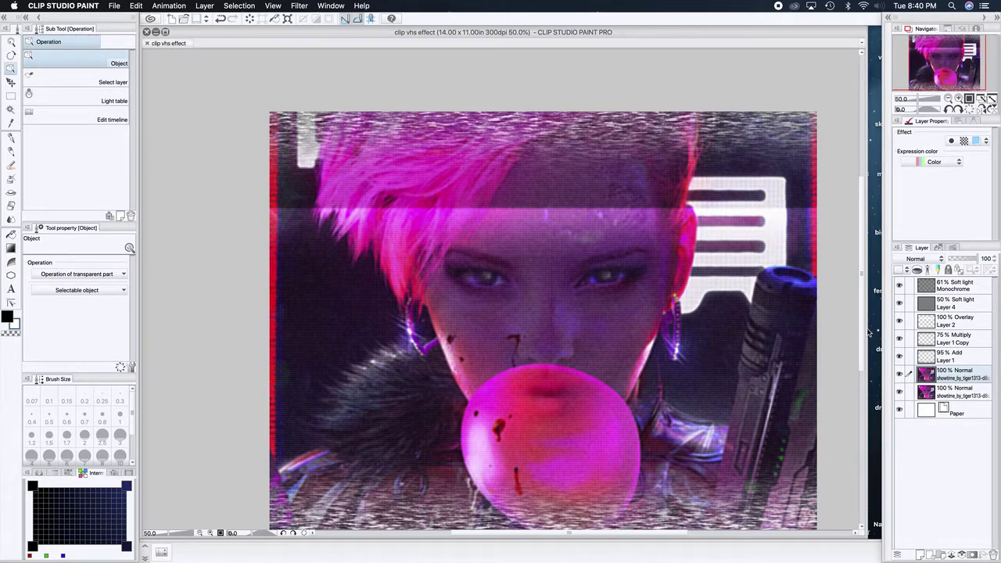
Delete the five effect layers above the two image layers, from Monochrome down to Layer 1
{"action": "scroll", "coordinate": [863, 345], "scroll_direction": "down", "scroll_amount": 2}
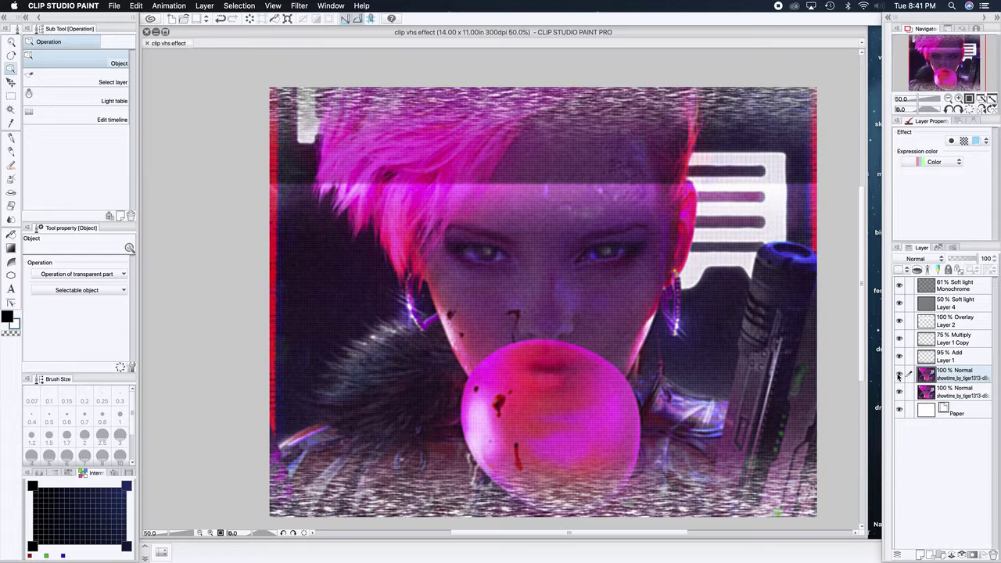
{"action": "left_click", "coordinate": [944, 290]}
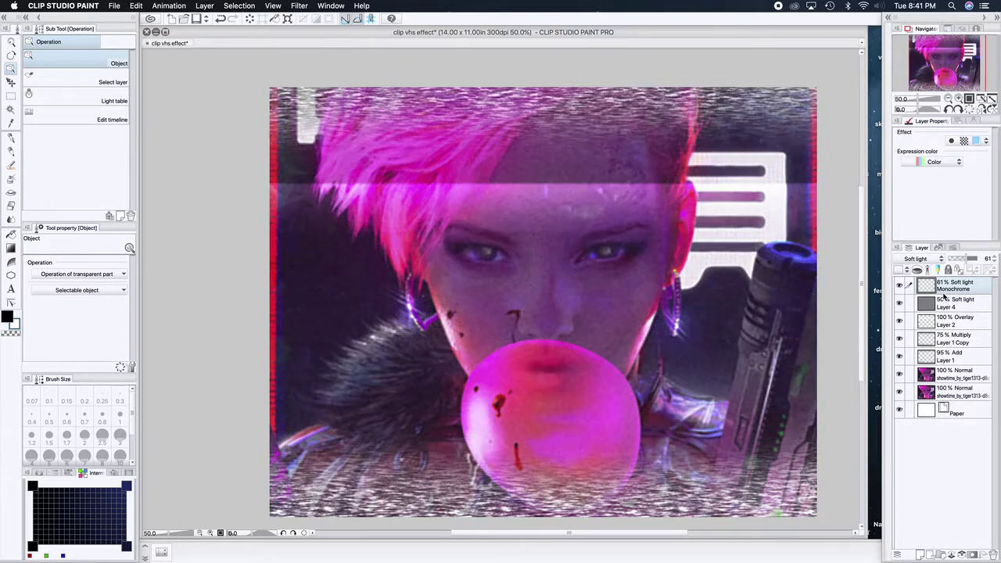
{"action": "left_click", "coordinate": [945, 304]}
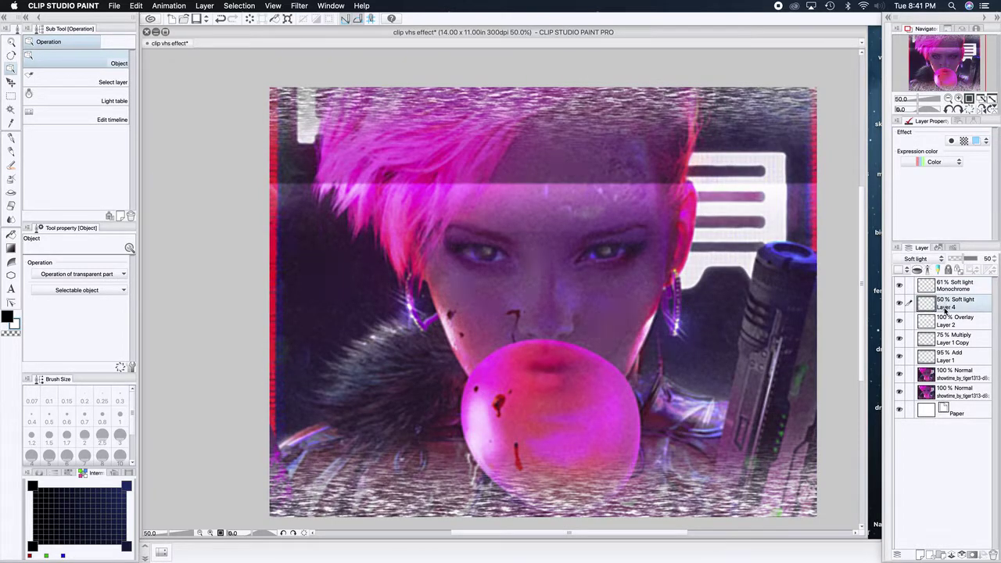
{"action": "right_click", "coordinate": [947, 291]}
{"action": "left_click", "coordinate": [947, 291]}
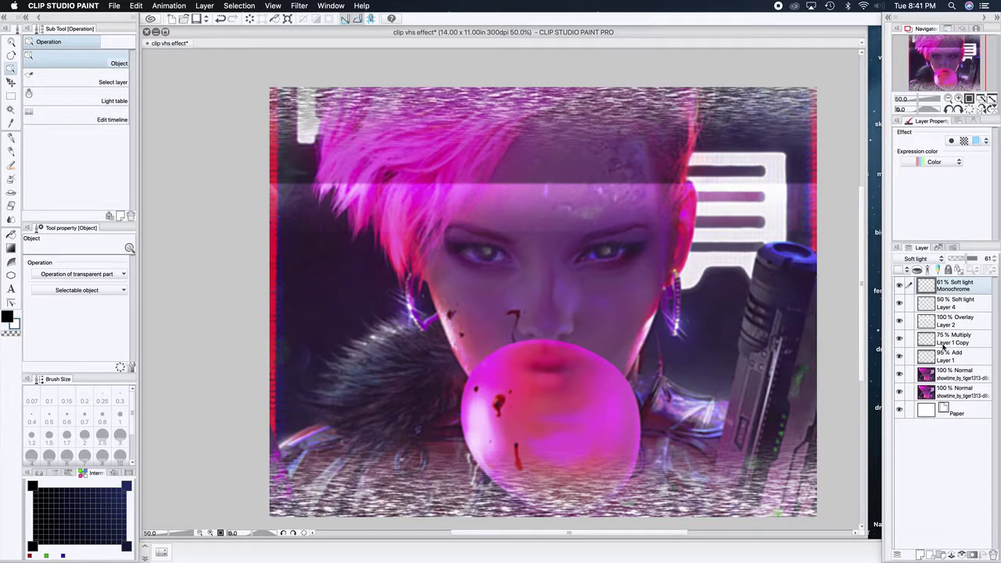
{"action": "left_click", "coordinate": [958, 359], "text": "shift"}
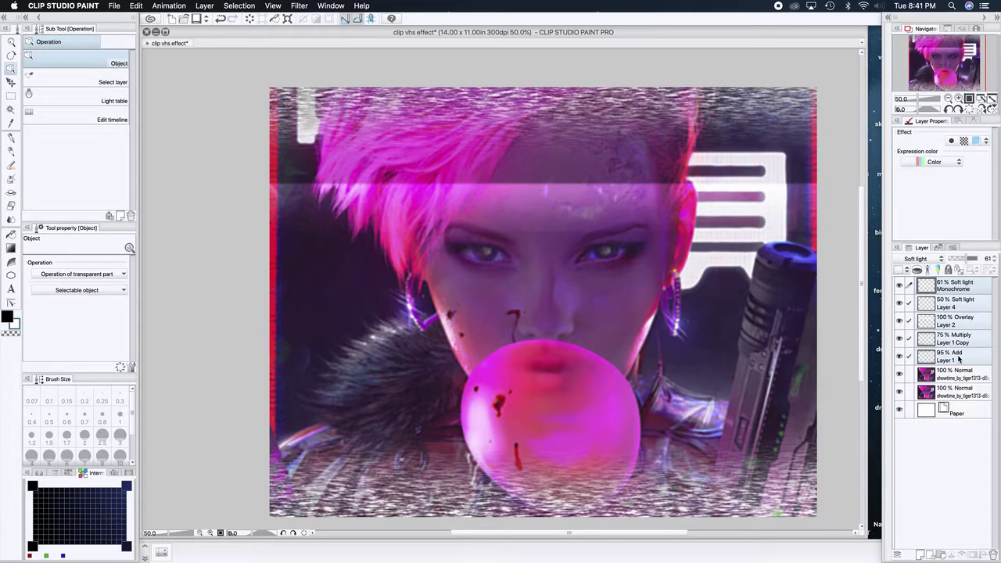
{"action": "right_click", "coordinate": [958, 358]}
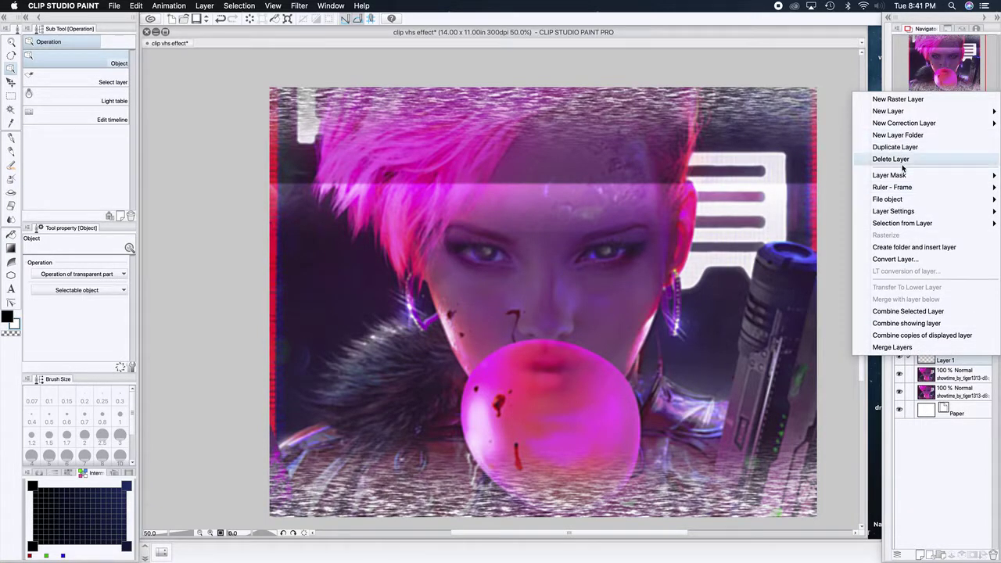
{"action": "key", "text": "Escape"}
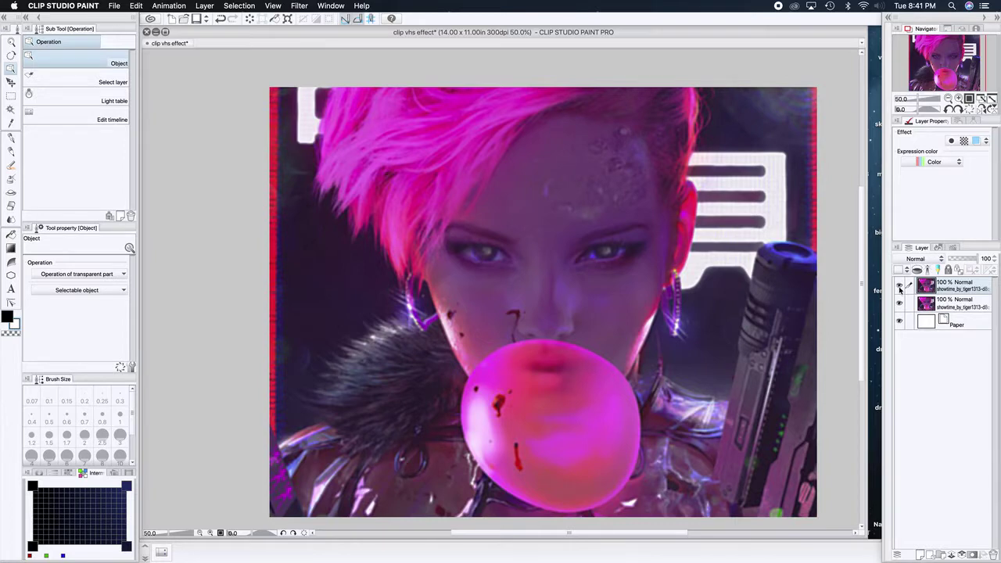
Hide the upper copy of the image layer and delete it, keeping the lower image layer and the paper
{"action": "left_click", "coordinate": [899, 286]}
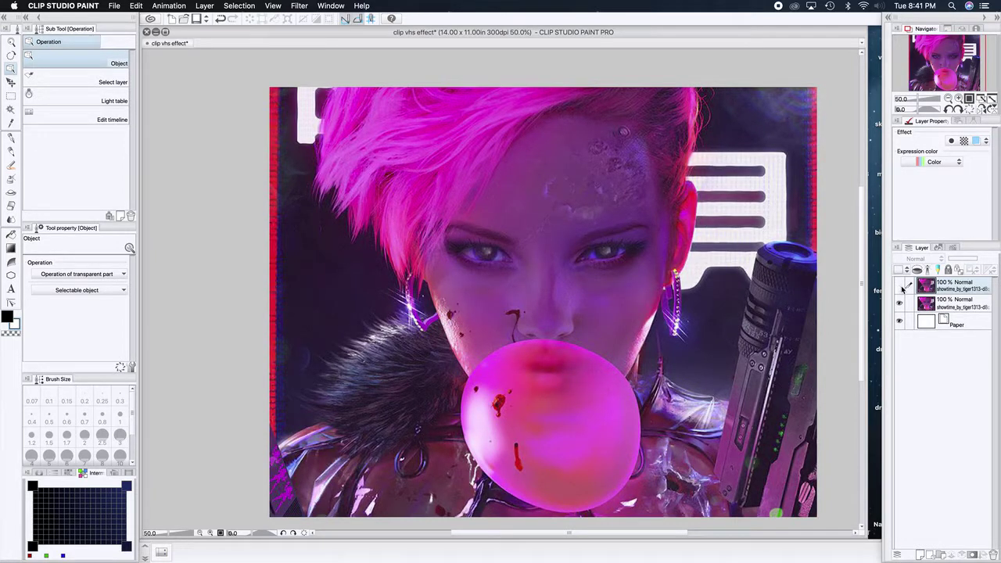
{"action": "right_click", "coordinate": [939, 288]}
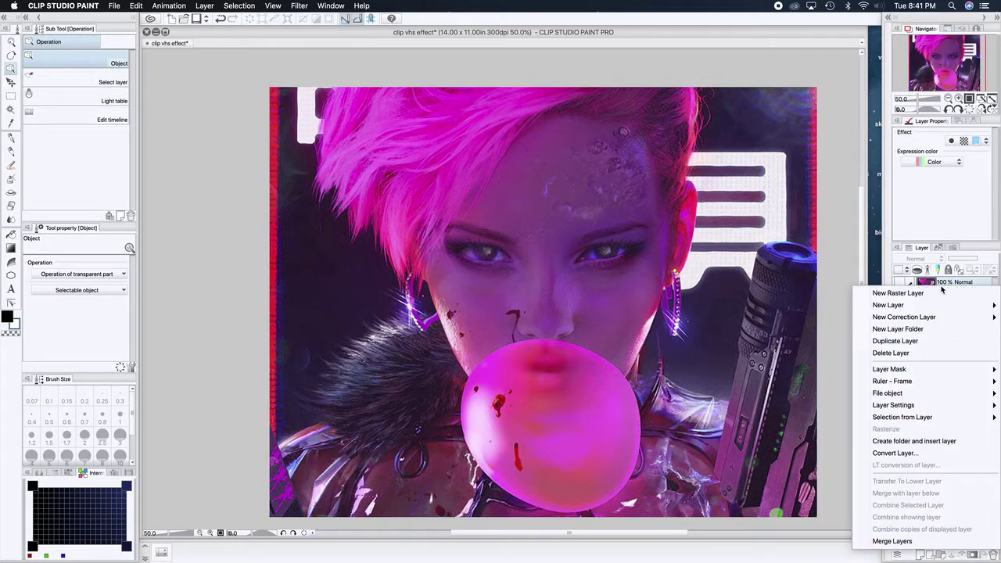
{"action": "mouse_move", "coordinate": [915, 381]}
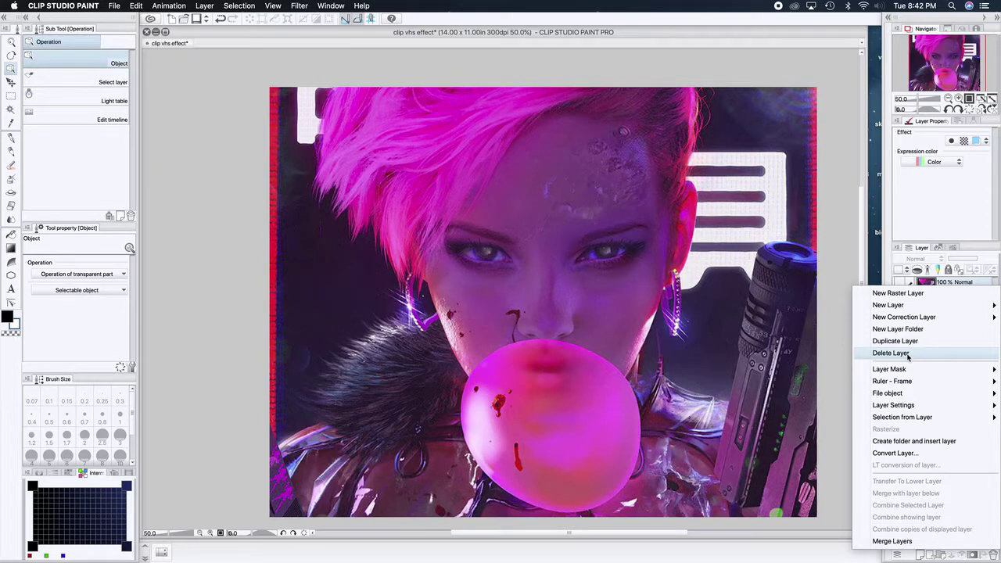
{"action": "left_click", "coordinate": [908, 354]}
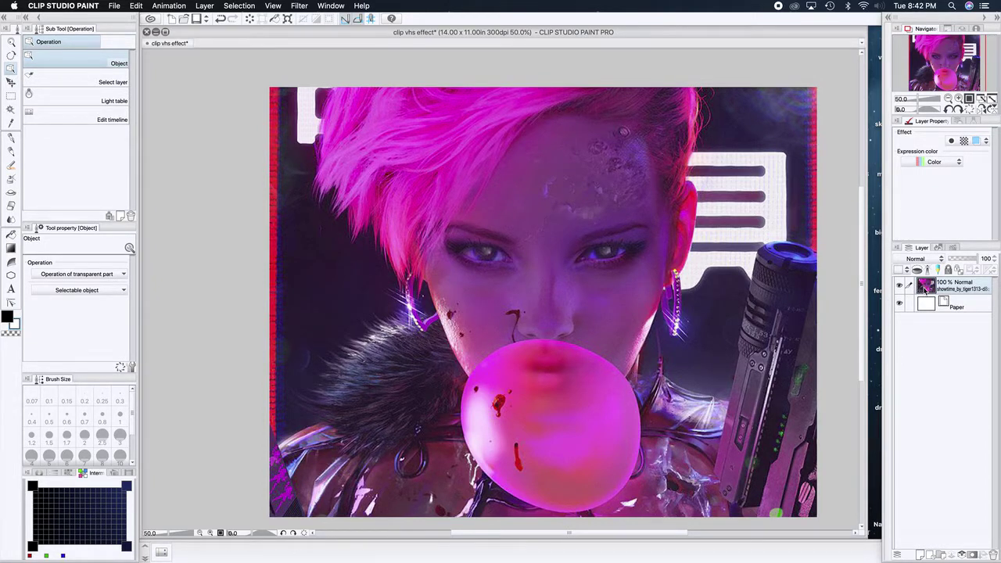
Add a new raster layer above the image and fill it with Perlin noise at a scale of 15
{"action": "left_click", "coordinate": [921, 555]}
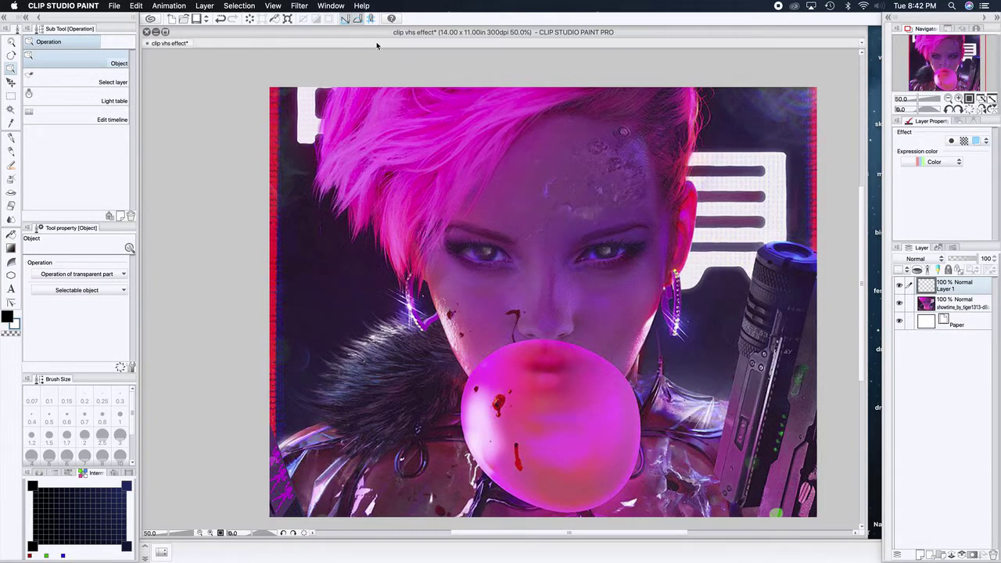
{"action": "left_click", "coordinate": [293, 6]}
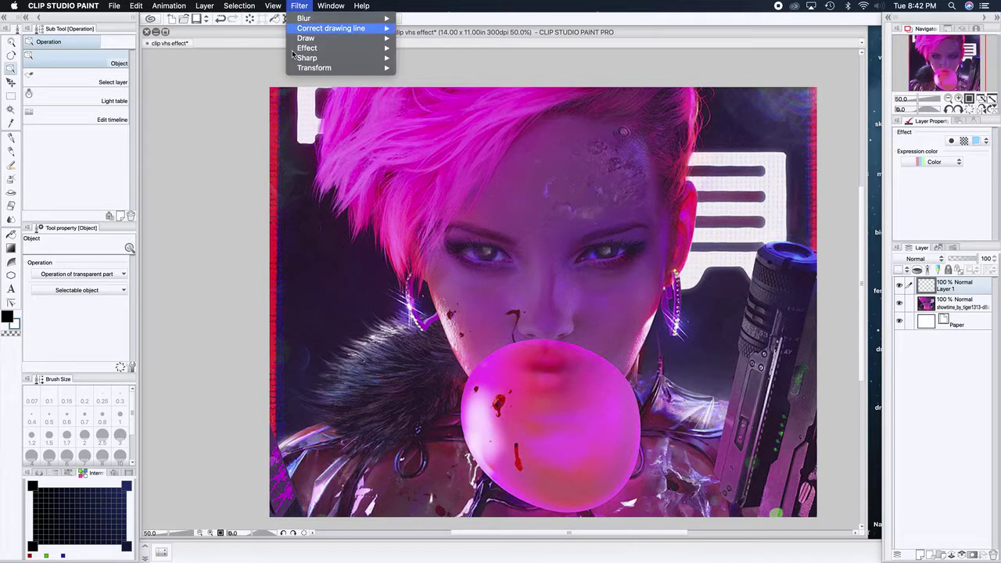
{"action": "mouse_move", "coordinate": [297, 43]}
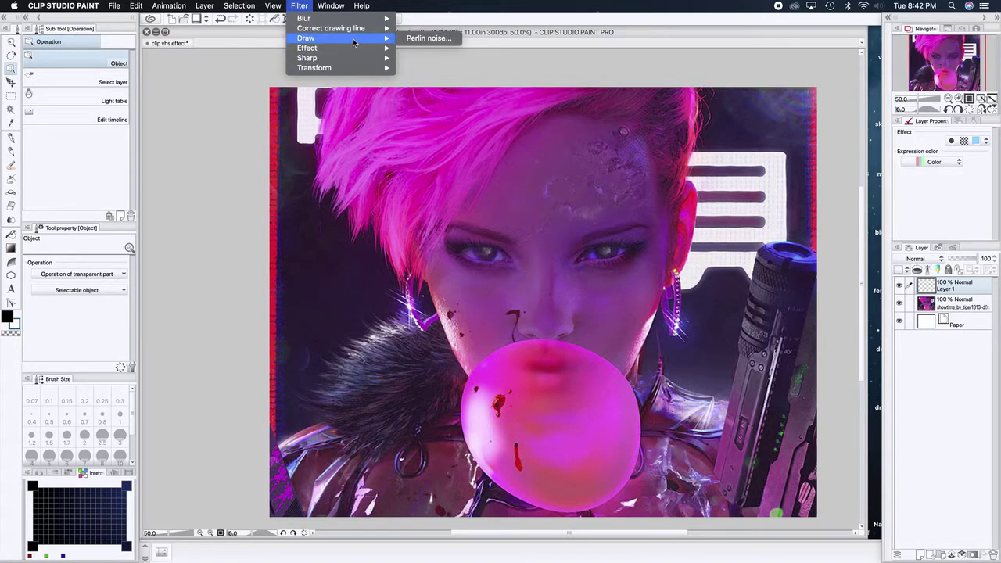
{"action": "left_click", "coordinate": [436, 39]}
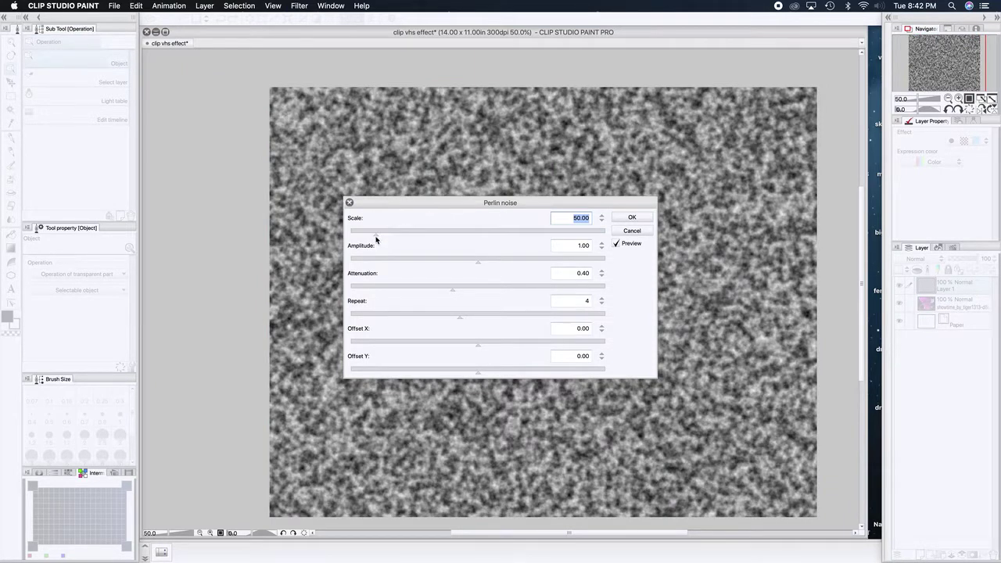
{"action": "left_click", "coordinate": [570, 219]}
{"action": "left_click_drag", "start_coordinate": [570, 219], "coordinate": [591, 219]}
{"action": "type", "text": "15"}
{"action": "key", "text": "Return"}
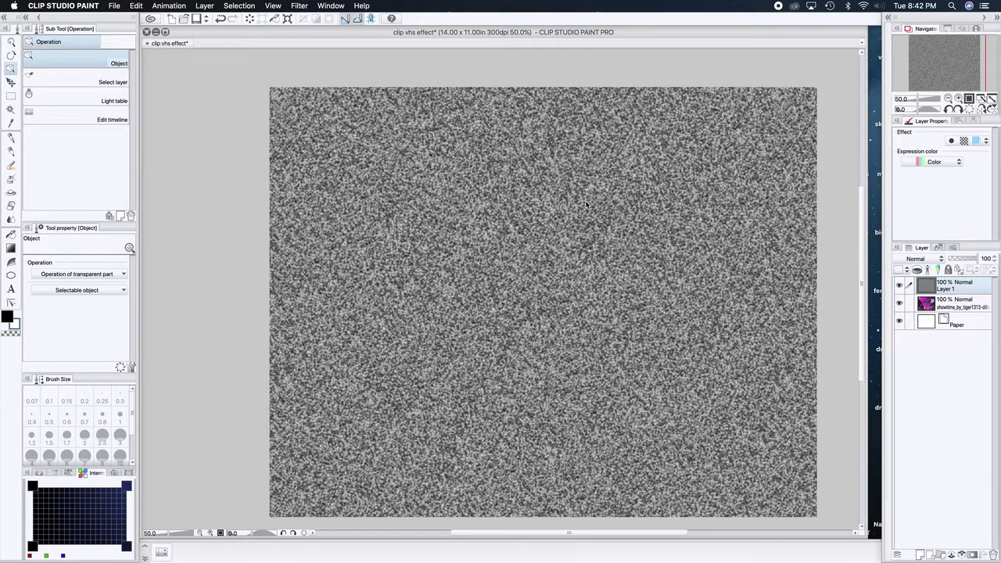
Apply a Gaussian blur to the noise layer with the area to blur set to 6
{"action": "left_click", "coordinate": [299, 5]}
{"action": "mouse_move", "coordinate": [316, 48]}
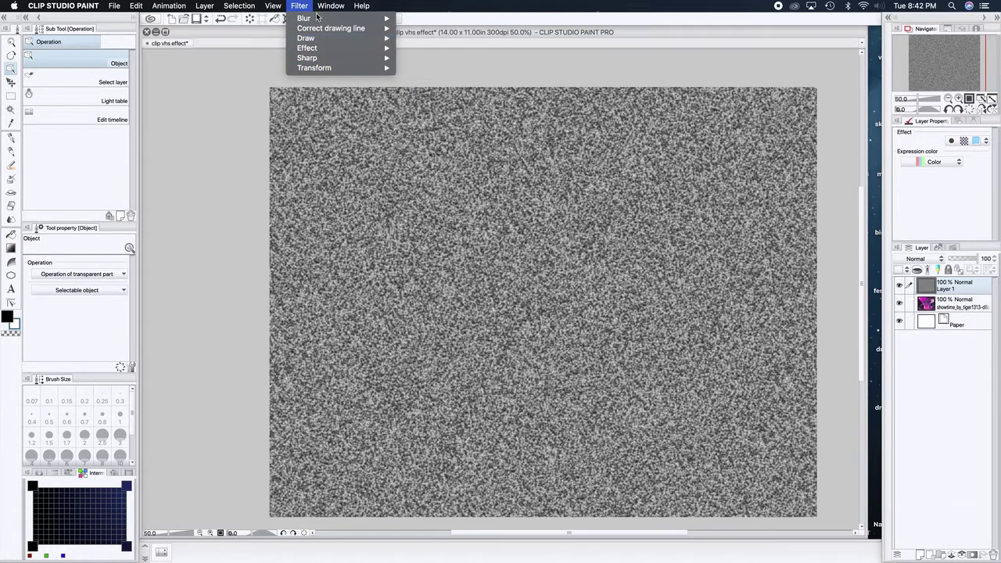
{"action": "mouse_move", "coordinate": [341, 18]}
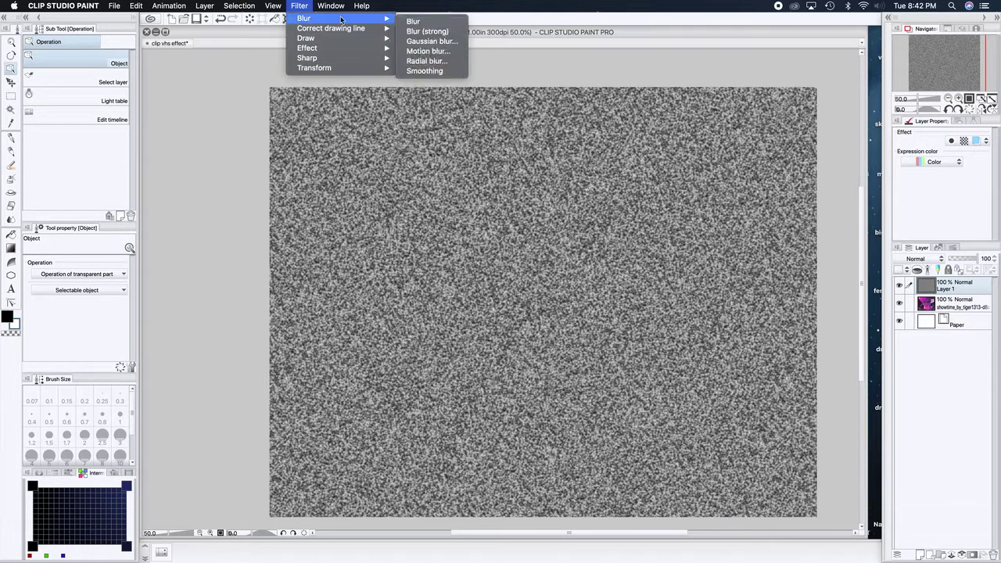
{"action": "left_click", "coordinate": [431, 41]}
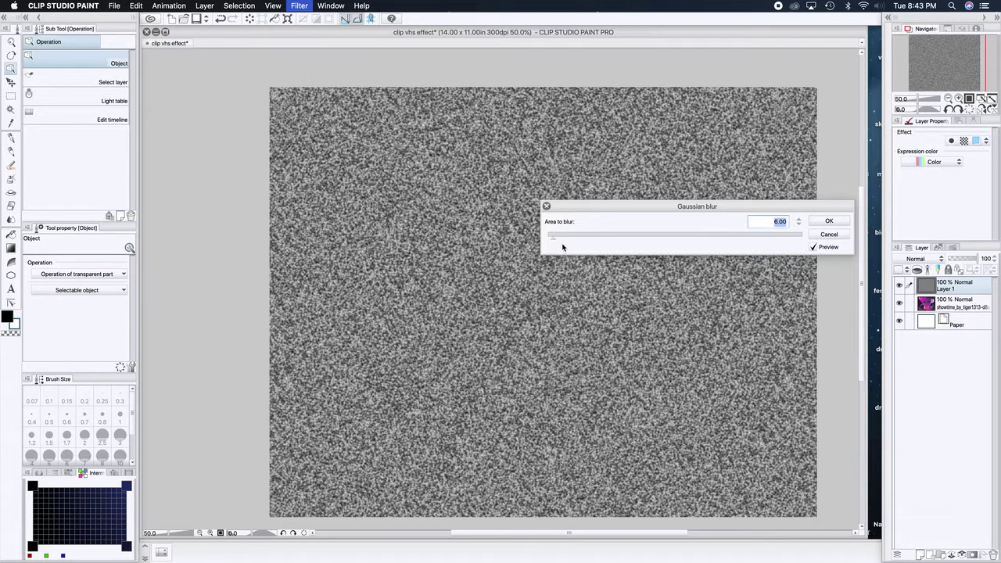
{"action": "left_click_drag", "start_coordinate": [559, 242], "coordinate": [566, 245]}
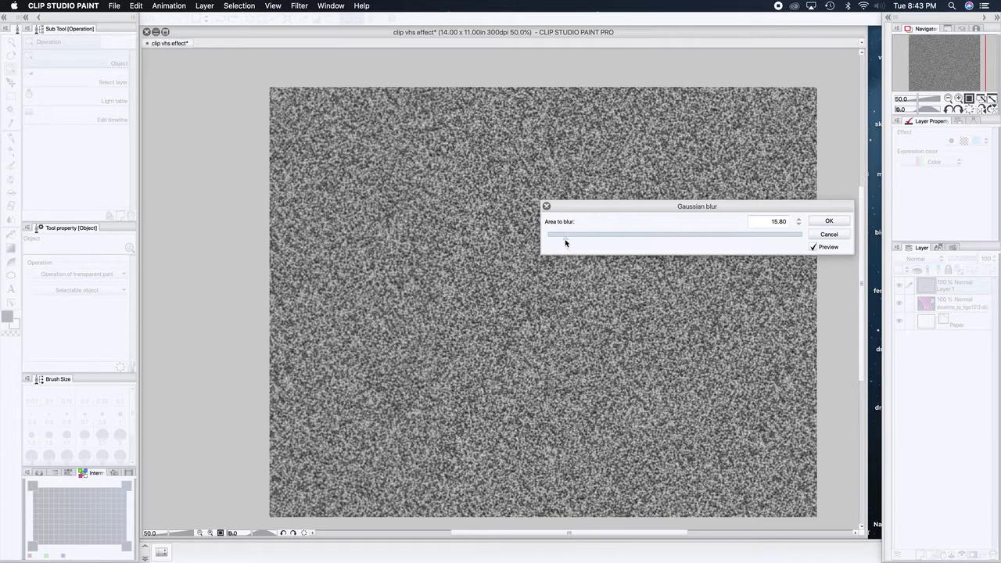
{"action": "double_click", "coordinate": [777, 221]}
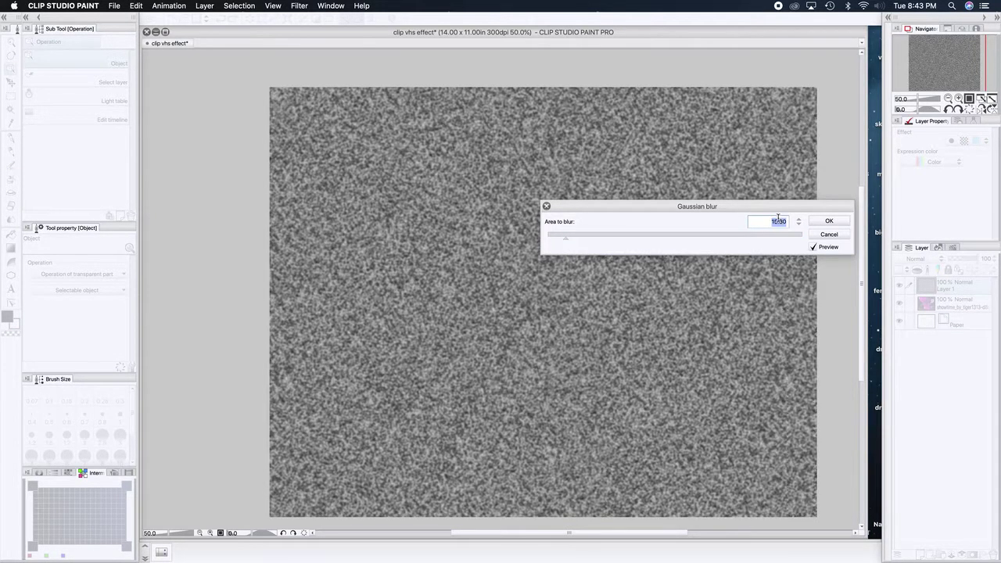
{"action": "type", "text": "6"}
{"action": "left_click", "coordinate": [828, 222]}
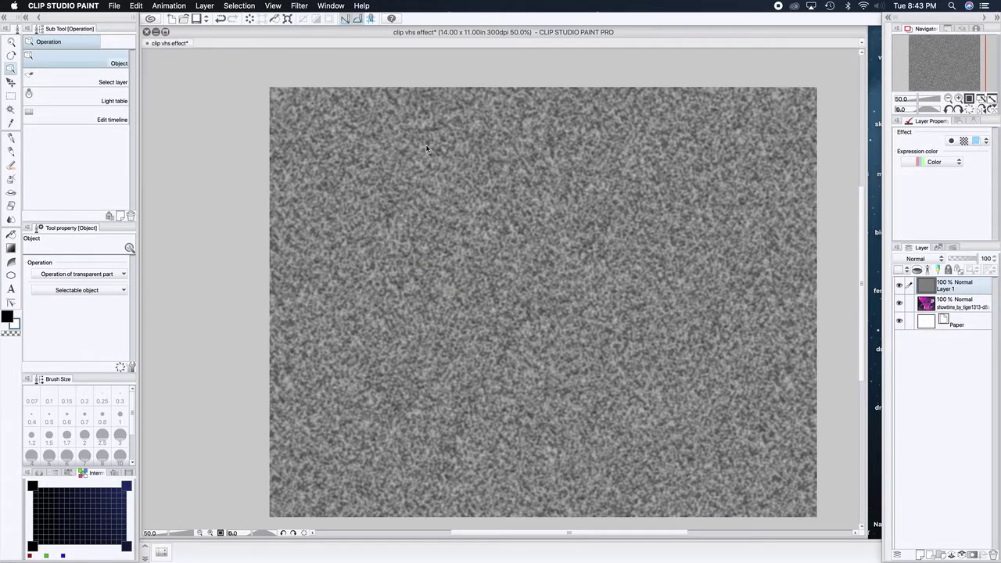
Apply a horizontal motion blur to the noise layer with an area of 1.42, direction 0, front and back, Box
{"action": "left_click", "coordinate": [302, 7]}
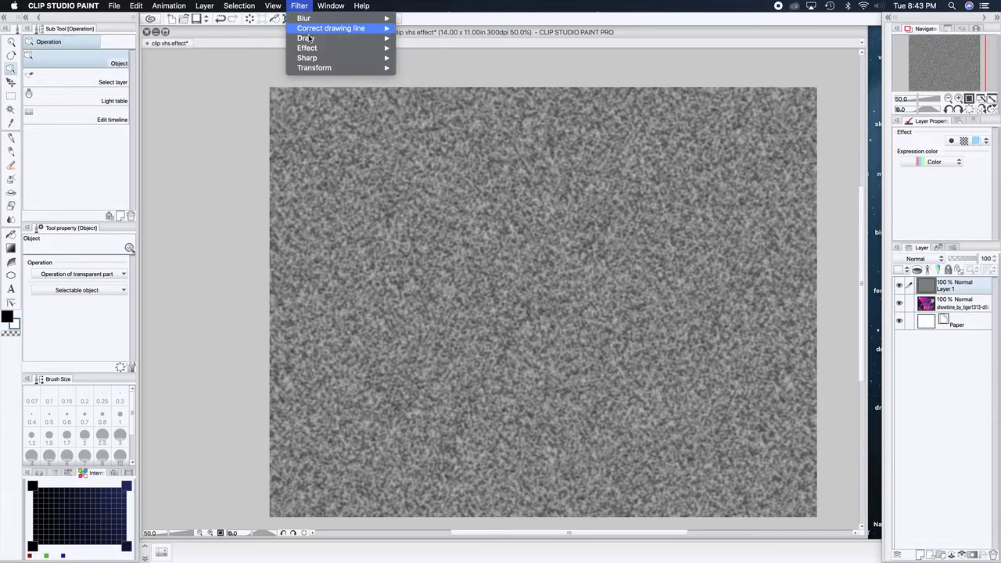
{"action": "mouse_move", "coordinate": [313, 51]}
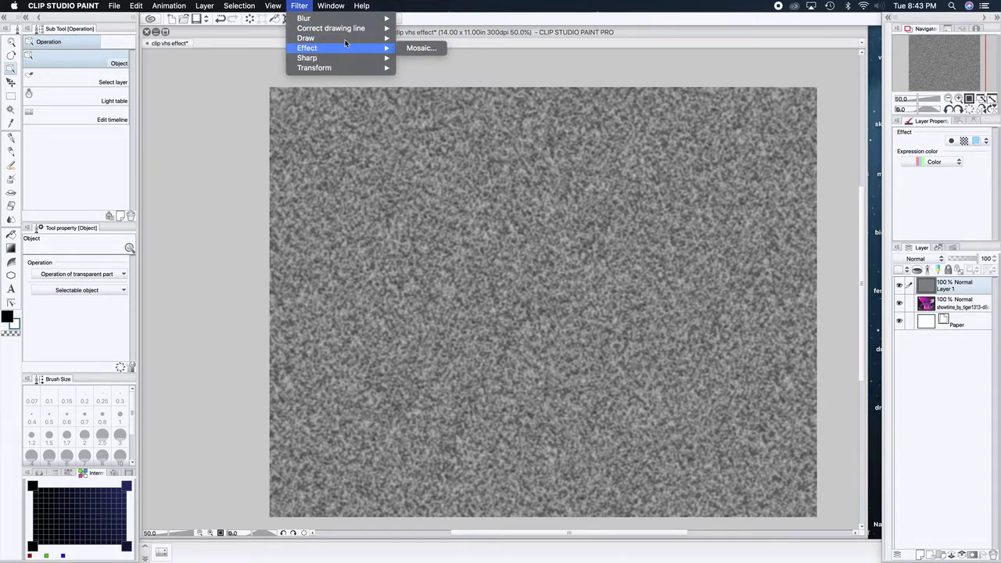
{"action": "mouse_move", "coordinate": [350, 20]}
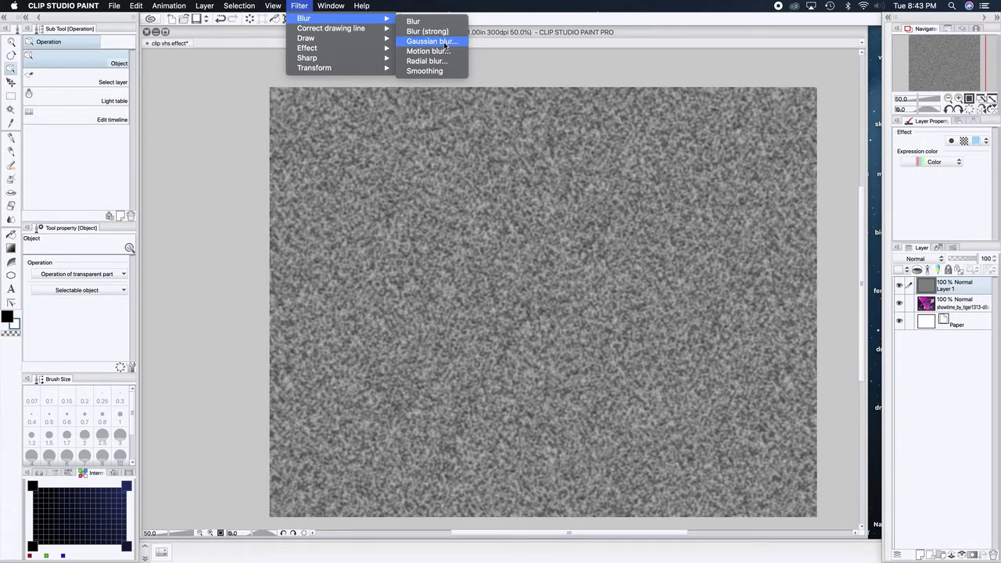
{"action": "left_click", "coordinate": [443, 51]}
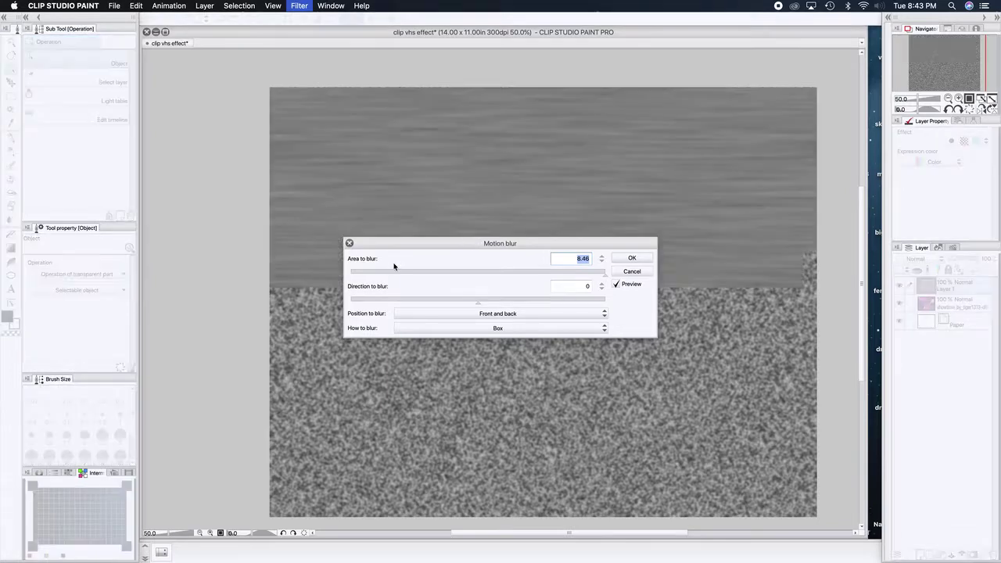
{"action": "left_click_drag", "start_coordinate": [605, 278], "coordinate": [393, 277]}
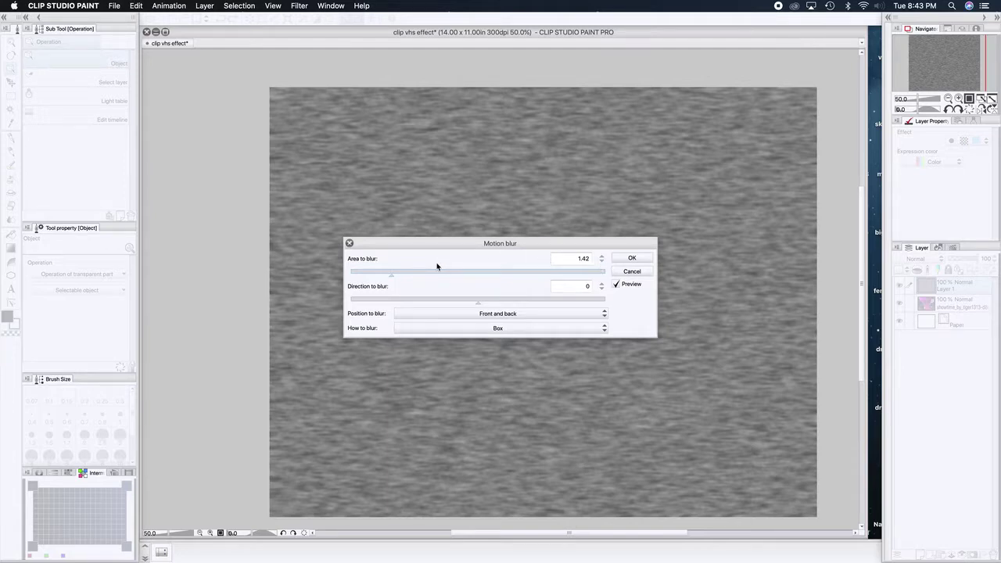
{"action": "left_click", "coordinate": [632, 259]}
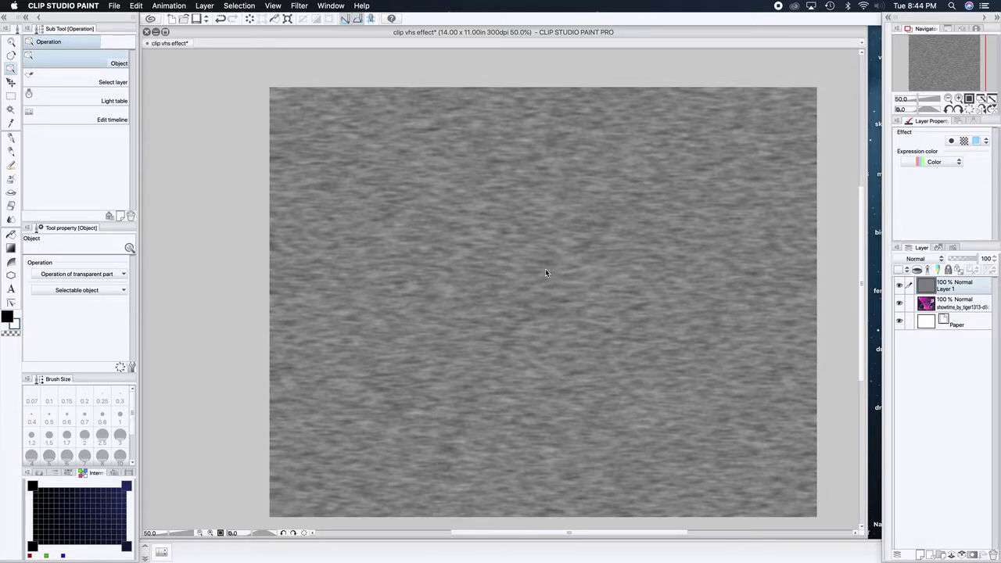
Start a Tone Curve correction on the noise layer, bending the RGB curve's midtones slightly down and raising its black endpoint
{"action": "left_click", "coordinate": [179, 5]}
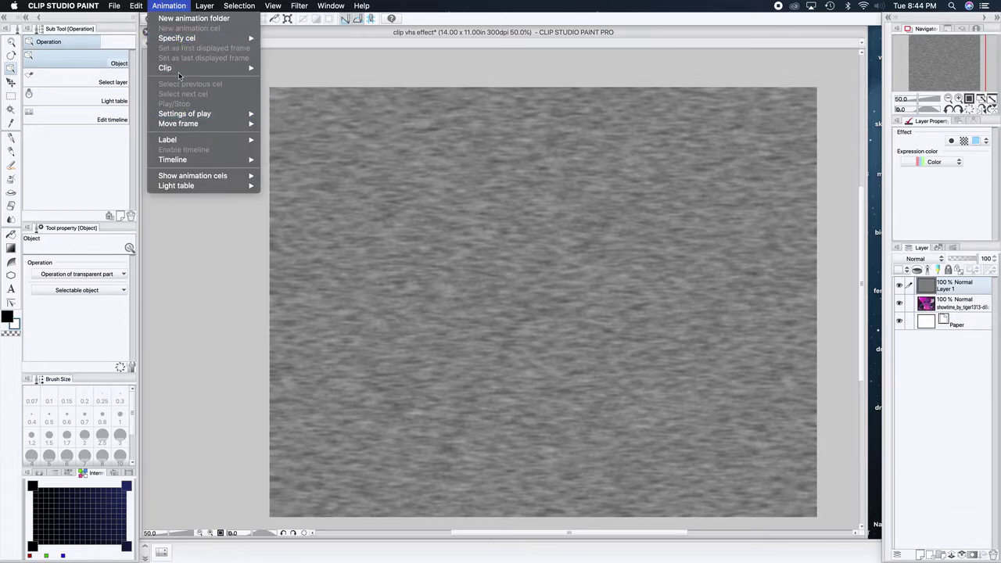
{"action": "mouse_move", "coordinate": [138, 6]}
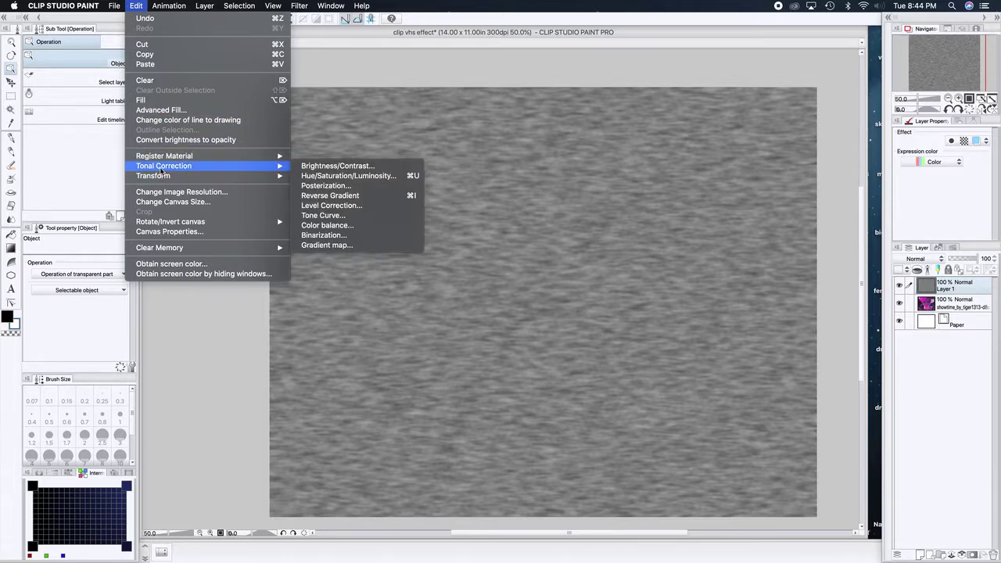
{"action": "mouse_move", "coordinate": [266, 169]}
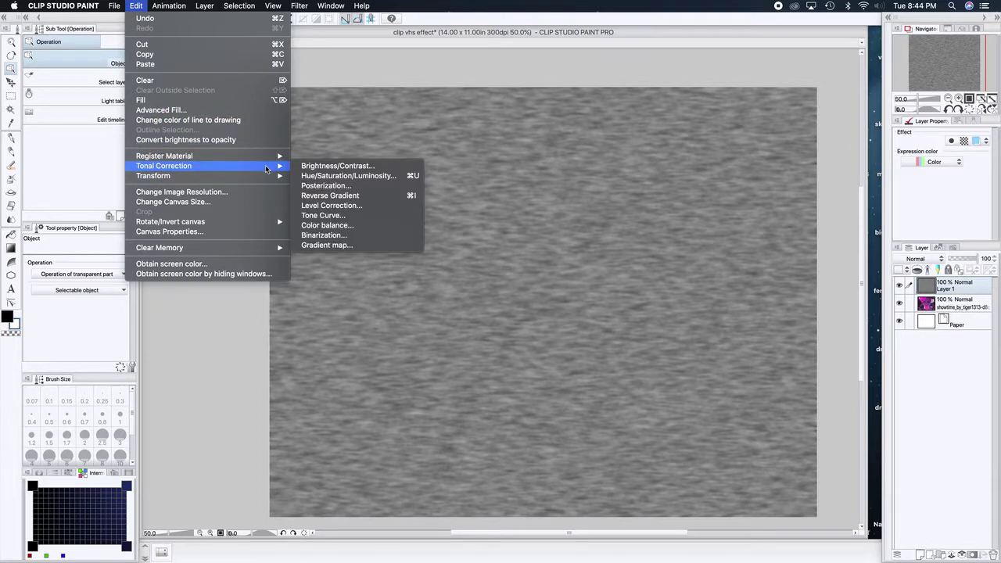
{"action": "left_click", "coordinate": [332, 216]}
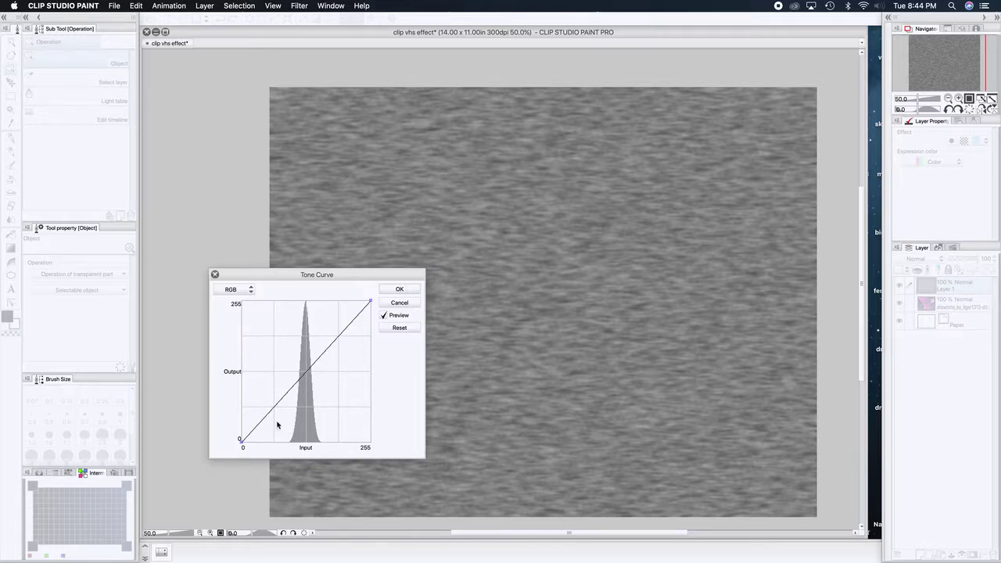
{"action": "left_click_drag", "start_coordinate": [304, 377], "coordinate": [315, 389]}
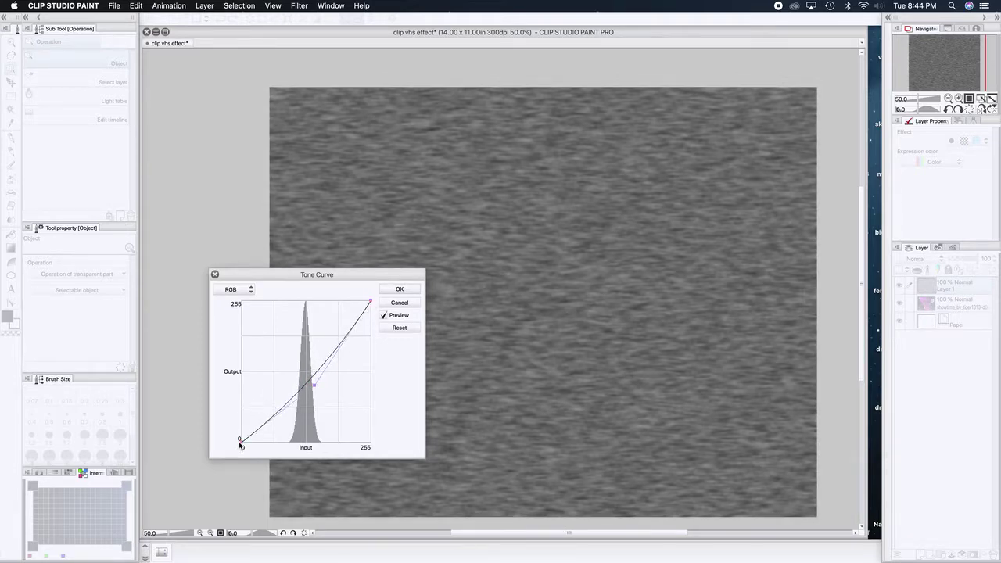
{"action": "left_click_drag", "start_coordinate": [240, 443], "coordinate": [255, 421]}
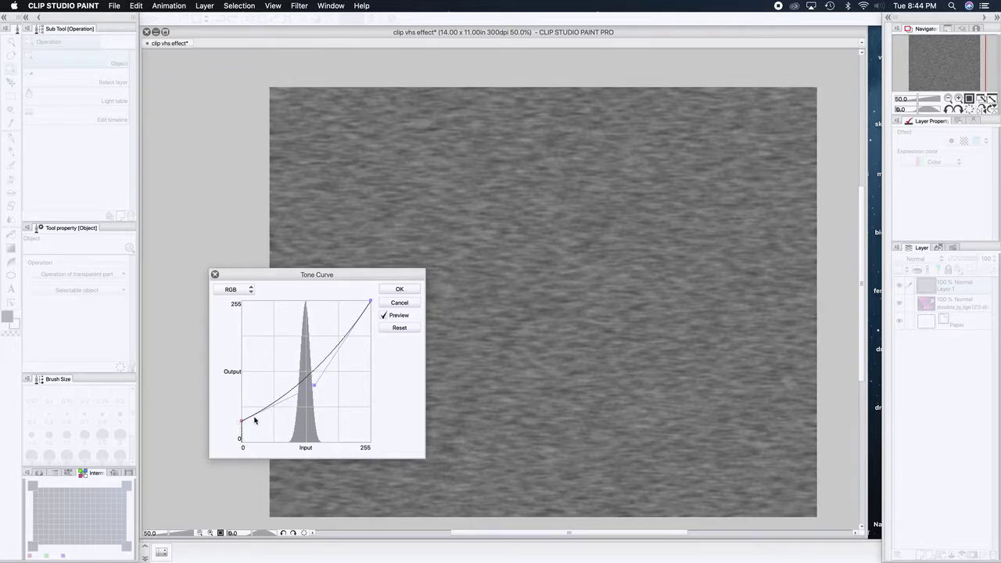
{"action": "left_click_drag", "start_coordinate": [370, 303], "coordinate": [371, 279]}
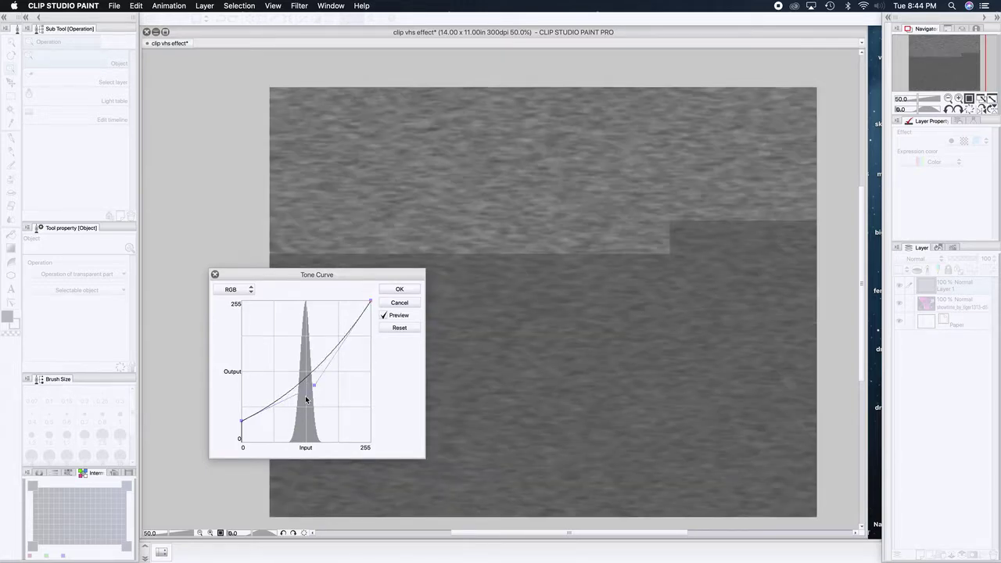
Try different positions for the tone curve's midtone point and black endpoint, bringing the endpoint back to output 0
{"action": "left_click_drag", "start_coordinate": [322, 384], "coordinate": [342, 379]}
{"action": "left_click_drag", "start_coordinate": [239, 417], "coordinate": [242, 381]}
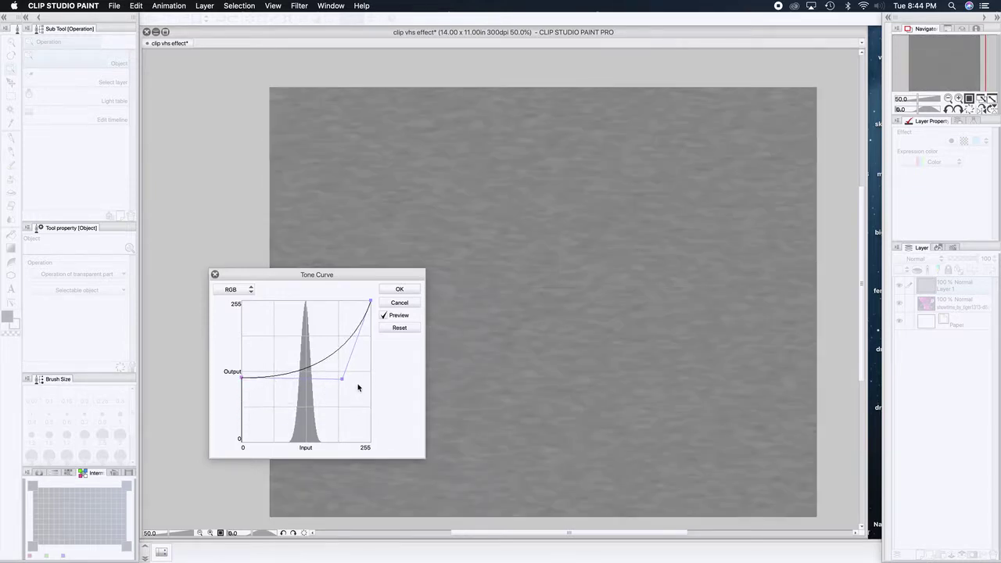
{"action": "left_click_drag", "start_coordinate": [342, 380], "coordinate": [320, 352]}
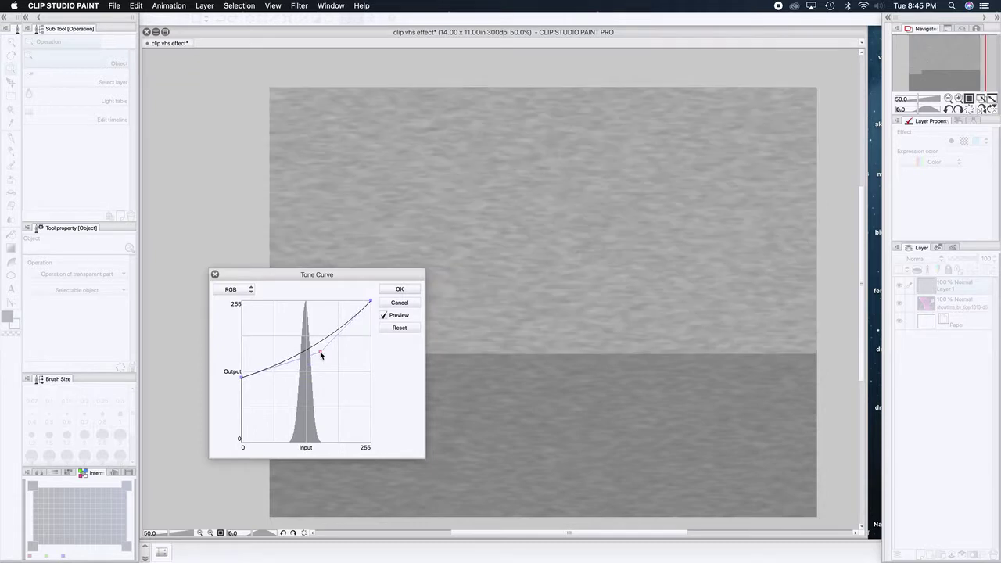
{"action": "left_click_drag", "start_coordinate": [241, 379], "coordinate": [241, 407]}
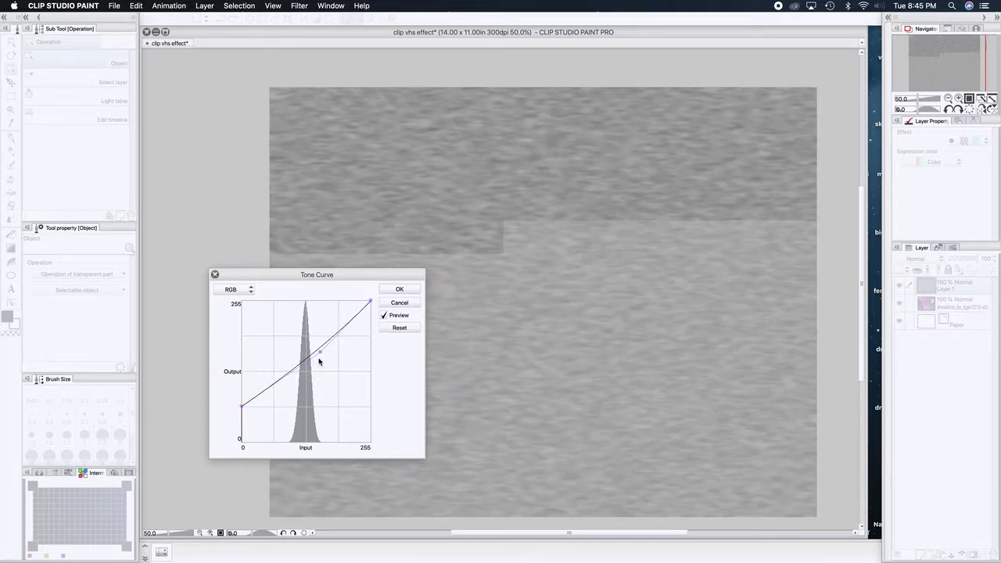
{"action": "left_click_drag", "start_coordinate": [319, 356], "coordinate": [297, 341]}
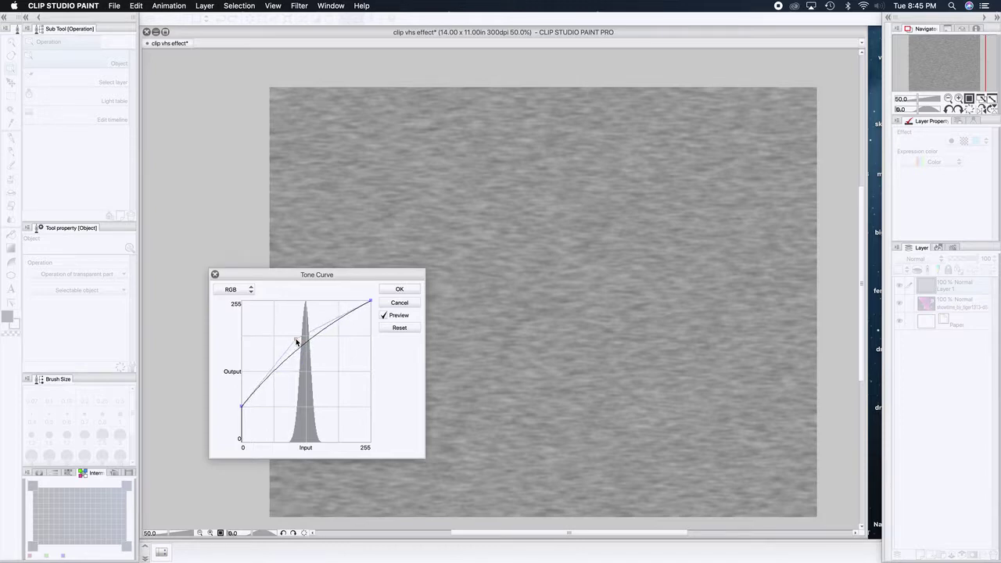
{"action": "left_click_drag", "start_coordinate": [241, 406], "coordinate": [241, 446]}
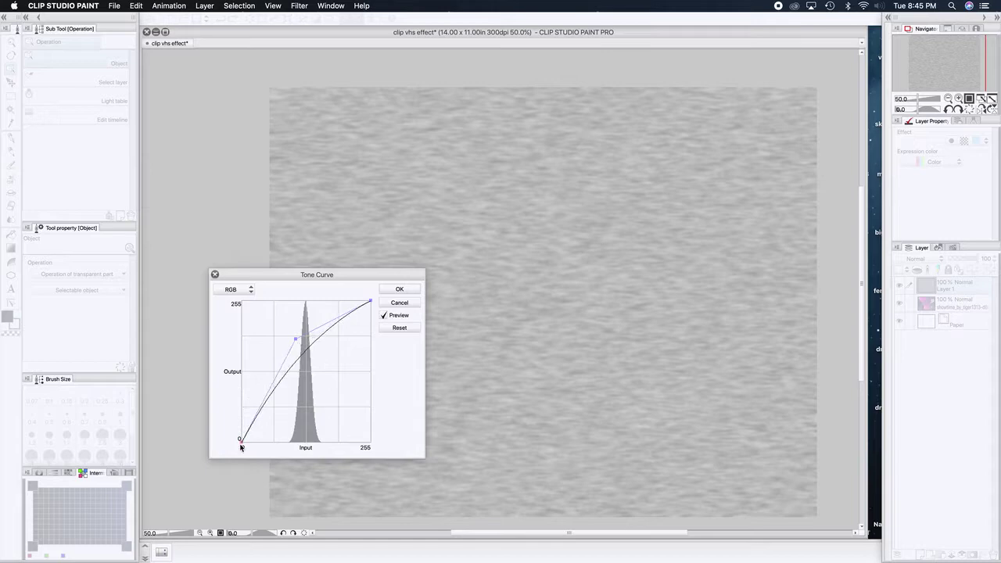
Reshape the tone curve with a steep rise in the darkest shadows and a slight dip after it, and apply the correction
{"action": "left_click_drag", "start_coordinate": [294, 340], "coordinate": [261, 377]}
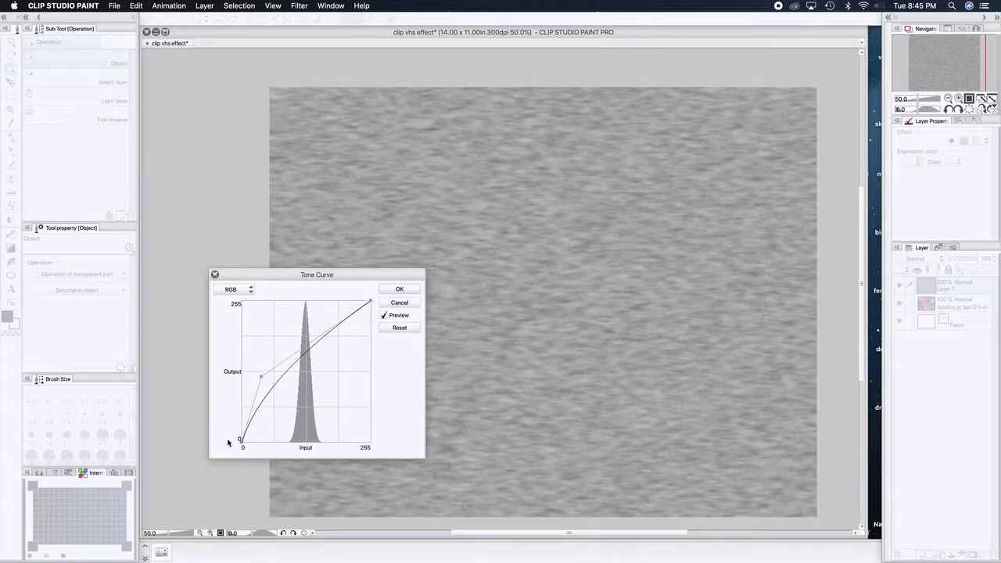
{"action": "left_click_drag", "start_coordinate": [241, 443], "coordinate": [246, 401]}
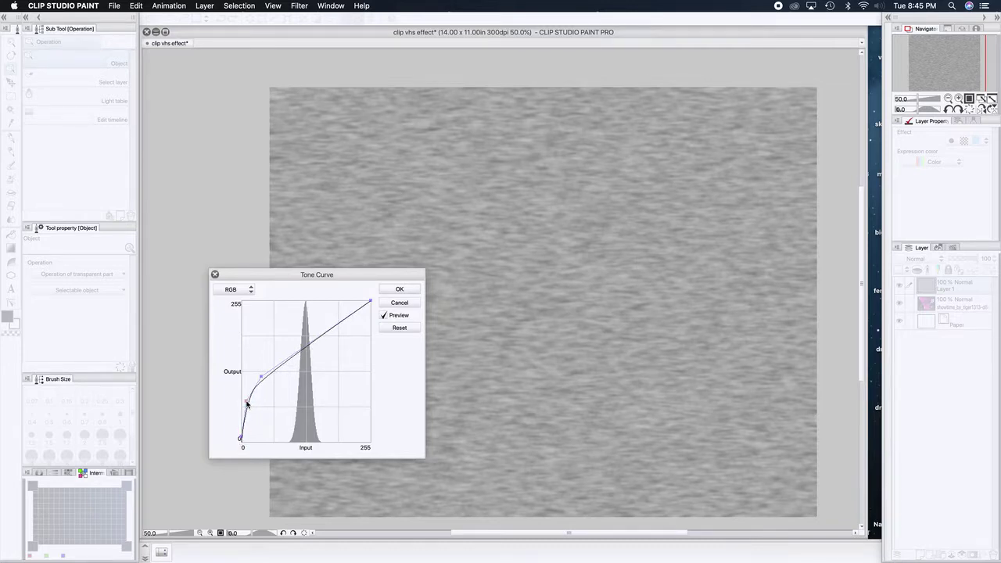
{"action": "left_click_drag", "start_coordinate": [262, 378], "coordinate": [275, 413]}
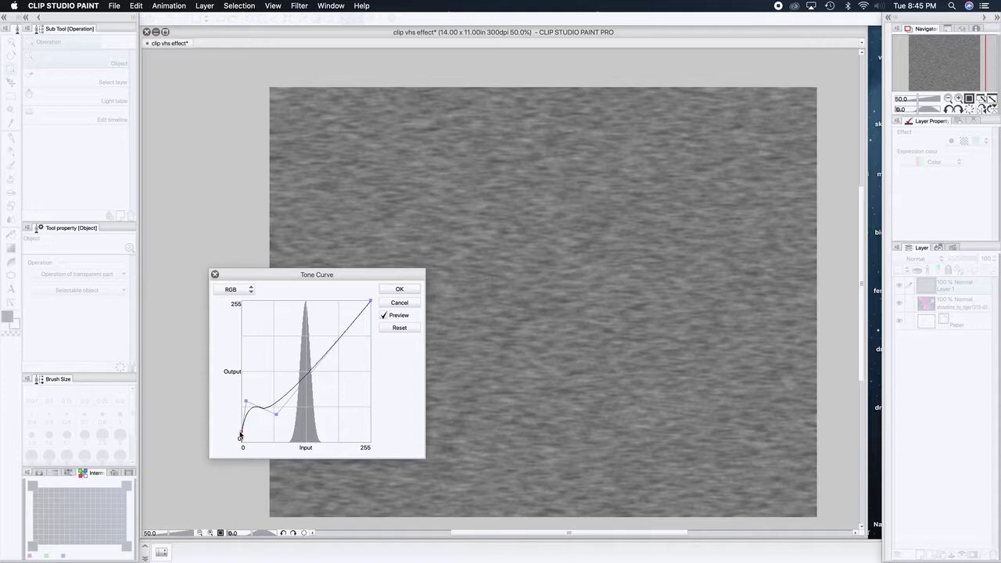
{"action": "mouse_move", "coordinate": [241, 436]}
{"action": "left_mouse_down"}
{"action": "mouse_move", "coordinate": [240, 414]}
{"action": "mouse_move", "coordinate": [240, 429]}
{"action": "left_mouse_up"}
{"action": "left_click", "coordinate": [393, 290]}
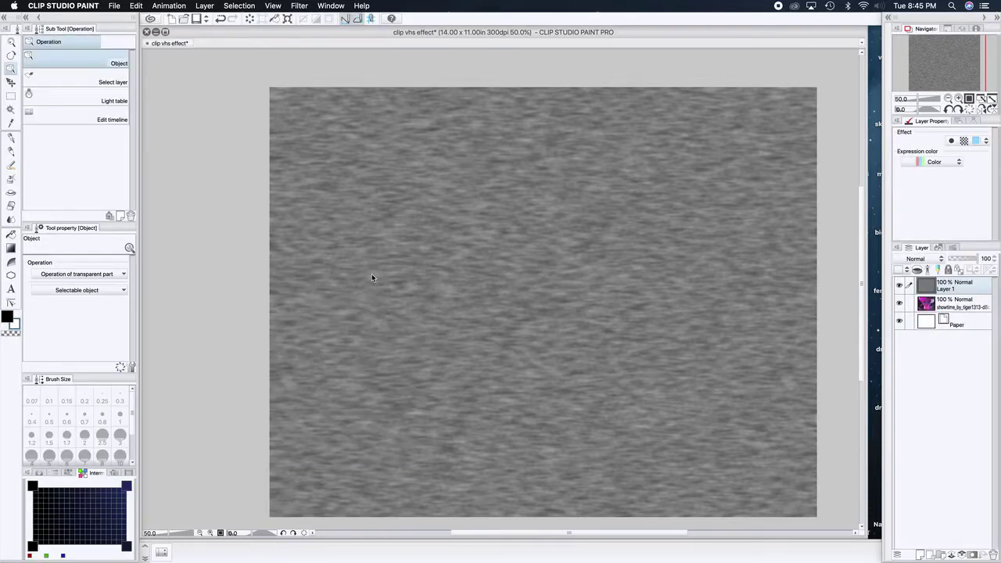
Apply a Brightness/Contrast correction to the noise layer with brightness 18 and contrast 66
{"action": "left_click", "coordinate": [157, 8]}
{"action": "mouse_move", "coordinate": [139, 8]}
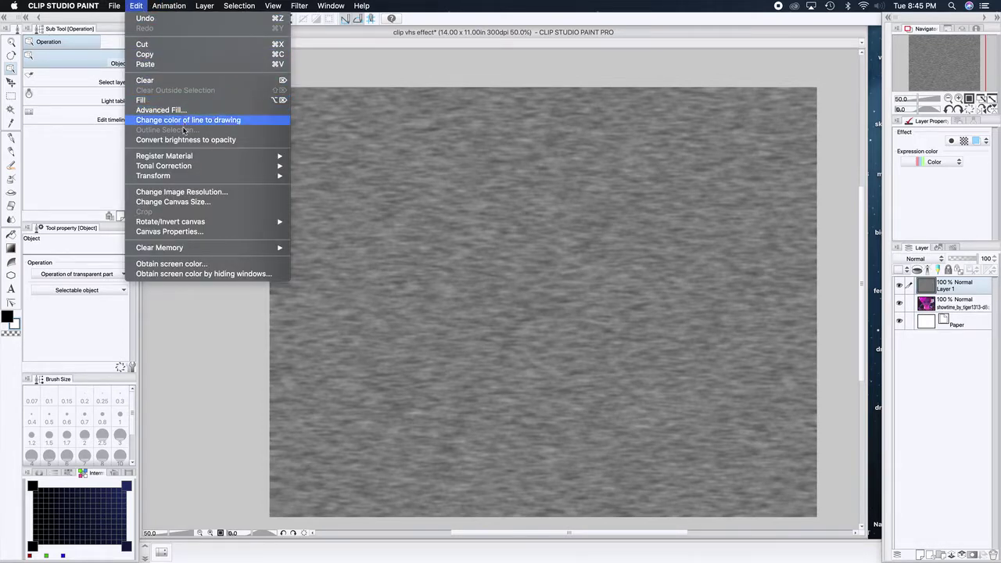
{"action": "mouse_move", "coordinate": [201, 172]}
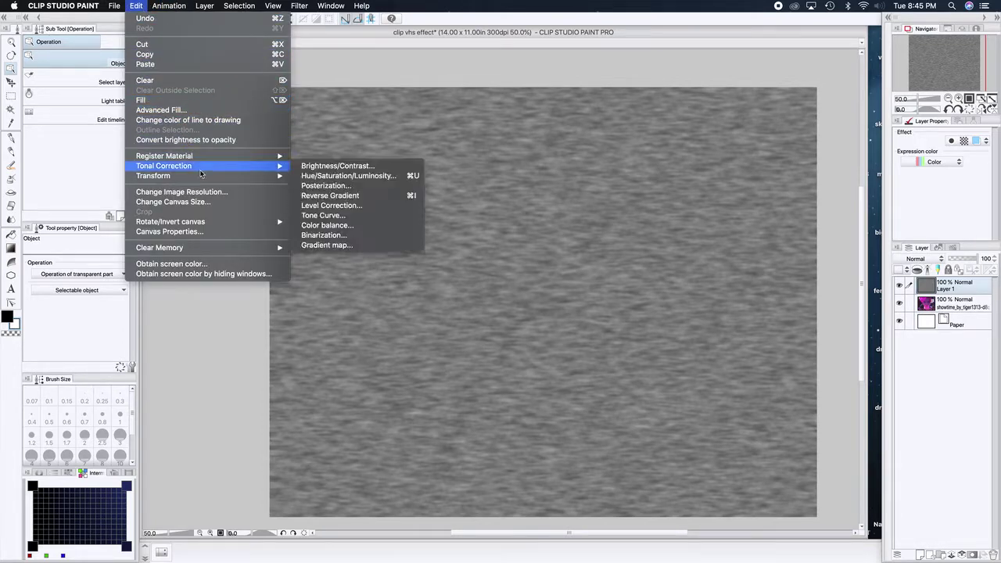
{"action": "left_click", "coordinate": [350, 166]}
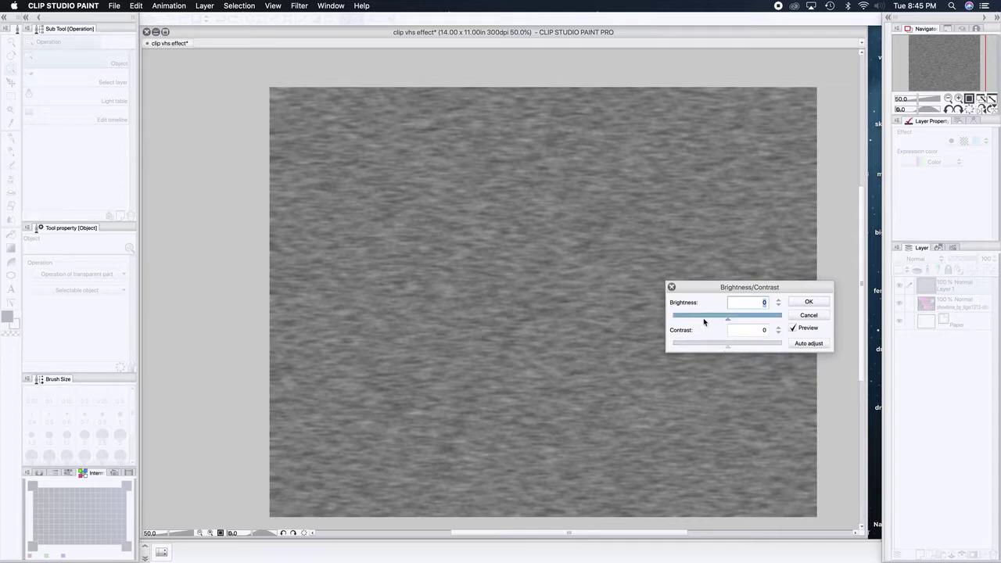
{"action": "left_click_drag", "start_coordinate": [728, 344], "coordinate": [758, 351]}
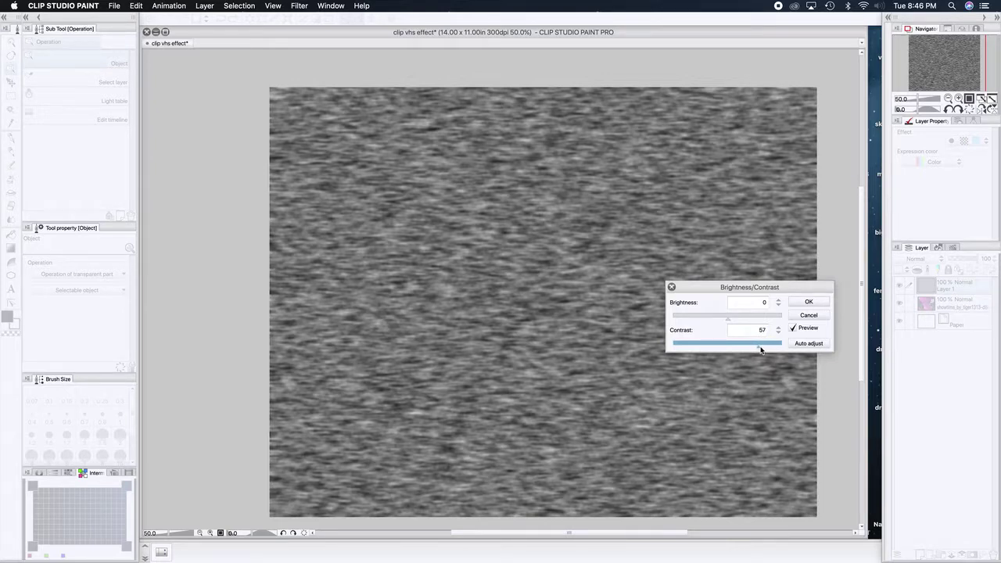
{"action": "left_click_drag", "start_coordinate": [728, 321], "coordinate": [764, 350]}
{"action": "left_click", "coordinate": [756, 346]}
{"action": "left_click_drag", "start_coordinate": [735, 320], "coordinate": [737, 321]}
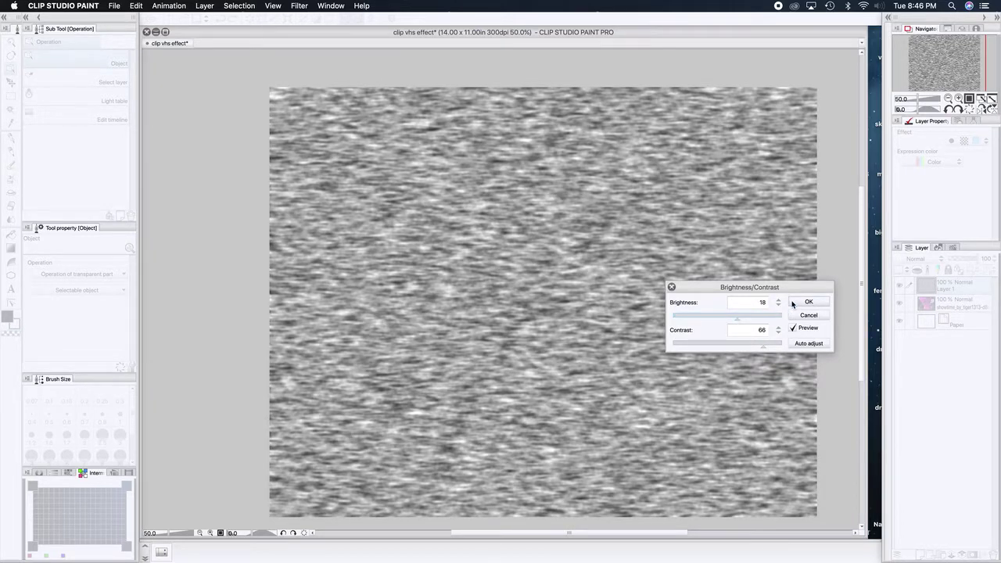
{"action": "left_click", "coordinate": [793, 303]}
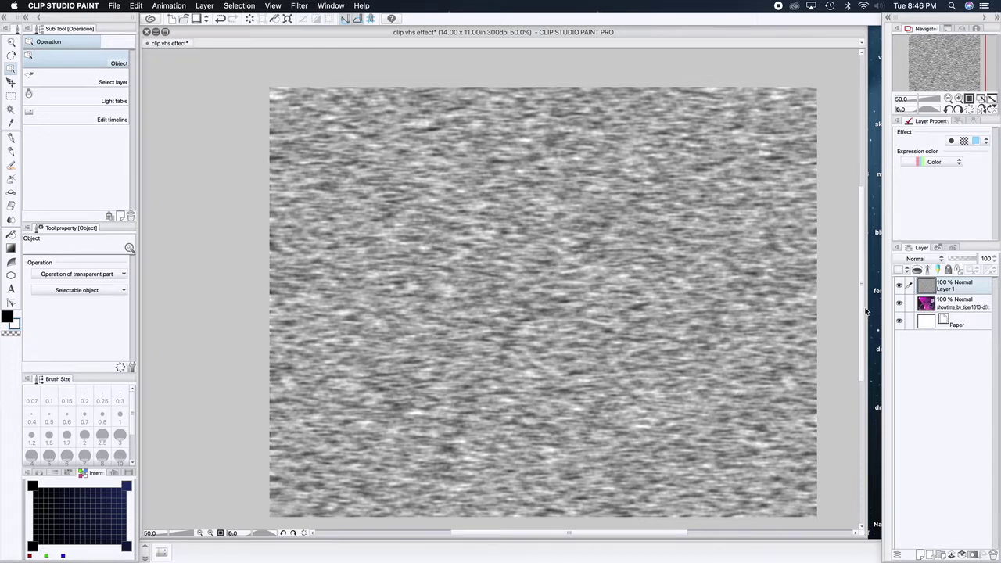
Try the Add, Soft light and Overlay blending modes on the noise layer over the portrait
{"action": "left_click", "coordinate": [919, 259]}
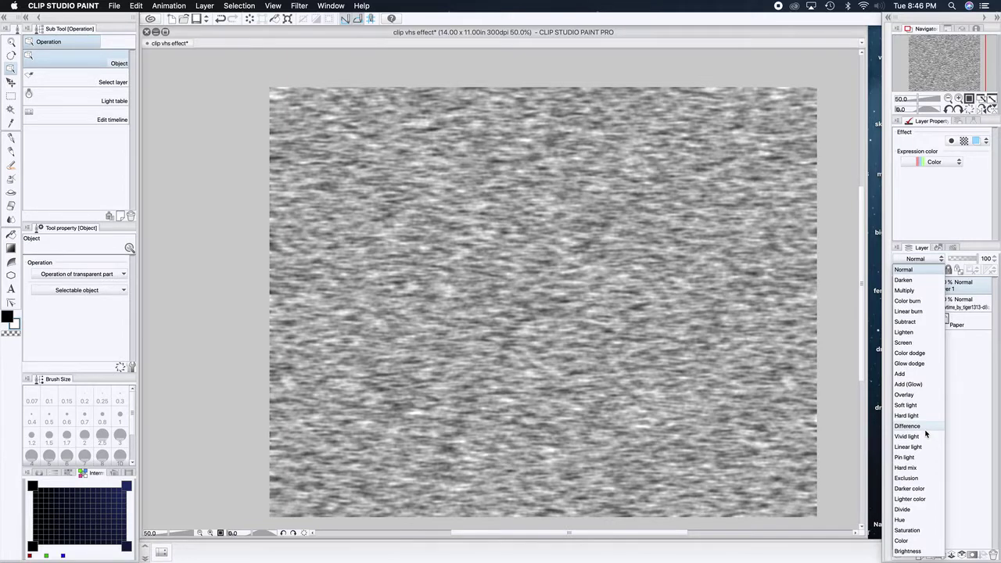
{"action": "left_click", "coordinate": [914, 375]}
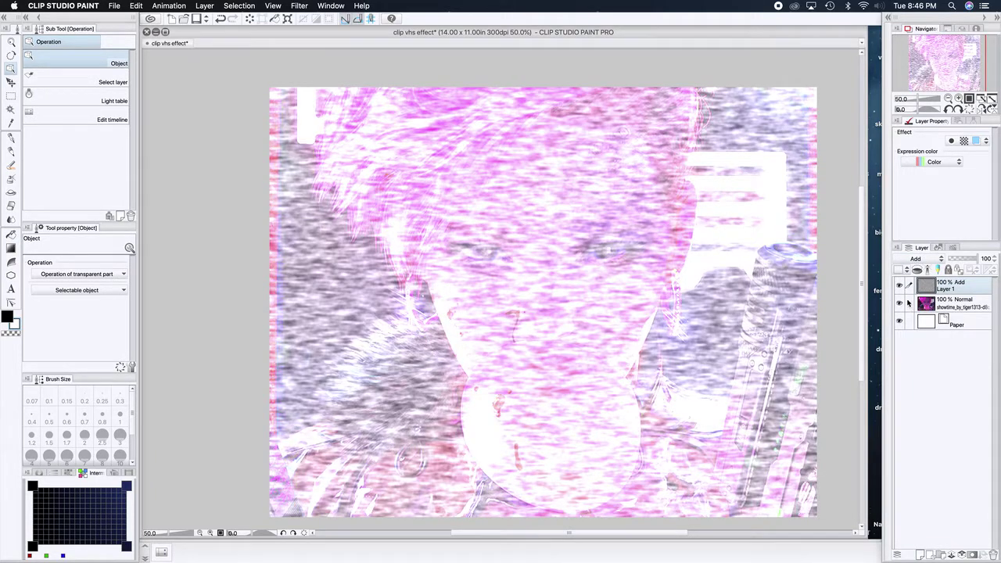
{"action": "left_click", "coordinate": [909, 262]}
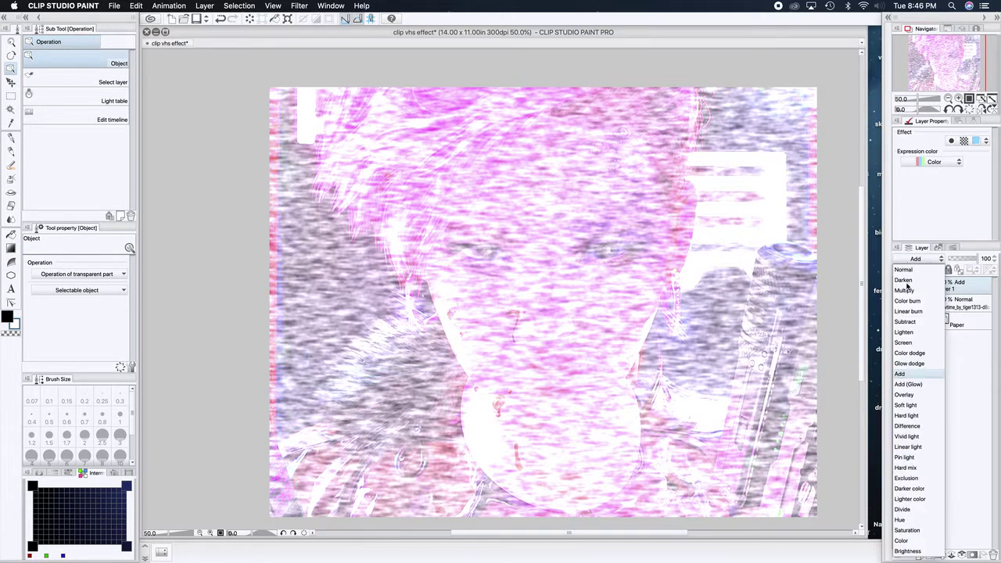
{"action": "left_click", "coordinate": [906, 404]}
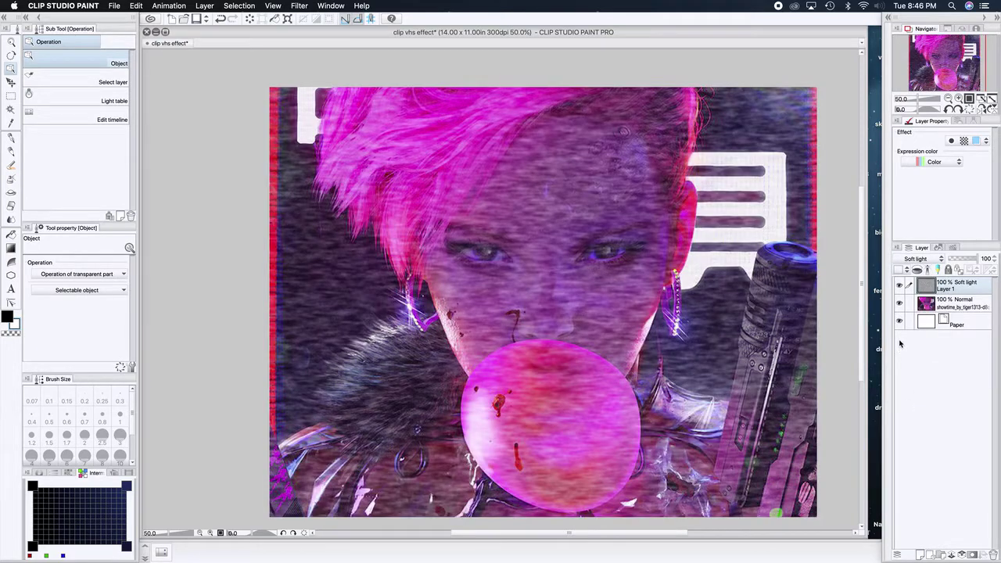
{"action": "left_click", "coordinate": [909, 261]}
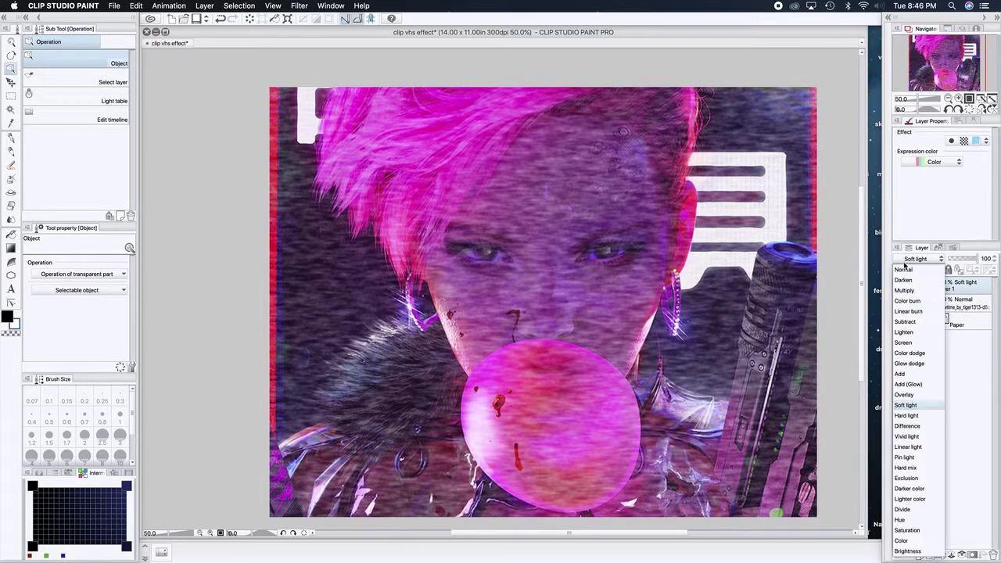
{"action": "left_click", "coordinate": [904, 395]}
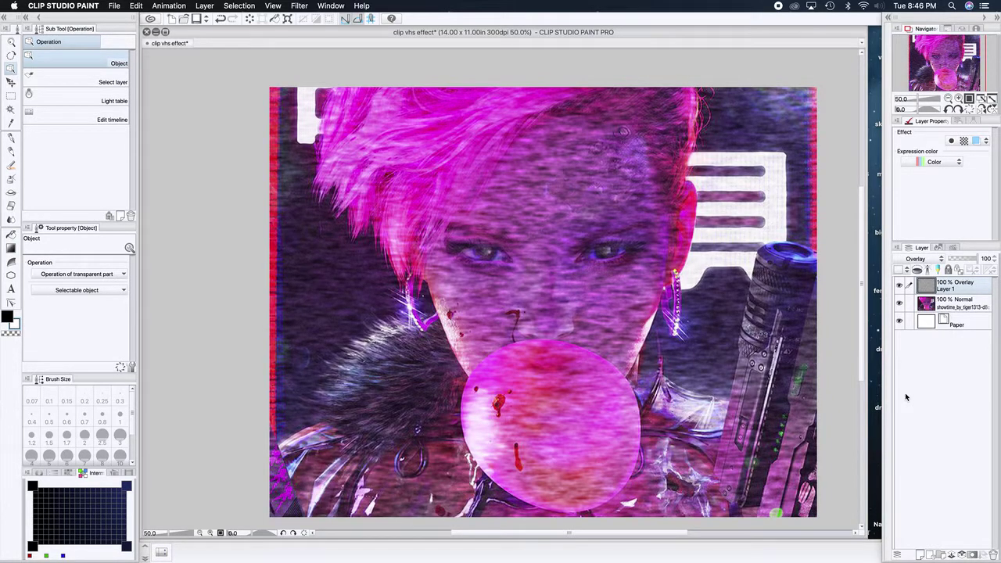
Try the Screen, Color dodge and Glow dodge blending modes on the noise layer over the portrait
{"action": "left_click", "coordinate": [909, 260]}
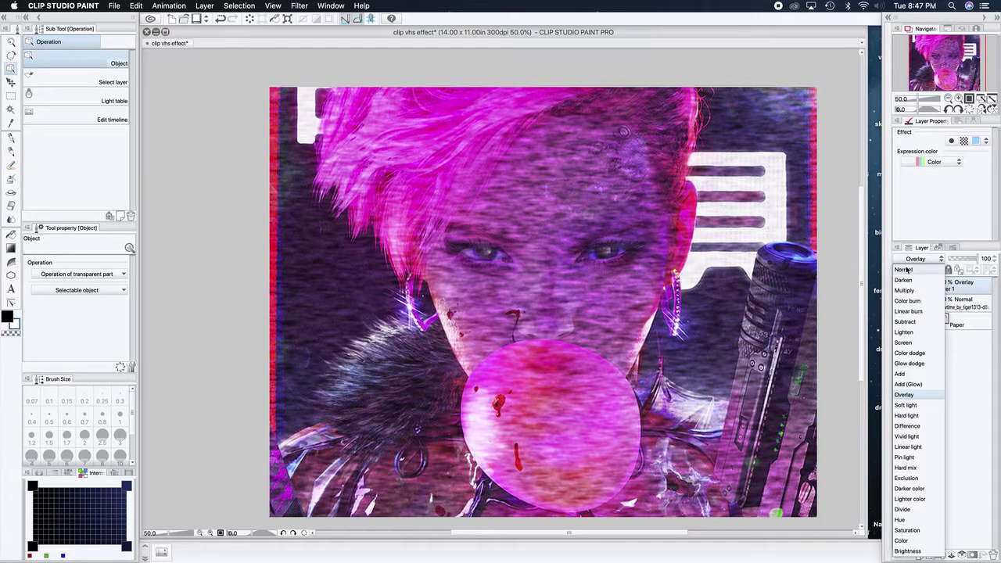
{"action": "left_click", "coordinate": [903, 342]}
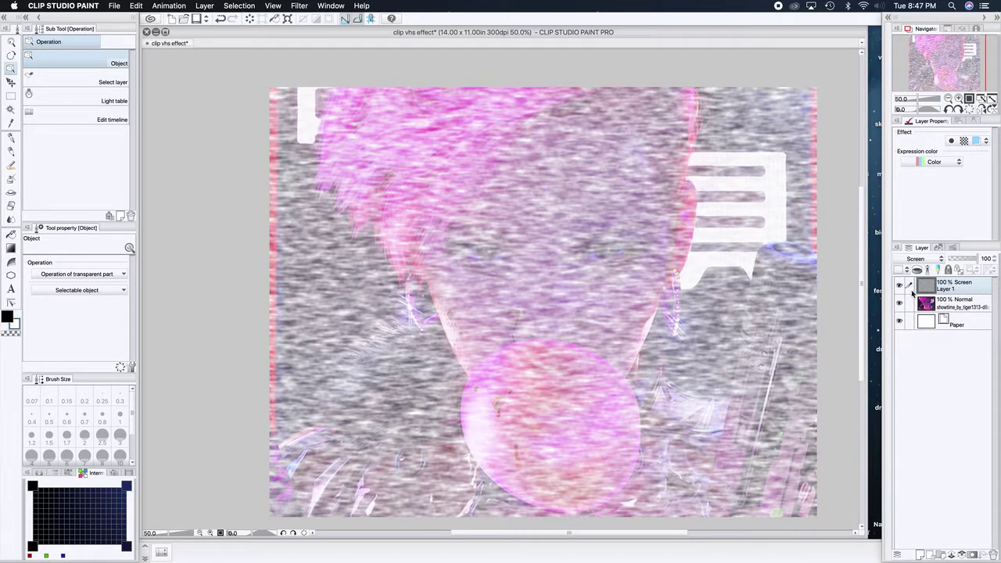
{"action": "left_click", "coordinate": [915, 262]}
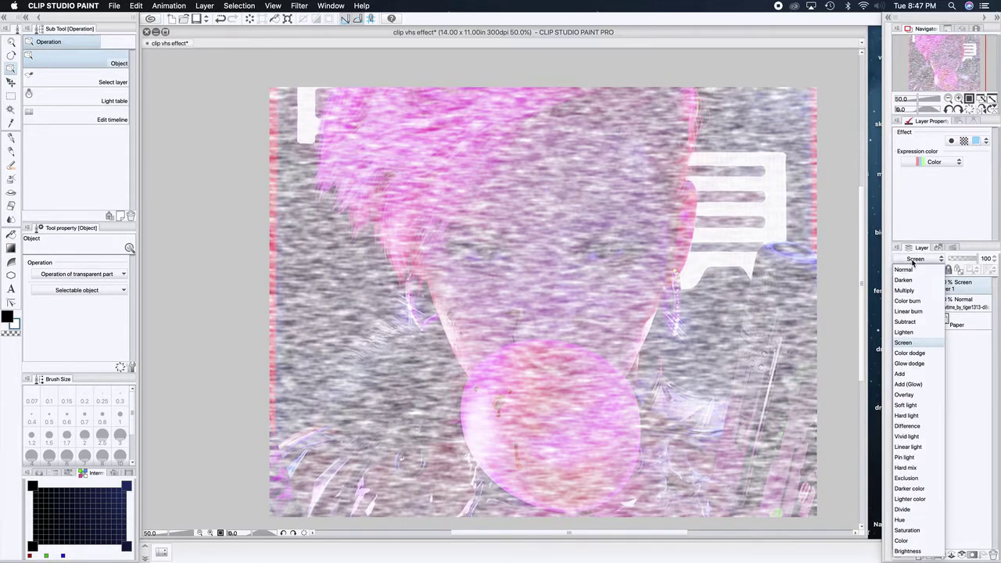
{"action": "left_click", "coordinate": [909, 352]}
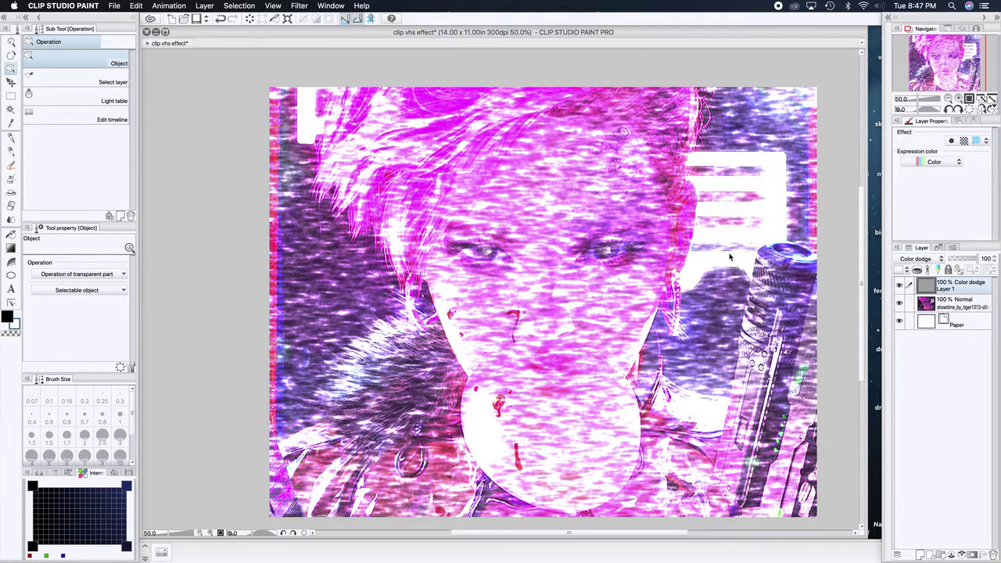
{"action": "left_click", "coordinate": [904, 261]}
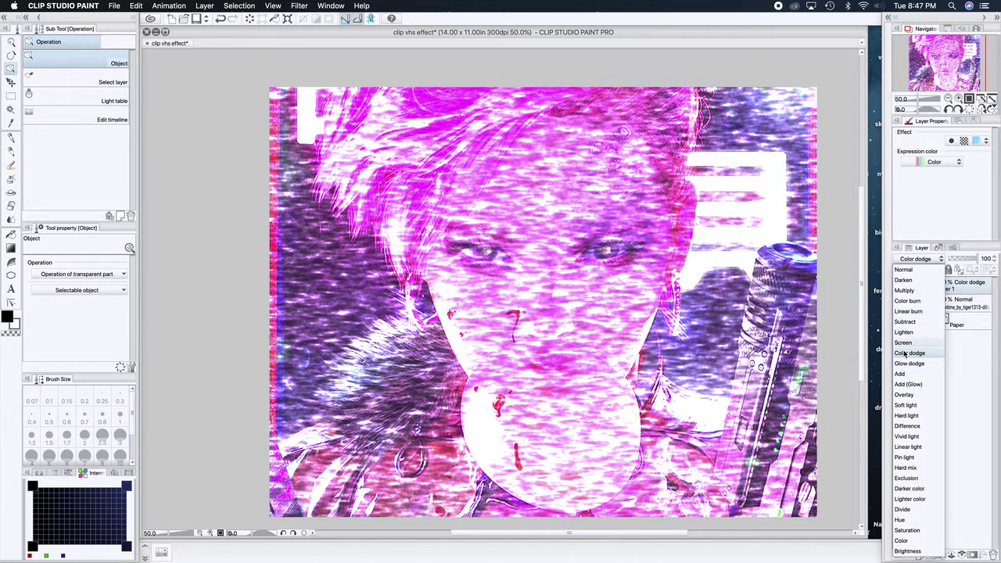
{"action": "key", "text": "Escape"}
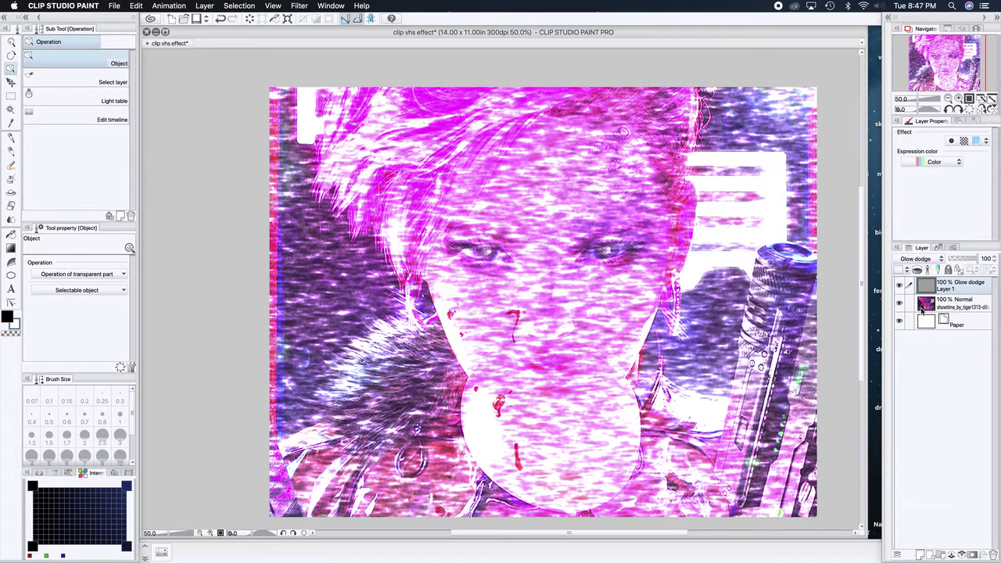
Try the Add blending mode on the noise layer with its opacity lowered to 88%, and undo the opacity change
{"action": "left_click", "coordinate": [916, 259]}
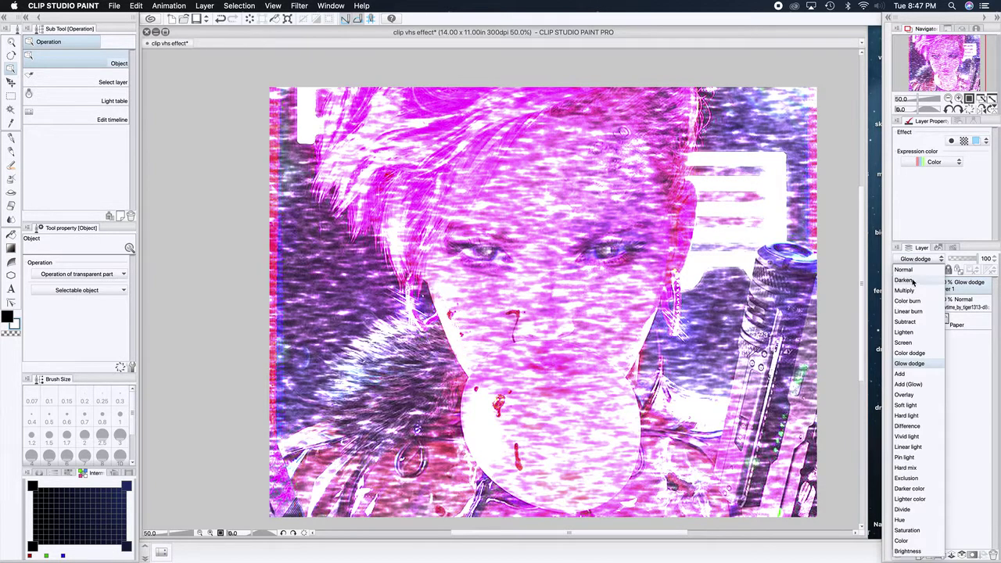
{"action": "left_click", "coordinate": [901, 373]}
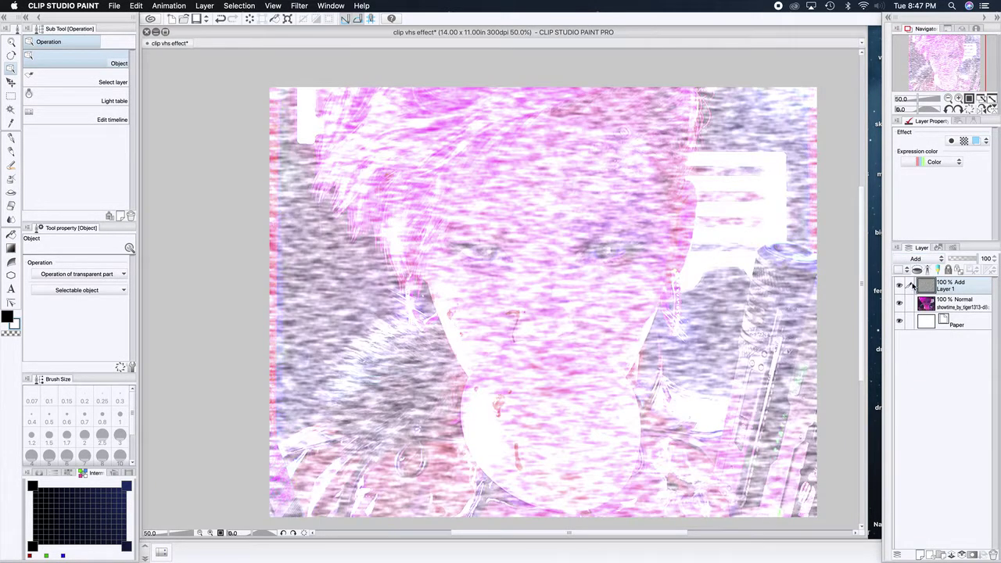
{"action": "left_click", "coordinate": [973, 265]}
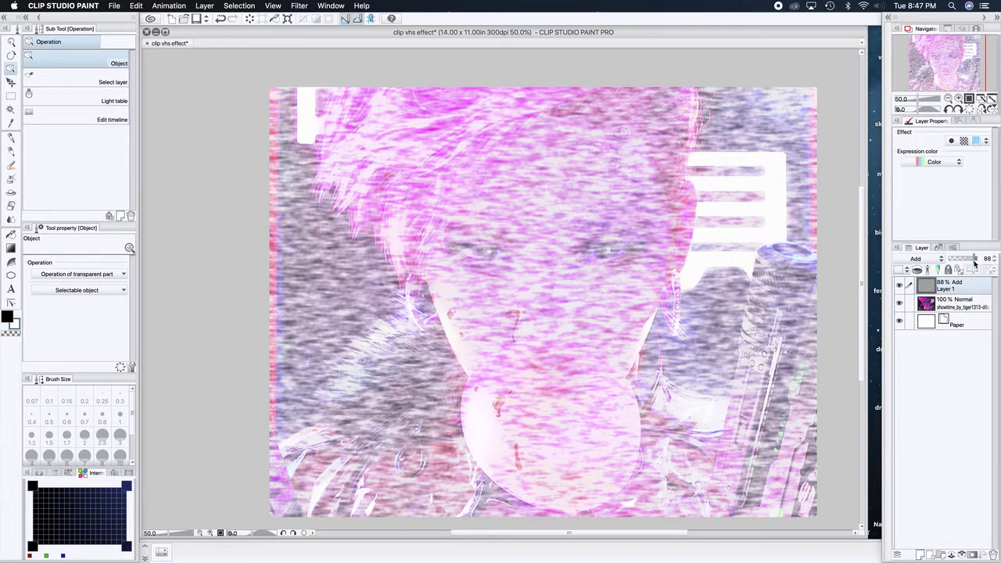
{"action": "key", "text": "super+z"}
Try the Saturation and Brightness blending modes on the noise layer
{"action": "left_click", "coordinate": [927, 261]}
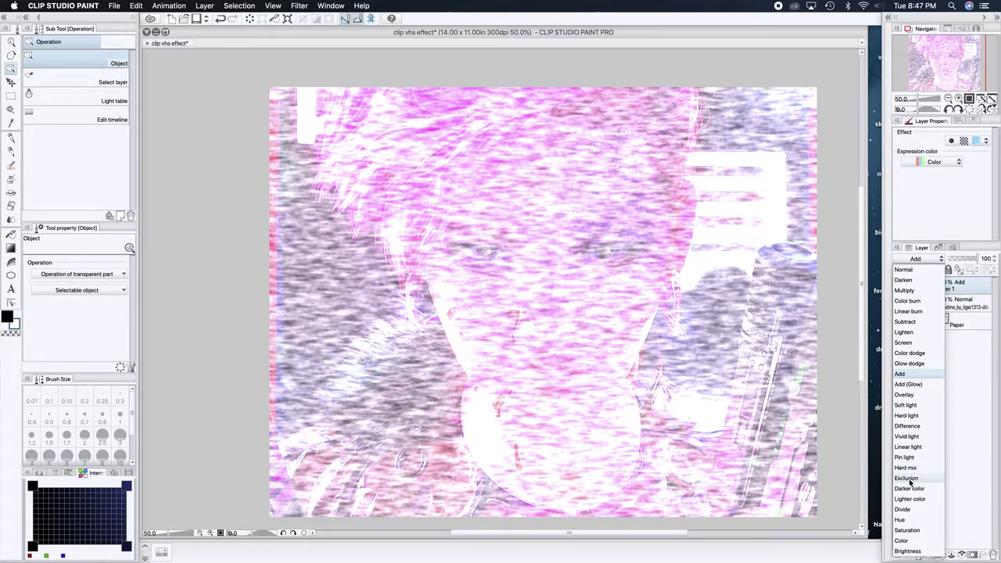
{"action": "left_click", "coordinate": [908, 532]}
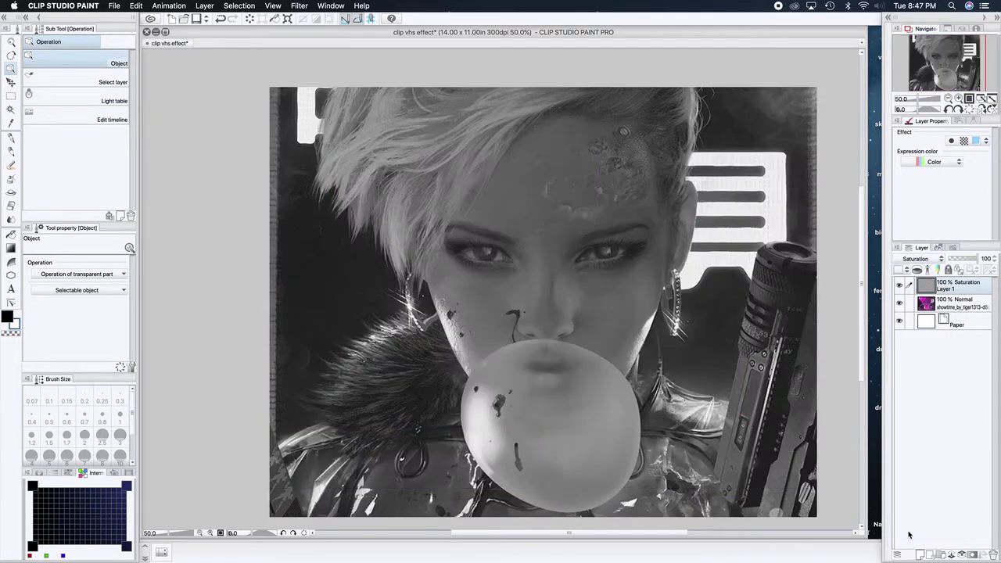
{"action": "left_click", "coordinate": [916, 258]}
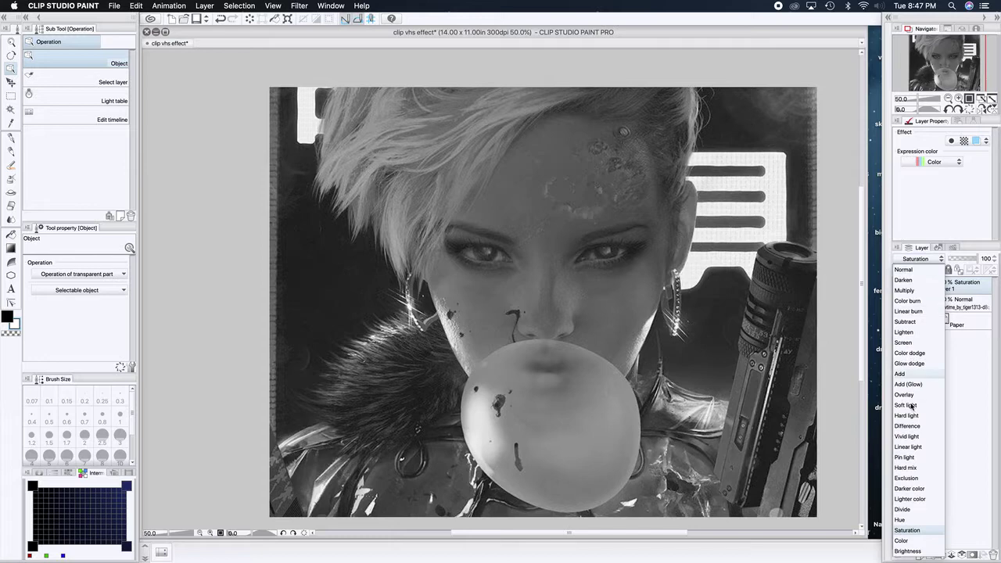
{"action": "mouse_move", "coordinate": [908, 556]}
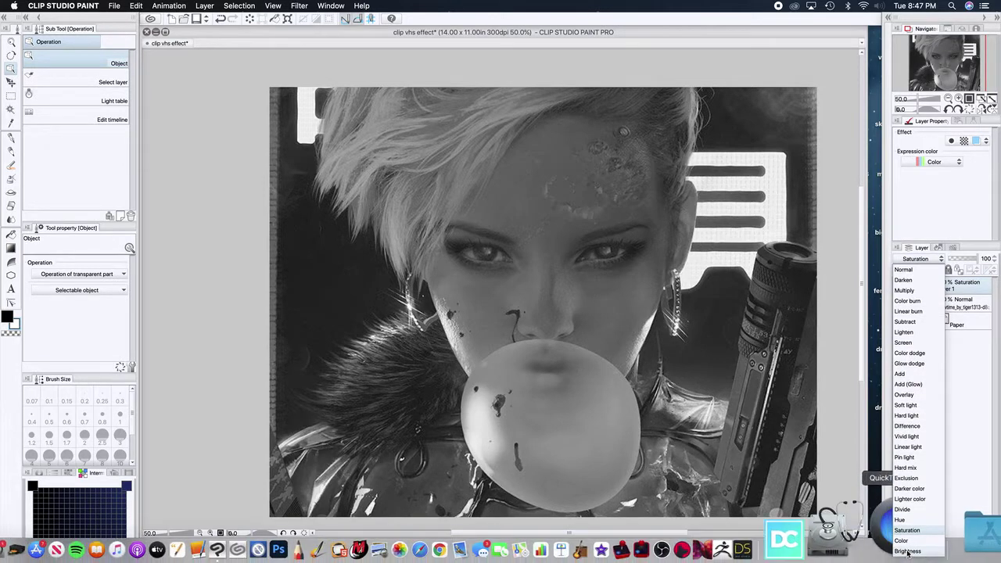
{"action": "left_click", "coordinate": [916, 551]}
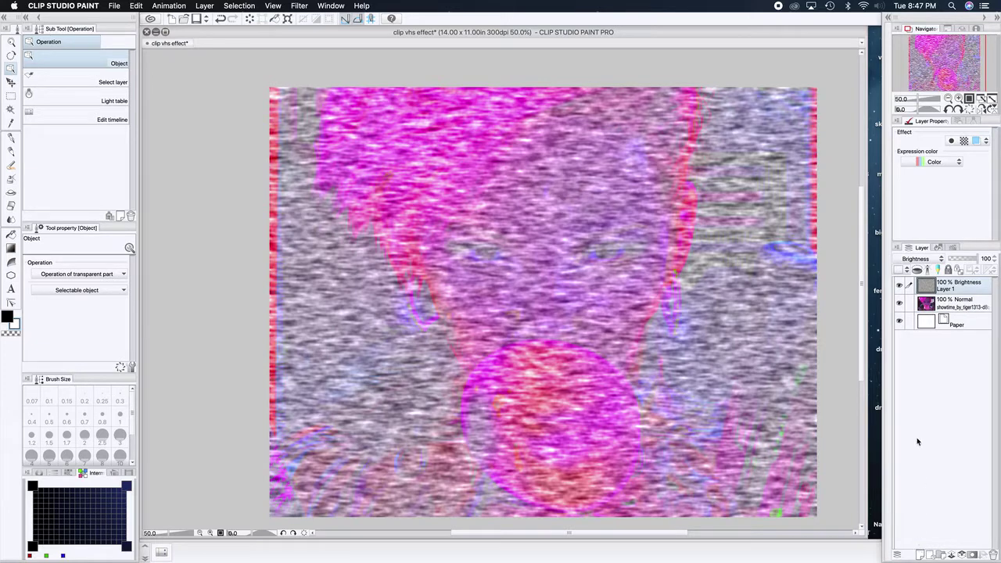
Compare the Overlay mode once more and set the noise layer's blending mode to Screen
{"action": "left_click", "coordinate": [911, 258]}
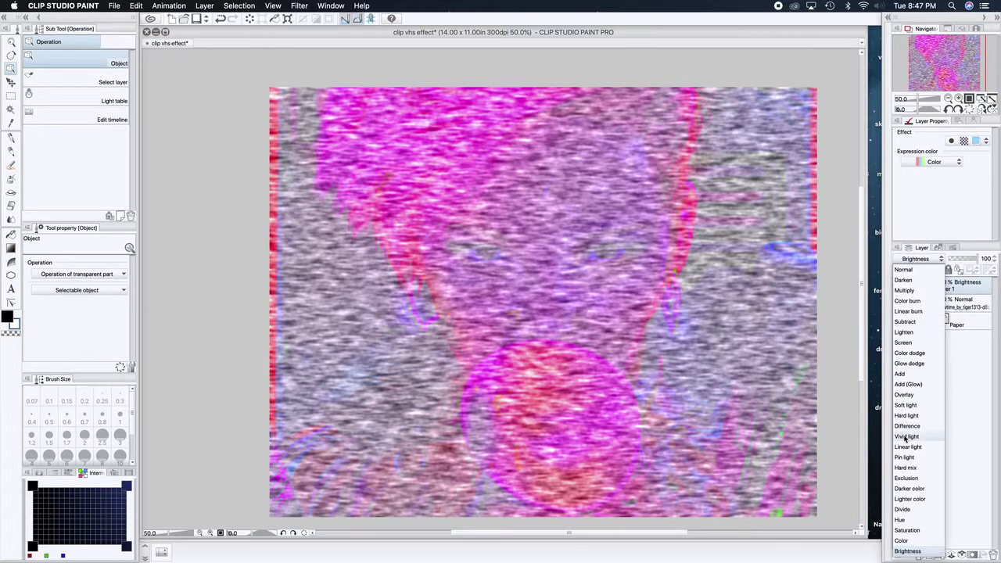
{"action": "left_click", "coordinate": [904, 395]}
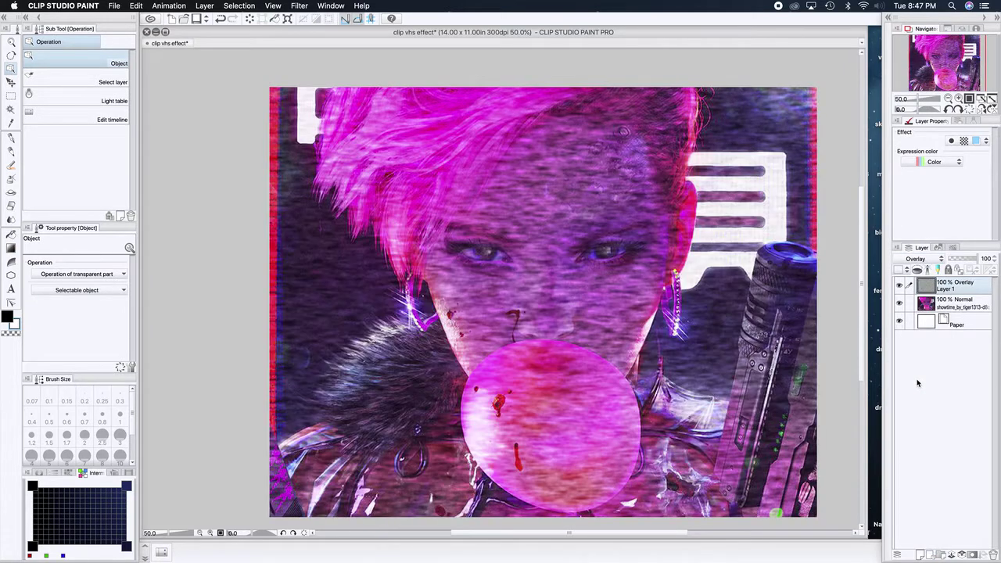
{"action": "left_click", "coordinate": [915, 259]}
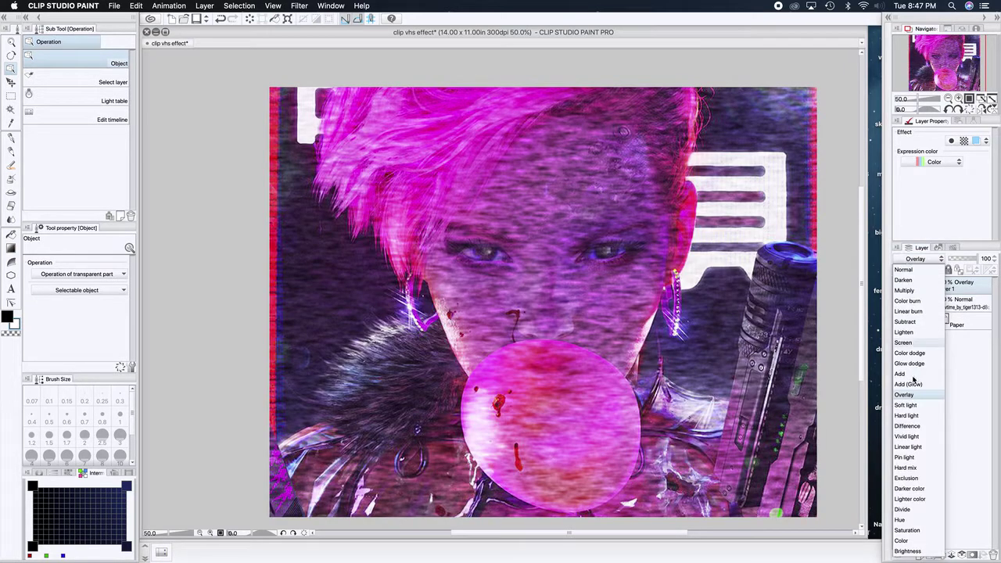
{"action": "left_click", "coordinate": [904, 342]}
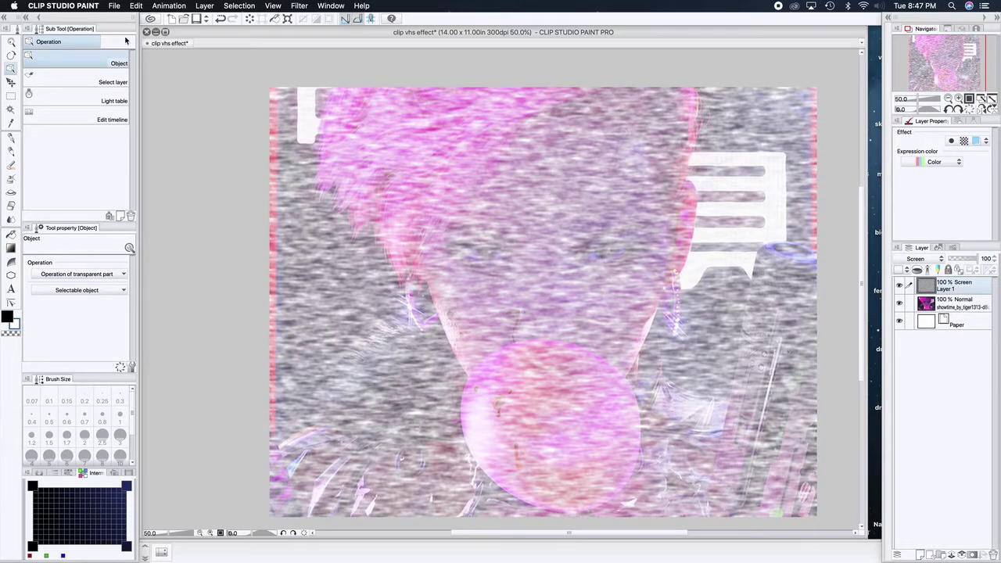
Try a Tone Curve correction on the noise layer with adjusted endpoints and lowered midtones and highlights, and cancel it
{"action": "left_click", "coordinate": [111, 6]}
{"action": "mouse_move", "coordinate": [136, 5]}
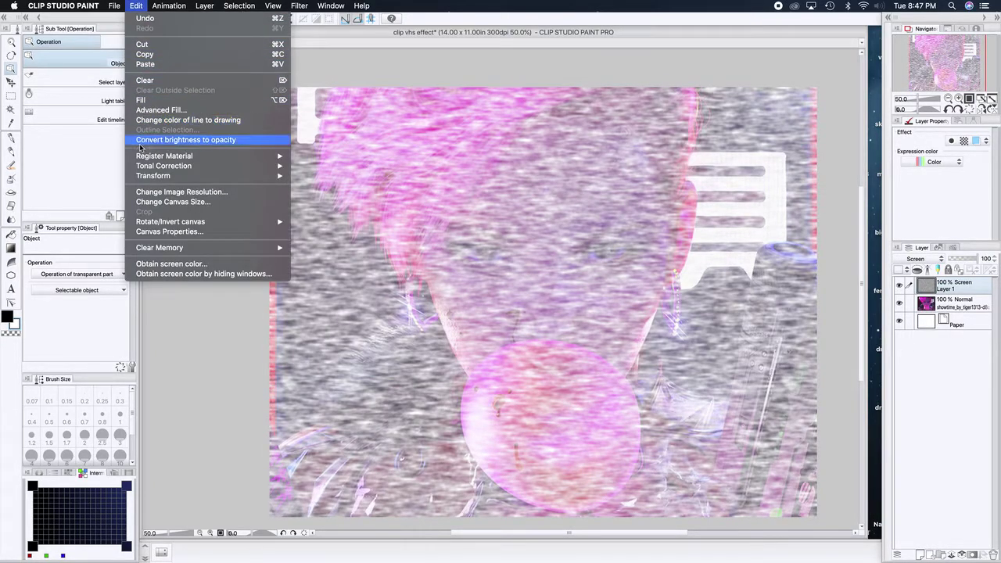
{"action": "mouse_move", "coordinate": [216, 167]}
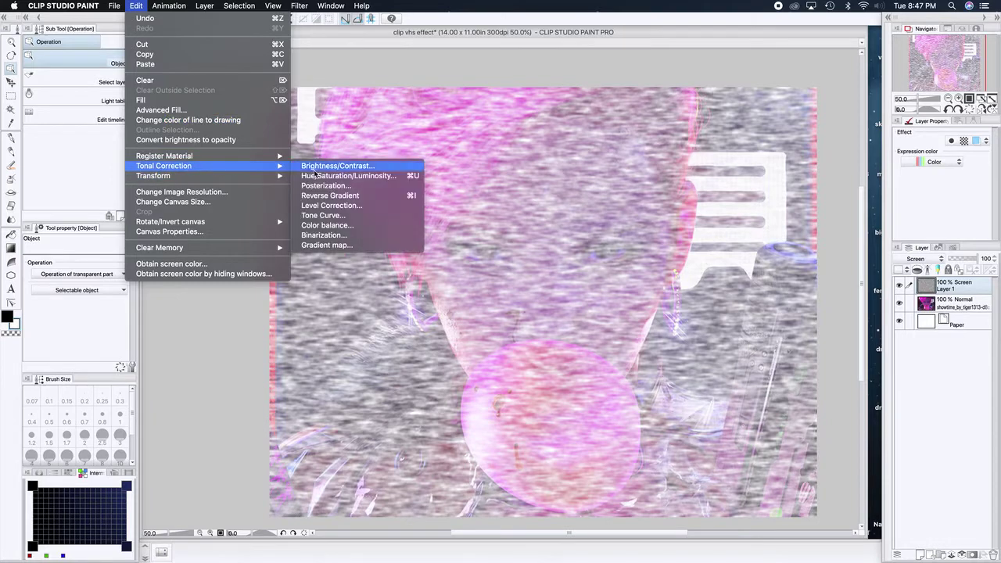
{"action": "left_click", "coordinate": [336, 215]}
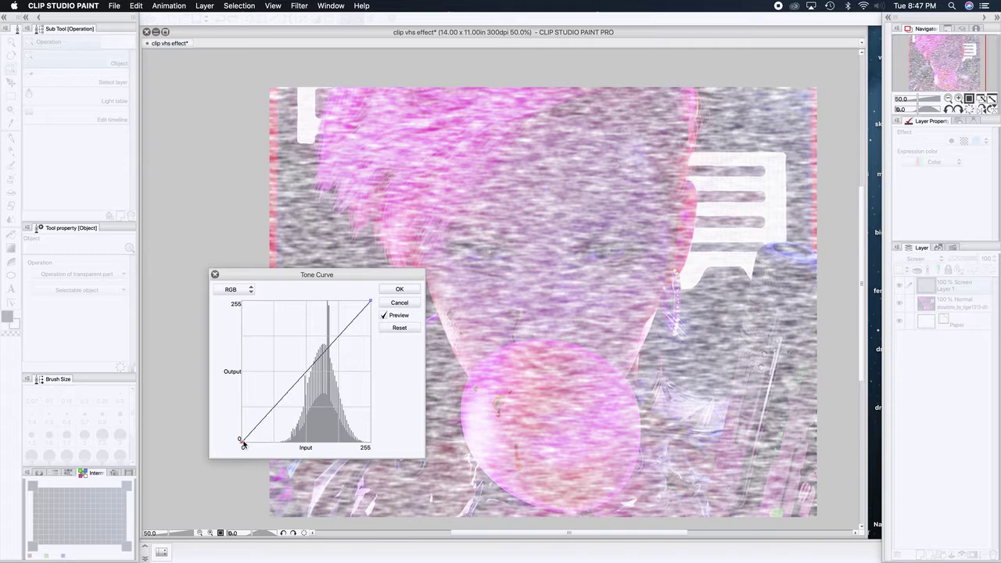
{"action": "left_click_drag", "start_coordinate": [242, 443], "coordinate": [241, 423]}
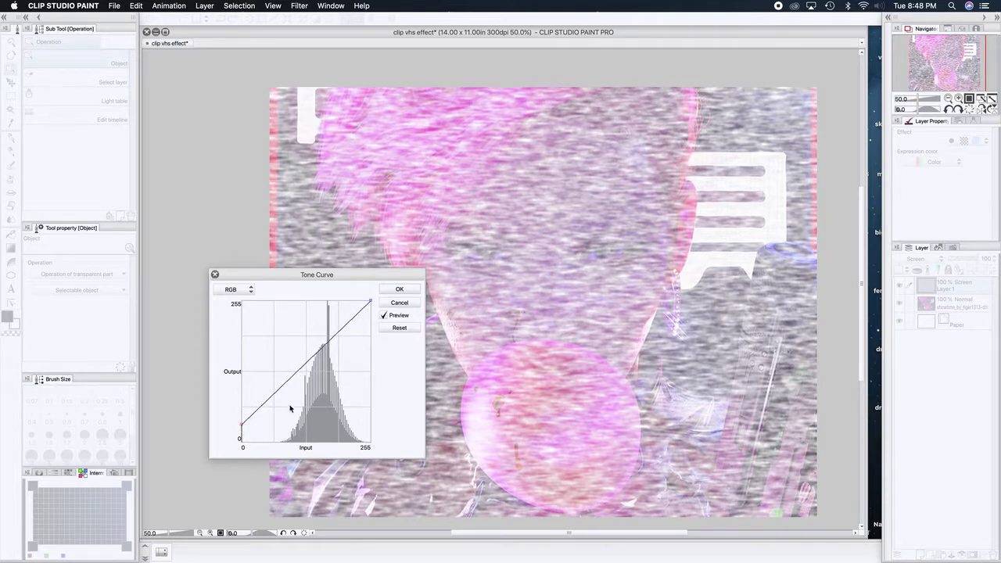
{"action": "mouse_move", "coordinate": [286, 382]}
{"action": "left_mouse_down"}
{"action": "mouse_move", "coordinate": [297, 403]}
{"action": "mouse_move", "coordinate": [303, 392]}
{"action": "left_mouse_up"}
{"action": "left_click_drag", "start_coordinate": [333, 350], "coordinate": [346, 366]}
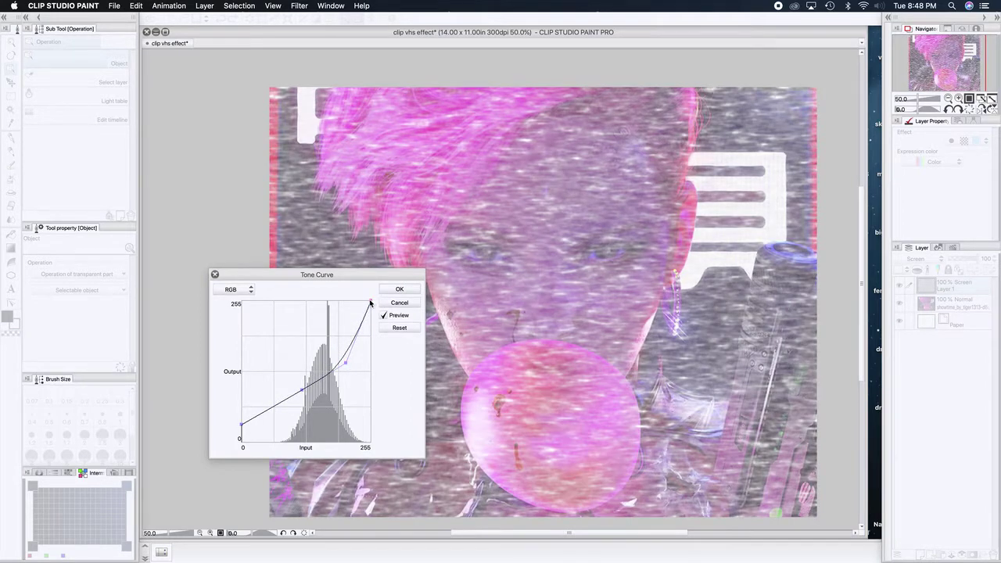
{"action": "left_click_drag", "start_coordinate": [372, 302], "coordinate": [371, 280]}
{"action": "left_click_drag", "start_coordinate": [241, 425], "coordinate": [237, 453]}
{"action": "left_click", "coordinate": [415, 302]}
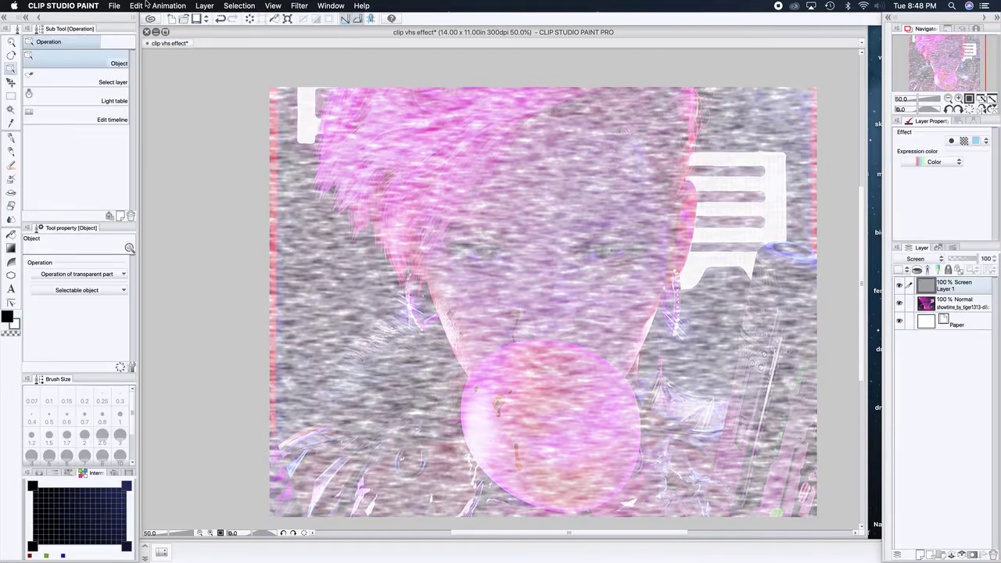
Try a Brightness/Contrast correction on the noise layer with brightness about -15 and contrast 27, and cancel it
{"action": "left_click", "coordinate": [136, 6]}
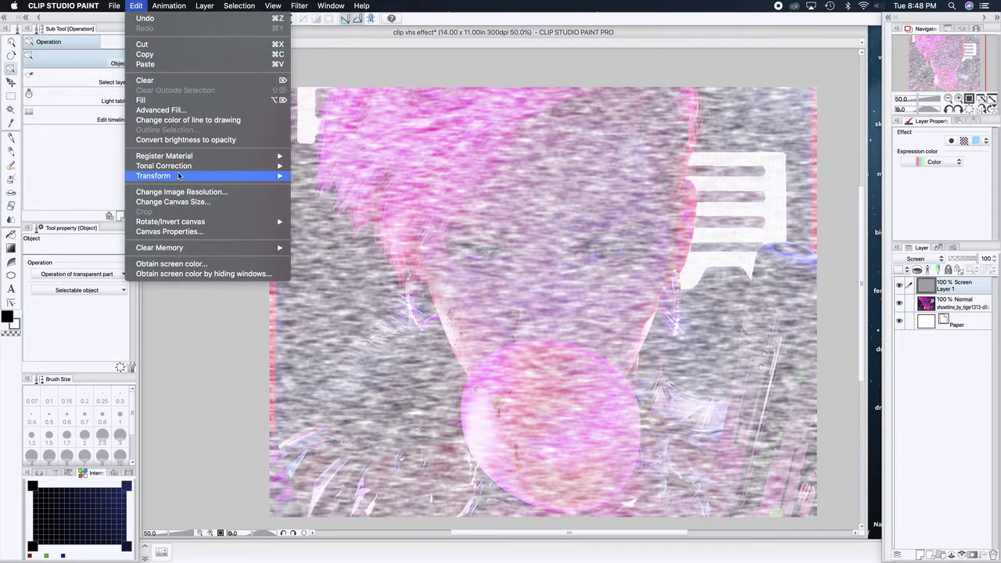
{"action": "mouse_move", "coordinate": [195, 167]}
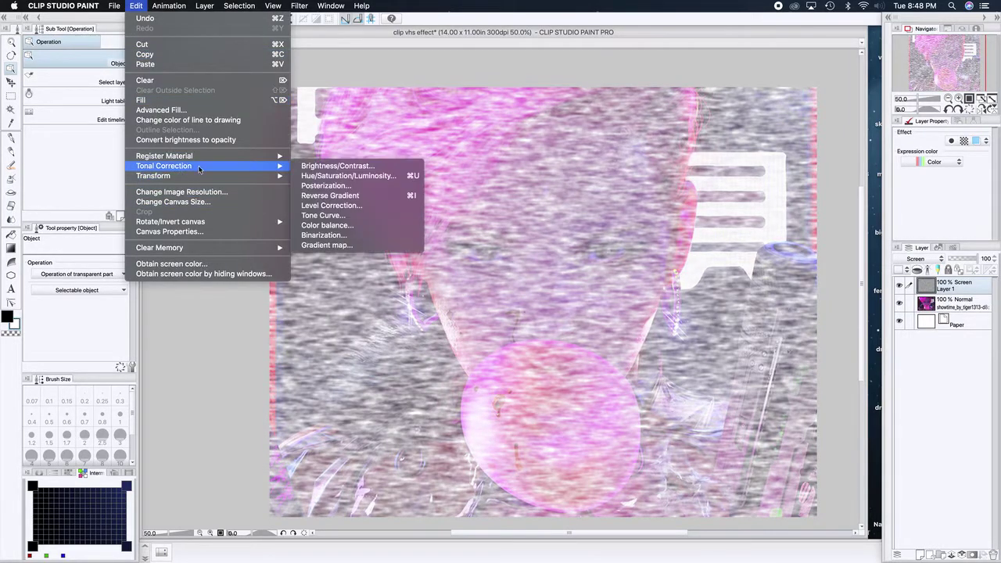
{"action": "left_click", "coordinate": [327, 166]}
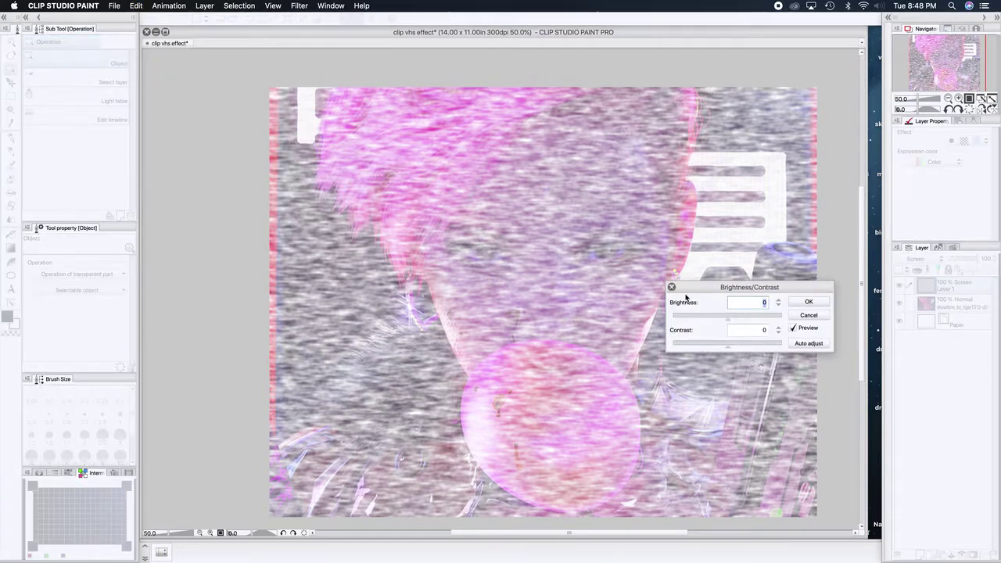
{"action": "left_click_drag", "start_coordinate": [727, 320], "coordinate": [718, 320]}
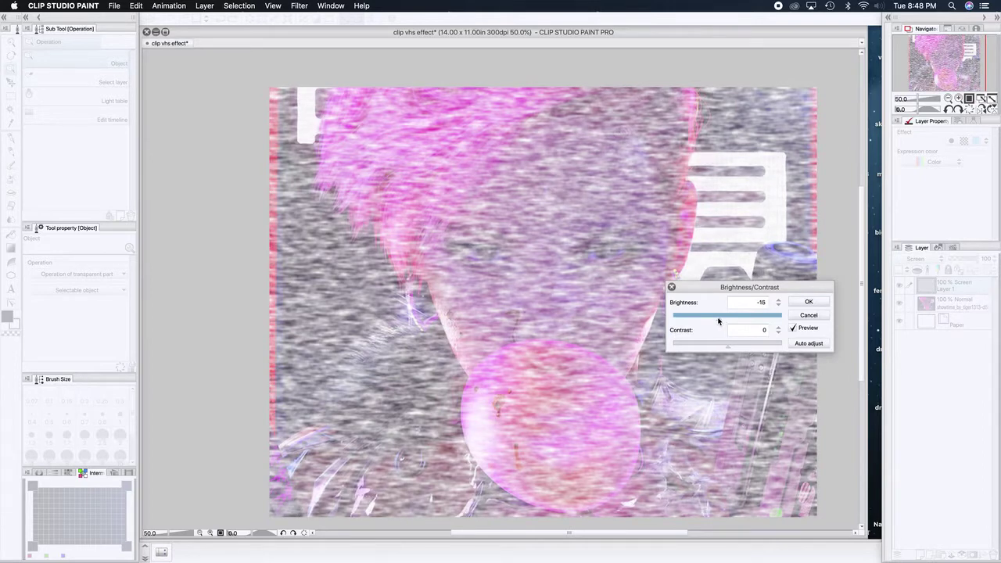
{"action": "left_click", "coordinate": [728, 348]}
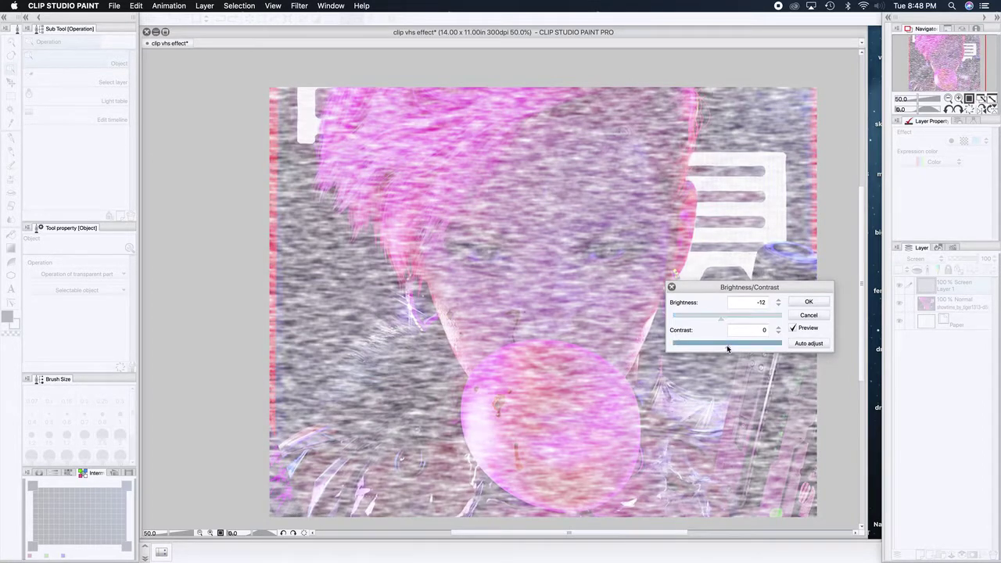
{"action": "left_click_drag", "start_coordinate": [728, 348], "coordinate": [733, 349]}
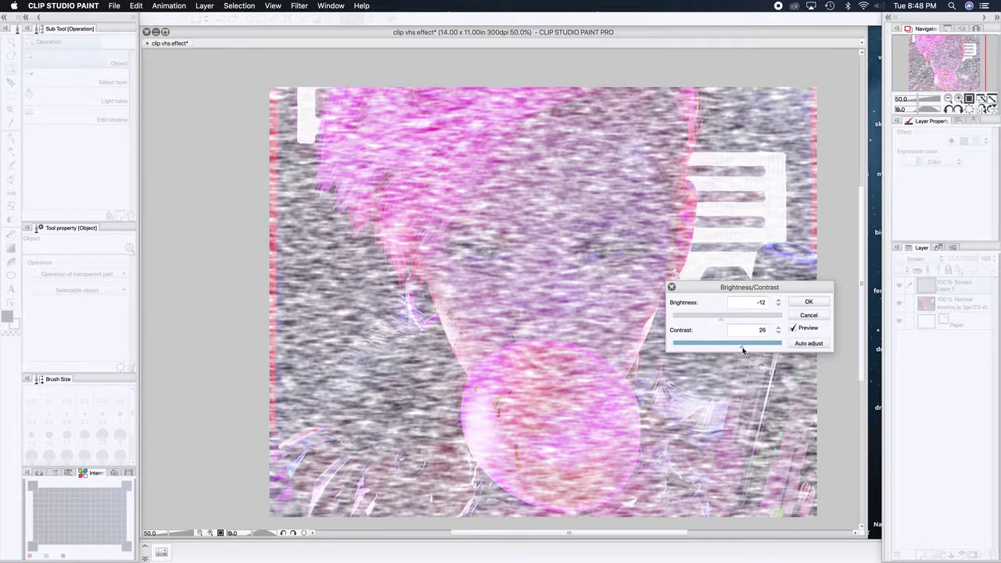
{"action": "left_click_drag", "start_coordinate": [721, 321], "coordinate": [718, 322]}
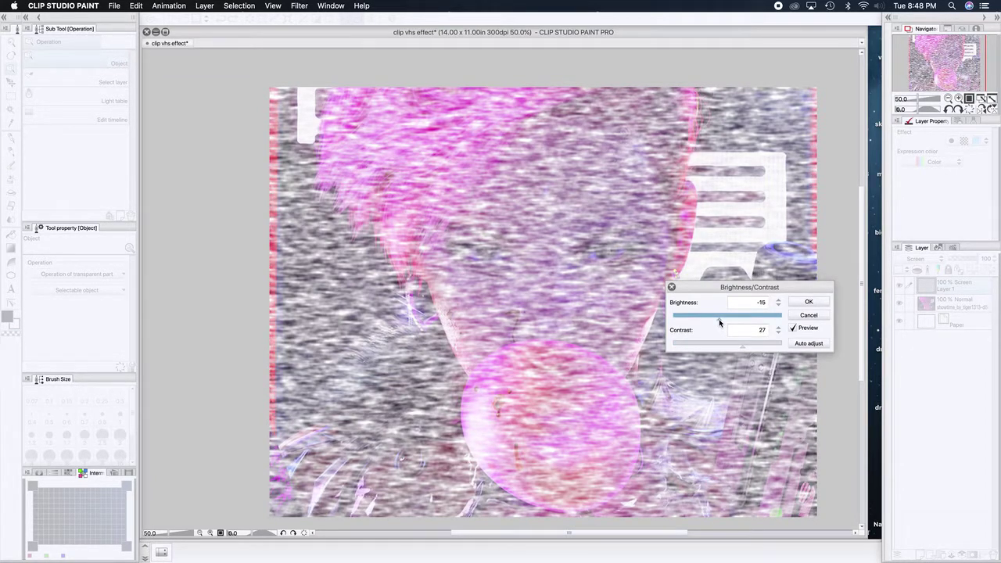
{"action": "left_click", "coordinate": [796, 315]}
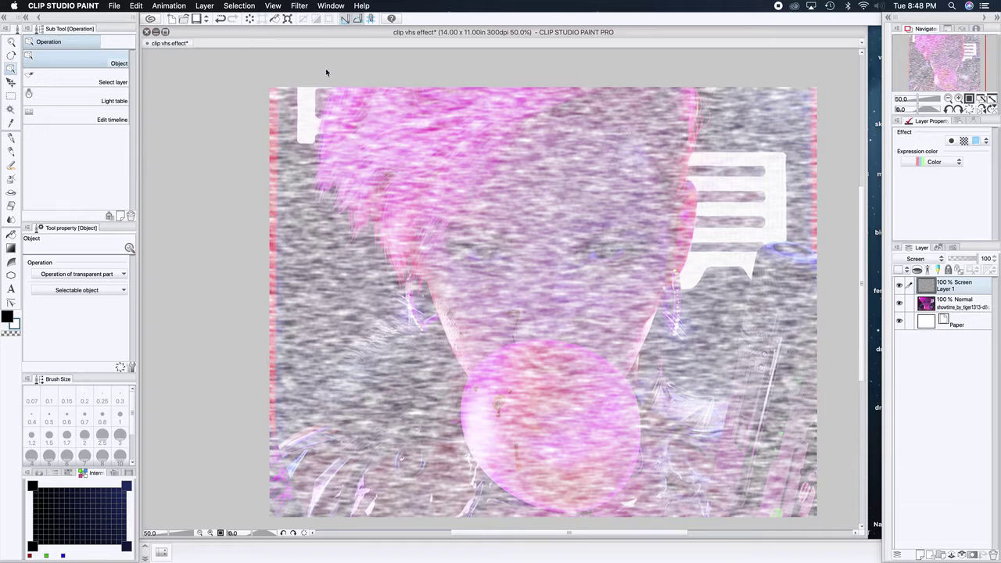
Apply a Brightness/Contrast tonal correction to the noise layer with contrast 11
{"action": "left_click", "coordinate": [186, 6]}
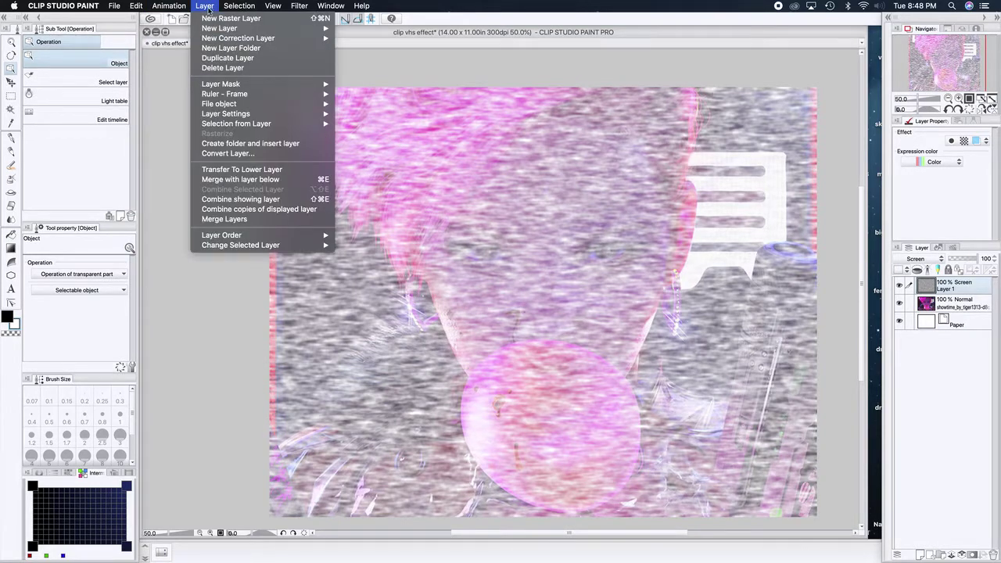
{"action": "mouse_move", "coordinate": [131, 6]}
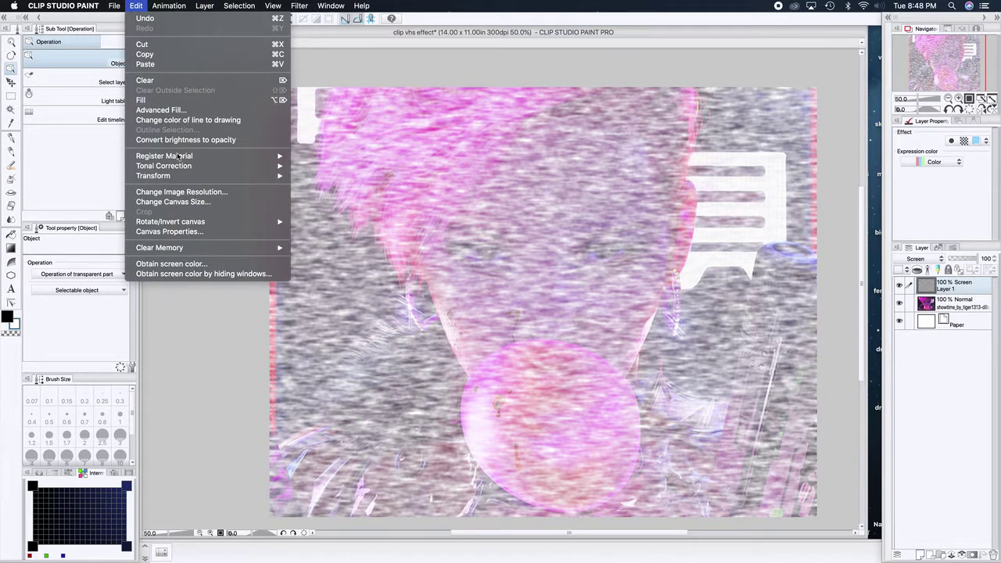
{"action": "mouse_move", "coordinate": [181, 166]}
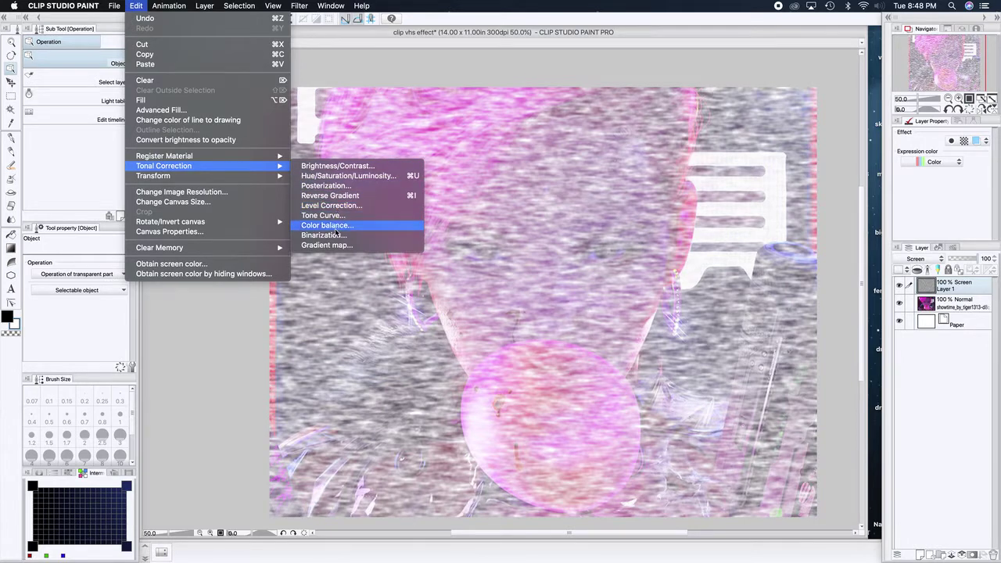
{"action": "left_click", "coordinate": [335, 168]}
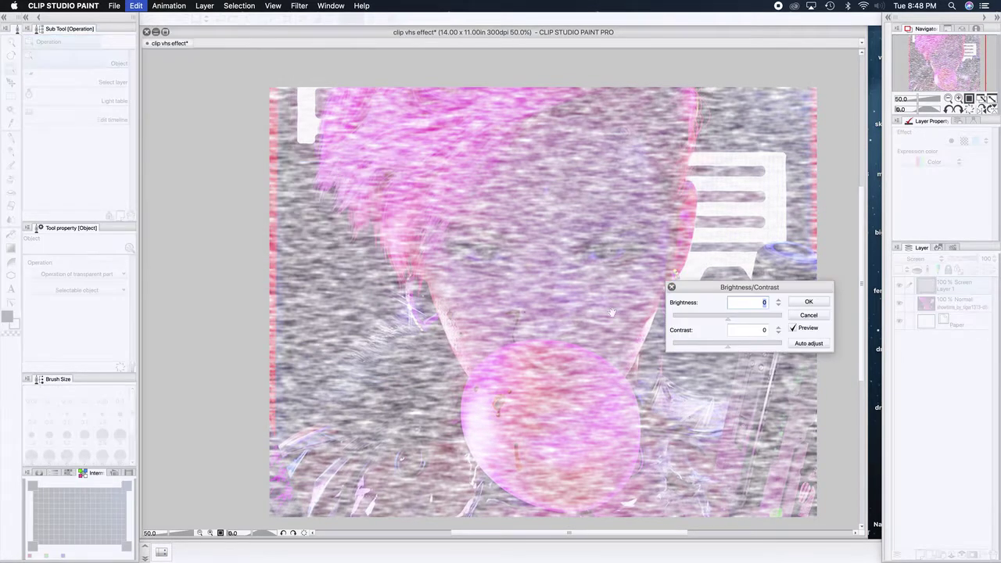
{"action": "left_click_drag", "start_coordinate": [728, 347], "coordinate": [733, 349]}
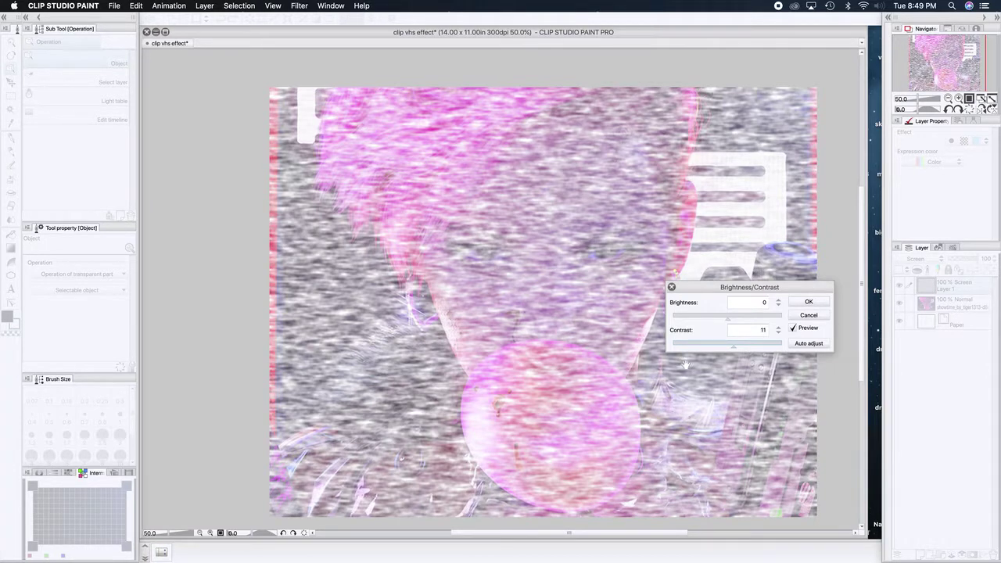
{"action": "left_click", "coordinate": [808, 302]}
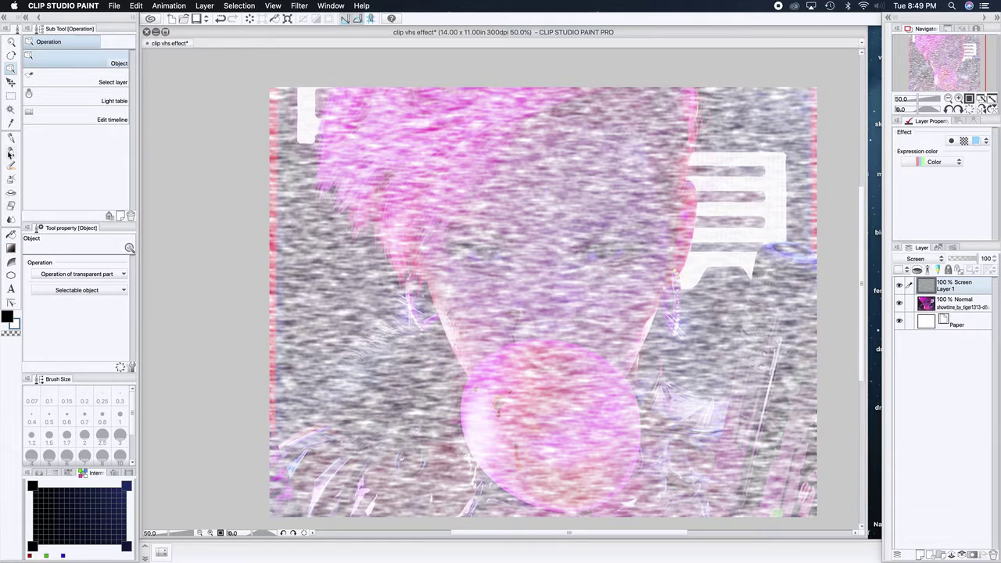
With the Soft eraser chosen, duplicate the Screen noise layer and hide the original
{"action": "left_click", "coordinate": [11, 206]}
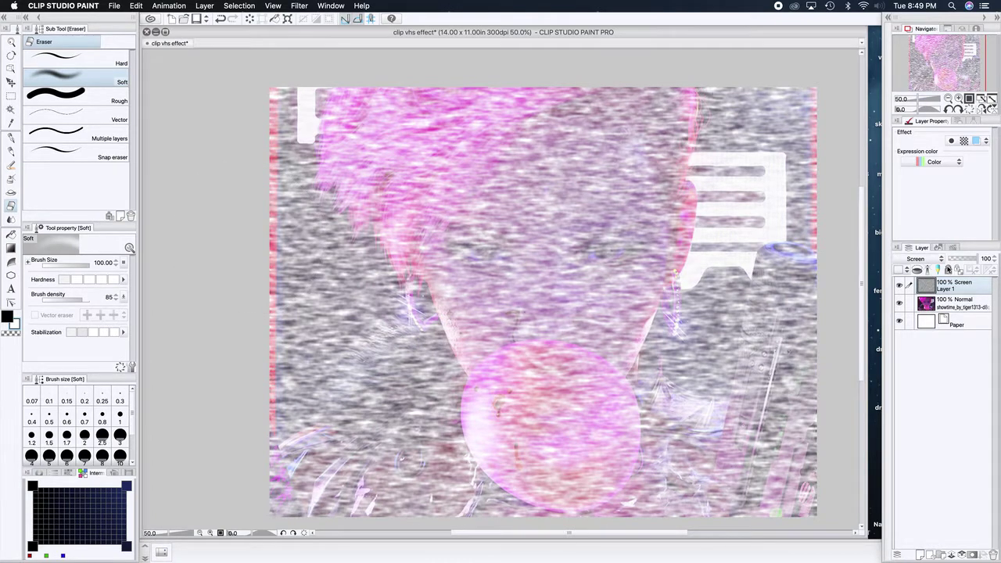
{"action": "right_click", "coordinate": [964, 288]}
{"action": "key", "text": "Escape"}
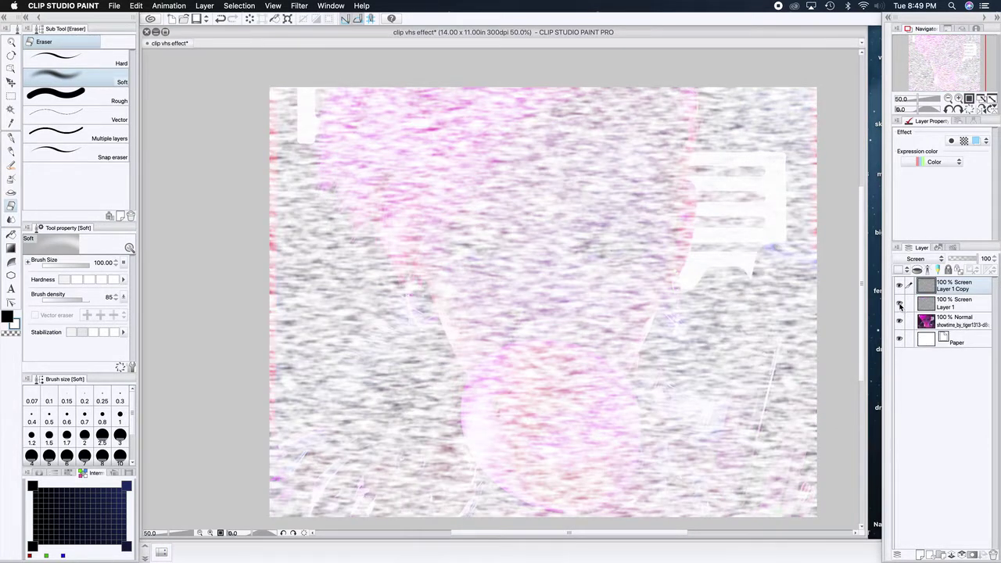
{"action": "left_click", "coordinate": [899, 304]}
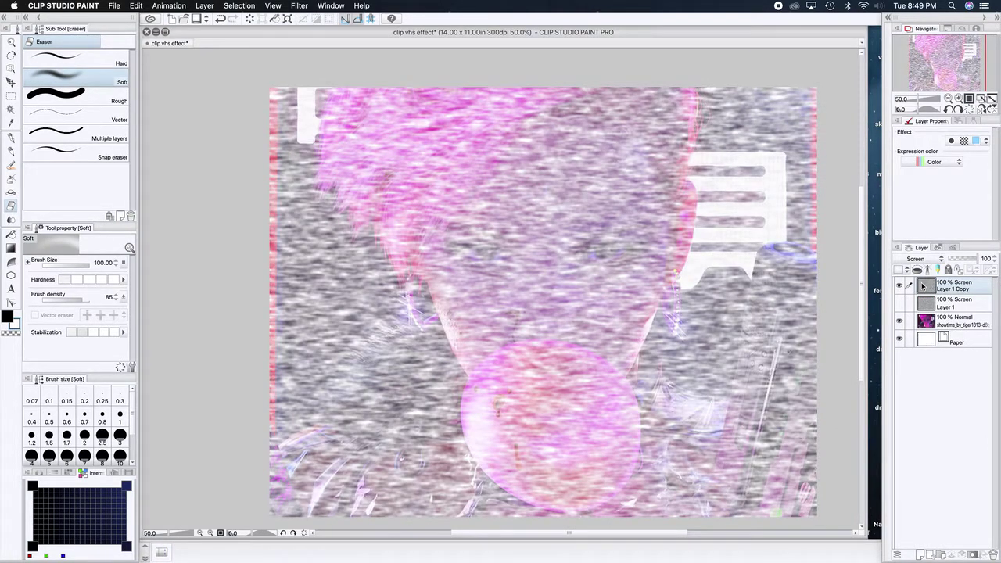
Softly erase the duplicated noise across the face and middle of the portrait, leaving static bands along the upper and lower edges
{"action": "mouse_move", "coordinate": [770, 219]}
{"action": "left_mouse_down"}
{"action": "mouse_move", "coordinate": [722, 214]}
{"action": "mouse_move", "coordinate": [459, 231]}
{"action": "mouse_move", "coordinate": [206, 224]}
{"action": "mouse_move", "coordinate": [318, 238]}
{"action": "mouse_move", "coordinate": [429, 273]}
{"action": "mouse_move", "coordinate": [759, 256]}
{"action": "mouse_move", "coordinate": [783, 304]}
{"action": "mouse_move", "coordinate": [759, 321]}
{"action": "mouse_move", "coordinate": [652, 329]}
{"action": "mouse_move", "coordinate": [205, 328]}
{"action": "mouse_move", "coordinate": [531, 316]}
{"action": "mouse_move", "coordinate": [783, 324]}
{"action": "mouse_move", "coordinate": [831, 309]}
{"action": "mouse_move", "coordinate": [439, 324]}
{"action": "mouse_move", "coordinate": [226, 311]}
{"action": "mouse_move", "coordinate": [160, 362]}
{"action": "mouse_move", "coordinate": [414, 409]}
{"action": "mouse_move", "coordinate": [513, 380]}
{"action": "mouse_move", "coordinate": [749, 380]}
{"action": "mouse_move", "coordinate": [836, 367]}
{"action": "mouse_move", "coordinate": [534, 394]}
{"action": "mouse_move", "coordinate": [531, 411]}
{"action": "mouse_move", "coordinate": [227, 377]}
{"action": "mouse_move", "coordinate": [410, 402]}
{"action": "mouse_move", "coordinate": [769, 357]}
{"action": "mouse_move", "coordinate": [778, 236]}
{"action": "mouse_move", "coordinate": [827, 237]}
{"action": "mouse_move", "coordinate": [808, 250]}
{"action": "left_mouse_up"}
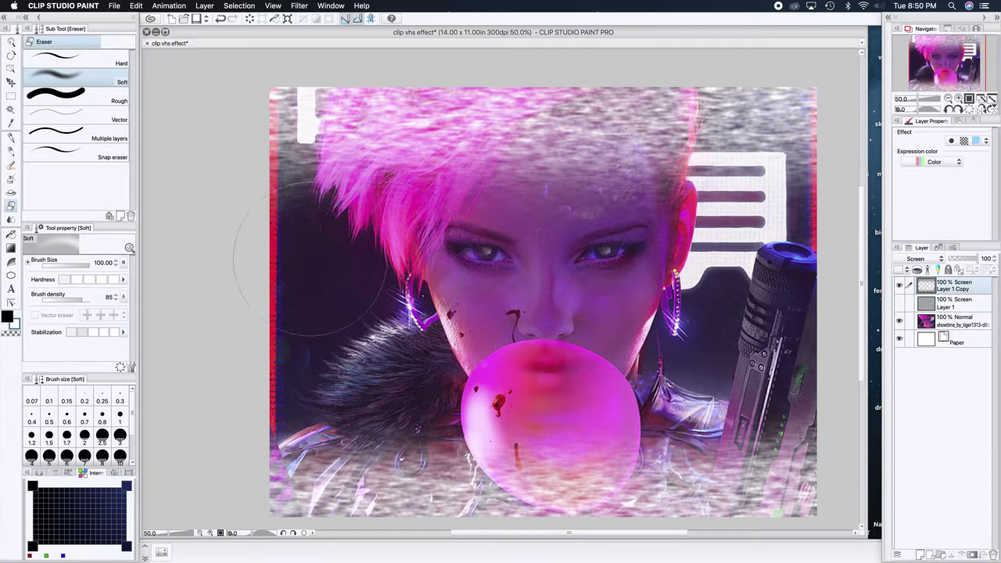
{"action": "mouse_move", "coordinate": [223, 219]}
{"action": "left_mouse_down"}
{"action": "mouse_move", "coordinate": [315, 235]}
{"action": "mouse_move", "coordinate": [281, 231]}
{"action": "mouse_move", "coordinate": [227, 201]}
{"action": "mouse_move", "coordinate": [352, 196]}
{"action": "mouse_move", "coordinate": [563, 227]}
{"action": "mouse_move", "coordinate": [703, 172]}
{"action": "mouse_move", "coordinate": [790, 170]}
{"action": "mouse_move", "coordinate": [770, 203]}
{"action": "mouse_move", "coordinate": [790, 211]}
{"action": "mouse_move", "coordinate": [782, 152]}
{"action": "mouse_move", "coordinate": [703, 152]}
{"action": "mouse_move", "coordinate": [578, 176]}
{"action": "left_mouse_up"}
{"action": "mouse_move", "coordinate": [352, 250]}
{"action": "left_mouse_down"}
{"action": "mouse_move", "coordinate": [273, 227]}
{"action": "mouse_move", "coordinate": [242, 250]}
{"action": "mouse_move", "coordinate": [266, 364]}
{"action": "mouse_move", "coordinate": [242, 360]}
{"action": "mouse_move", "coordinate": [344, 430]}
{"action": "mouse_move", "coordinate": [540, 406]}
{"action": "mouse_move", "coordinate": [673, 422]}
{"action": "mouse_move", "coordinate": [821, 389]}
{"action": "mouse_move", "coordinate": [774, 453]}
{"action": "left_mouse_up"}
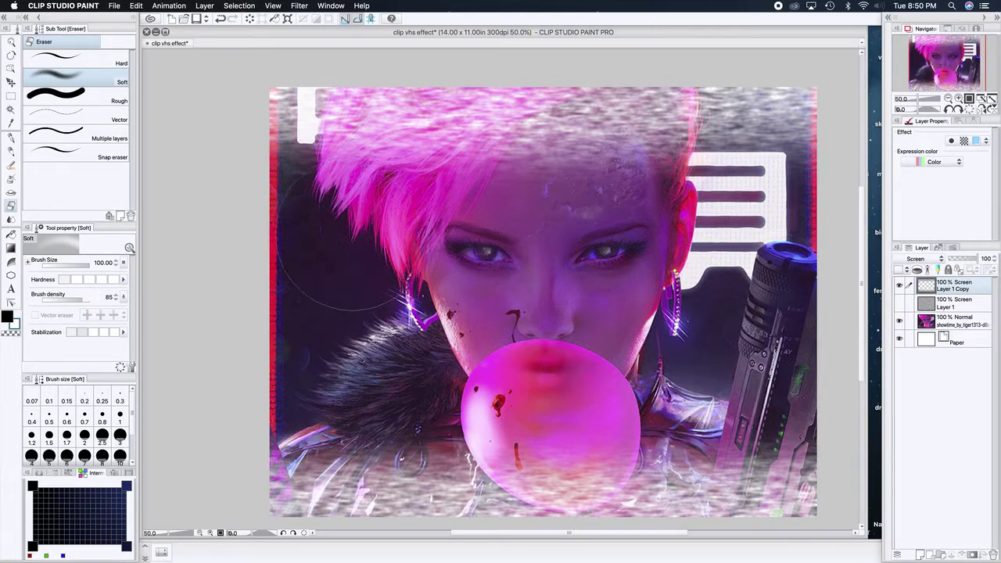
{"action": "mouse_move", "coordinate": [543, 205]}
{"action": "left_mouse_down"}
{"action": "mouse_move", "coordinate": [715, 199]}
{"action": "mouse_move", "coordinate": [383, 208]}
{"action": "mouse_move", "coordinate": [250, 198]}
{"action": "left_mouse_up"}
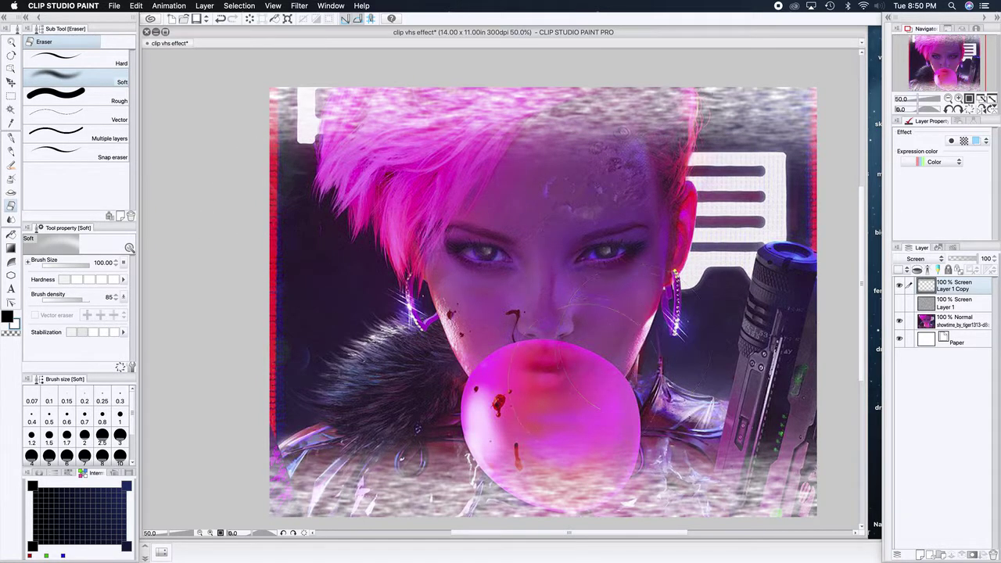
{"action": "mouse_move", "coordinate": [594, 391]}
{"action": "left_mouse_down"}
{"action": "mouse_move", "coordinate": [258, 405]}
{"action": "mouse_move", "coordinate": [579, 402]}
{"action": "left_mouse_up"}
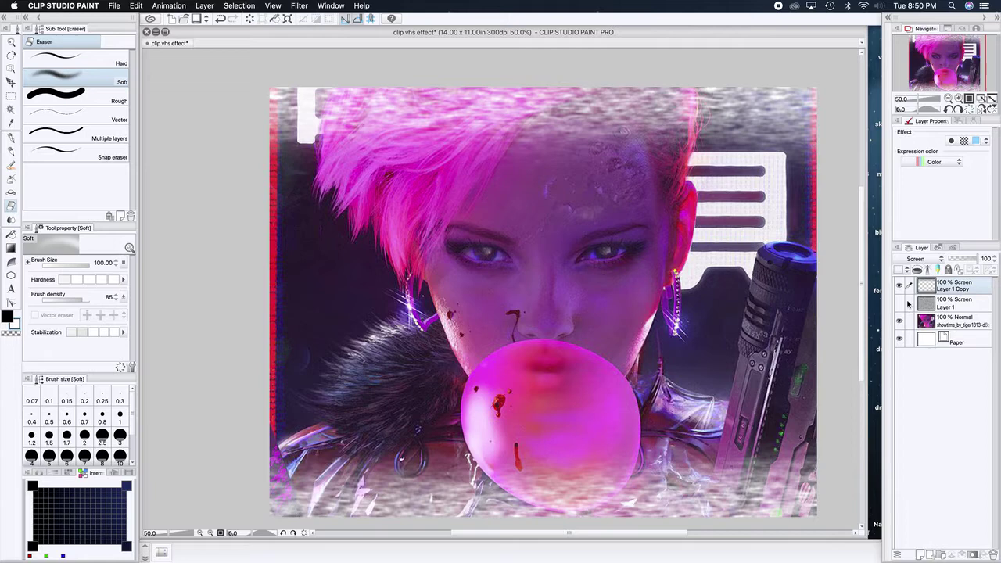
Show the original noise layer again and make it the active layer
{"action": "left_click", "coordinate": [899, 304]}
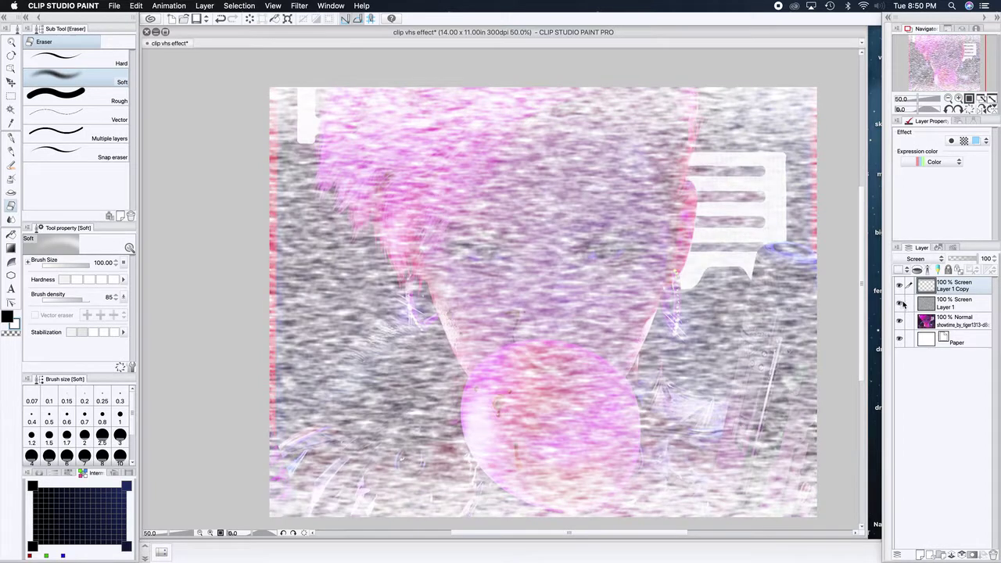
{"action": "left_click_drag", "start_coordinate": [932, 315], "coordinate": [935, 309]}
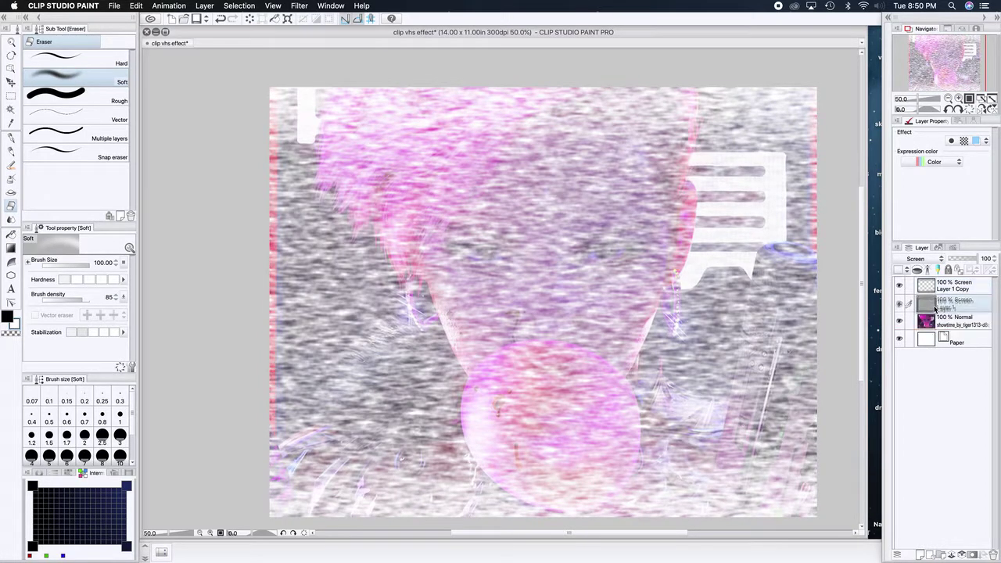
{"action": "right_click", "coordinate": [935, 307]}
{"action": "left_click", "coordinate": [945, 443]}
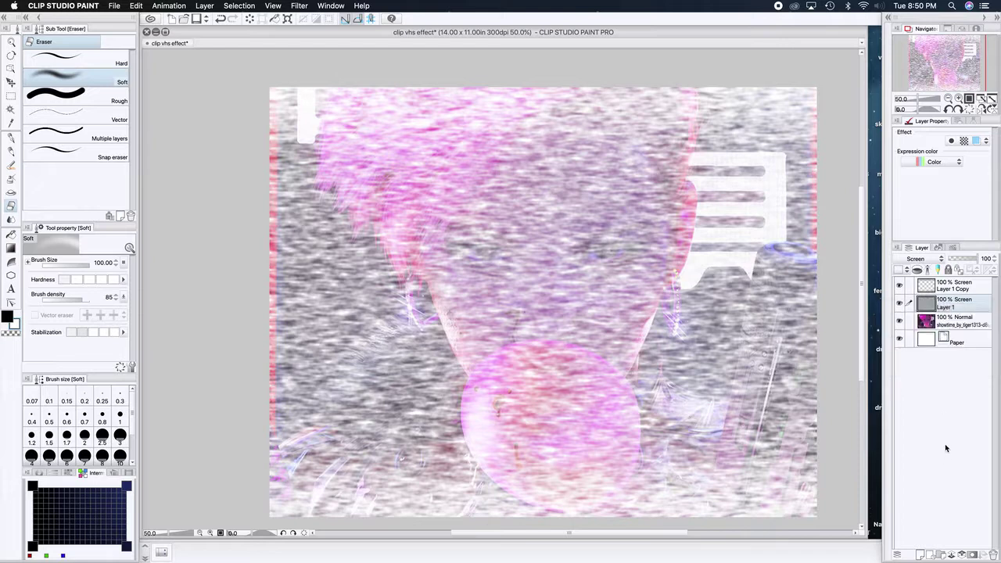
Delete the original noise layer
{"action": "right_click", "coordinate": [968, 313]}
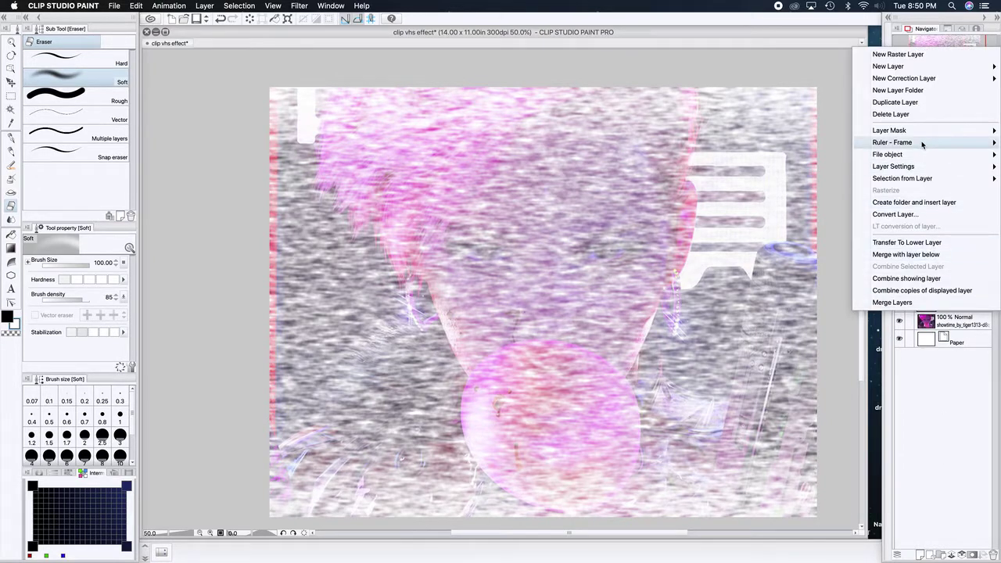
{"action": "left_click", "coordinate": [921, 115]}
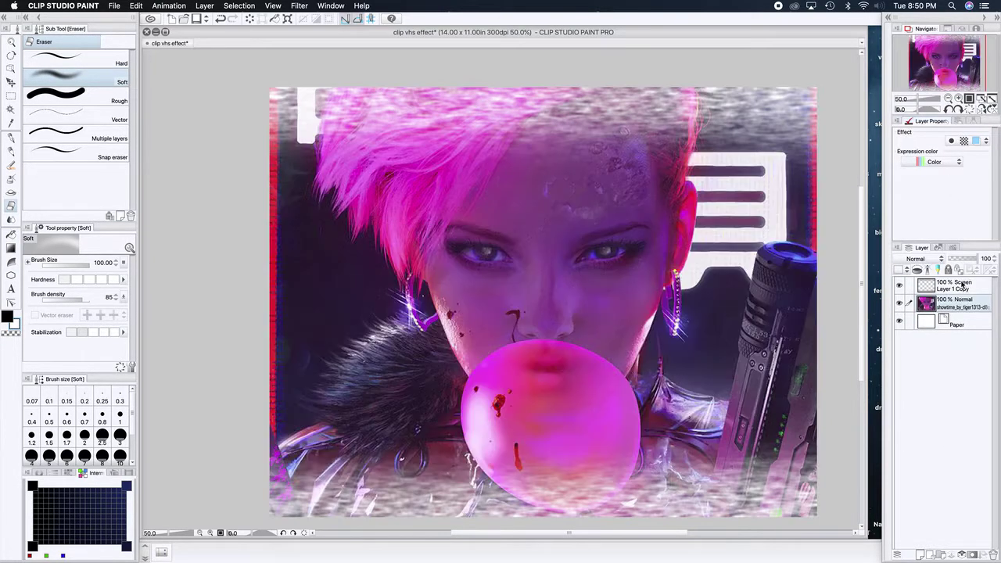
Duplicate the partly erased noise layer and set the duplicate's blending mode to Multiply
{"action": "left_click", "coordinate": [962, 288]}
{"action": "right_click", "coordinate": [978, 289]}
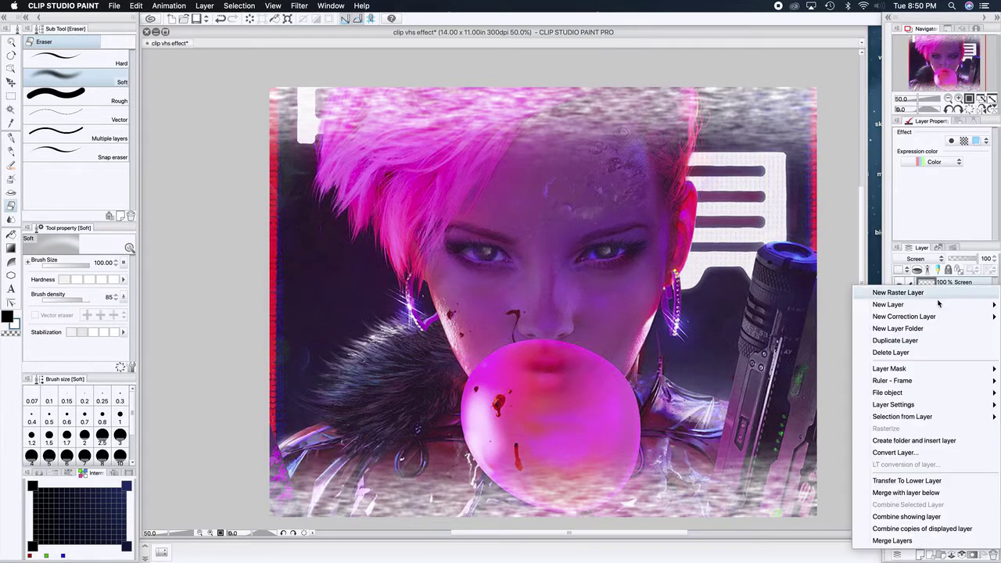
{"action": "left_click", "coordinate": [918, 342]}
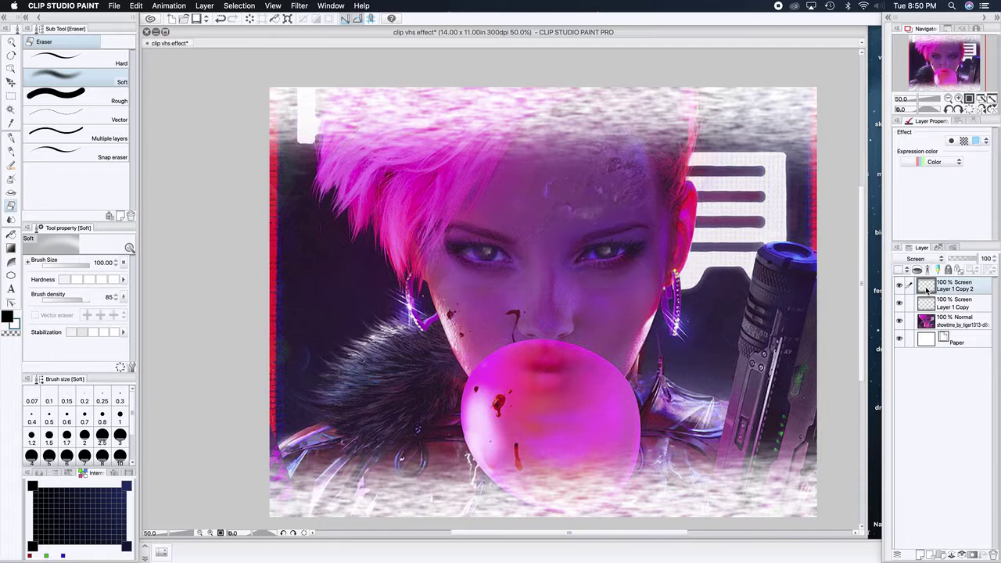
{"action": "left_click", "coordinate": [921, 262]}
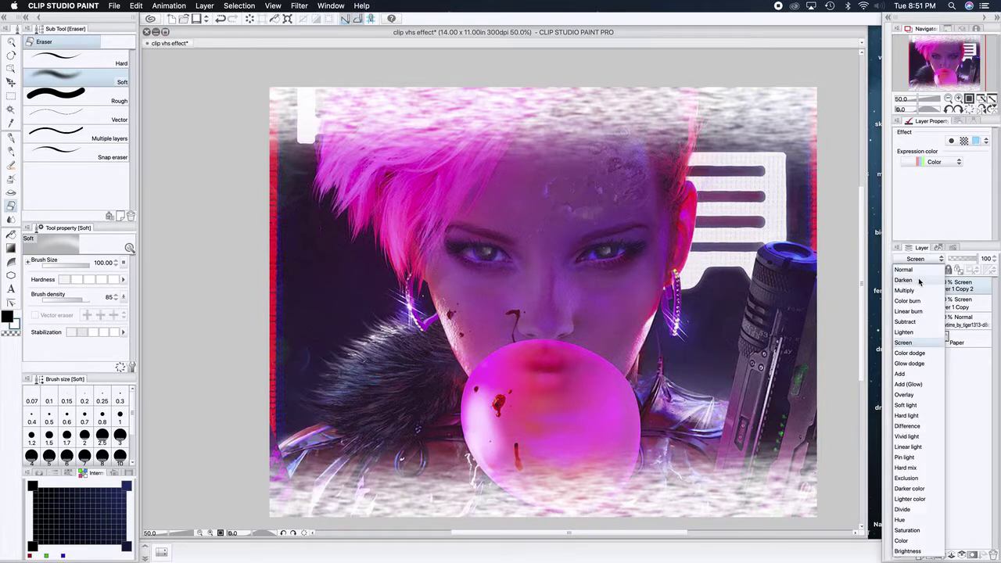
{"action": "left_click", "coordinate": [920, 288]}
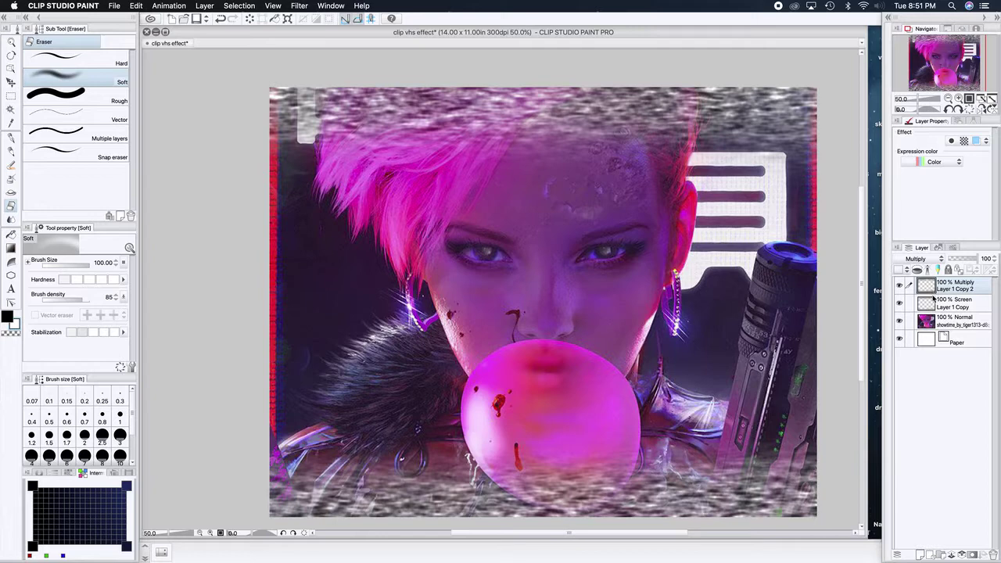
Softly erase parts of the Screen noise layer under the Multiply copy, along the upper and lower static bands
{"action": "left_click", "coordinate": [911, 302]}
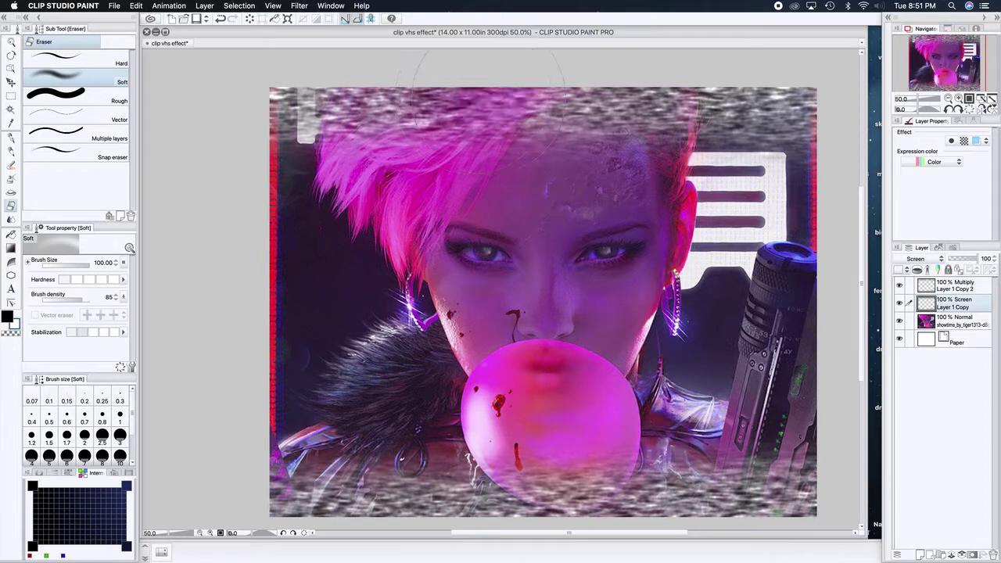
{"action": "left_click", "coordinate": [764, 126]}
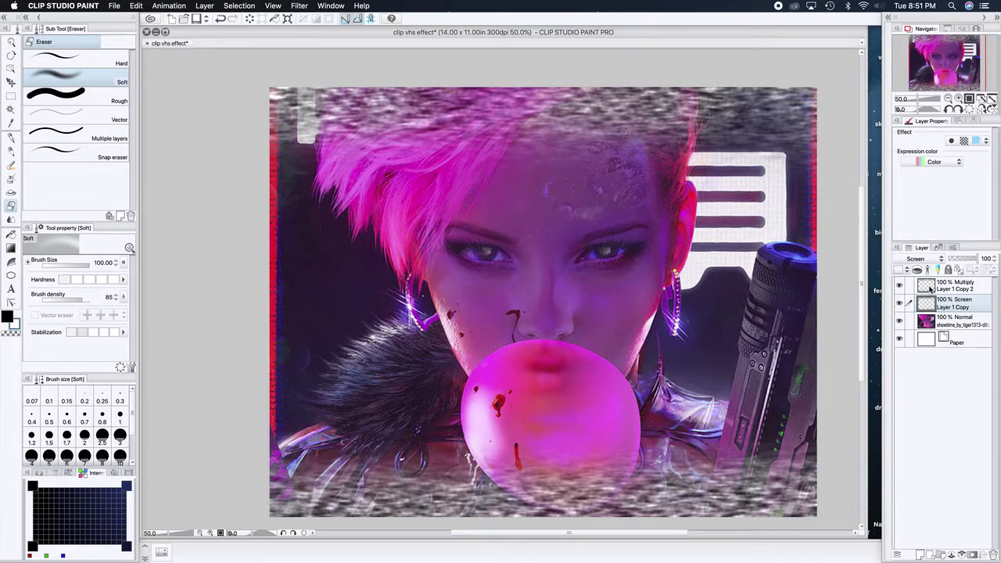
{"action": "left_click", "coordinate": [930, 287]}
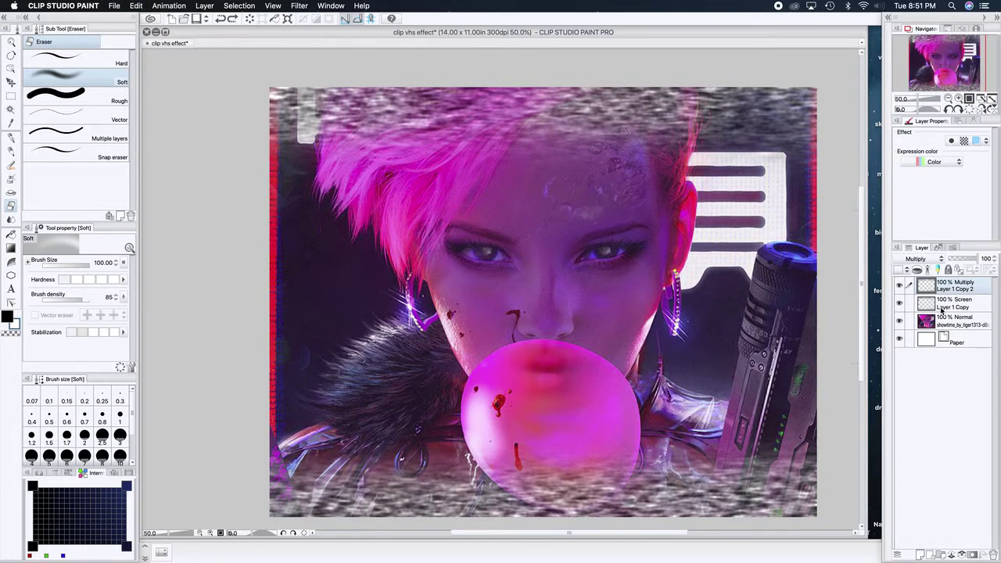
{"action": "left_click", "coordinate": [943, 303]}
{"action": "left_click", "coordinate": [736, 143]}
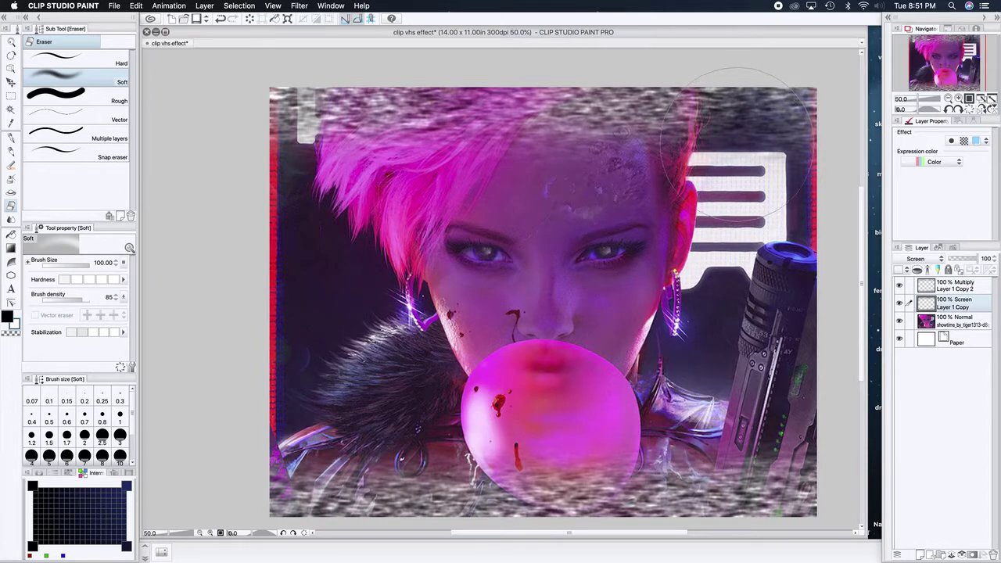
{"action": "left_click", "coordinate": [577, 151]}
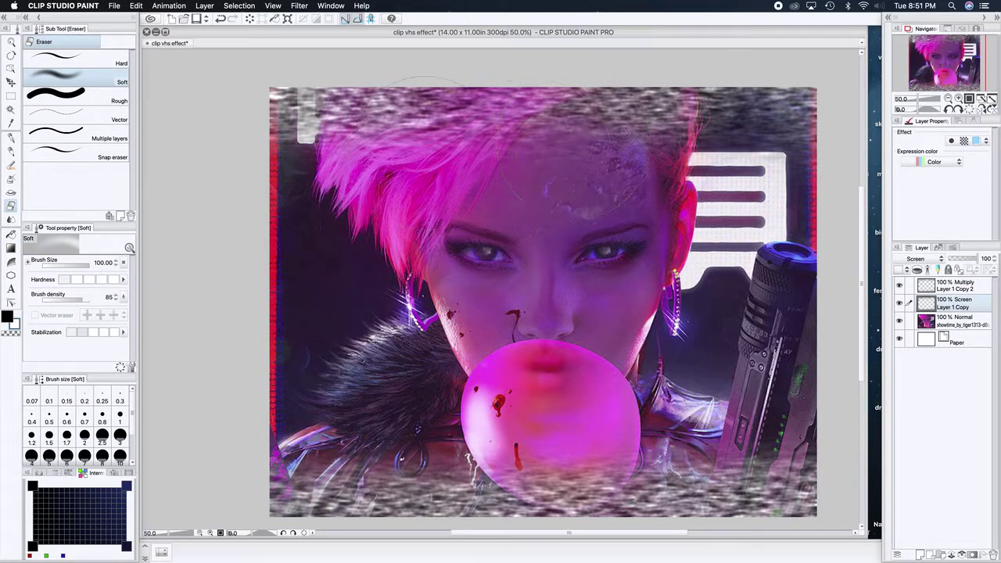
{"action": "left_click", "coordinate": [305, 121]}
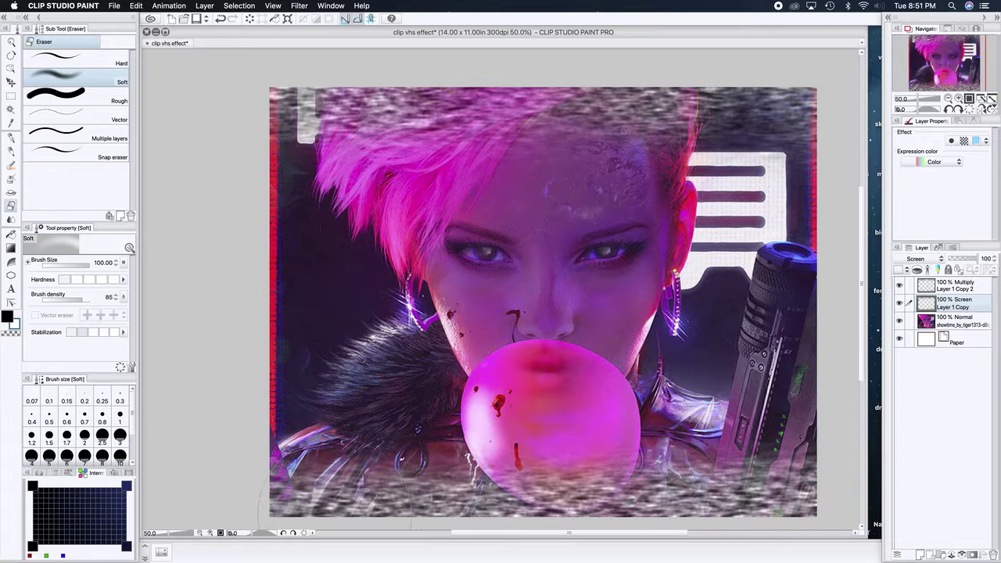
{"action": "left_click", "coordinate": [413, 491]}
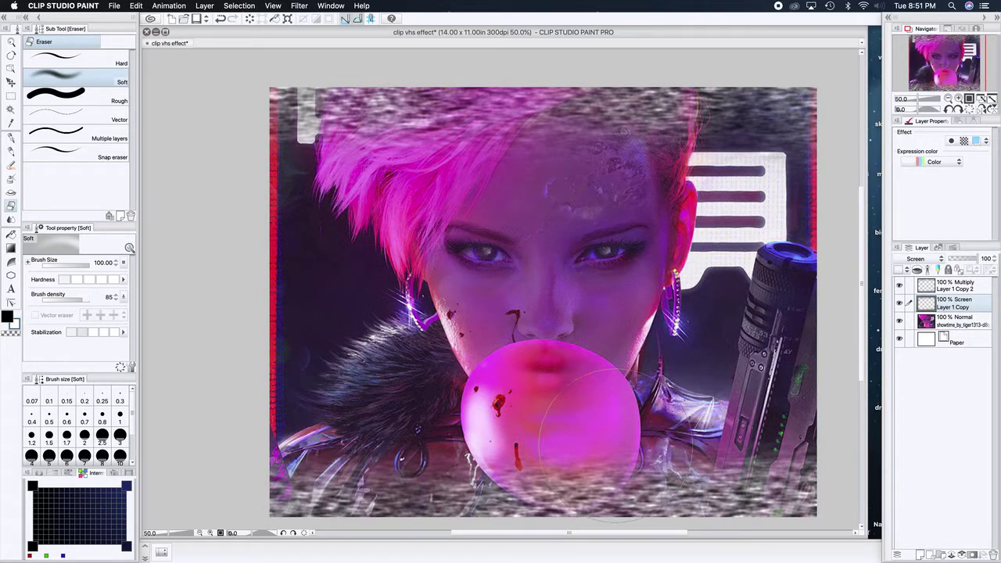
{"action": "left_click", "coordinate": [612, 445]}
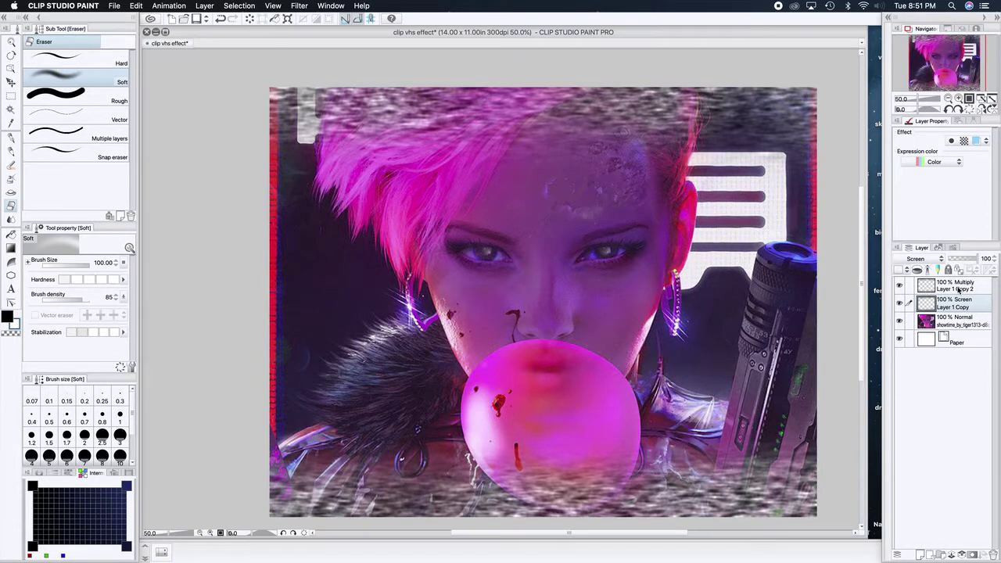
Merge the Multiply noise layer with the Screen noise layer below it
{"action": "right_click", "coordinate": [958, 290]}
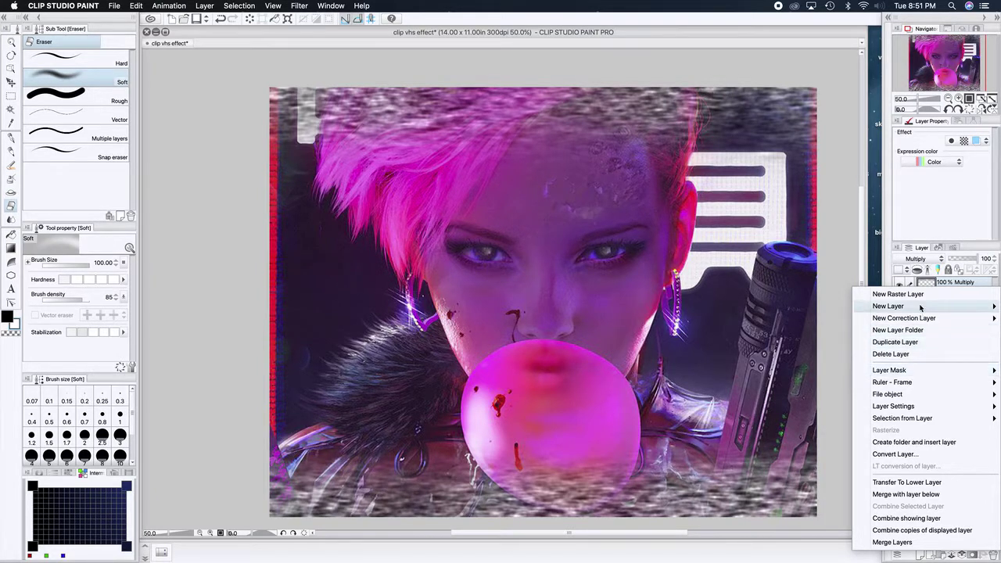
{"action": "left_click", "coordinate": [921, 495]}
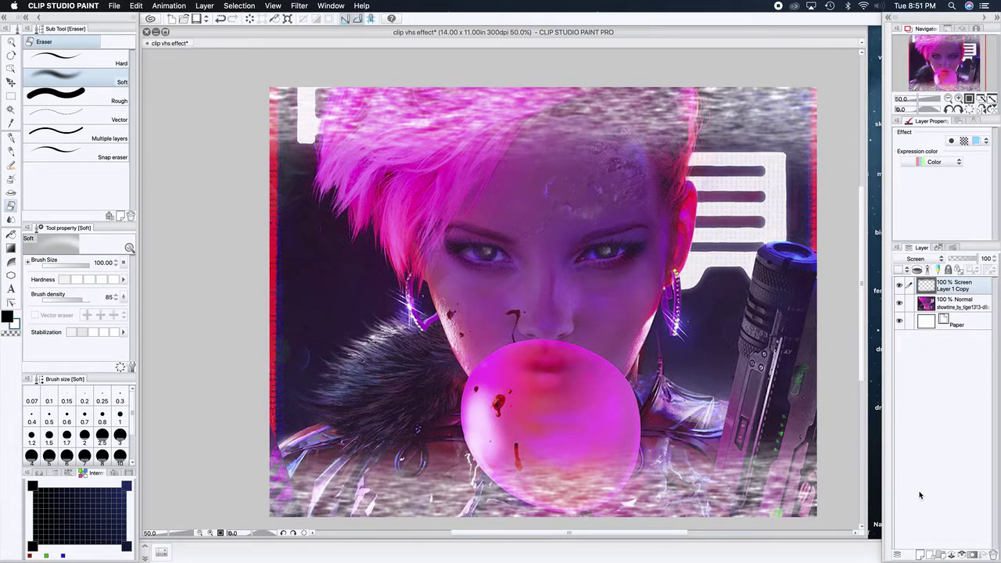
Undo the merge and the preceding layer changes back through the deletion of the original noise layer
{"action": "key", "text": "super+z"}
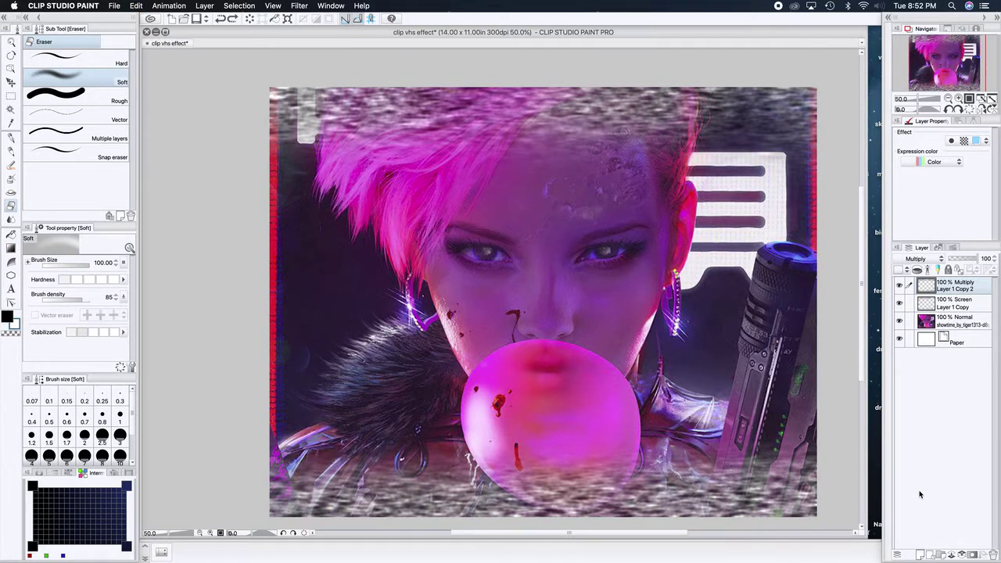
{"action": "key", "text": "super+shift+z"}
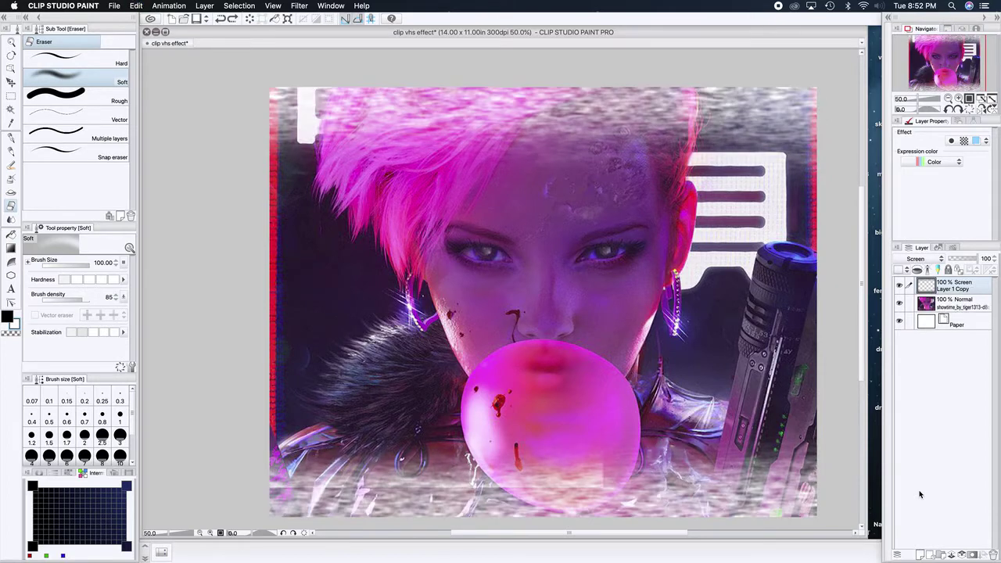
{"action": "key", "text": "super+z"}
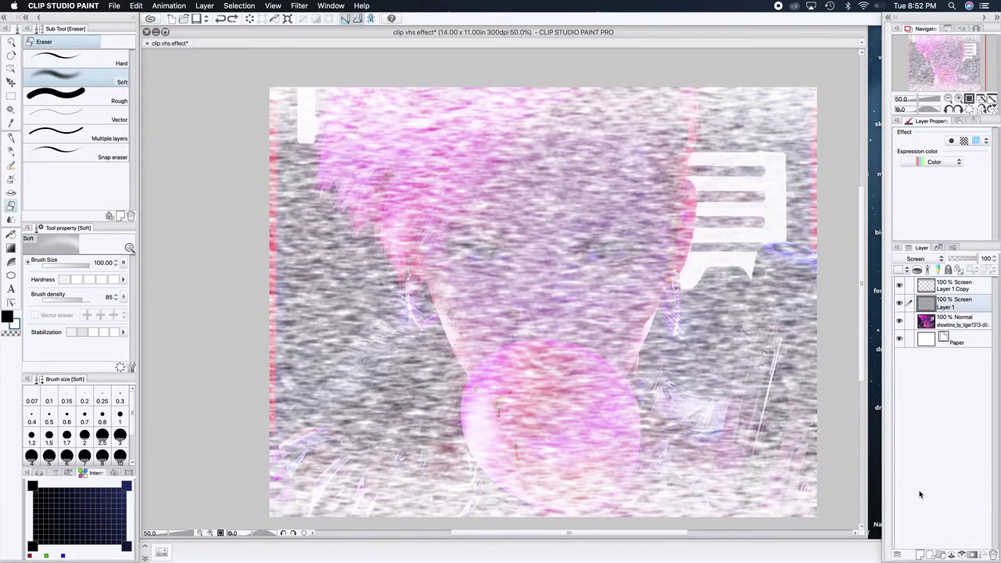
Delete the partly erased copy of the noise layer
{"action": "left_click", "coordinate": [956, 286]}
{"action": "right_click", "coordinate": [946, 285]}
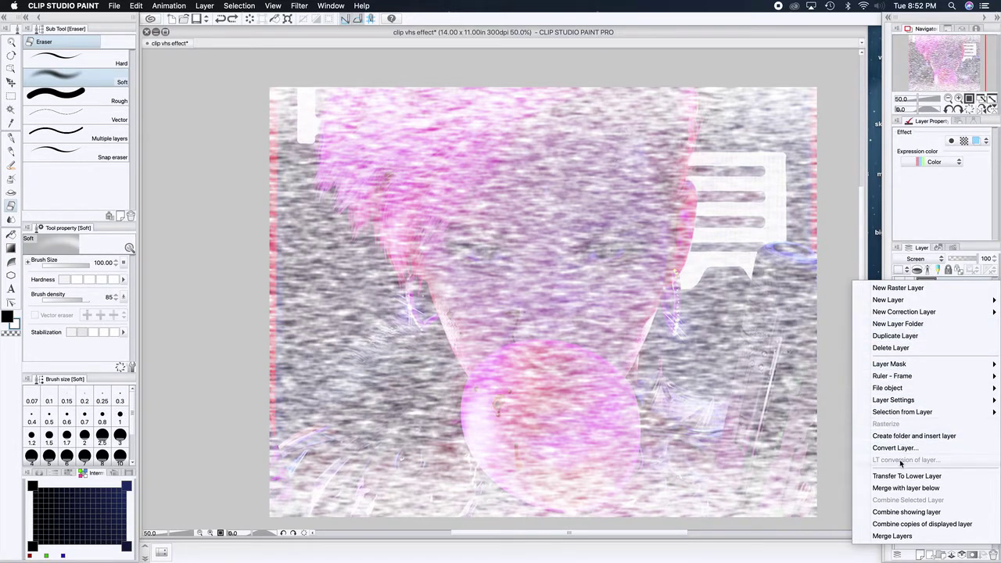
{"action": "left_click", "coordinate": [899, 347]}
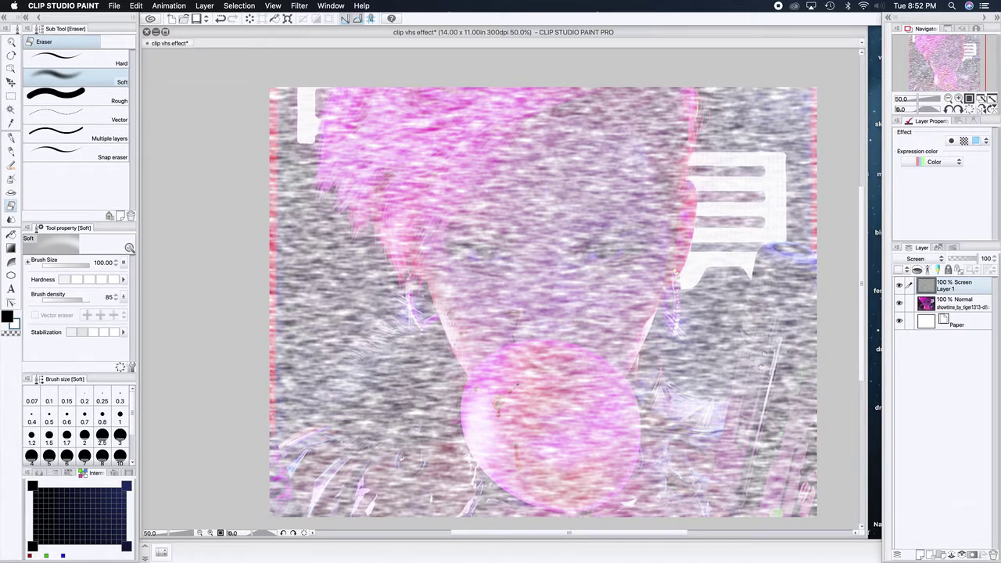
Apply the Wave filter to the remaining noise layer with an amplitude of 8.61
{"action": "scroll", "coordinate": [512, 388], "scroll_direction": "down", "scroll_amount": 1}
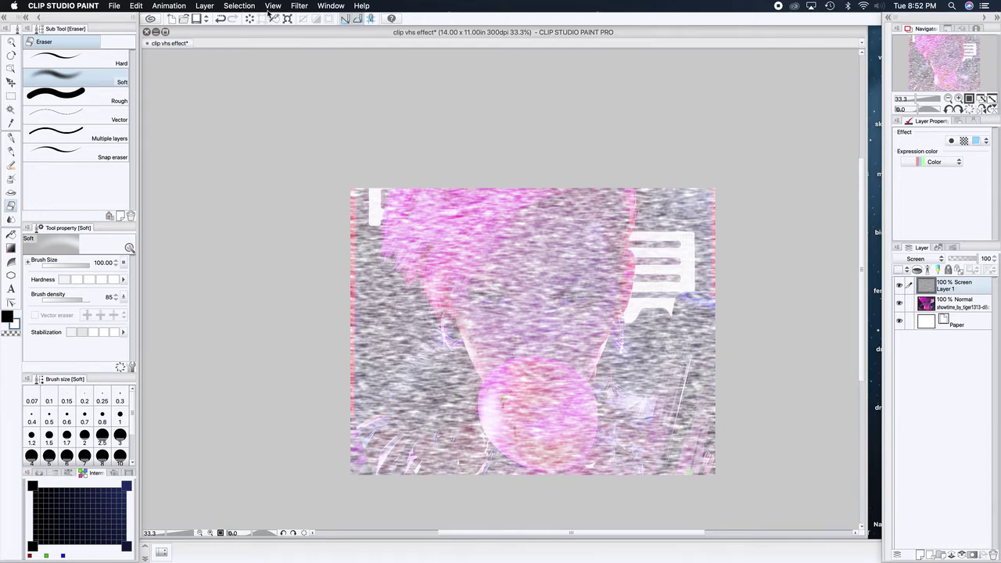
{"action": "left_click", "coordinate": [296, 7]}
{"action": "mouse_move", "coordinate": [304, 49]}
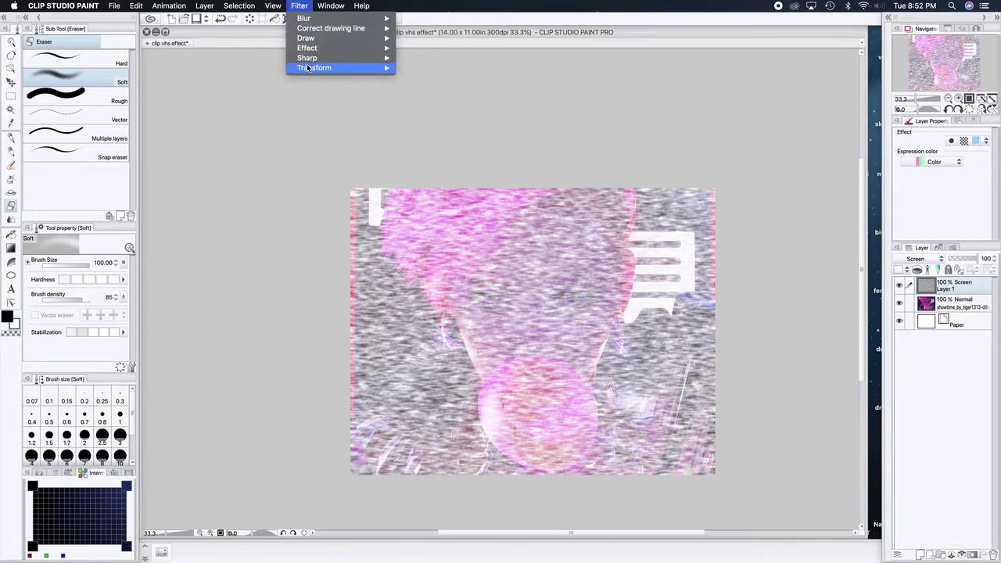
{"action": "mouse_move", "coordinate": [309, 68]}
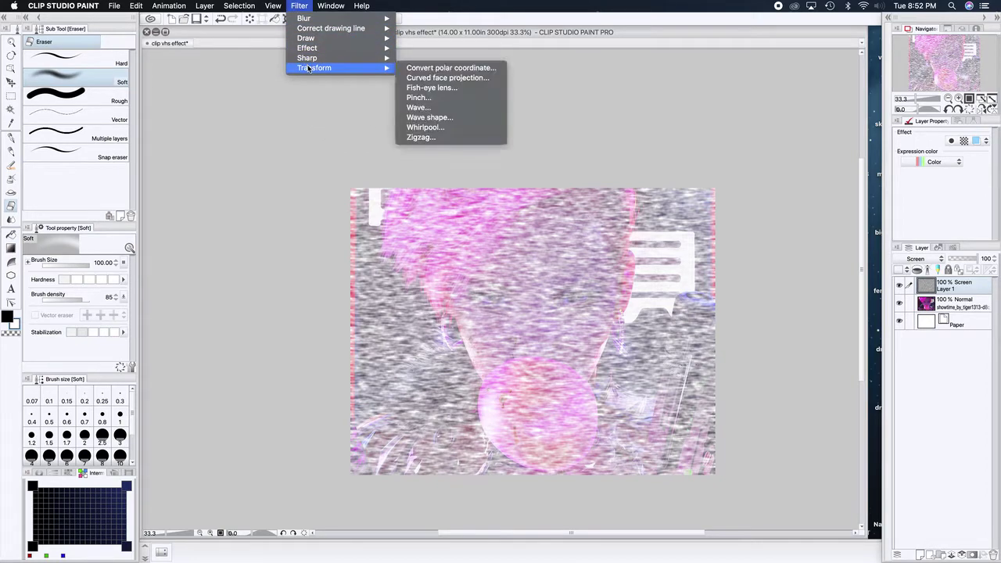
{"action": "left_click", "coordinate": [435, 108]}
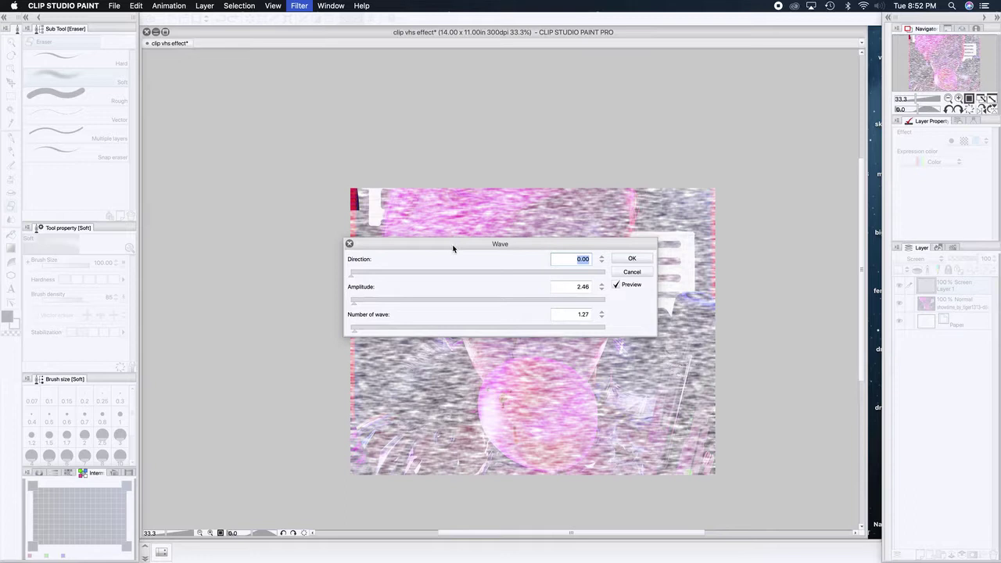
{"action": "left_click_drag", "start_coordinate": [452, 249], "coordinate": [292, 310]}
{"action": "left_click_drag", "start_coordinate": [194, 368], "coordinate": [201, 367]}
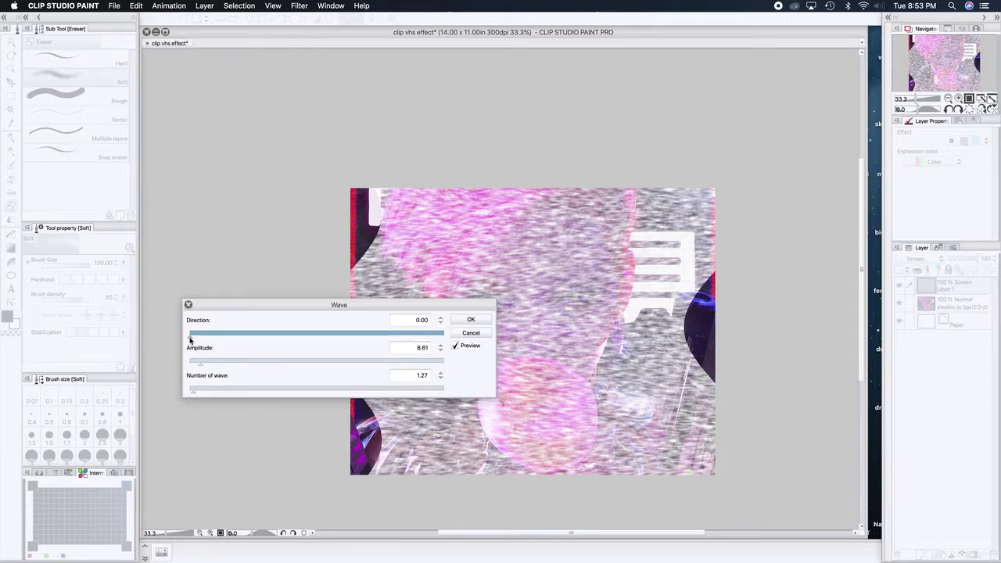
{"action": "left_click", "coordinate": [470, 319]}
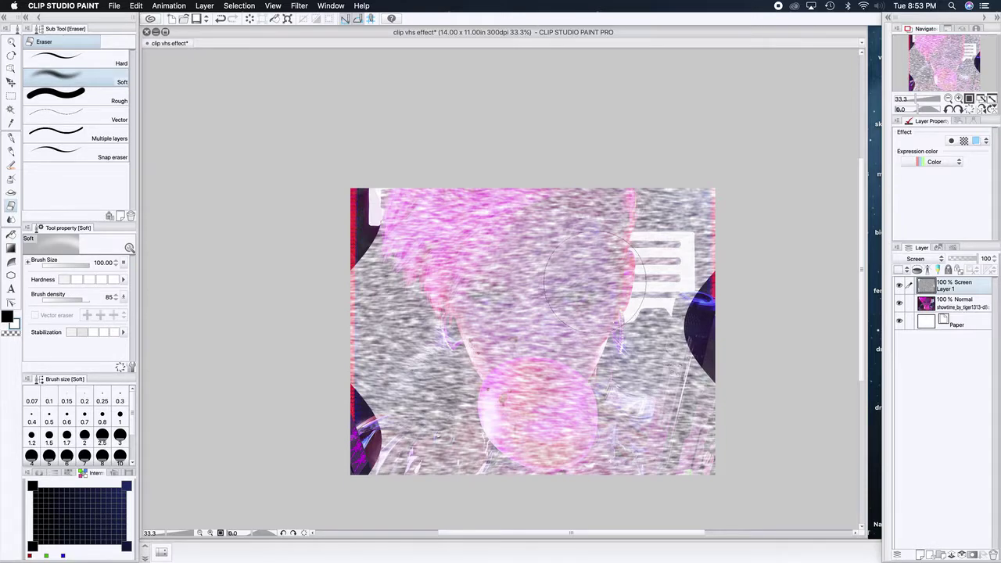
Scale the wavy noise layer proportionally to 121% and position it to cover the gaps at the canvas edges
{"action": "key", "text": "super+t"}
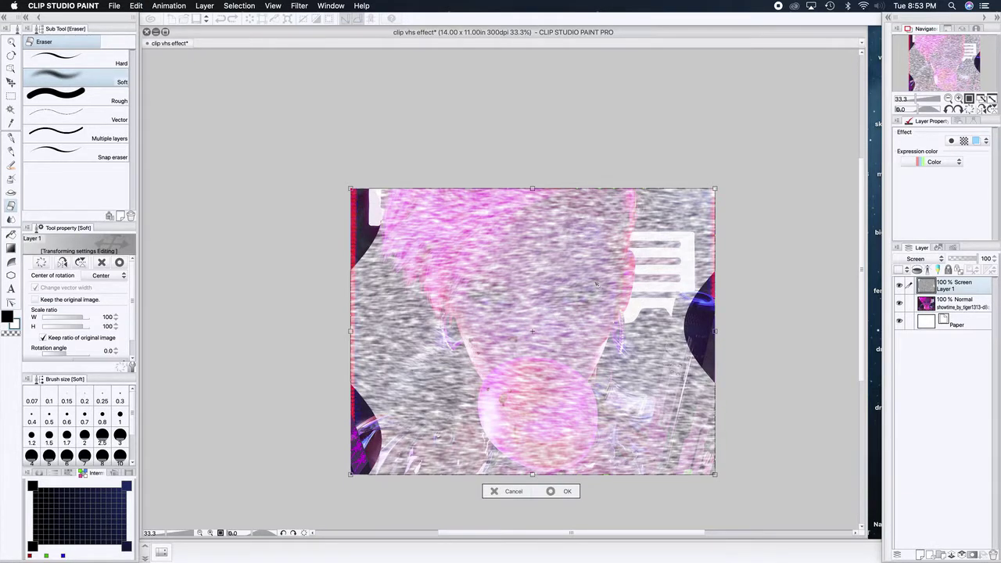
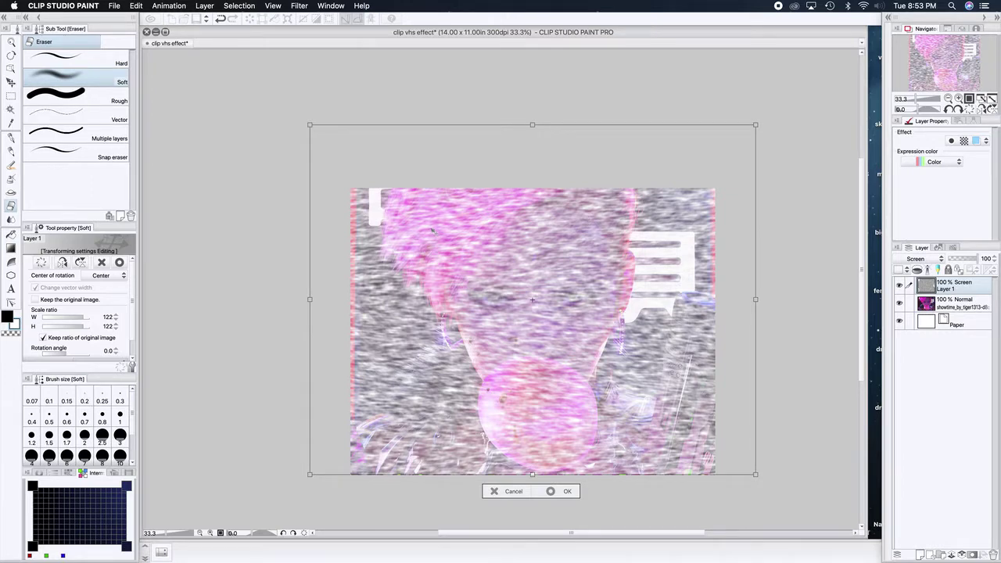
{"action": "left_click_drag", "start_coordinate": [486, 299], "coordinate": [485, 322]}
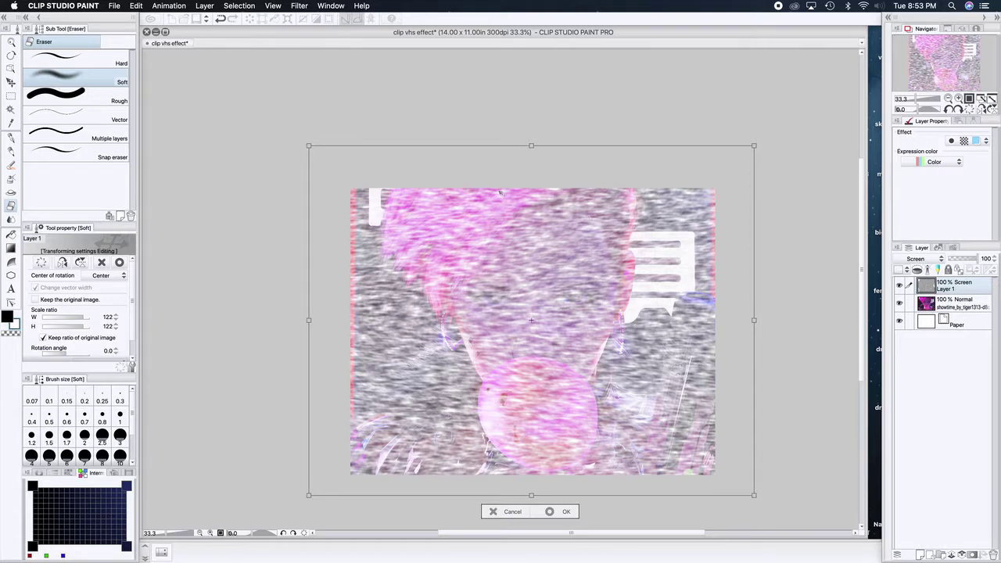
{"action": "mouse_move", "coordinate": [531, 145]}
{"action": "left_mouse_down"}
{"action": "mouse_move", "coordinate": [531, 158]}
{"action": "mouse_move", "coordinate": [531, 149]}
{"action": "left_mouse_up"}
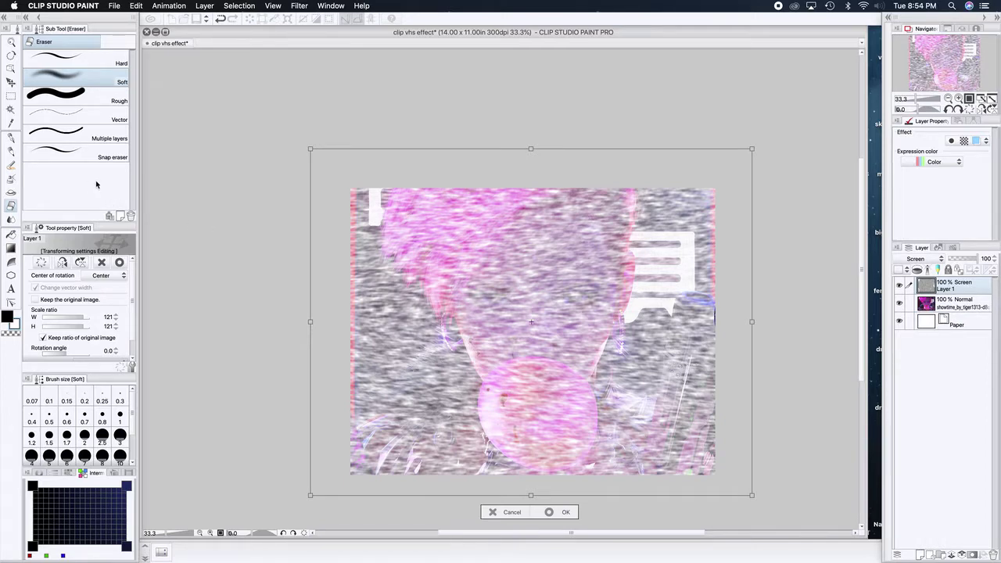
{"action": "left_click_drag", "start_coordinate": [531, 149], "coordinate": [531, 165]}
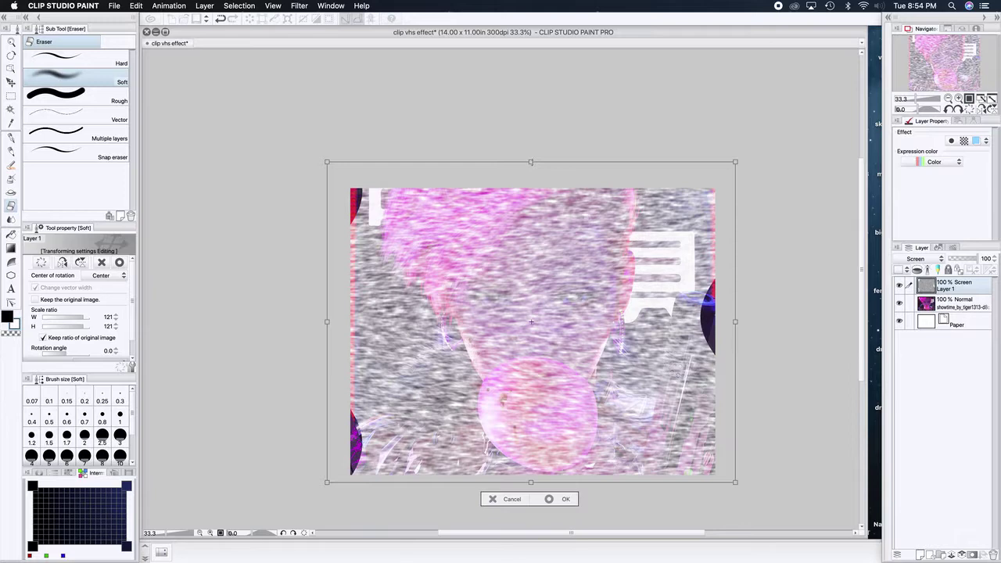
{"action": "key", "text": "super+z"}
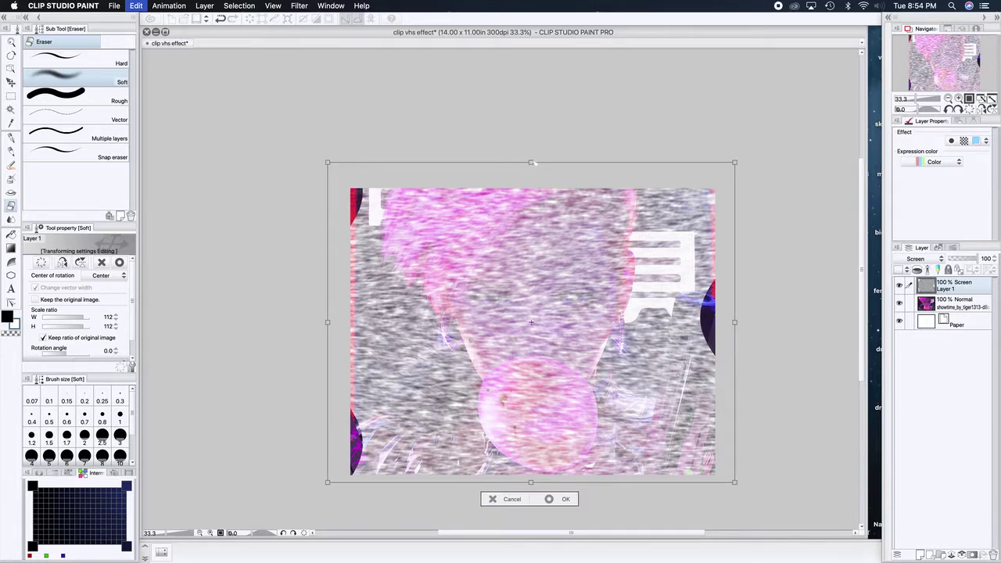
{"action": "key", "text": "super+y"}
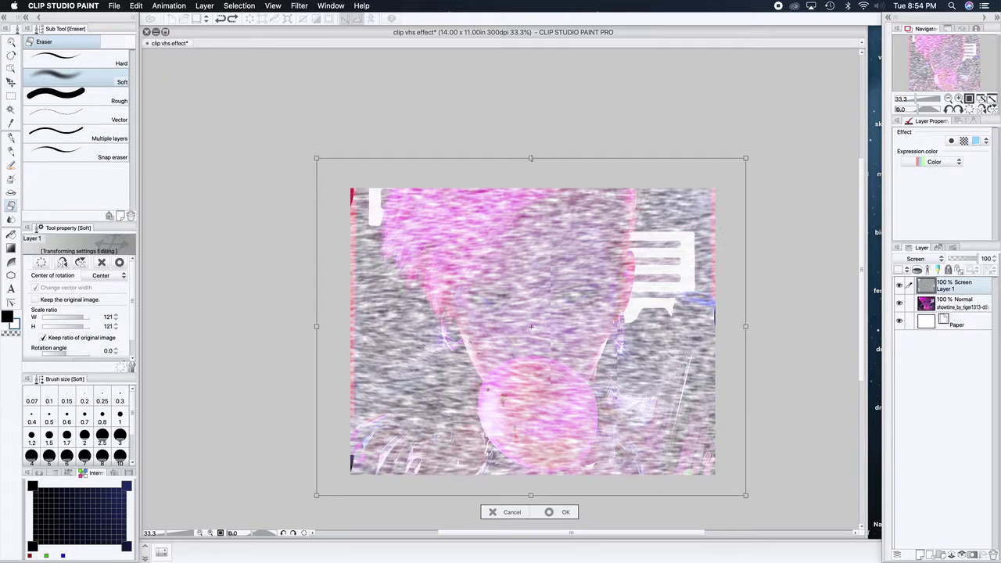
{"action": "key", "text": "super+z"}
{"action": "key", "text": "super+y"}
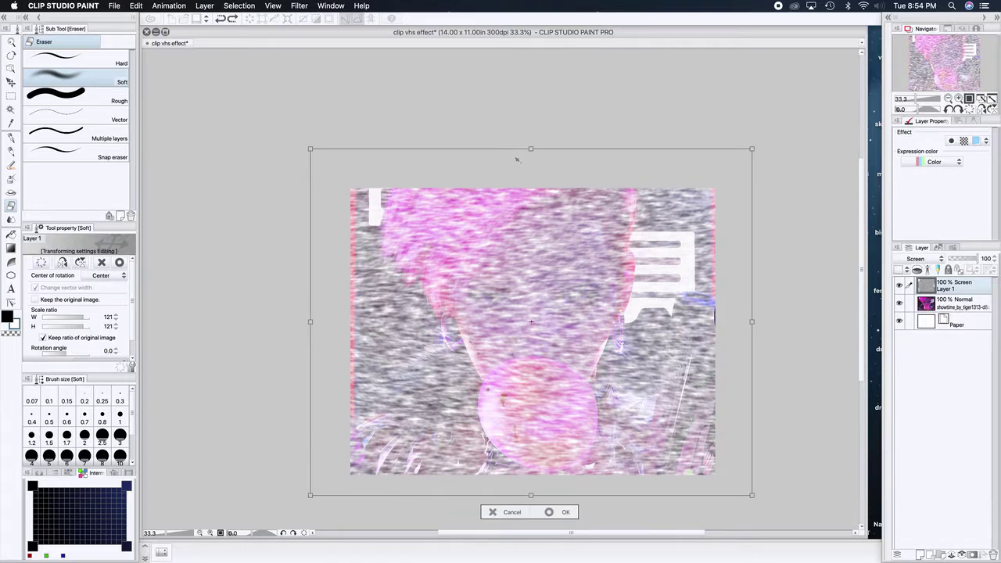
{"action": "left_click", "coordinate": [564, 512]}
{"action": "left_click", "coordinate": [565, 513]}
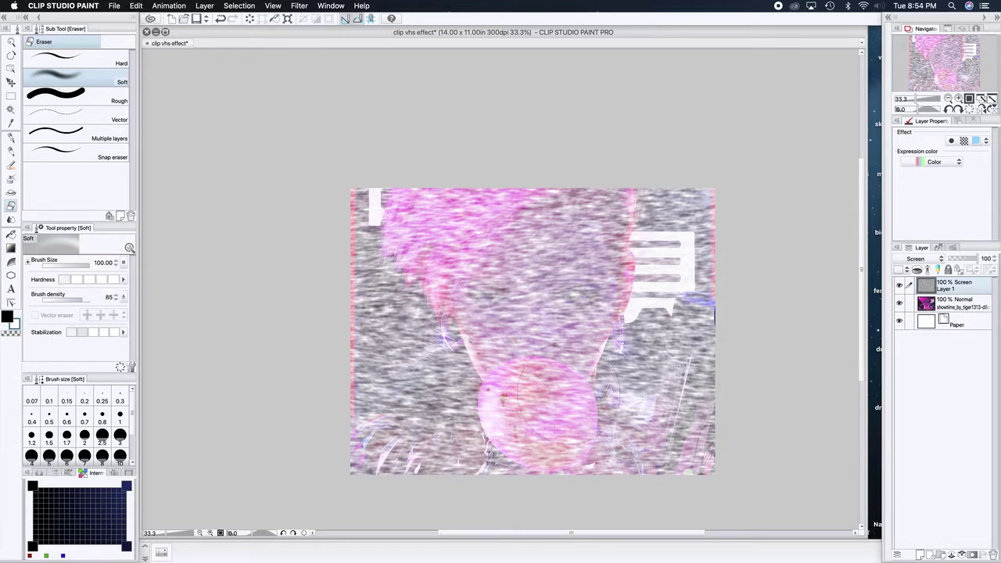
Duplicate the wavy noise layer and hide the original
{"action": "right_click", "coordinate": [926, 289]}
{"action": "mouse_move", "coordinate": [922, 364]}
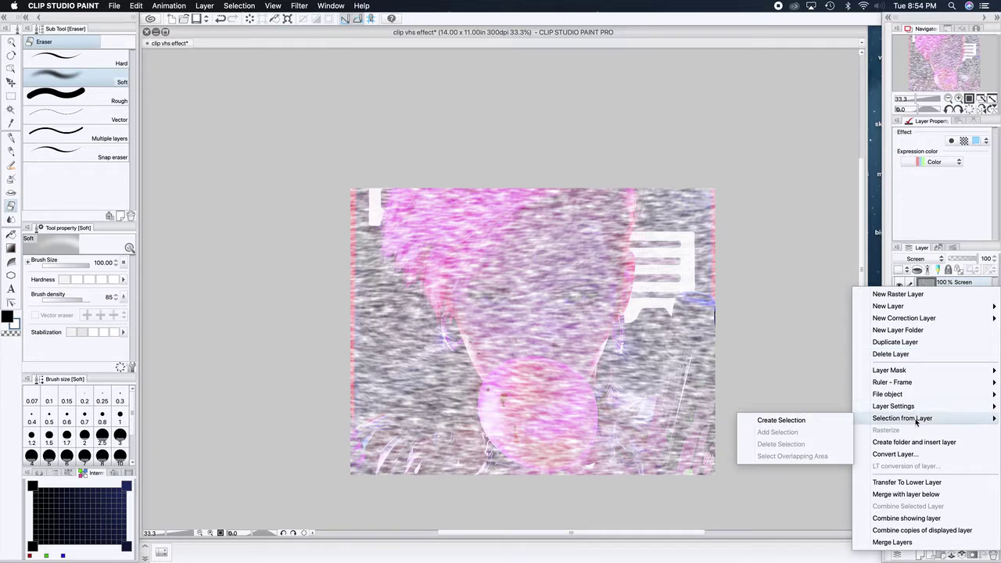
{"action": "left_click", "coordinate": [912, 341]}
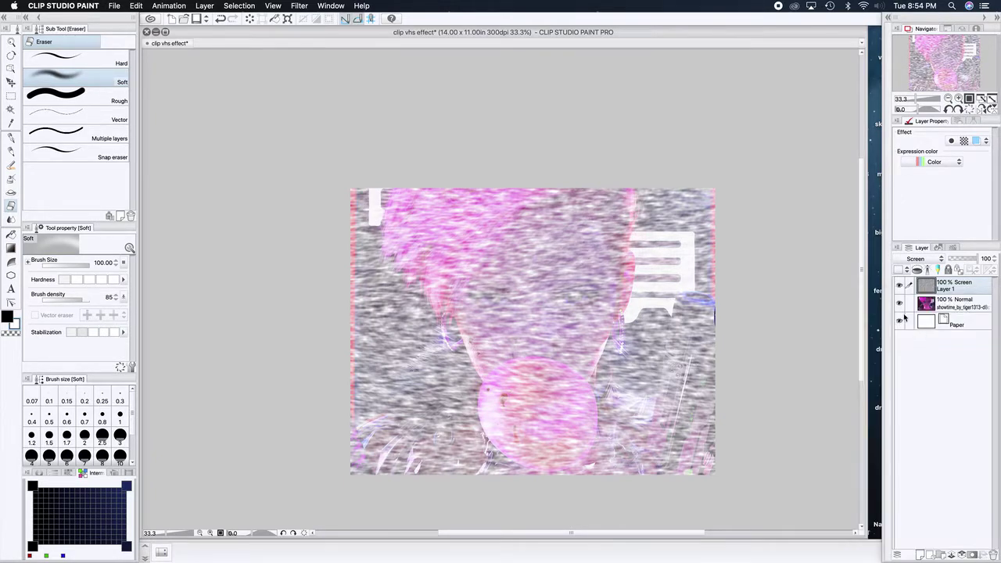
{"action": "left_click", "coordinate": [900, 305]}
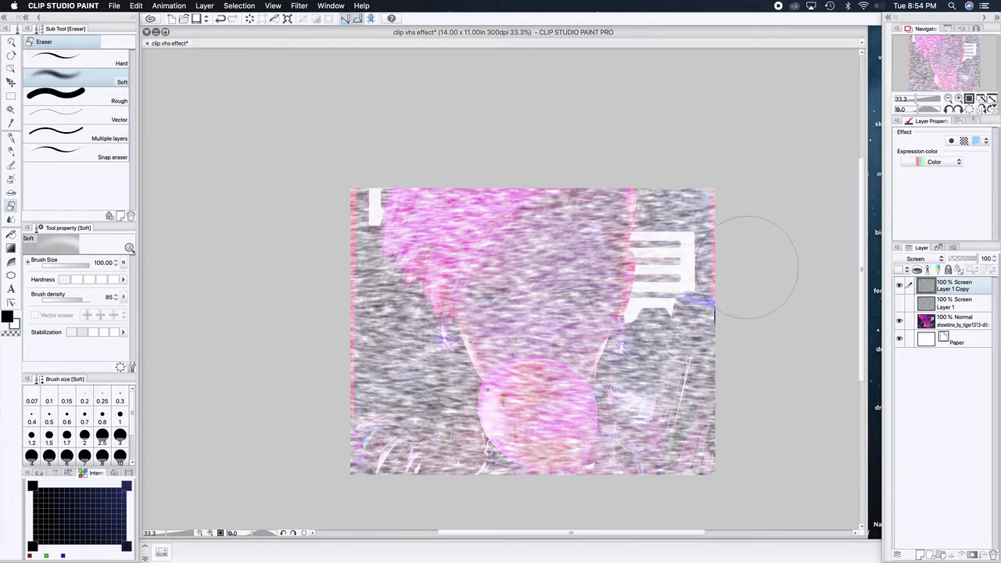
Softly erase the middle of the duplicated noise layer over the face and shoulders, keeping wavy static bands along the upper and lower edges
{"action": "left_click_drag", "start_coordinate": [747, 267], "coordinate": [257, 268]}
{"action": "mouse_move", "coordinate": [324, 304]}
{"action": "left_mouse_down"}
{"action": "mouse_move", "coordinate": [429, 317]}
{"action": "mouse_move", "coordinate": [832, 323]}
{"action": "mouse_move", "coordinate": [327, 316]}
{"action": "mouse_move", "coordinate": [317, 323]}
{"action": "mouse_move", "coordinate": [451, 317]}
{"action": "mouse_move", "coordinate": [560, 350]}
{"action": "mouse_move", "coordinate": [779, 344]}
{"action": "mouse_move", "coordinate": [761, 362]}
{"action": "mouse_move", "coordinate": [743, 420]}
{"action": "mouse_move", "coordinate": [736, 398]}
{"action": "mouse_move", "coordinate": [735, 425]}
{"action": "mouse_move", "coordinate": [584, 409]}
{"action": "mouse_move", "coordinate": [352, 414]}
{"action": "left_mouse_up"}
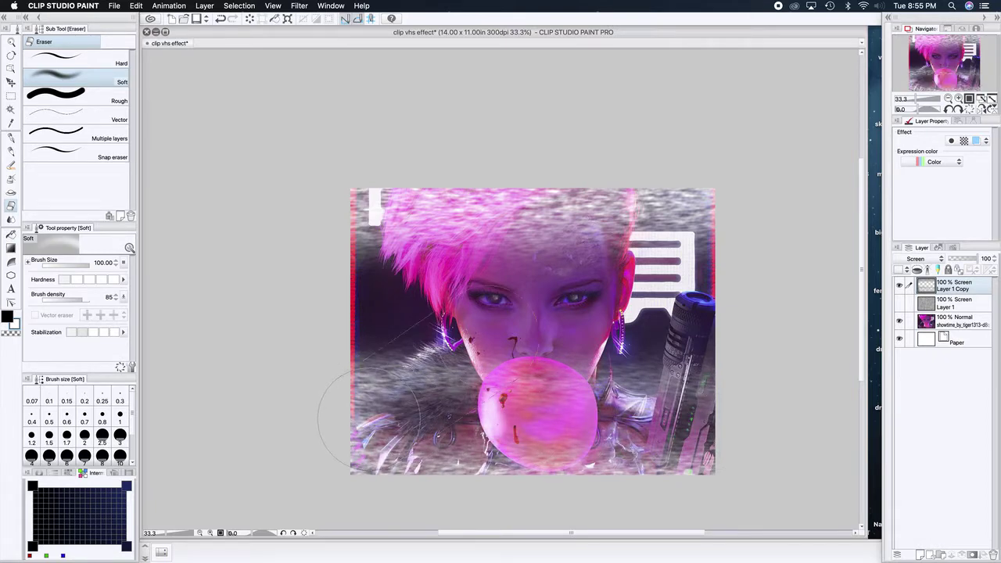
{"action": "mouse_move", "coordinate": [520, 338]}
{"action": "left_mouse_down"}
{"action": "mouse_move", "coordinate": [469, 366]}
{"action": "mouse_move", "coordinate": [339, 344]}
{"action": "mouse_move", "coordinate": [348, 368]}
{"action": "mouse_move", "coordinate": [403, 376]}
{"action": "mouse_move", "coordinate": [500, 372]}
{"action": "mouse_move", "coordinate": [563, 344]}
{"action": "mouse_move", "coordinate": [582, 367]}
{"action": "mouse_move", "coordinate": [746, 330]}
{"action": "mouse_move", "coordinate": [737, 224]}
{"action": "mouse_move", "coordinate": [618, 228]}
{"action": "mouse_move", "coordinate": [508, 249]}
{"action": "mouse_move", "coordinate": [407, 310]}
{"action": "mouse_move", "coordinate": [313, 264]}
{"action": "mouse_move", "coordinate": [329, 271]}
{"action": "left_mouse_up"}
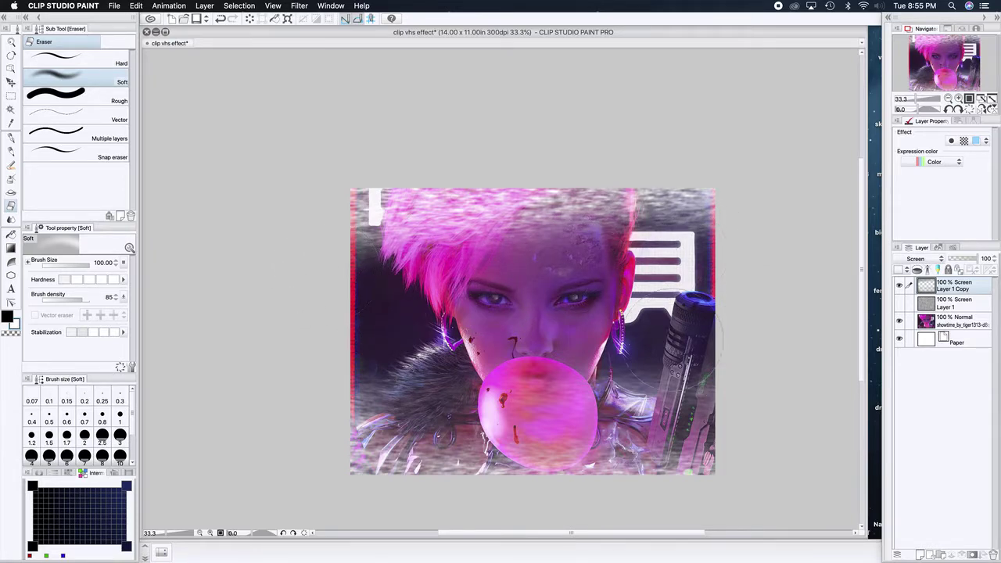
Duplicate the partly erased noise copy and set the new layer's blending mode to Multiply
{"action": "right_click", "coordinate": [975, 291]}
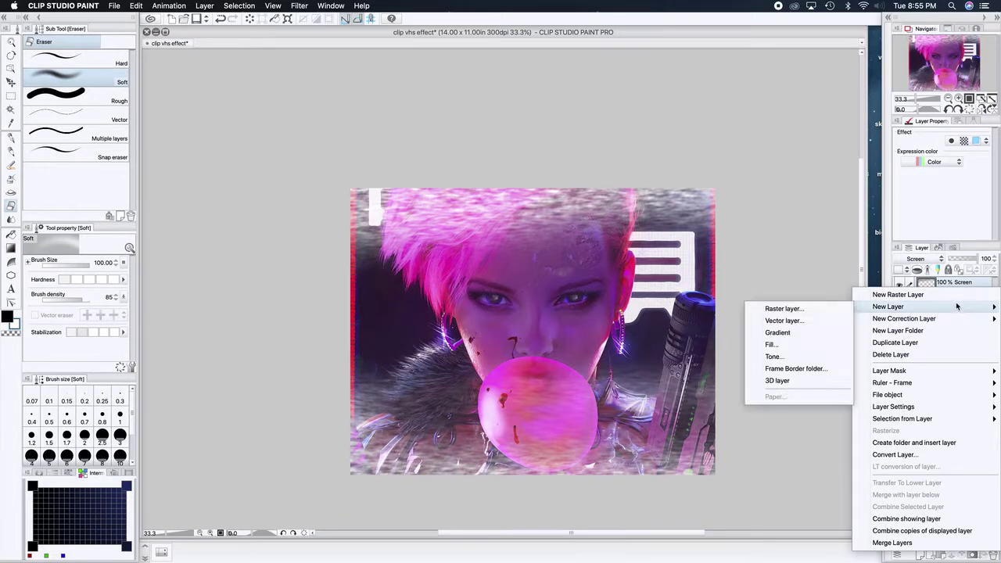
{"action": "left_click", "coordinate": [813, 290]}
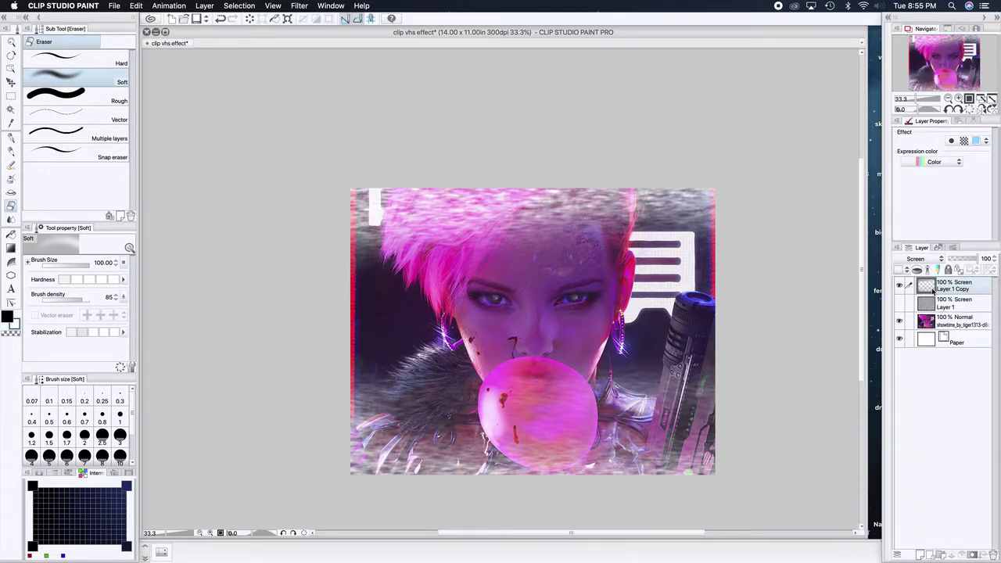
{"action": "right_click", "coordinate": [979, 290]}
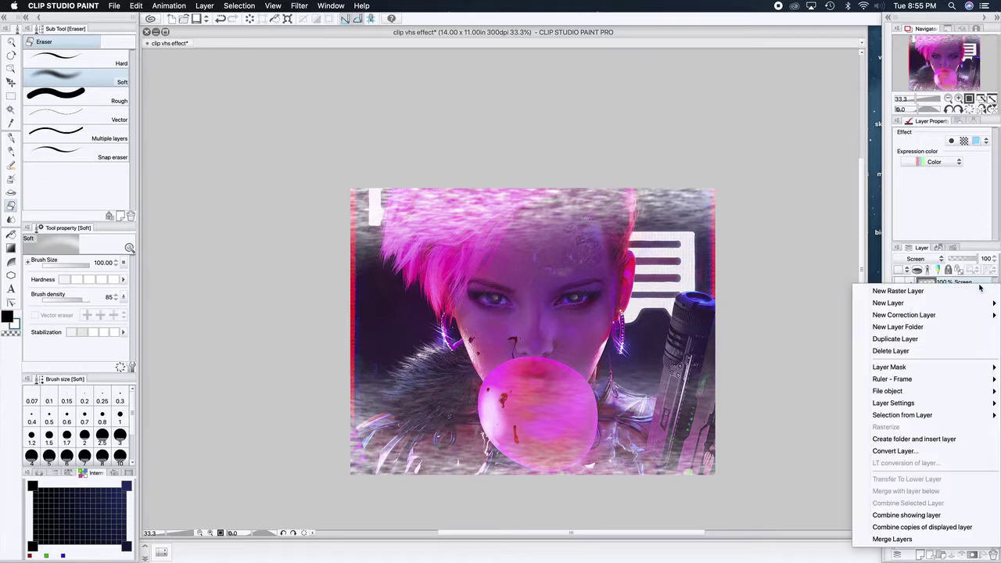
{"action": "left_click", "coordinate": [946, 339]}
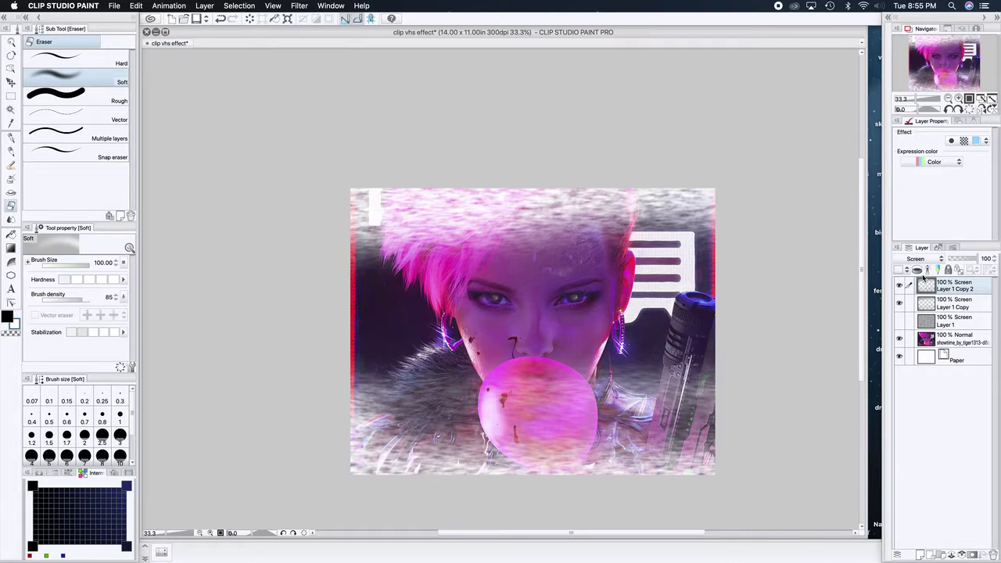
{"action": "left_click", "coordinate": [915, 259]}
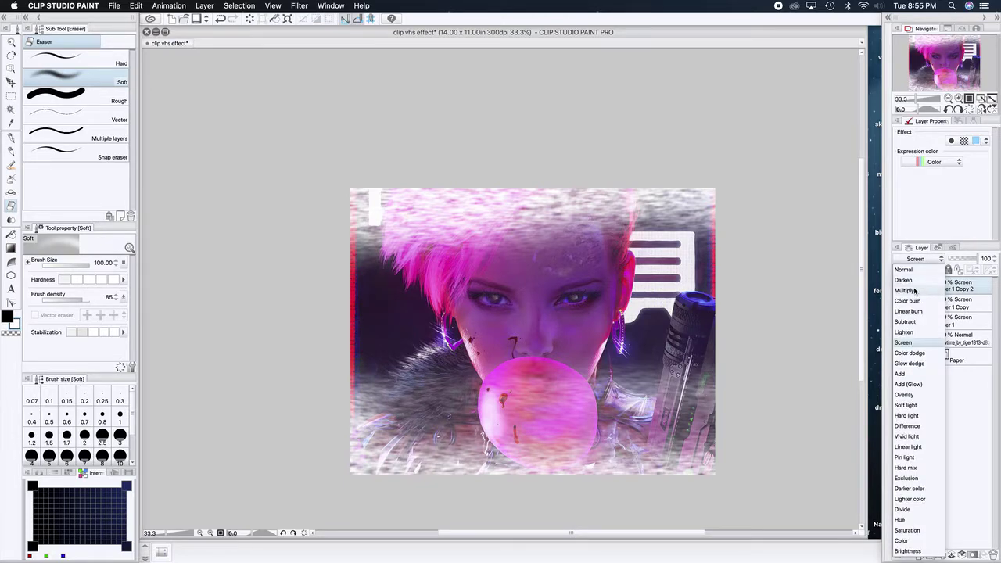
{"action": "left_click", "coordinate": [915, 290]}
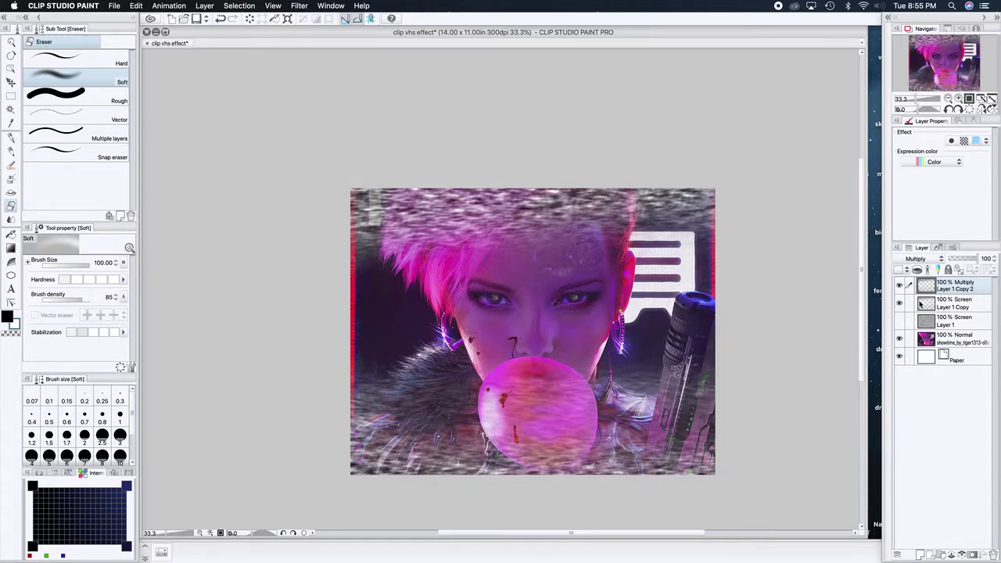
Softly erase parts of the Screen noise copy along the lower static band, then reselect the Multiply layer
{"action": "left_click", "coordinate": [896, 303]}
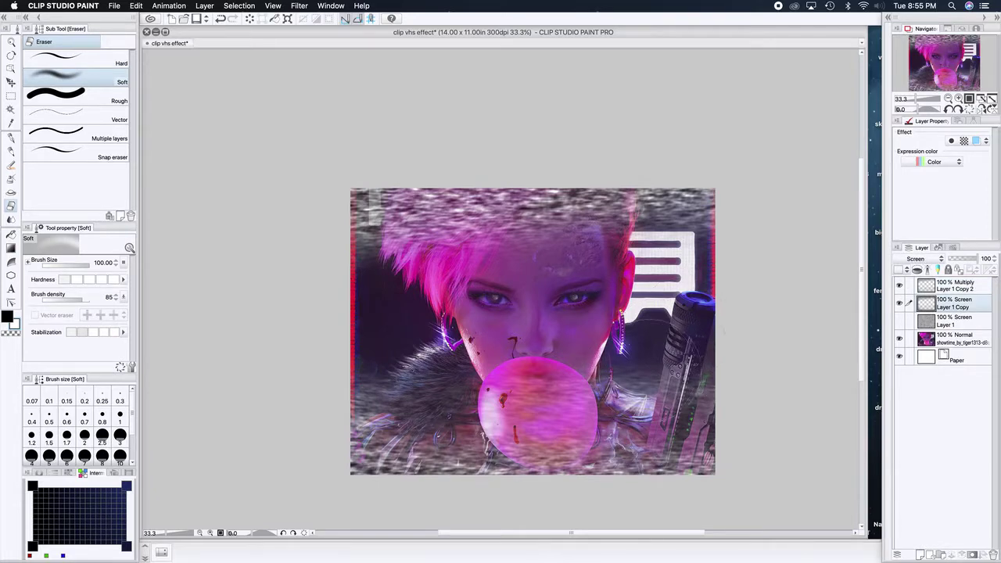
{"action": "mouse_move", "coordinate": [692, 375]}
{"action": "left_mouse_down"}
{"action": "mouse_move", "coordinate": [492, 390]}
{"action": "mouse_move", "coordinate": [336, 375]}
{"action": "mouse_move", "coordinate": [684, 374]}
{"action": "mouse_move", "coordinate": [760, 357]}
{"action": "mouse_move", "coordinate": [726, 368]}
{"action": "mouse_move", "coordinate": [565, 332]}
{"action": "mouse_move", "coordinate": [367, 327]}
{"action": "mouse_move", "coordinate": [341, 354]}
{"action": "left_mouse_up"}
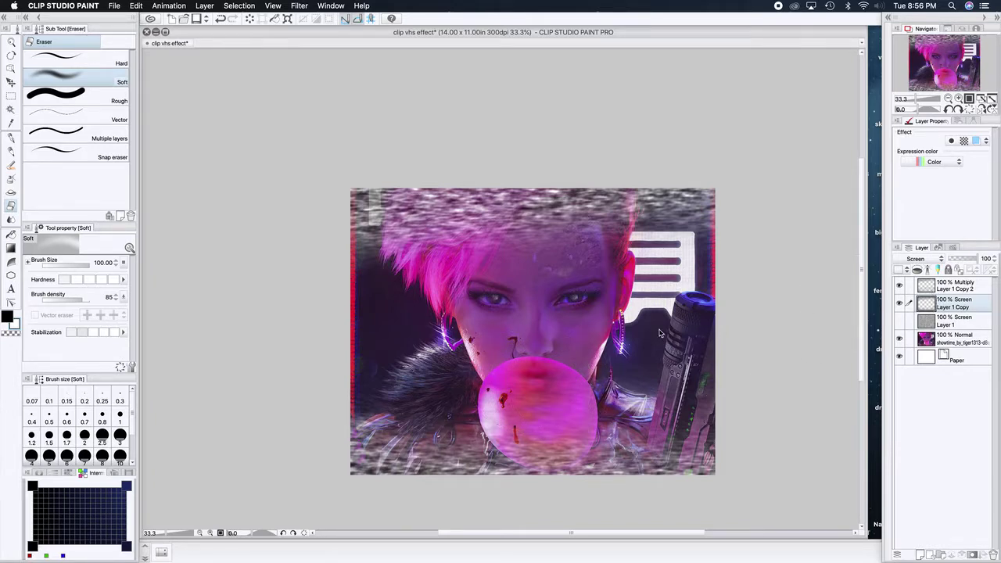
{"action": "left_click", "coordinate": [928, 289]}
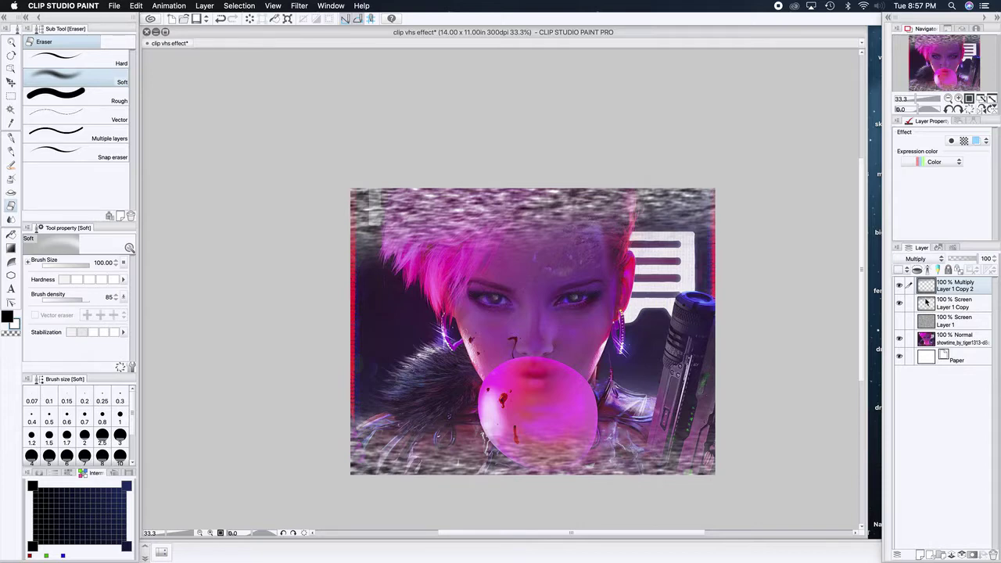
Move the hidden original noise layer beneath the portrait layer
{"action": "left_click", "coordinate": [964, 325]}
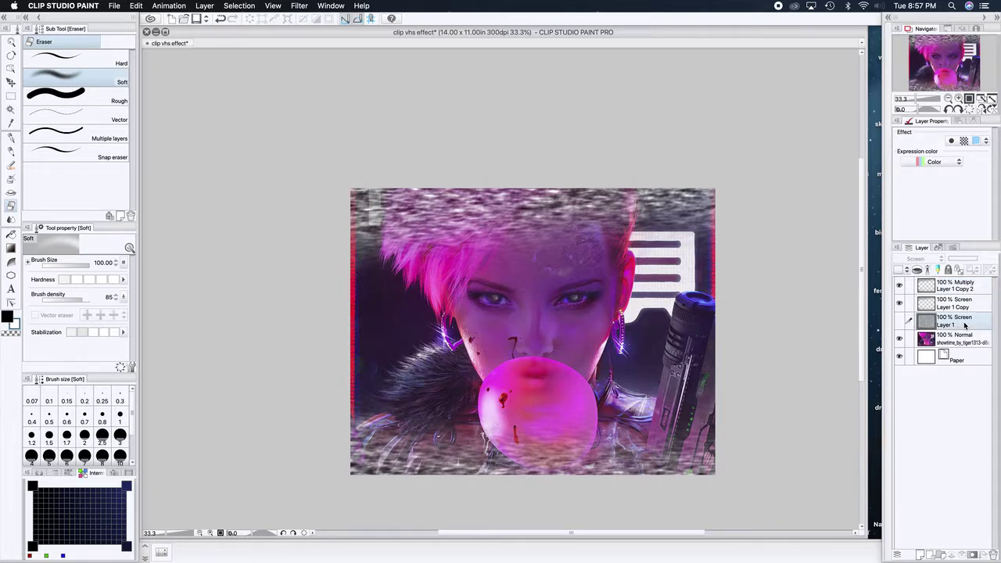
{"action": "left_click_drag", "start_coordinate": [964, 327], "coordinate": [961, 348]}
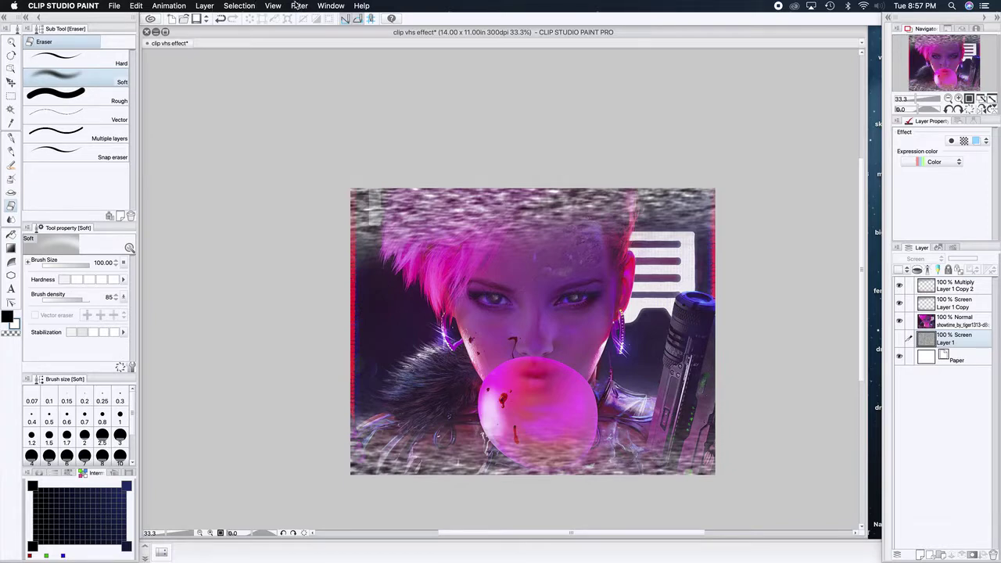
Open the monochromatic pattern materials and browse to the 25.0 line 25% Line Monochrome tone
{"action": "left_click", "coordinate": [324, 6]}
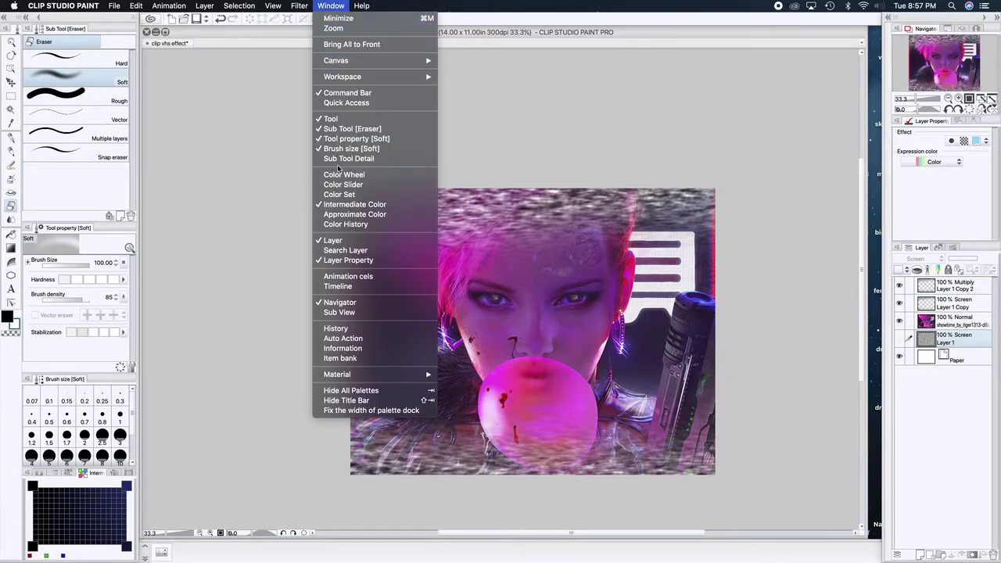
{"action": "mouse_move", "coordinate": [357, 376]}
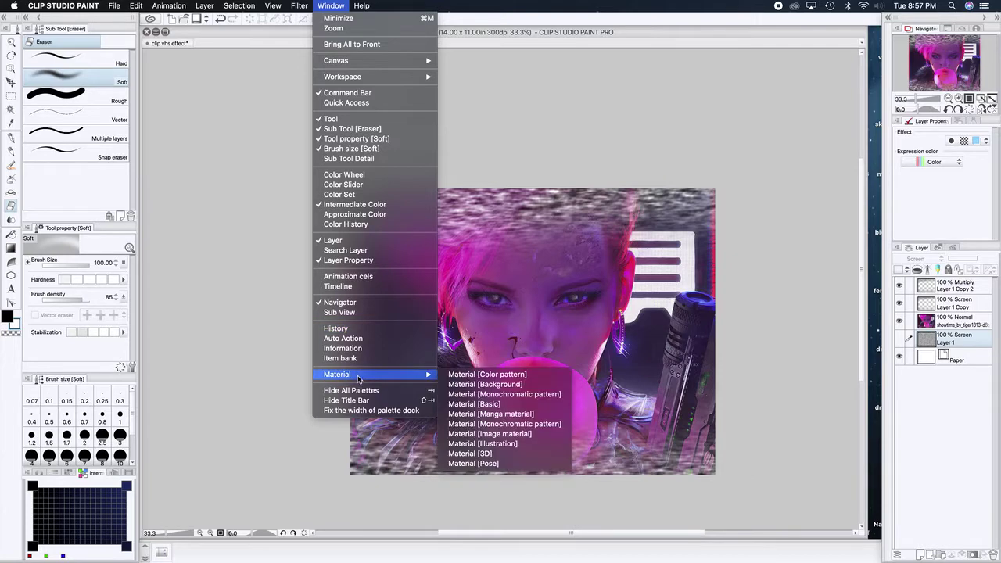
{"action": "left_click", "coordinate": [470, 395]}
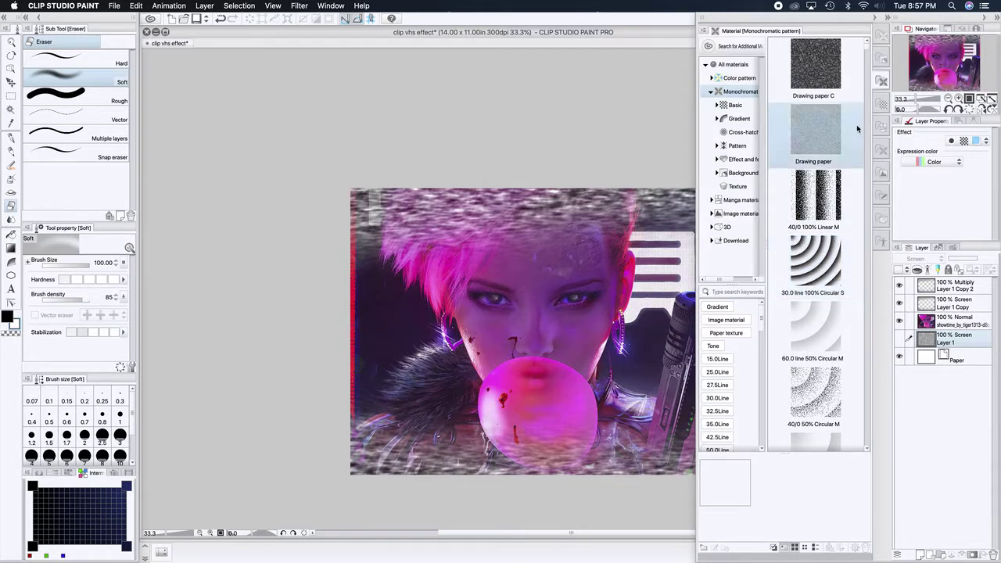
{"action": "scroll", "coordinate": [866, 50], "scroll_direction": "down", "scroll_amount": 3}
{"action": "scroll", "coordinate": [866, 50], "scroll_direction": "down", "scroll_amount": 5}
{"action": "scroll", "coordinate": [866, 57], "scroll_direction": "down", "scroll_amount": 2}
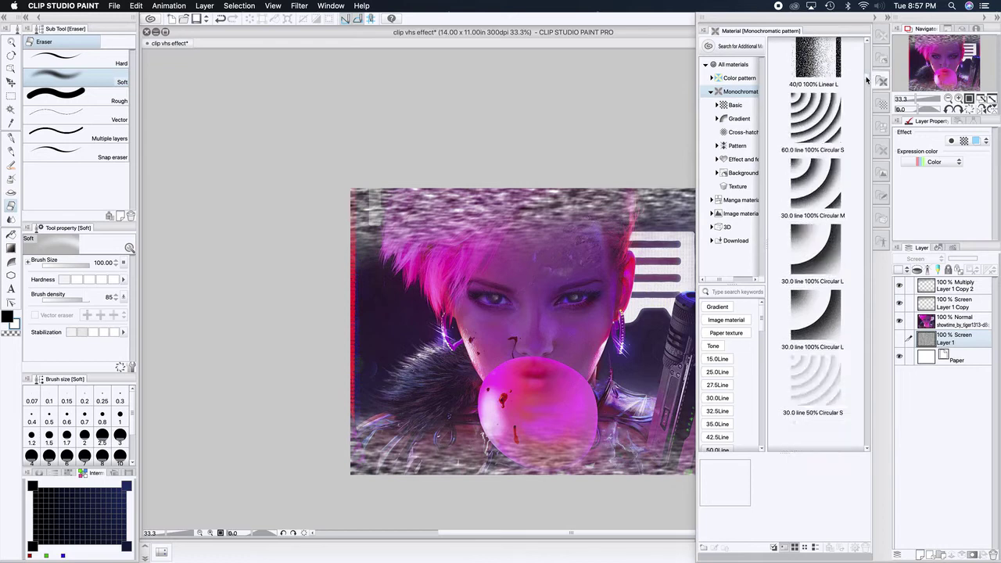
{"action": "scroll", "coordinate": [866, 81], "scroll_direction": "down", "scroll_amount": 3}
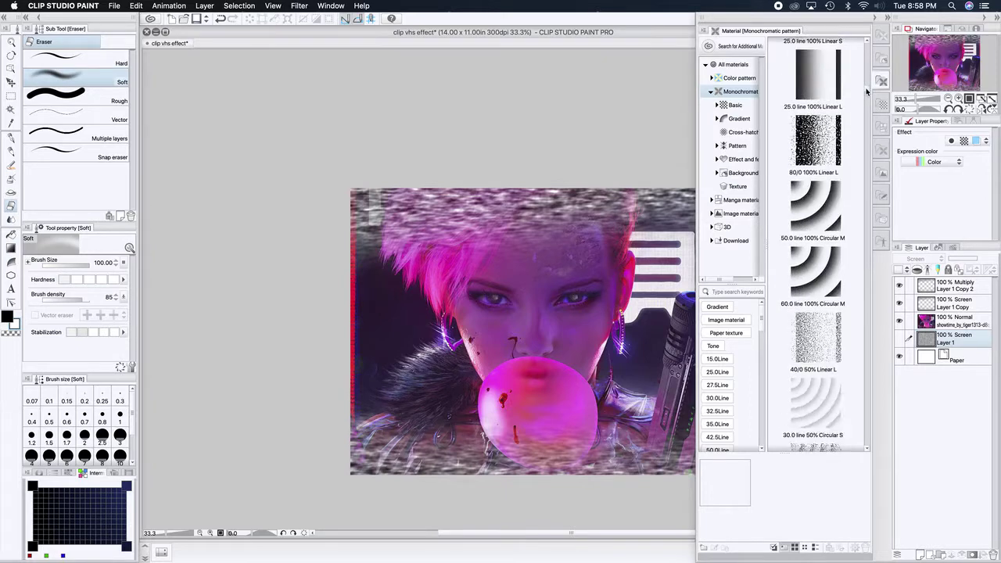
{"action": "scroll", "coordinate": [867, 94], "scroll_direction": "down", "scroll_amount": 6}
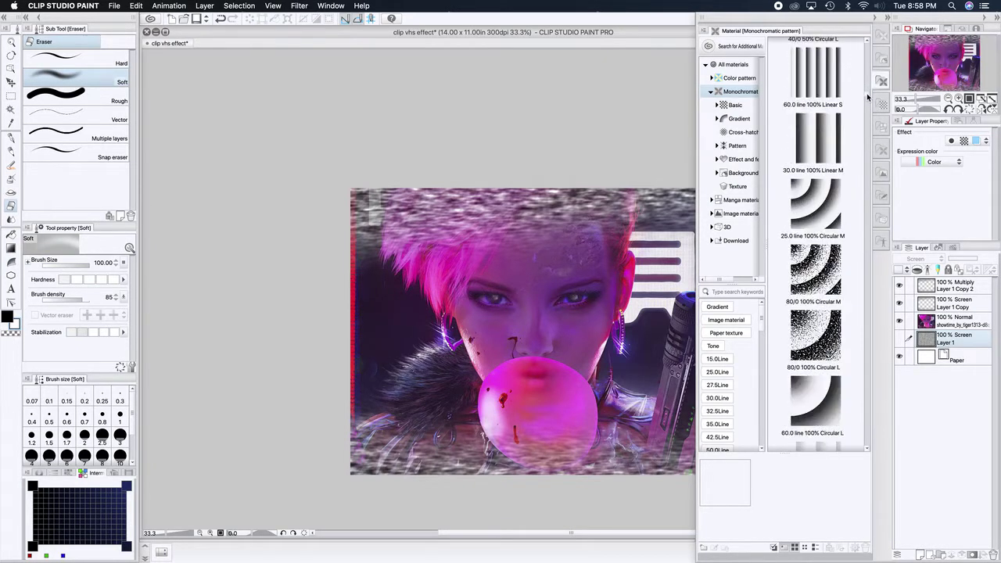
{"action": "scroll", "coordinate": [866, 97], "scroll_direction": "down", "scroll_amount": 8}
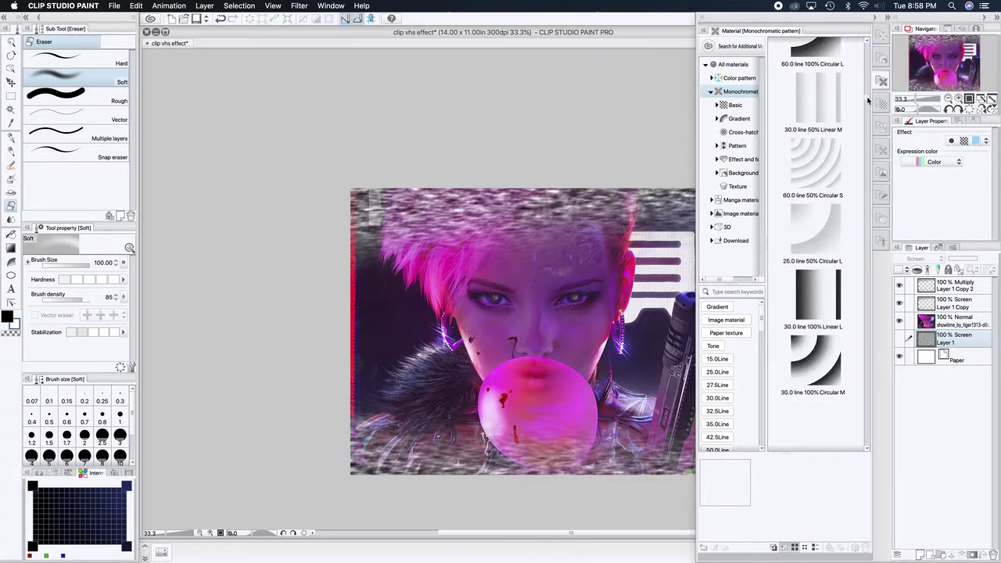
{"action": "scroll", "coordinate": [867, 102], "scroll_direction": "down", "scroll_amount": 7}
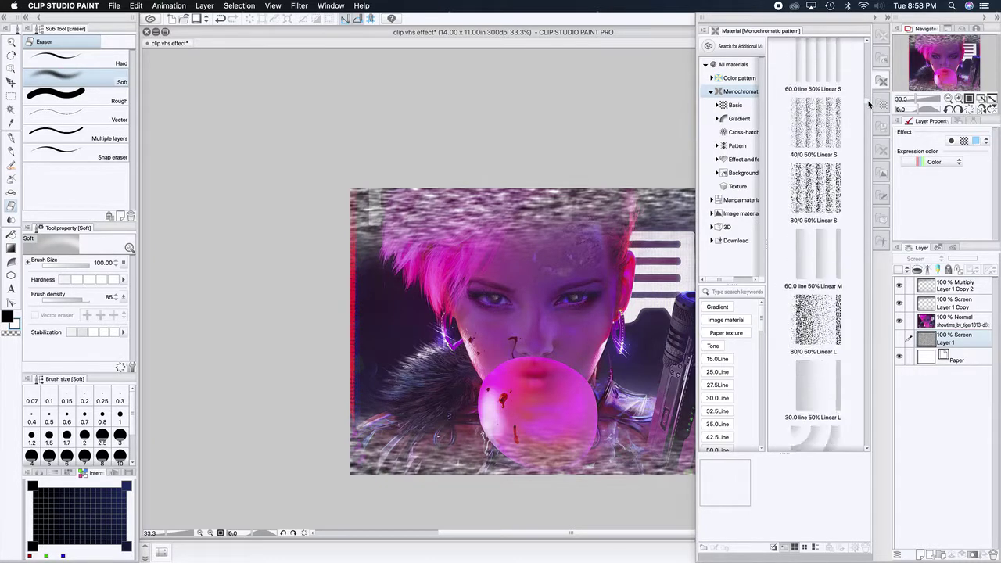
{"action": "scroll", "coordinate": [868, 104], "scroll_direction": "down", "scroll_amount": 1}
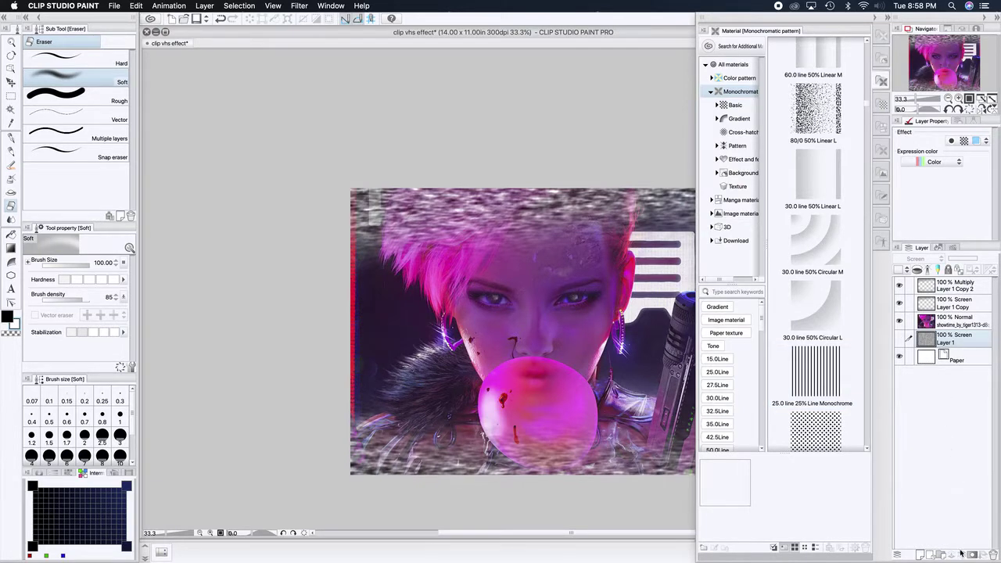
Add a new raster layer at the top of the stack and place the 25.0 line 25% Line Monochrome tone over the portrait
{"action": "left_click", "coordinate": [921, 555]}
{"action": "left_click_drag", "start_coordinate": [951, 337], "coordinate": [938, 281]}
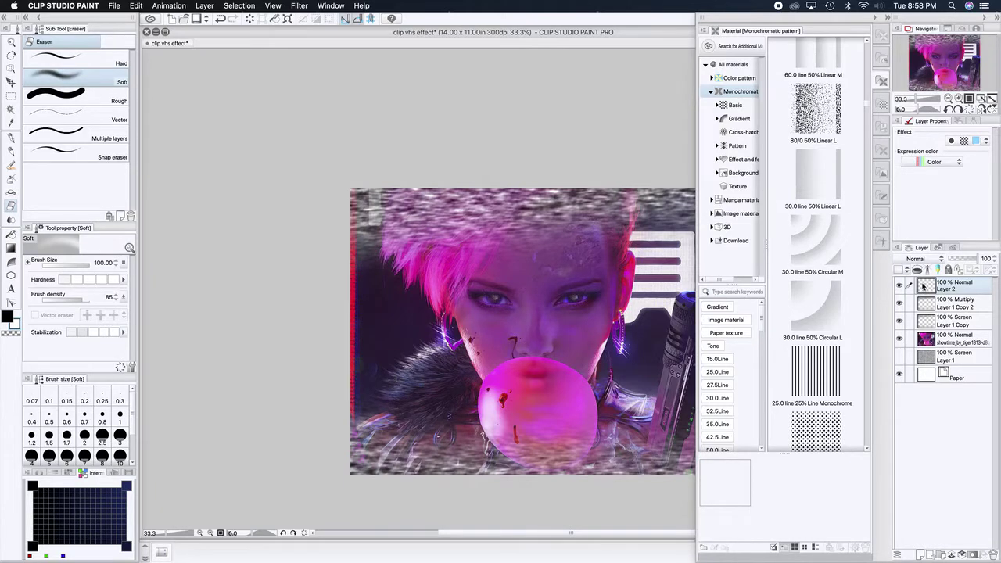
{"action": "mouse_move", "coordinate": [924, 286]}
{"action": "left_mouse_down"}
{"action": "mouse_move", "coordinate": [901, 295]}
{"action": "mouse_move", "coordinate": [912, 284]}
{"action": "left_mouse_up"}
{"action": "left_click", "coordinate": [821, 376]}
{"action": "left_click_drag", "start_coordinate": [821, 376], "coordinate": [589, 342]}
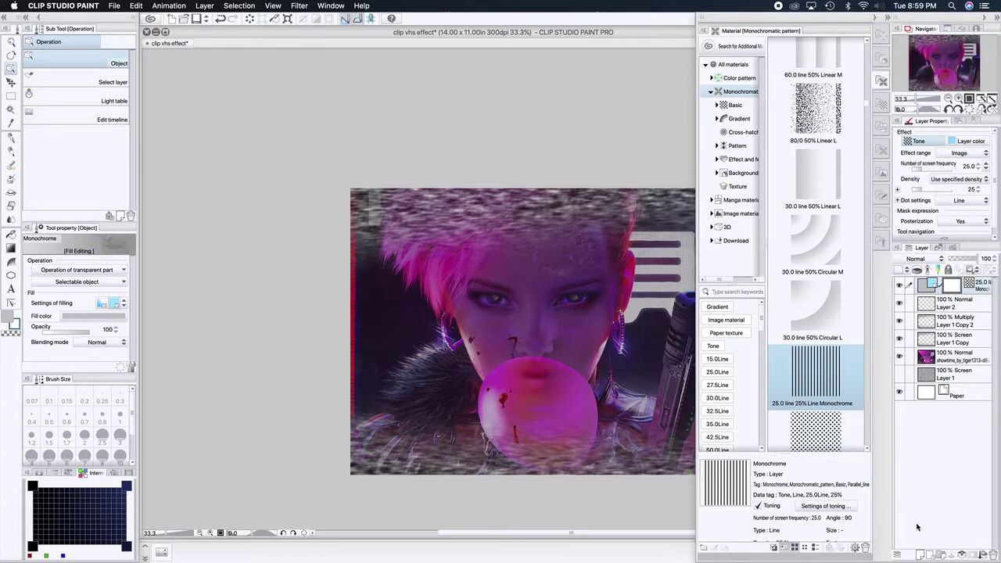
Add another raster layer, place a second copy of the 25% line tone over the image, and close the materials
{"action": "left_click", "coordinate": [921, 552]}
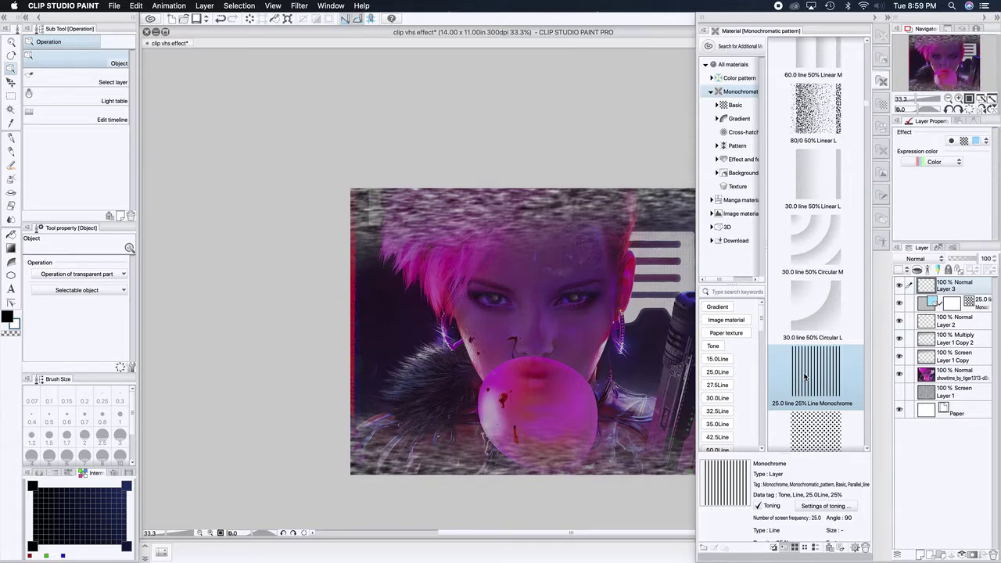
{"action": "left_click_drag", "start_coordinate": [805, 378], "coordinate": [578, 354]}
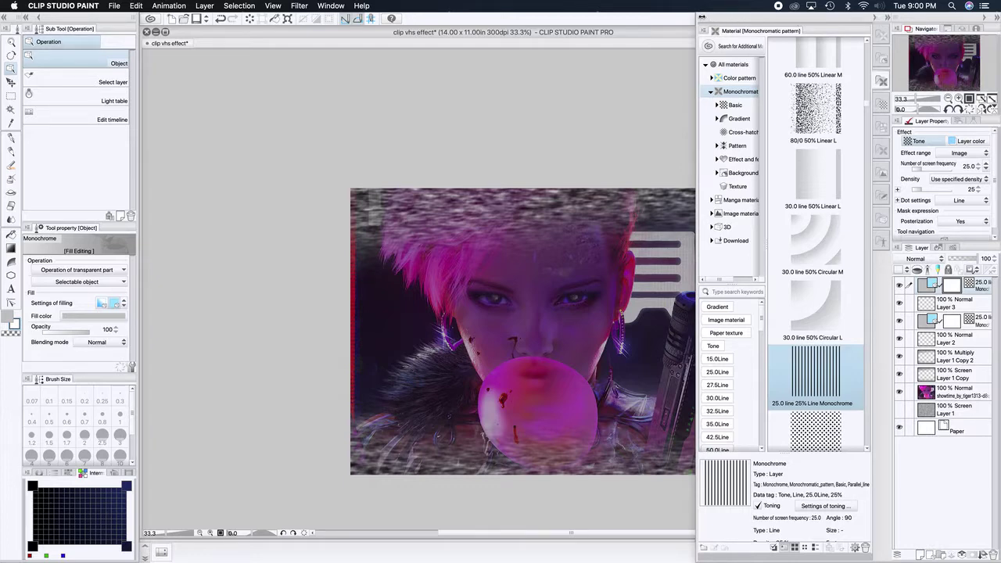
{"action": "left_click", "coordinate": [887, 16]}
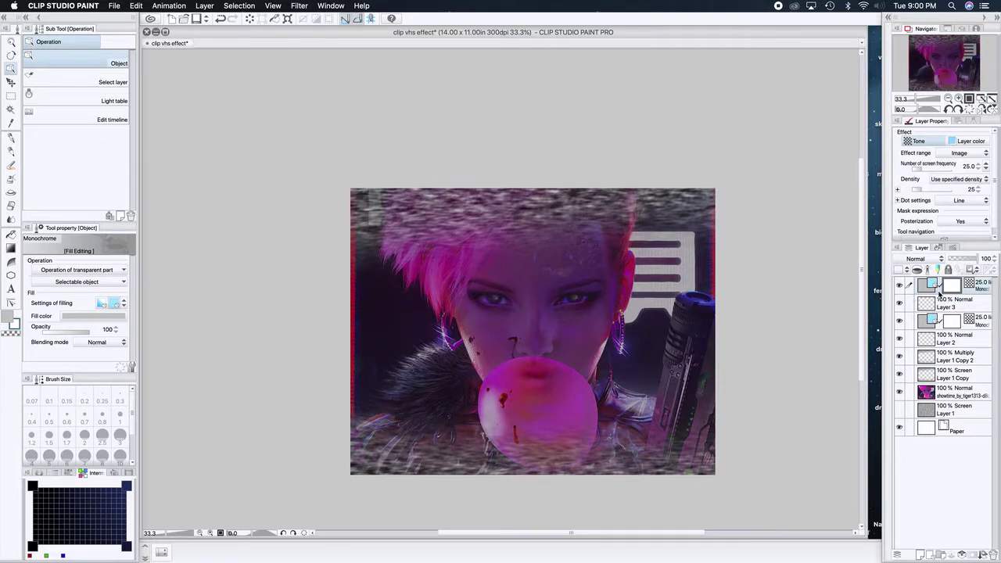
Delete the empty Layer 3 between the two line tone layers
{"action": "left_click", "coordinate": [962, 307]}
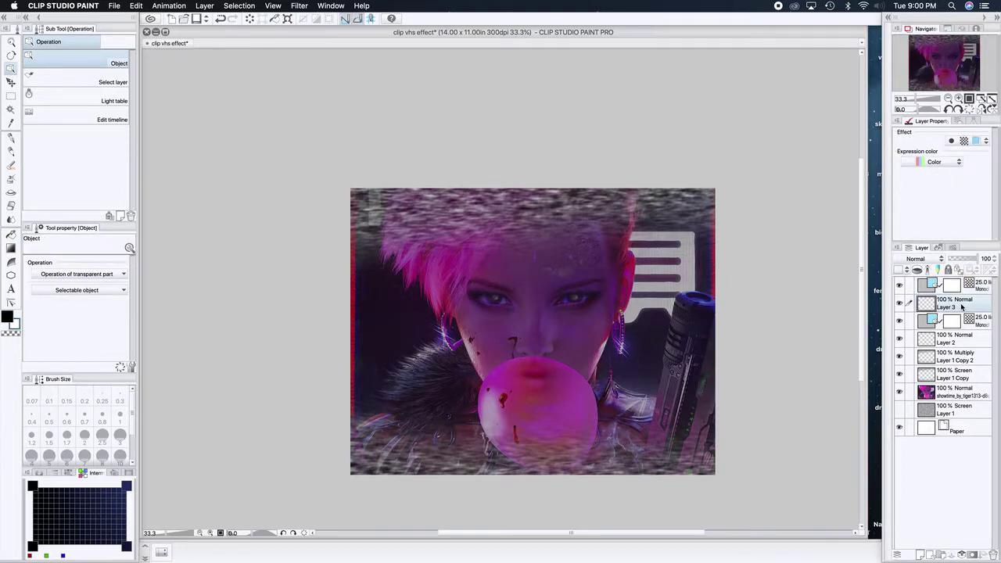
{"action": "right_click", "coordinate": [962, 307]}
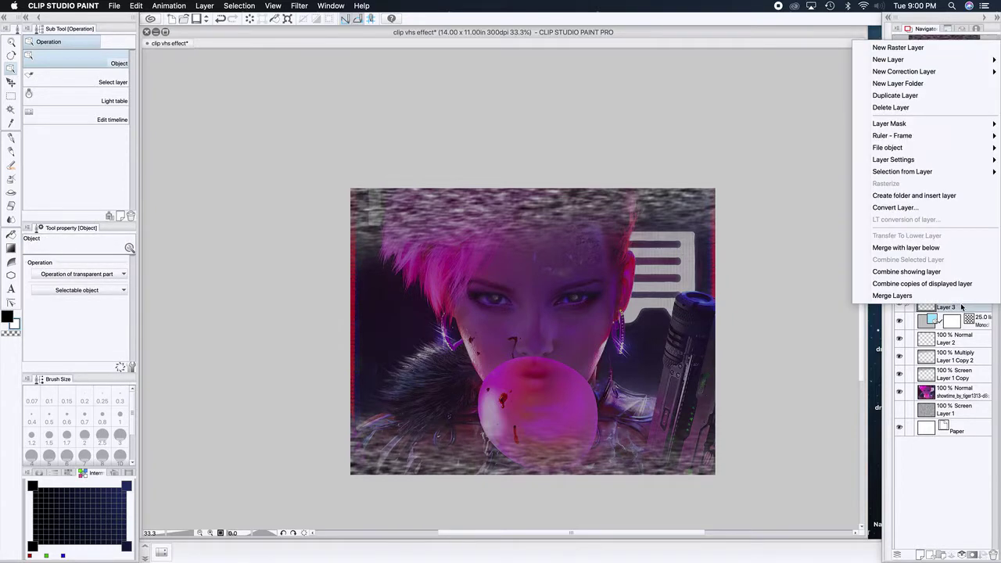
{"action": "left_click", "coordinate": [906, 108]}
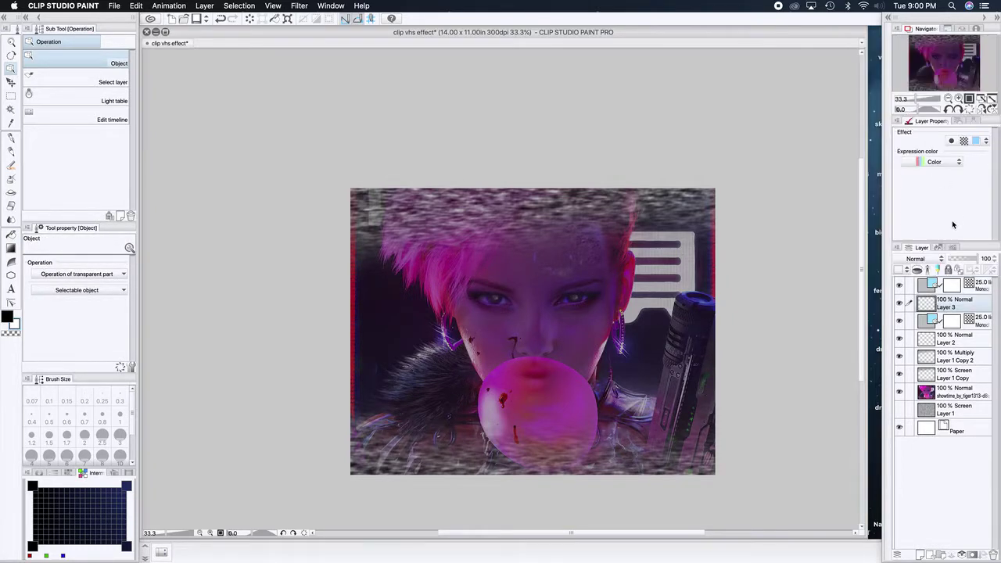
{"action": "right_click", "coordinate": [965, 290]}
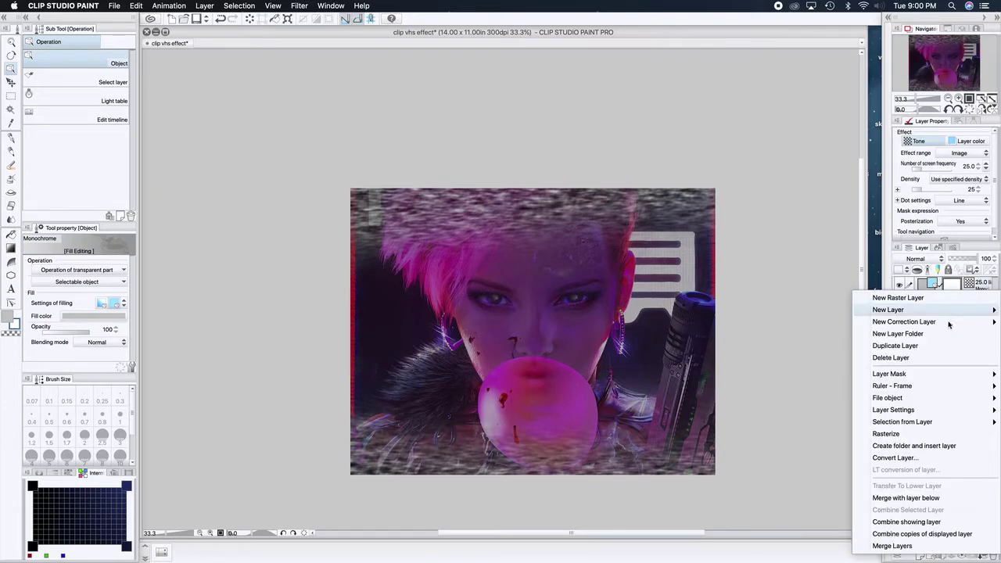
{"action": "left_click", "coordinate": [895, 344]}
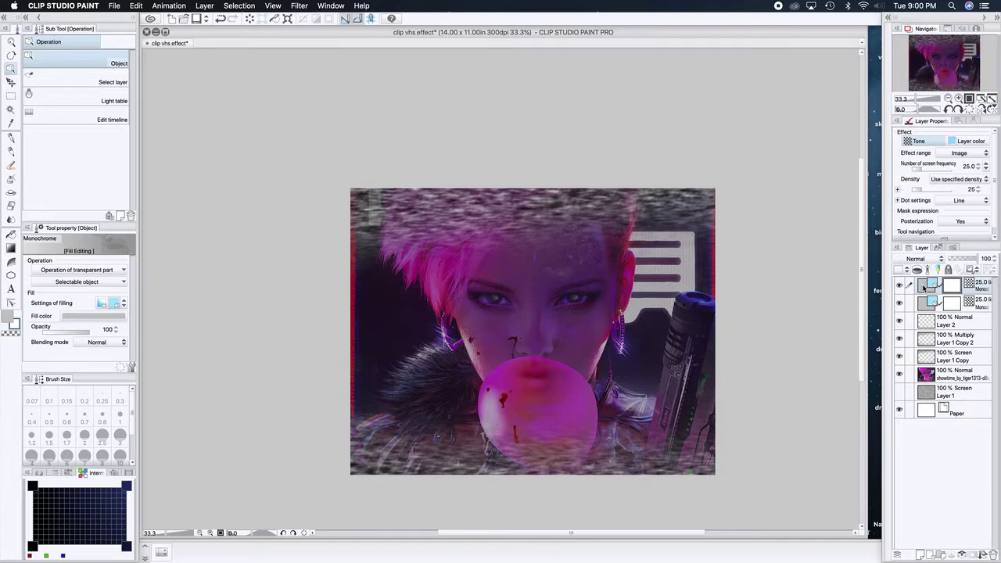
Apply the masks of both line tone layers, converting each one to a raster layer
{"action": "right_click", "coordinate": [923, 288]}
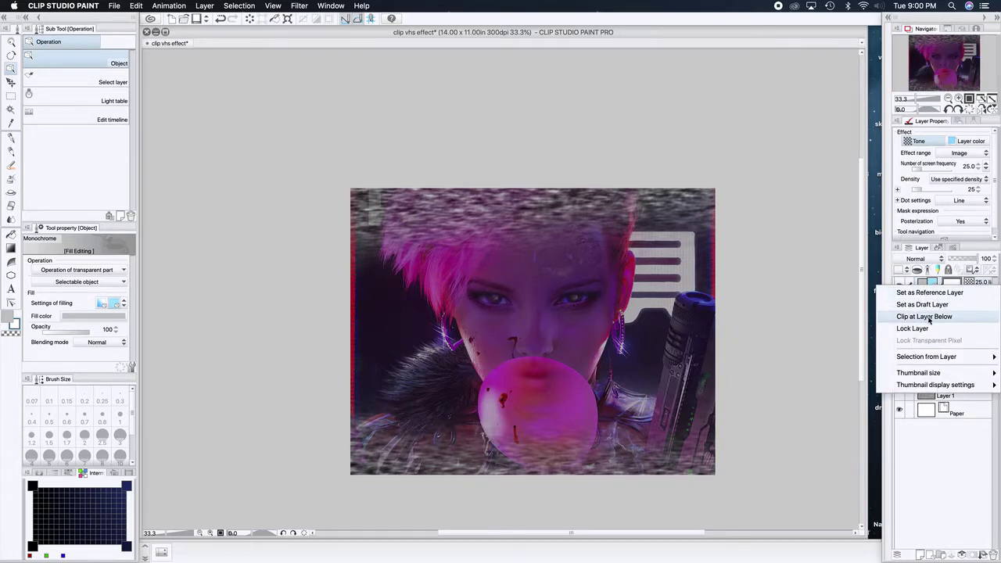
{"action": "left_click", "coordinate": [929, 422]}
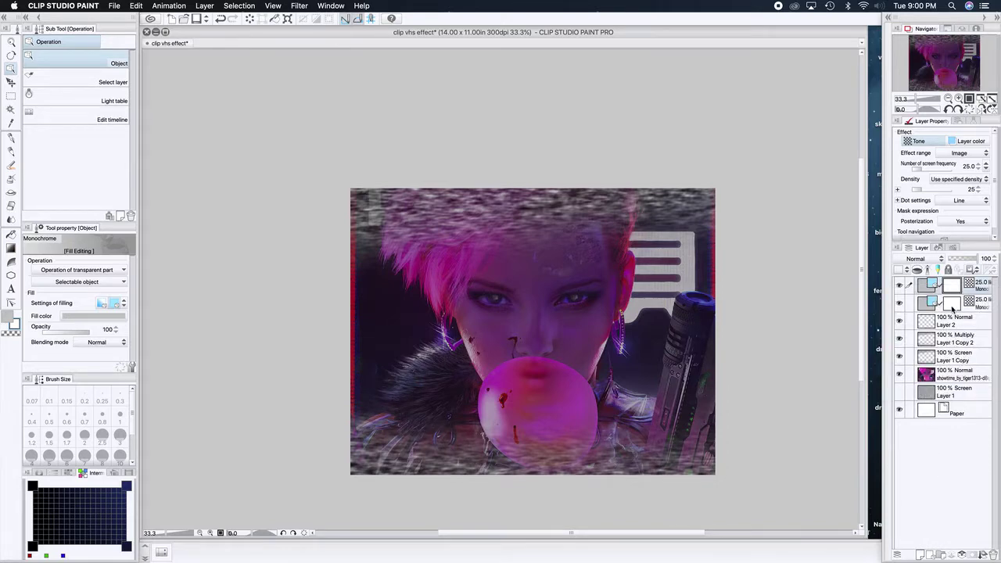
{"action": "right_click", "coordinate": [951, 287]}
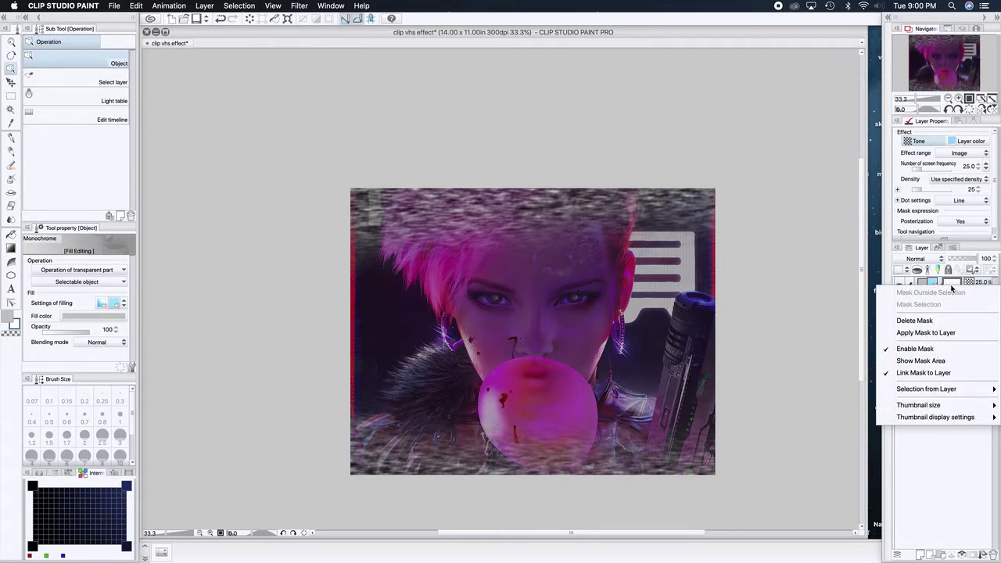
{"action": "left_click", "coordinate": [947, 333]}
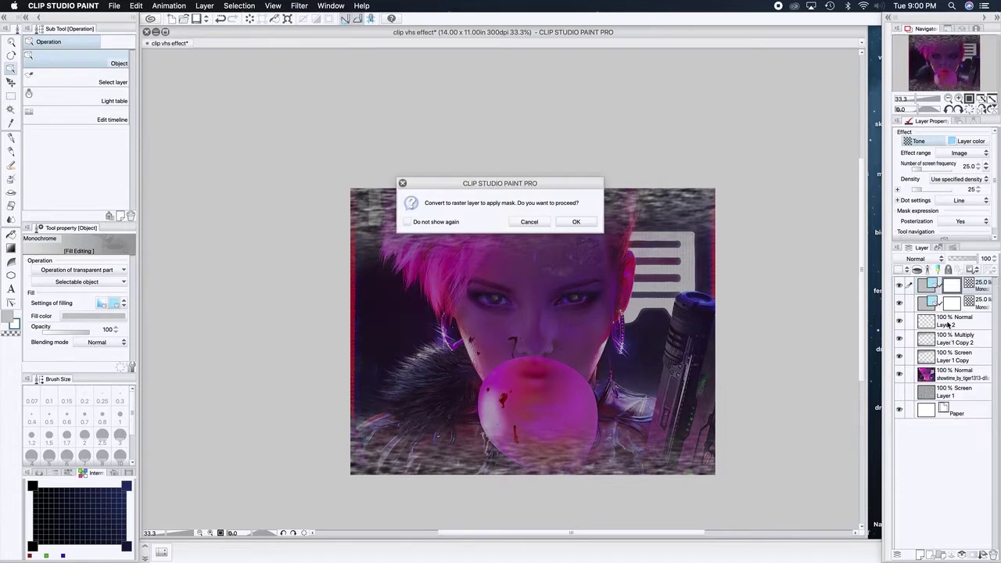
{"action": "left_click", "coordinate": [576, 222]}
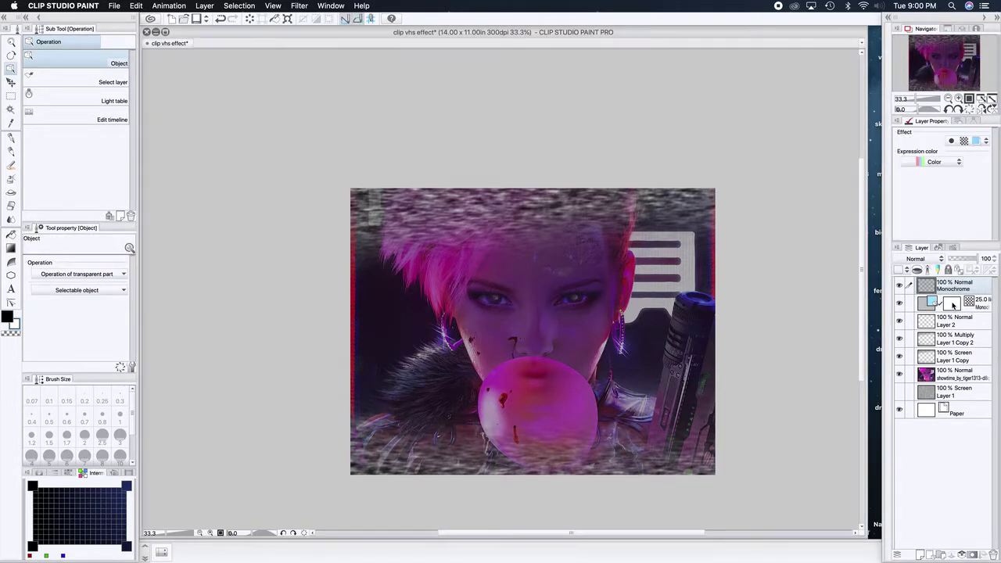
{"action": "right_click", "coordinate": [952, 305]}
{"action": "left_click", "coordinate": [947, 349]}
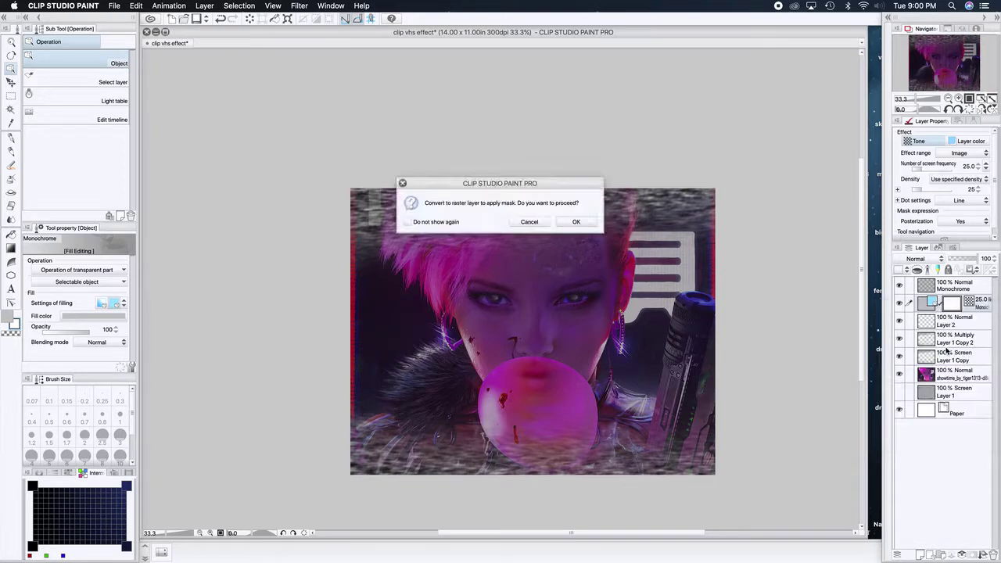
{"action": "left_click", "coordinate": [564, 224]}
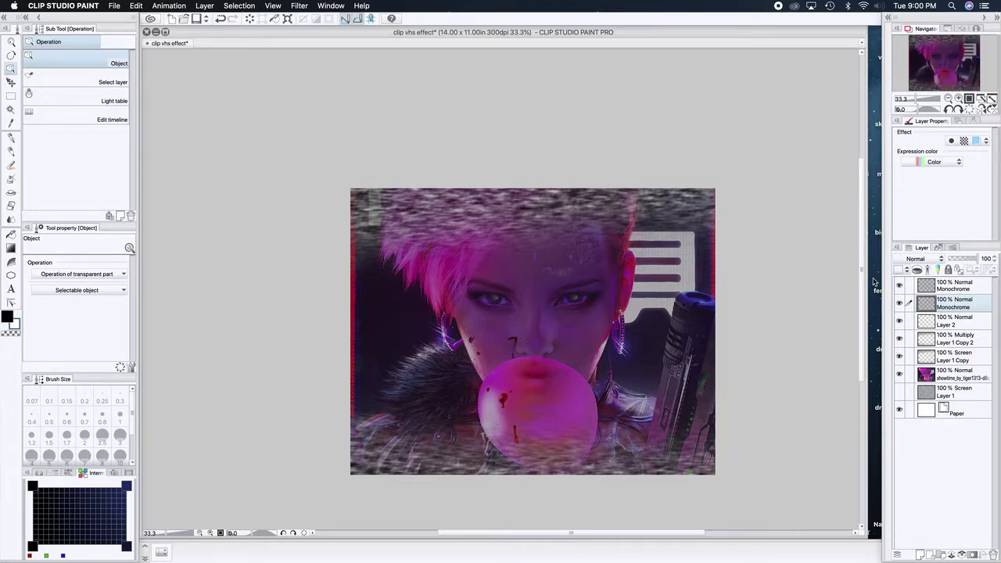
Rotate the lower Monochrome line layer by 90 degrees and scale it to 128% to cover the canvas width
{"action": "key", "text": "super+t"}
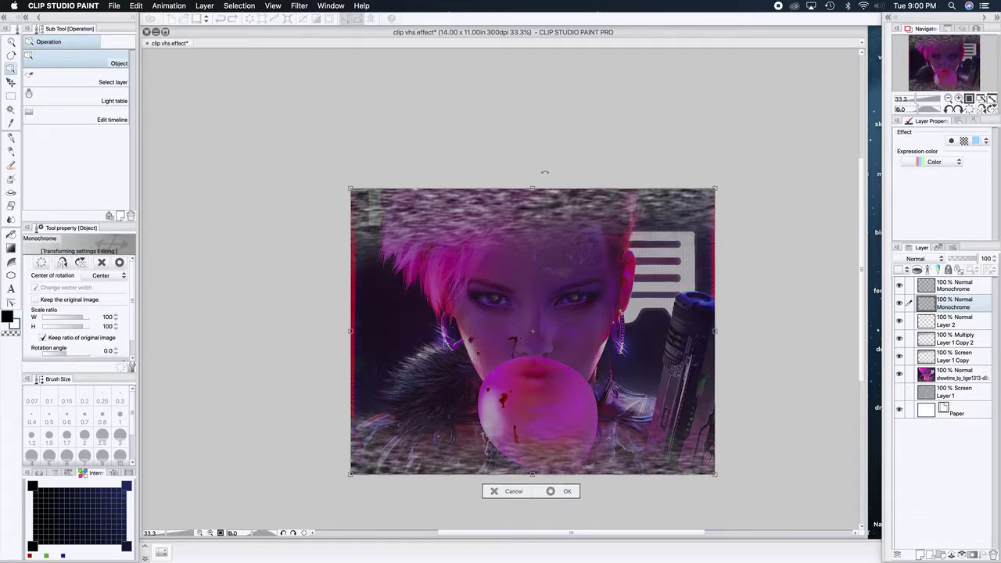
{"action": "left_click_drag", "start_coordinate": [588, 171], "coordinate": [716, 330]}
{"action": "left_click_drag", "start_coordinate": [389, 332], "coordinate": [349, 331]}
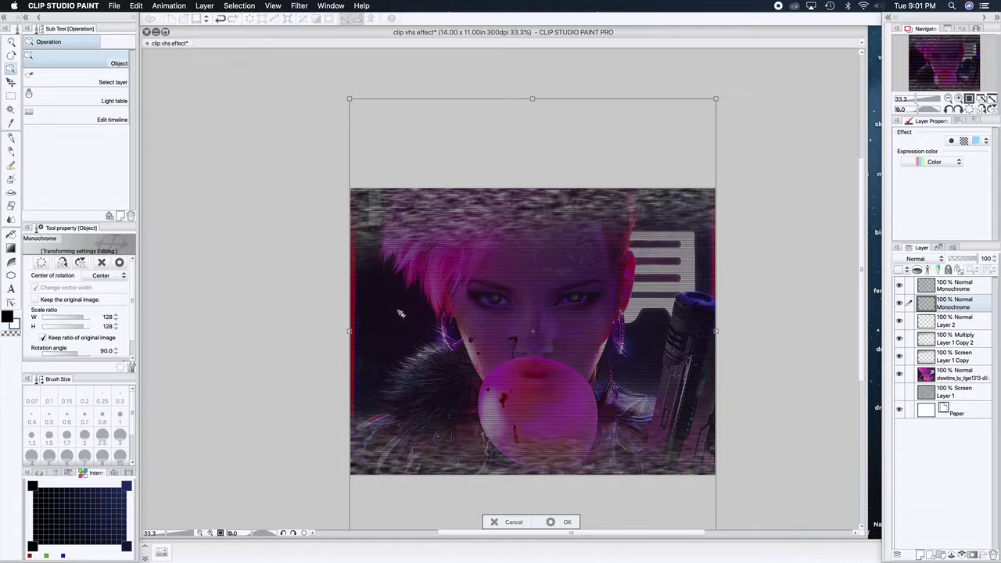
{"action": "left_click", "coordinate": [550, 522]}
{"action": "left_click", "coordinate": [550, 523]}
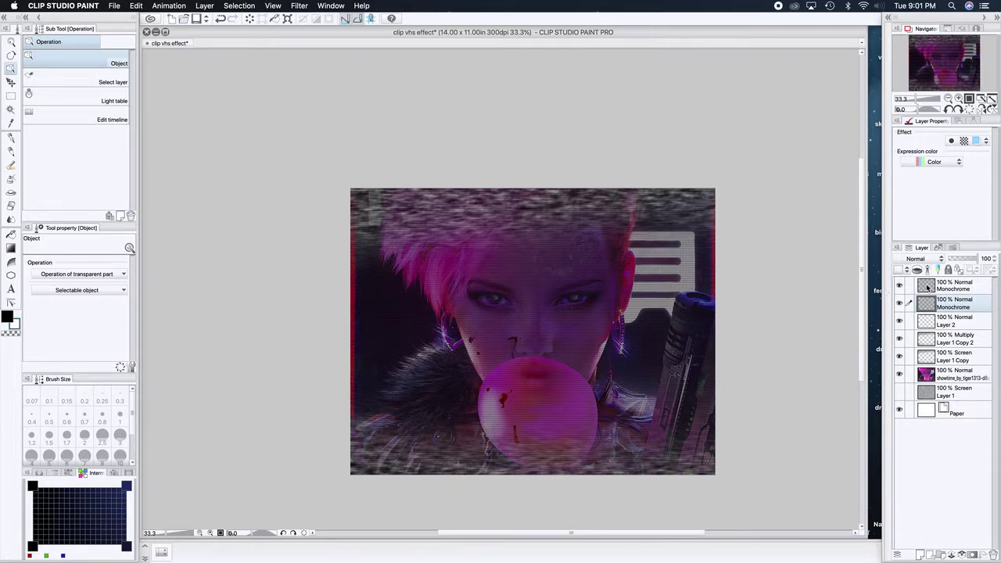
Merge the upper Monochrome layer with the one below, try Overlay blending, and set the merged layer's blending mode to Add
{"action": "right_click", "coordinate": [968, 290]}
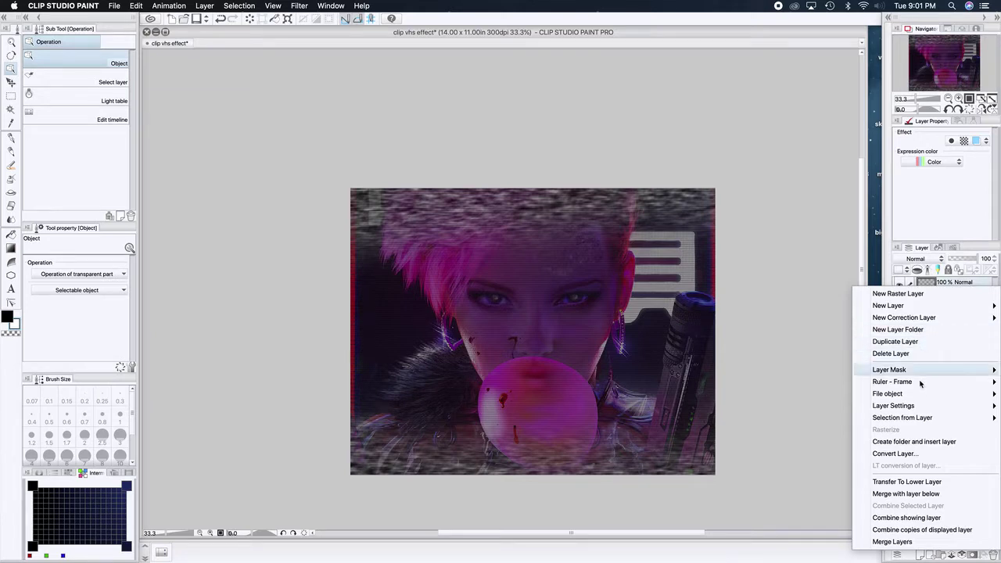
{"action": "left_click", "coordinate": [905, 494]}
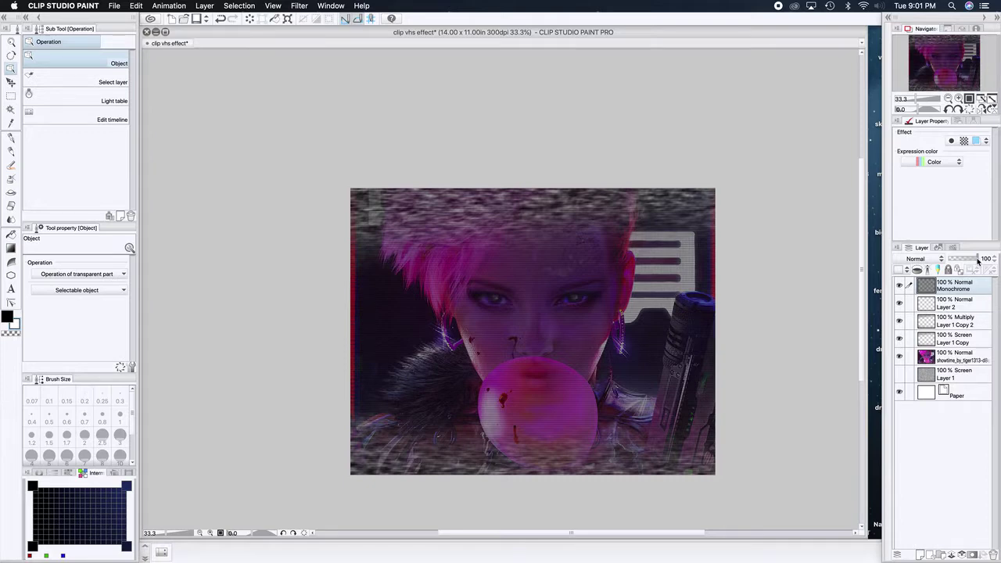
{"action": "left_click", "coordinate": [931, 260]}
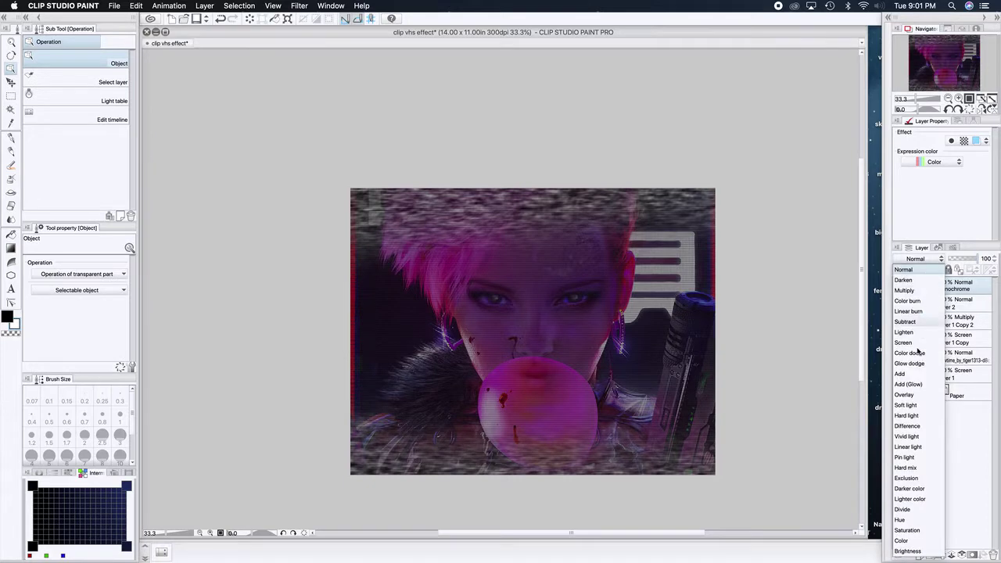
{"action": "left_click", "coordinate": [916, 396]}
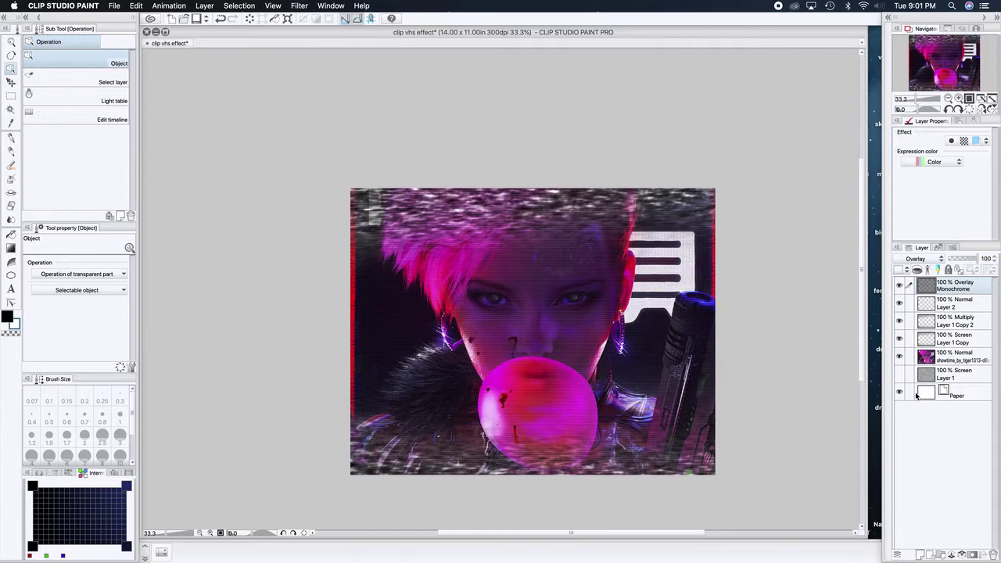
{"action": "left_click", "coordinate": [929, 259]}
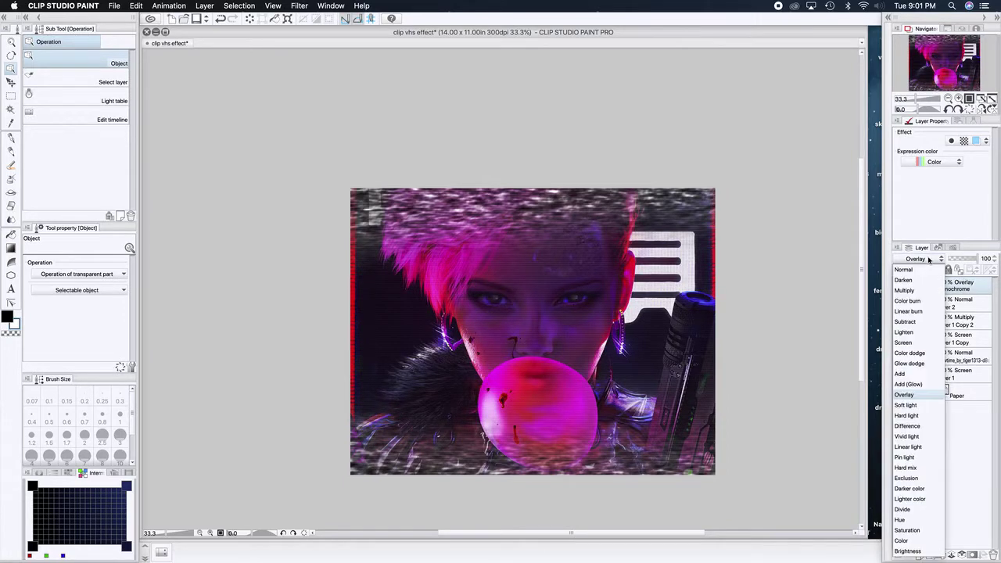
{"action": "left_click", "coordinate": [912, 375]}
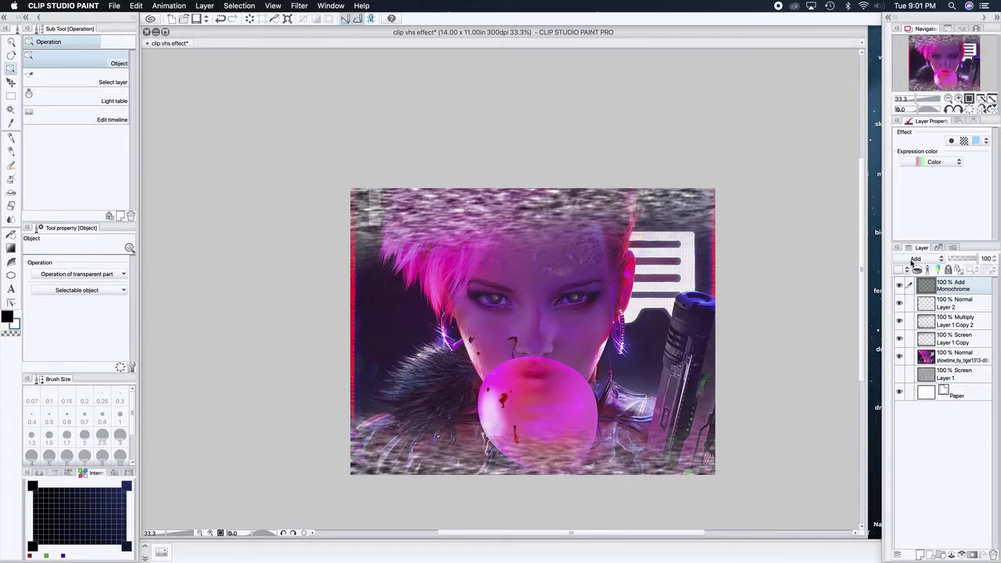
Try Screen blending on the merged Monochrome layer, and set its blending mode to Soft light with 61% opacity
{"action": "left_click", "coordinate": [912, 262]}
{"action": "left_click", "coordinate": [912, 344]}
{"action": "left_click", "coordinate": [922, 261]}
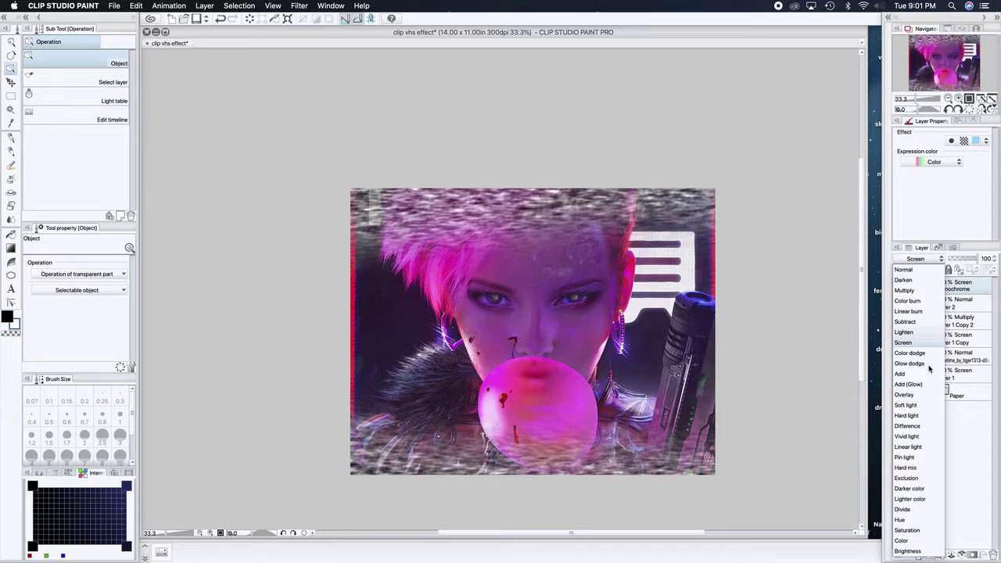
{"action": "left_click", "coordinate": [919, 406]}
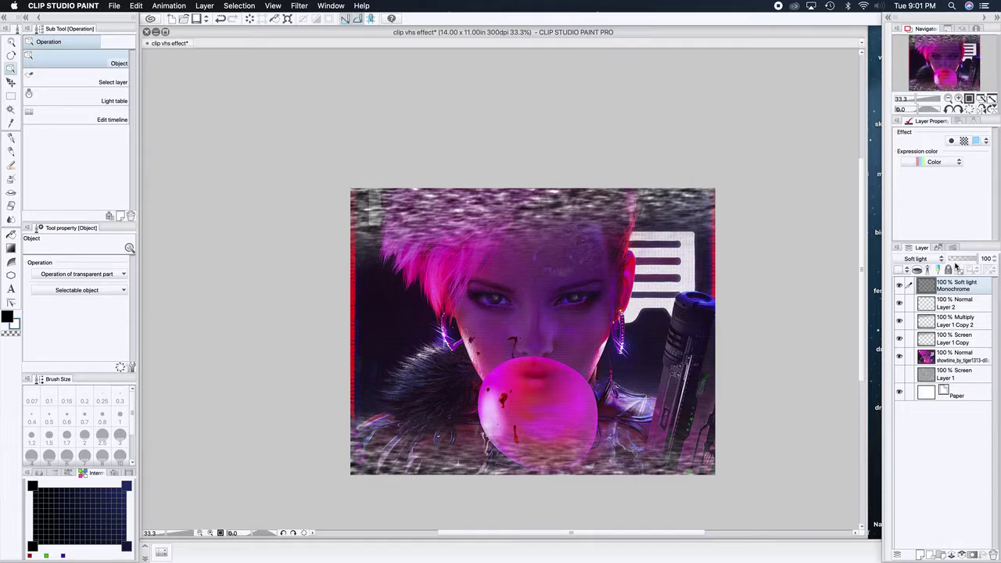
{"action": "left_click_drag", "start_coordinate": [982, 261], "coordinate": [968, 261]}
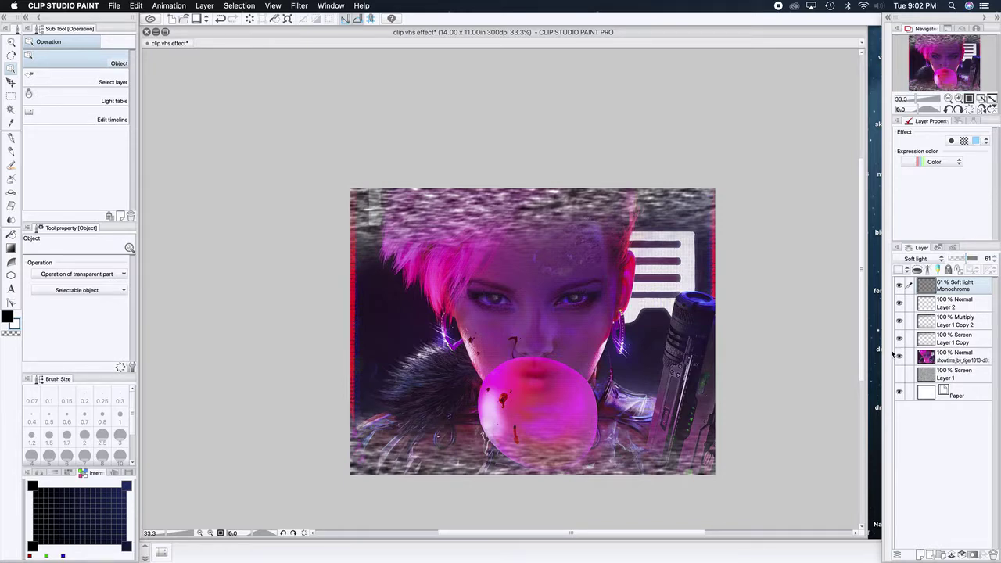
Examine the crossed scanline pattern over the portrait's eye up close and across the whole image
{"action": "key", "text": "super+plus"}
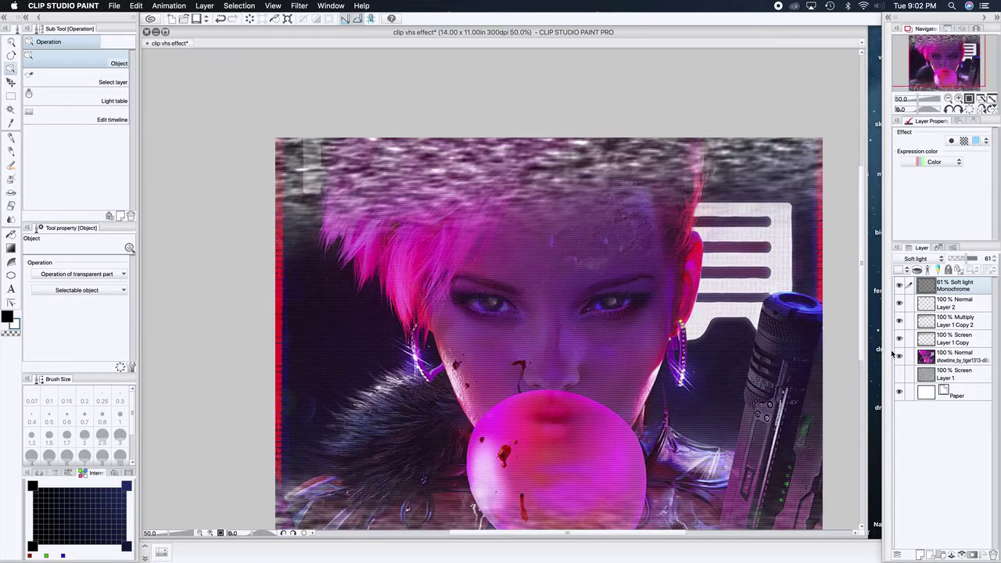
{"action": "key", "text": "super+plus"}
{"action": "key", "text": "super+plus"}
{"action": "key", "text": "super+plus"}
{"action": "key", "text": "super+plus"}
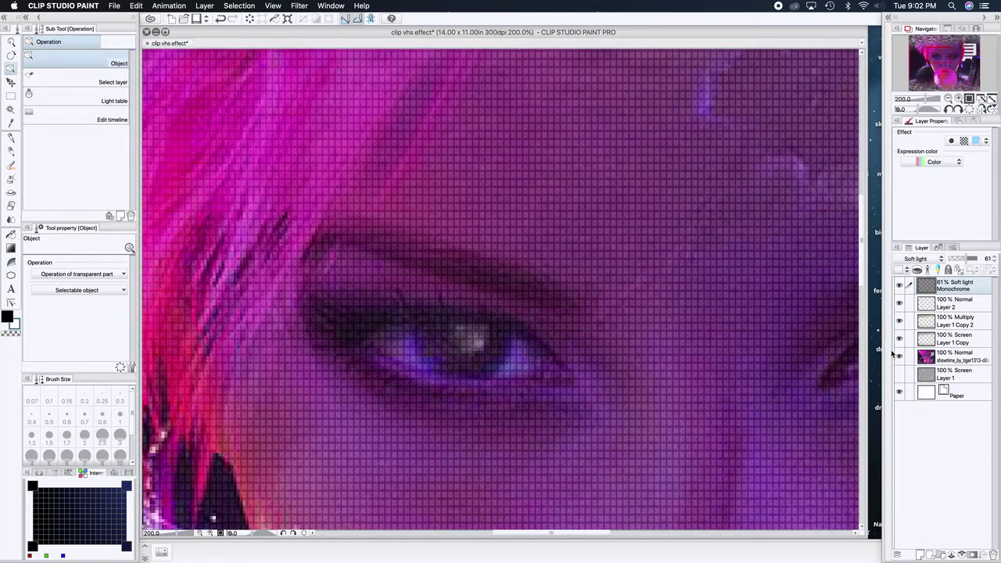
{"action": "key", "text": "super+minus"}
{"action": "key", "text": "super+minus"}
{"action": "key", "text": "super+minus"}
{"action": "key", "text": "super+minus"}
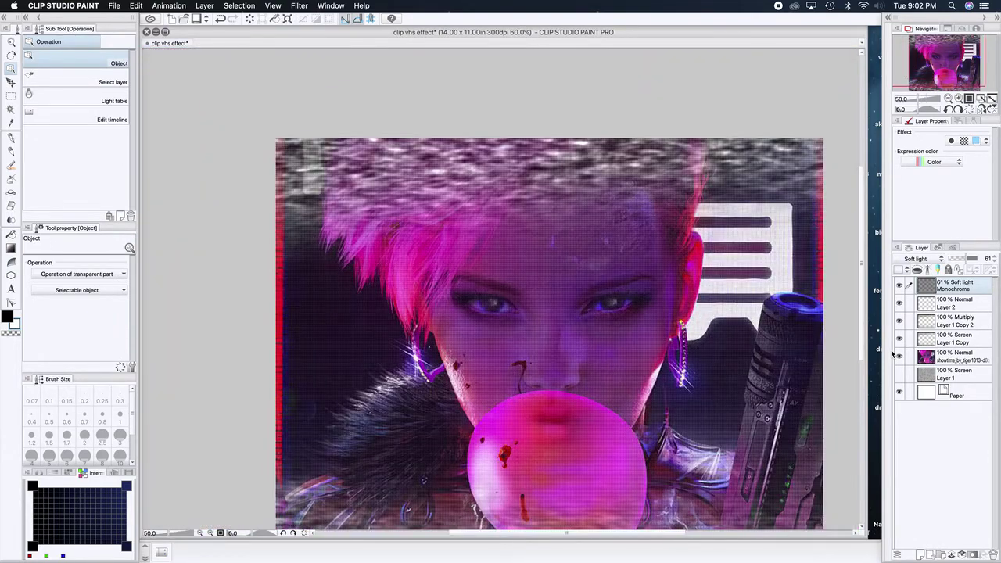
{"action": "key", "text": "super+minus"}
{"action": "key", "text": "super+plus"}
{"action": "key", "text": "super+minus"}
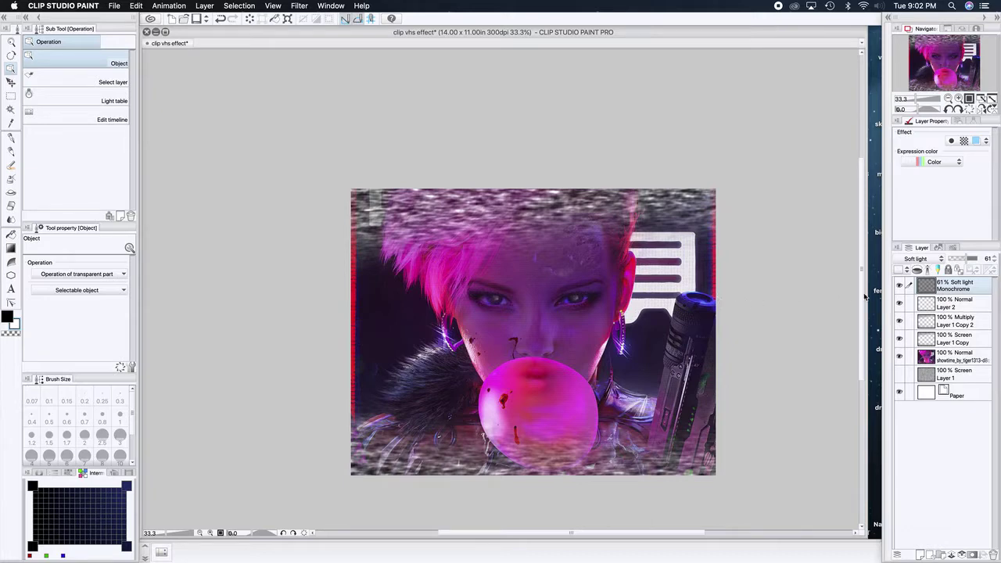
On Layer 2, fill a full-width rectangular band across the bubble gum with white and clear the selection
{"action": "left_click", "coordinate": [928, 306]}
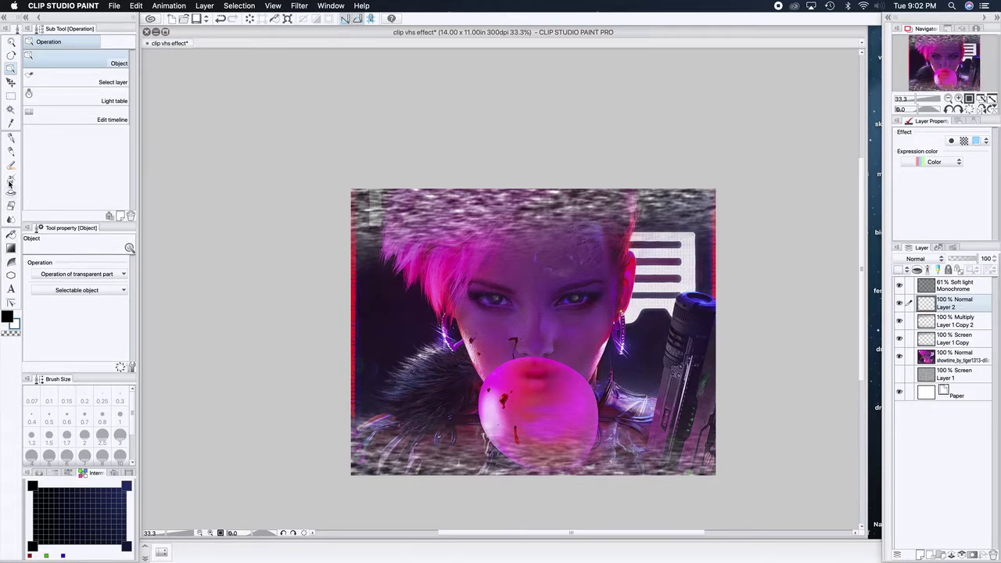
{"action": "left_click", "coordinate": [12, 96]}
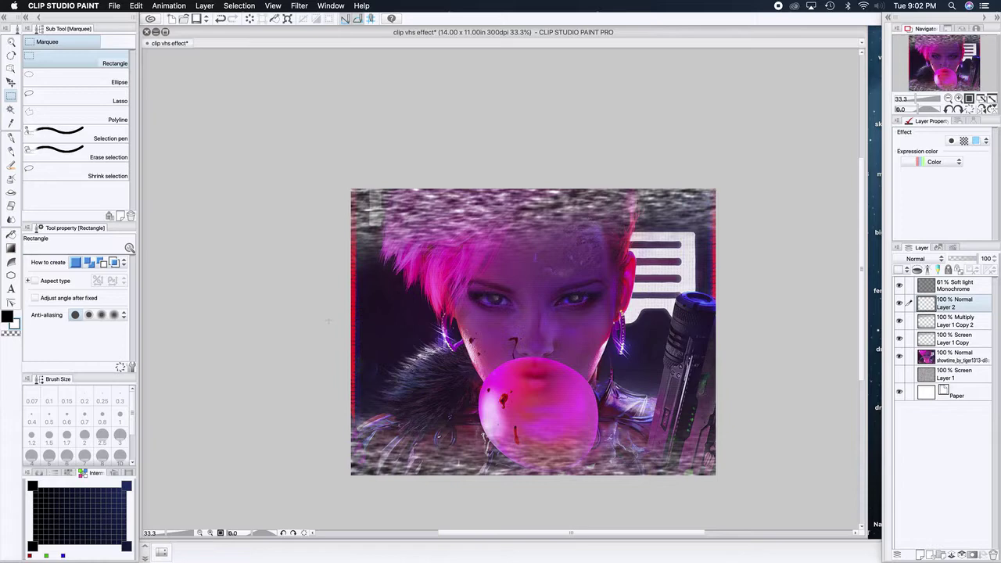
{"action": "left_click_drag", "start_coordinate": [341, 319], "coordinate": [724, 374]}
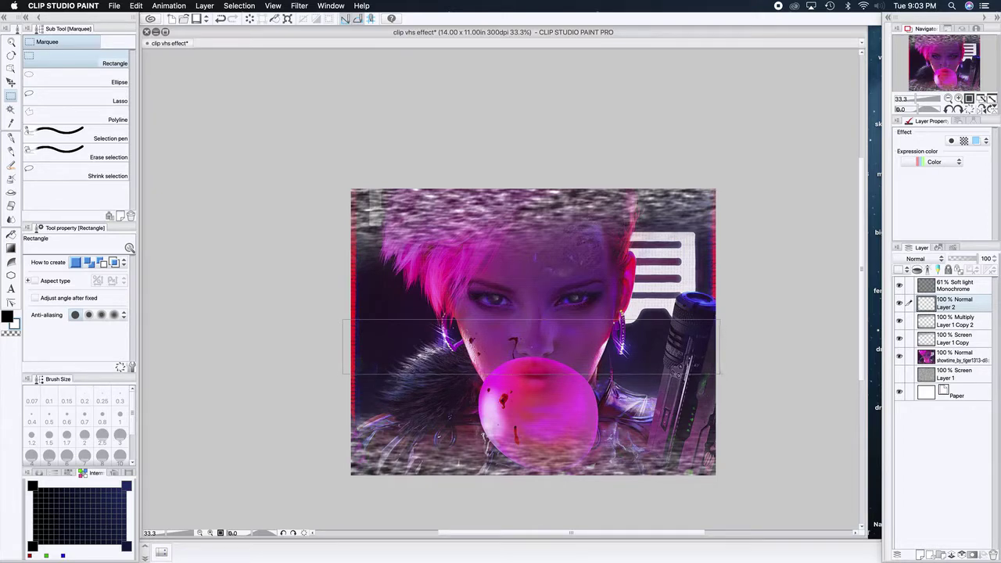
{"action": "left_click_drag", "start_coordinate": [719, 374], "coordinate": [719, 378]}
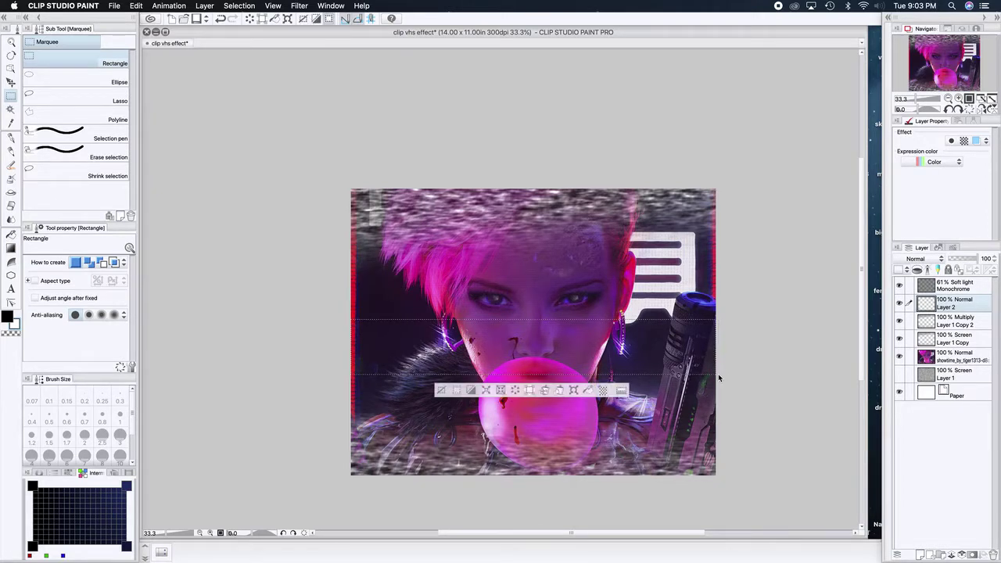
{"action": "left_click_drag", "start_coordinate": [594, 358], "coordinate": [595, 404]}
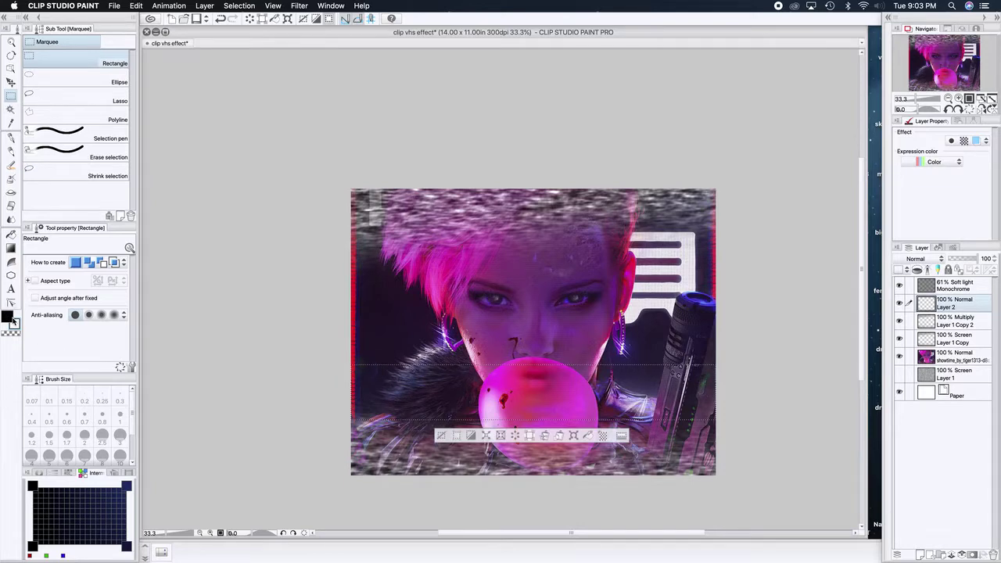
{"action": "left_click", "coordinate": [10, 327]}
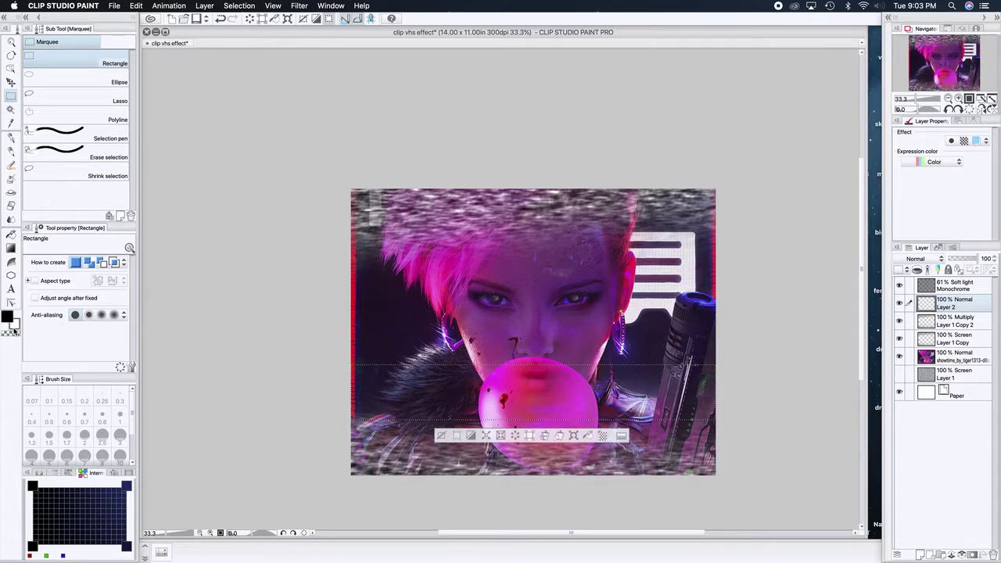
{"action": "left_click", "coordinate": [590, 435]}
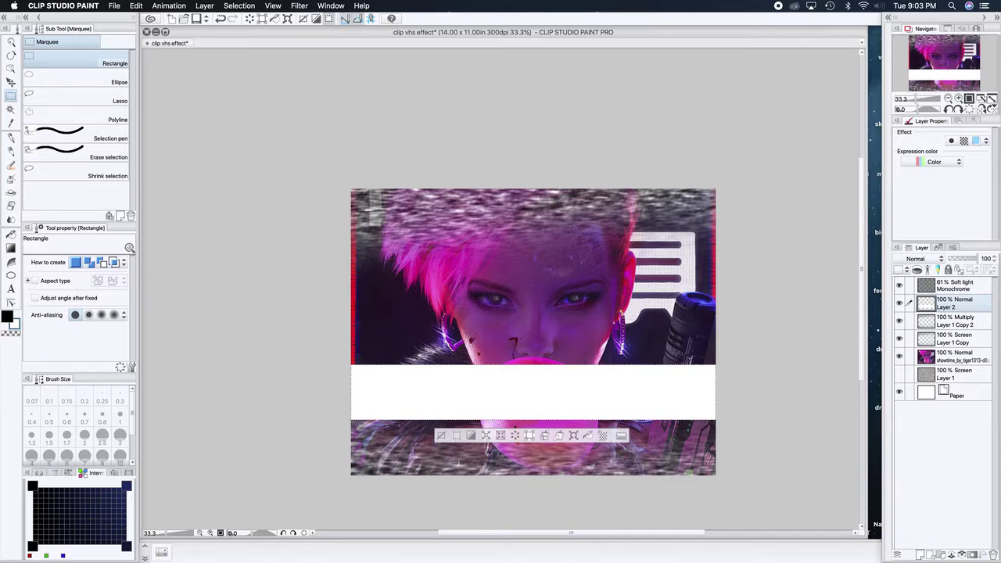
{"action": "key", "text": "super+d"}
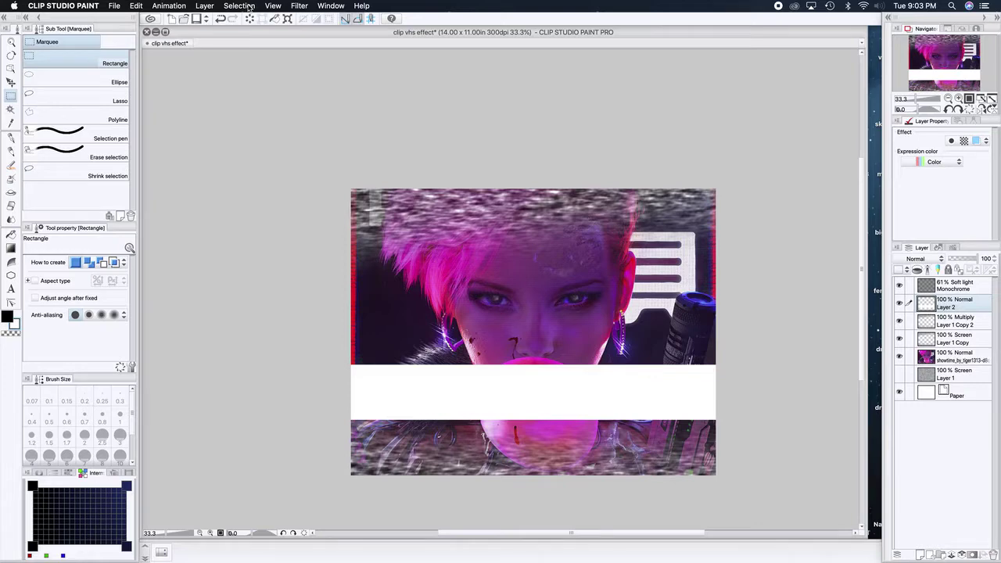
Apply a Gaussian blur of 35.27 to the white band on Layer 2
{"action": "left_click", "coordinate": [299, 6]}
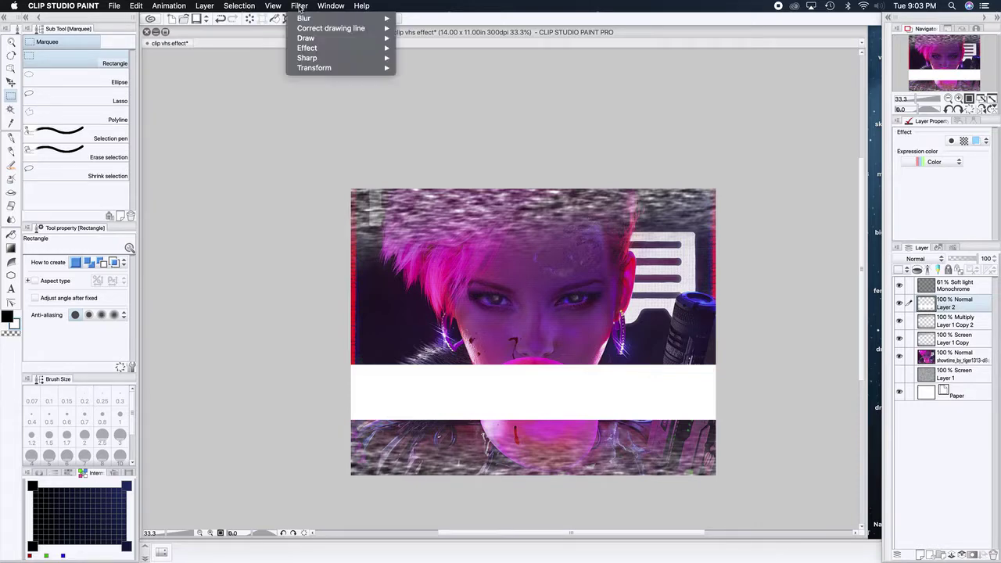
{"action": "mouse_move", "coordinate": [307, 18]}
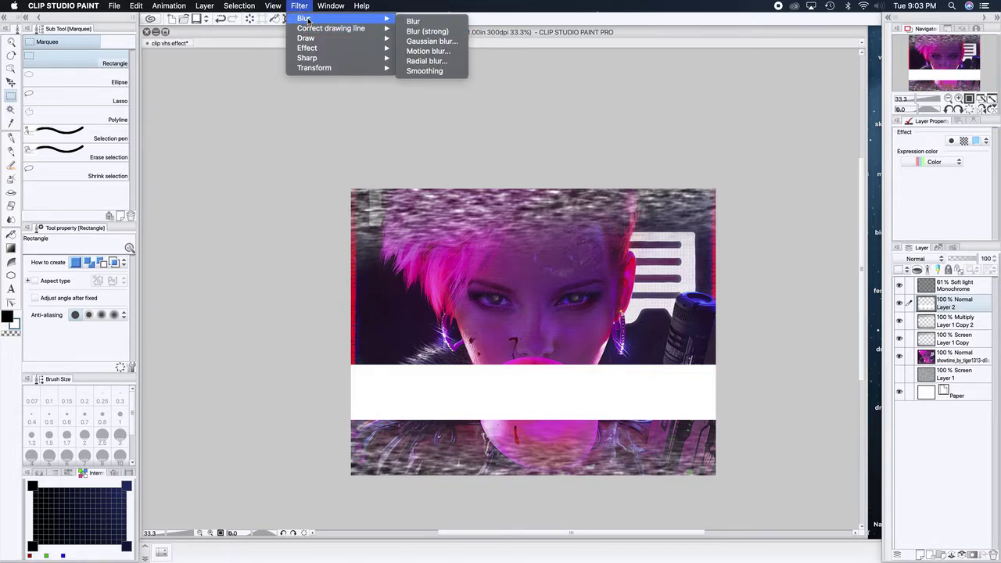
{"action": "left_click", "coordinate": [430, 42]}
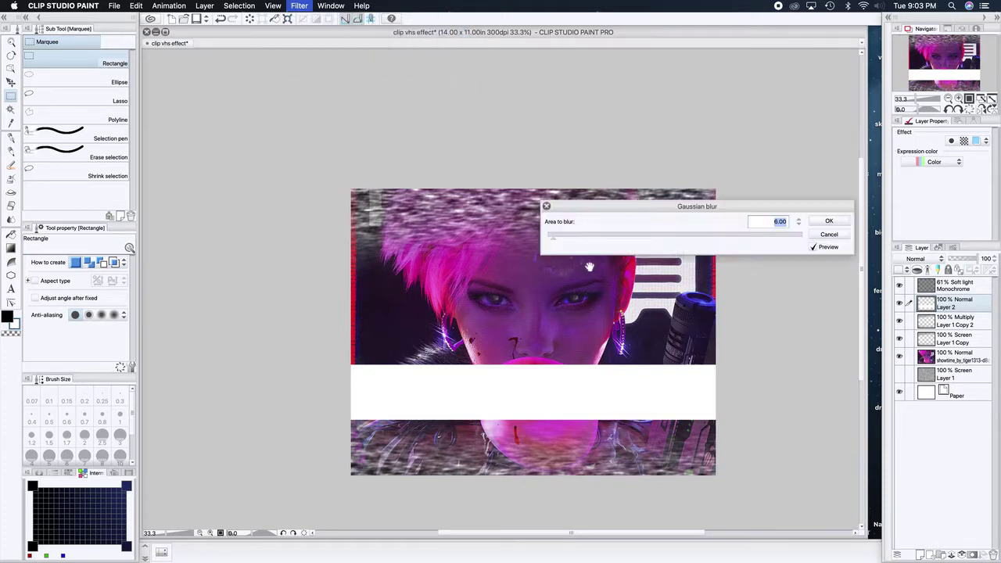
{"action": "left_click", "coordinate": [555, 241]}
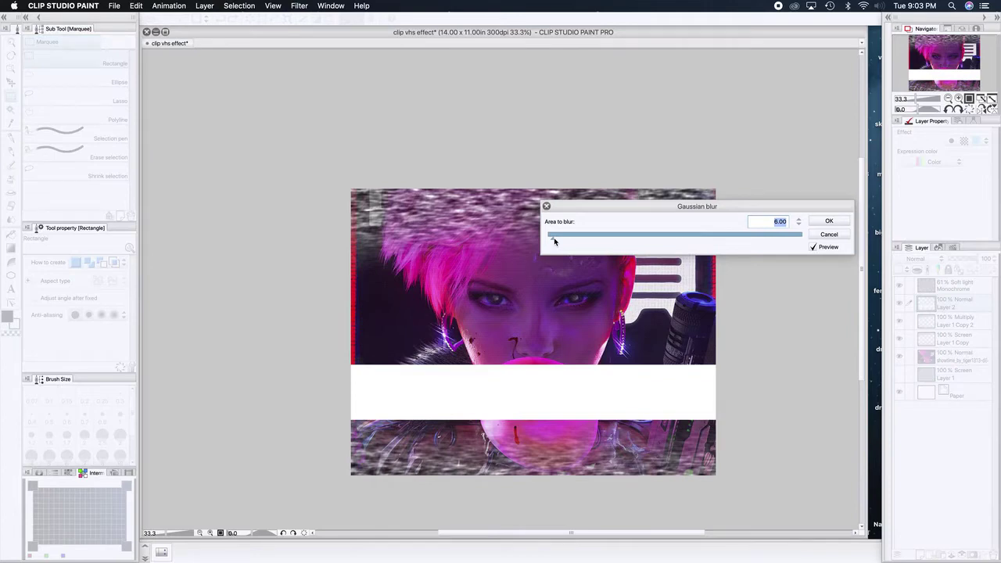
{"action": "left_click_drag", "start_coordinate": [554, 242], "coordinate": [563, 243]}
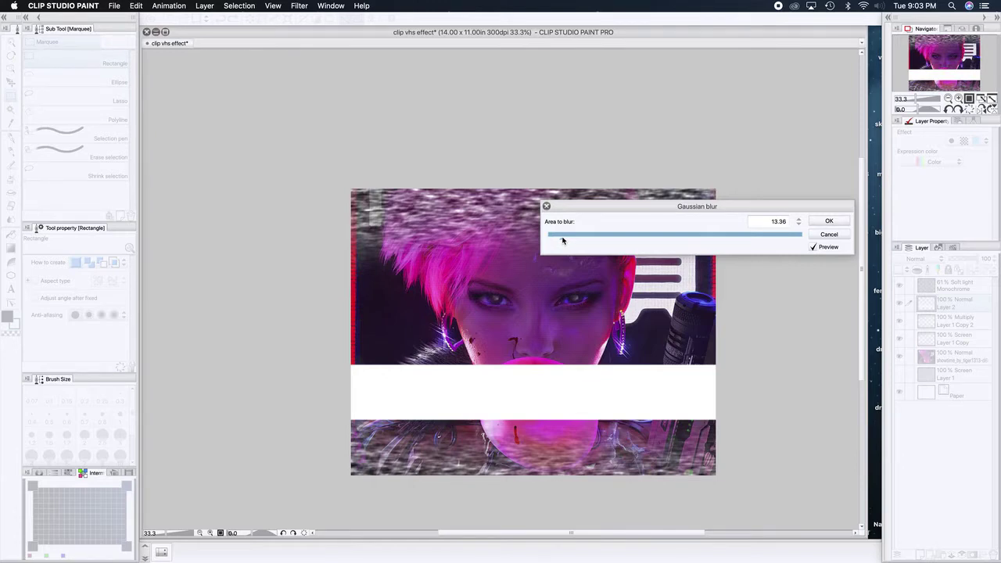
{"action": "left_click_drag", "start_coordinate": [562, 241], "coordinate": [582, 242]}
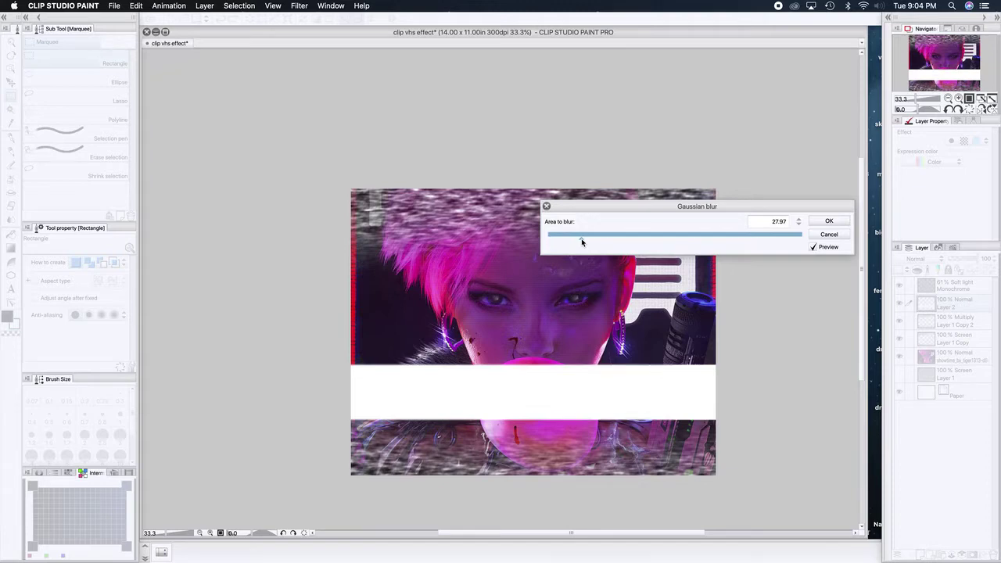
{"action": "left_click_drag", "start_coordinate": [582, 242], "coordinate": [592, 245]}
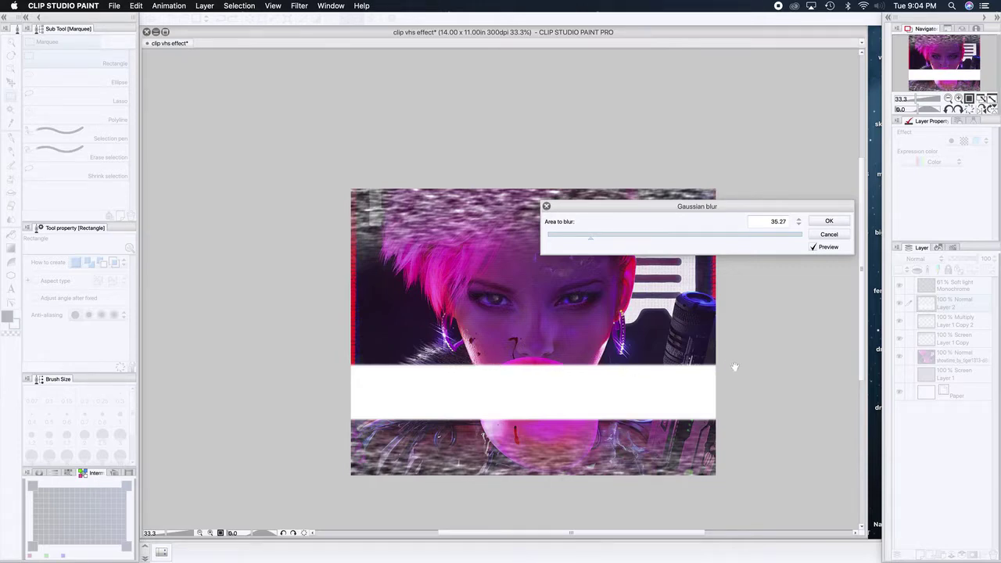
{"action": "left_click", "coordinate": [829, 222]}
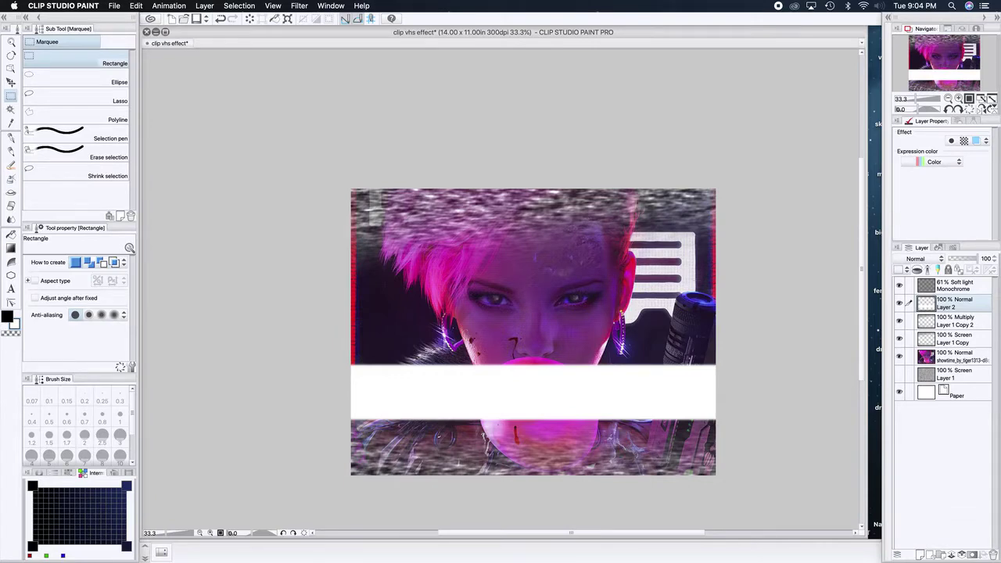
Try Add and Screen blending on Layer 2, and set its blending mode to Overlay
{"action": "left_click", "coordinate": [915, 262]}
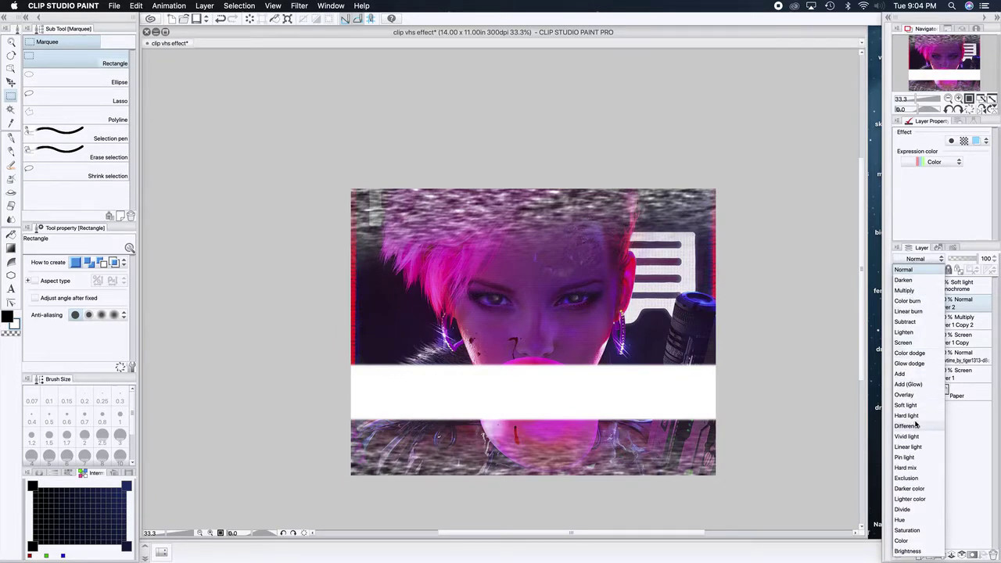
{"action": "left_click", "coordinate": [906, 376]}
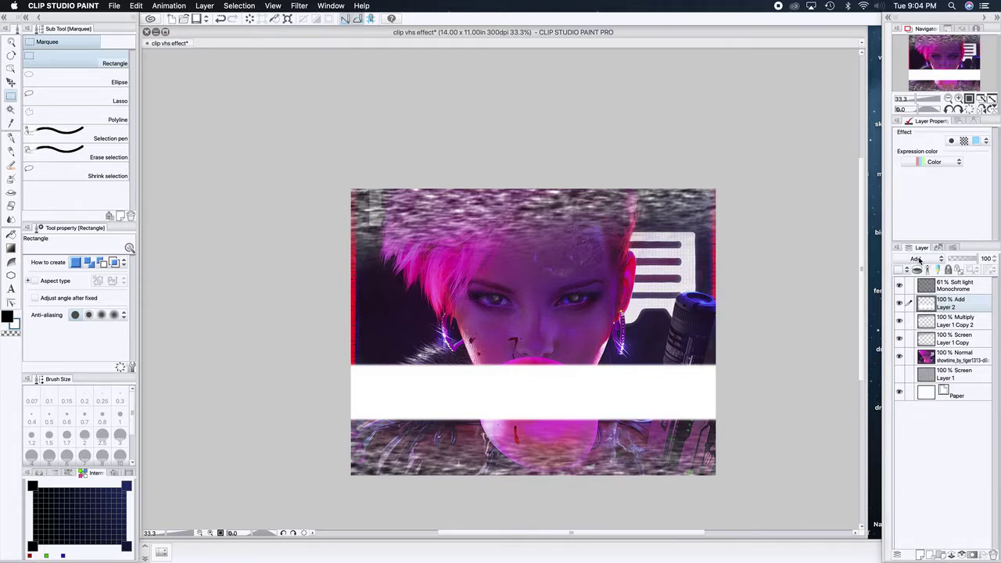
{"action": "left_click", "coordinate": [916, 260]}
{"action": "left_click", "coordinate": [913, 343]}
{"action": "left_click", "coordinate": [907, 261]}
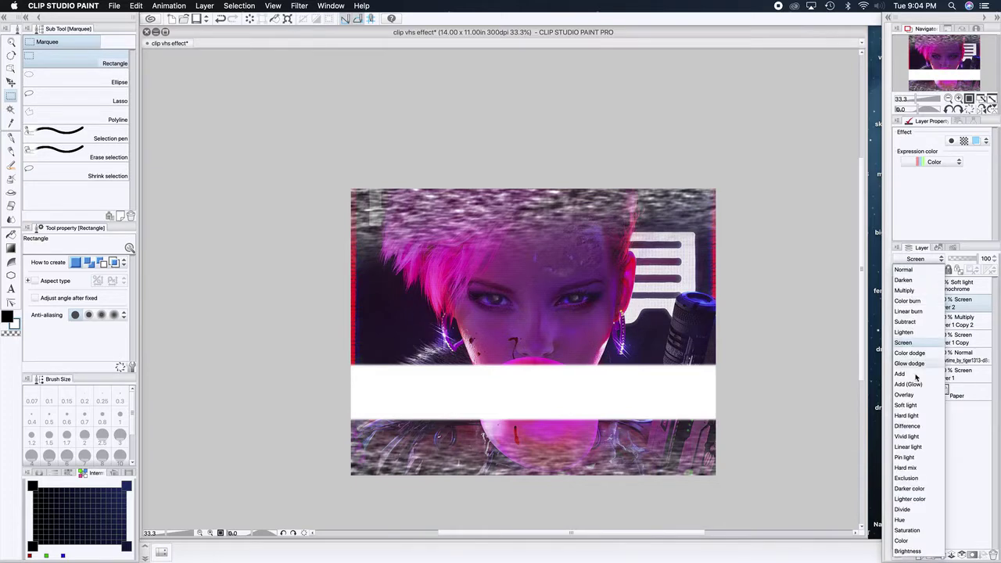
{"action": "left_click", "coordinate": [908, 395]}
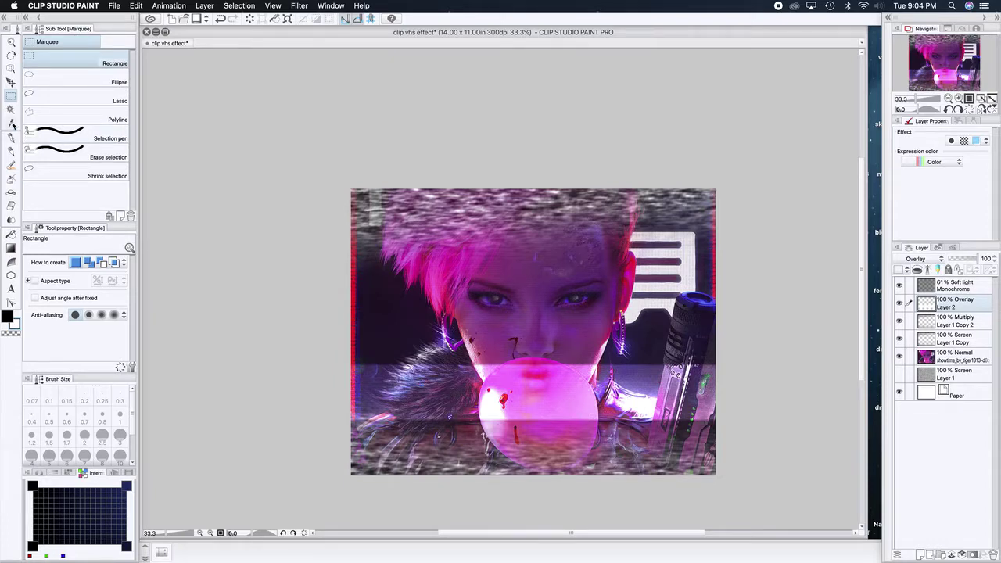
Try erasing the band's upper edge with the Soft eraser at size 100 and reducing Layer 2's opacity to 85%
{"action": "left_click", "coordinate": [11, 206]}
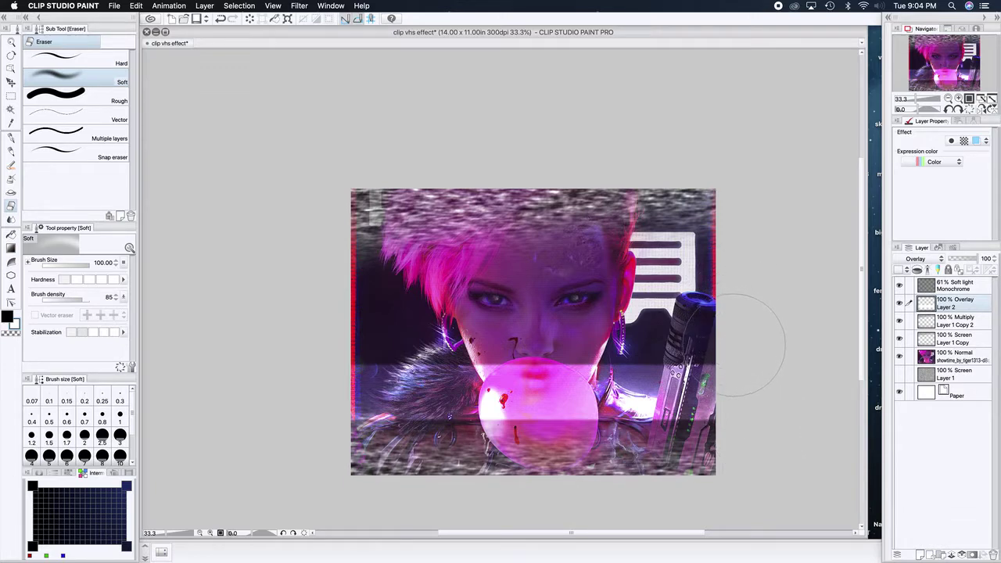
{"action": "mouse_move", "coordinate": [735, 344]}
{"action": "left_mouse_down"}
{"action": "mouse_move", "coordinate": [673, 356]}
{"action": "mouse_move", "coordinate": [367, 348]}
{"action": "left_mouse_up"}
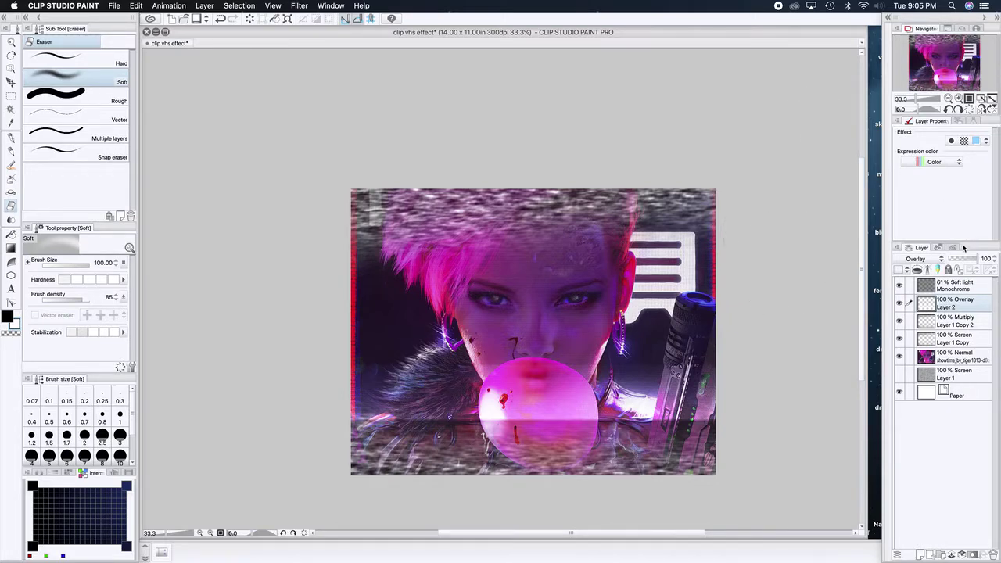
{"action": "left_click_drag", "start_coordinate": [978, 260], "coordinate": [972, 262]}
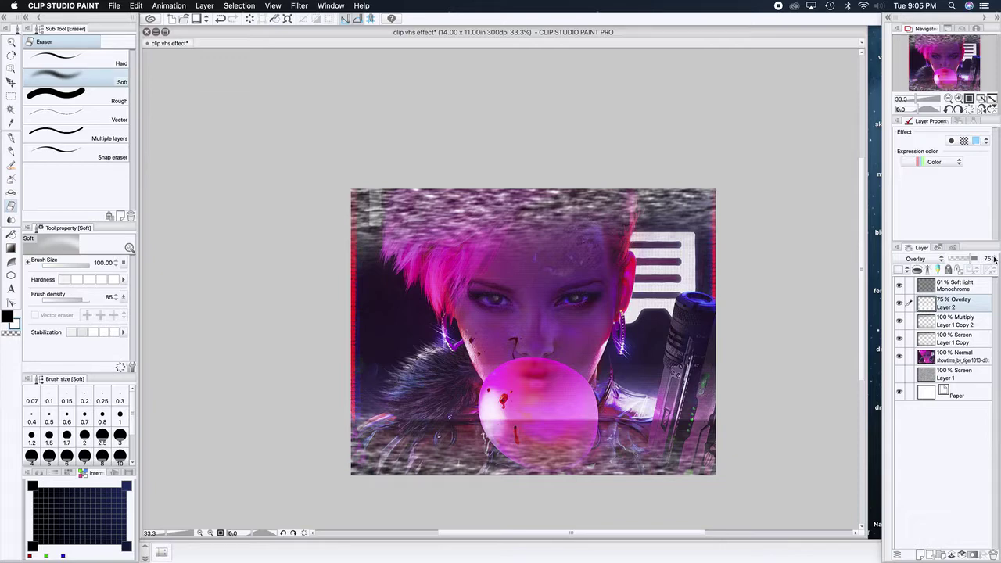
{"action": "left_click_drag", "start_coordinate": [994, 259], "coordinate": [994, 260]}
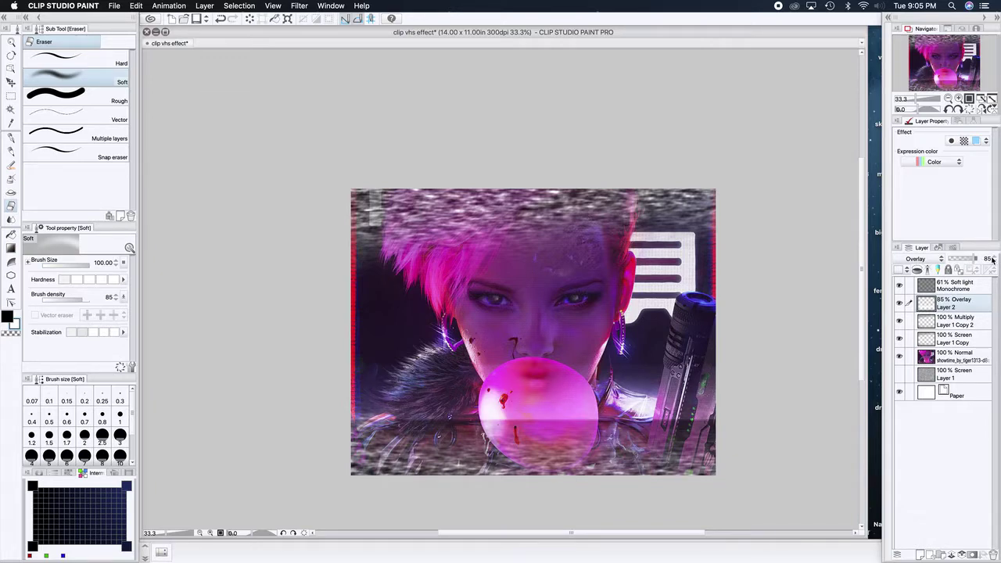
{"action": "left_click", "coordinate": [991, 261]}
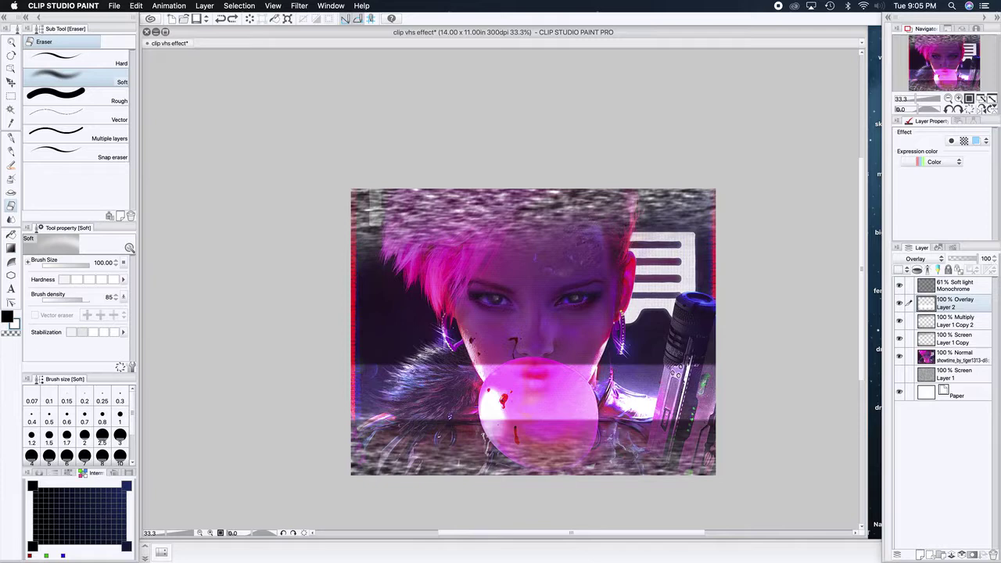
Set Layer 2's opacity to 75% and make the portrait image layer active
{"action": "left_click_drag", "start_coordinate": [977, 262], "coordinate": [971, 262]}
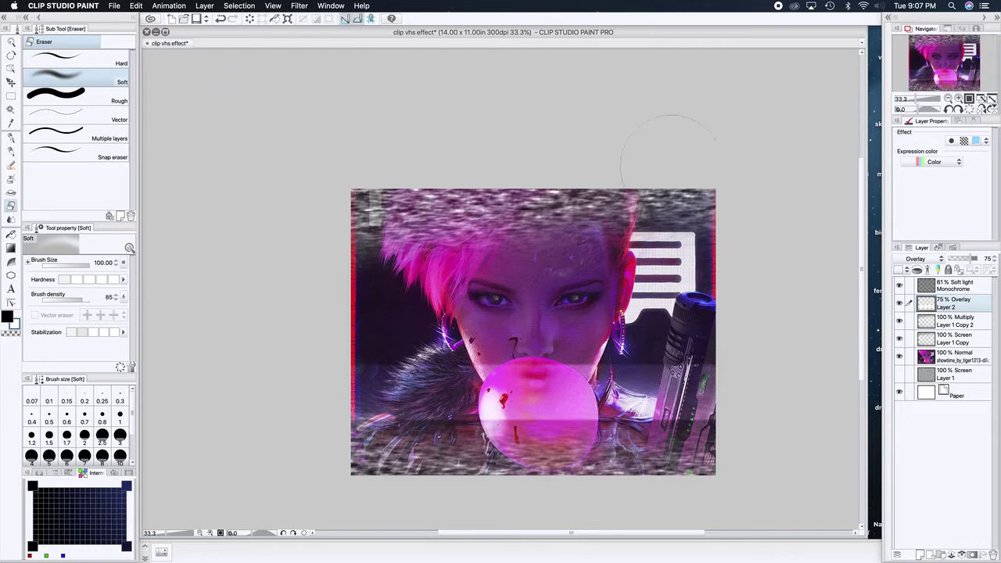
{"action": "right_click", "coordinate": [964, 359]}
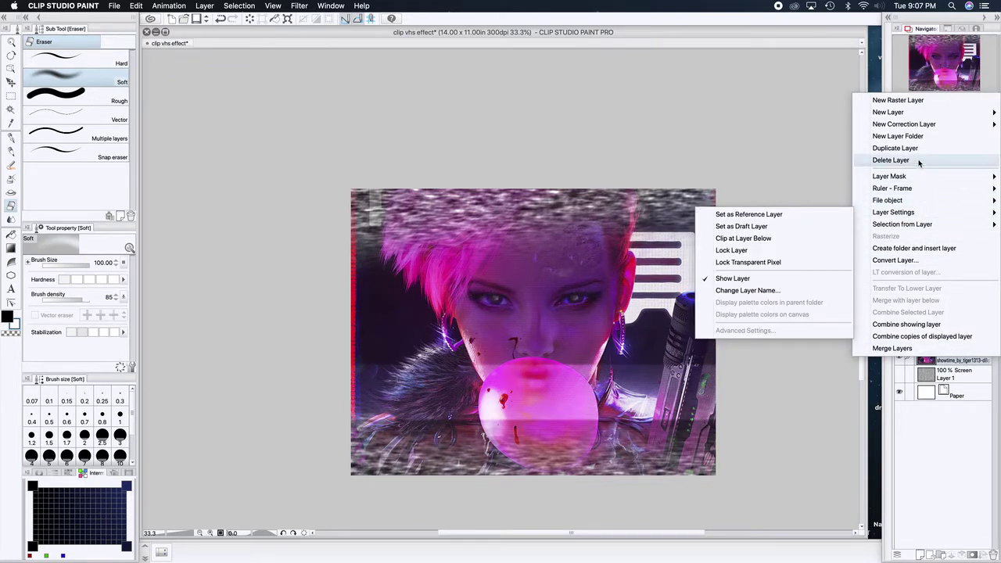
{"action": "key", "text": "Escape"}
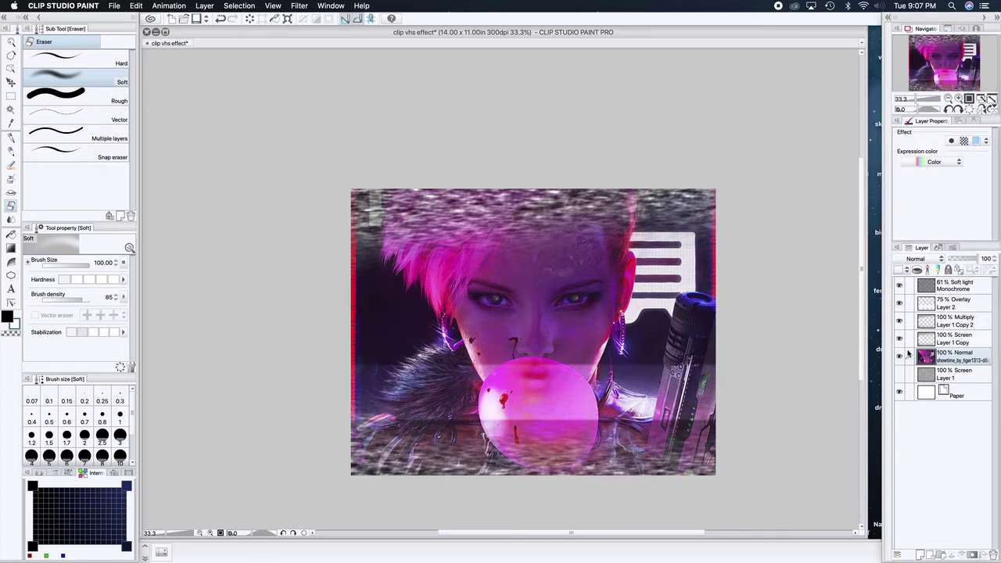
Duplicate the portrait image layer by copying and pasting it within the canvas
{"action": "key", "text": "super+c"}
{"action": "key", "text": "super+v"}
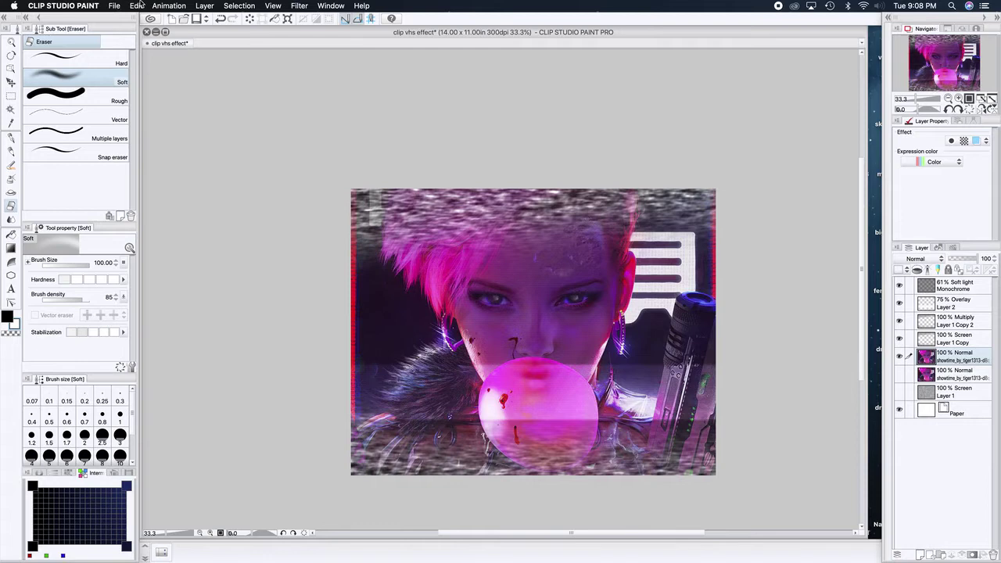
{"action": "left_click", "coordinate": [138, 5]}
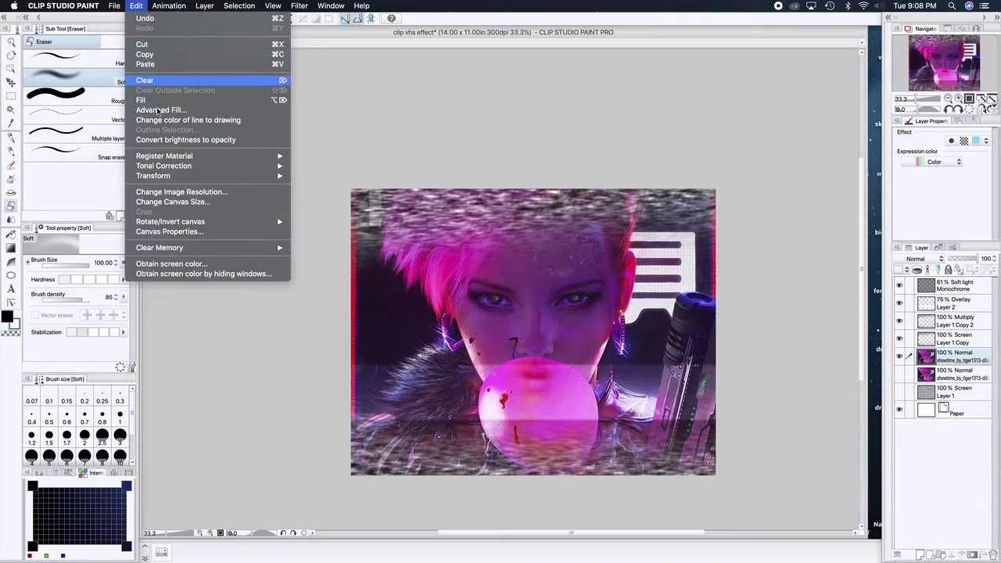
{"action": "mouse_move", "coordinate": [168, 165]}
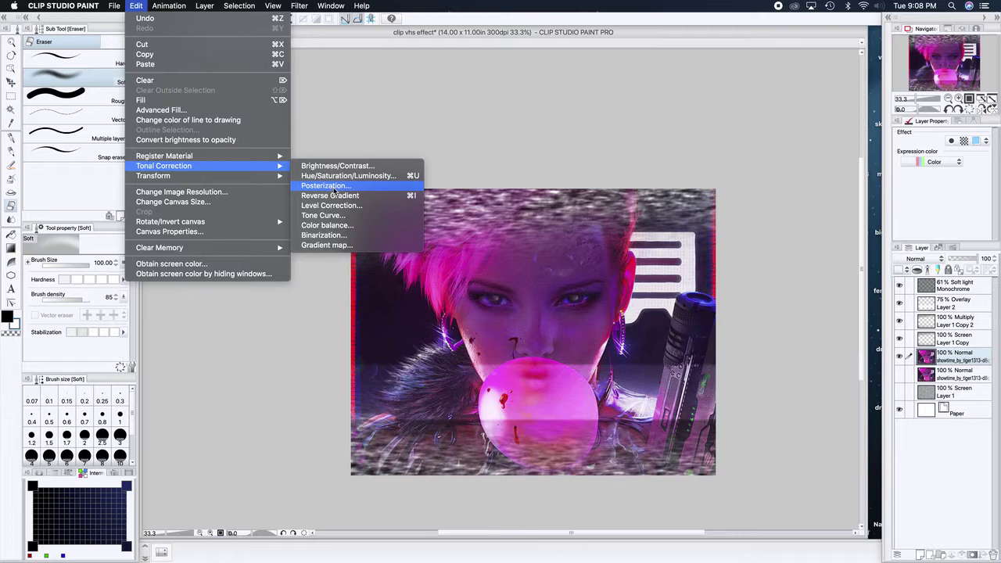
{"action": "left_click", "coordinate": [334, 186]}
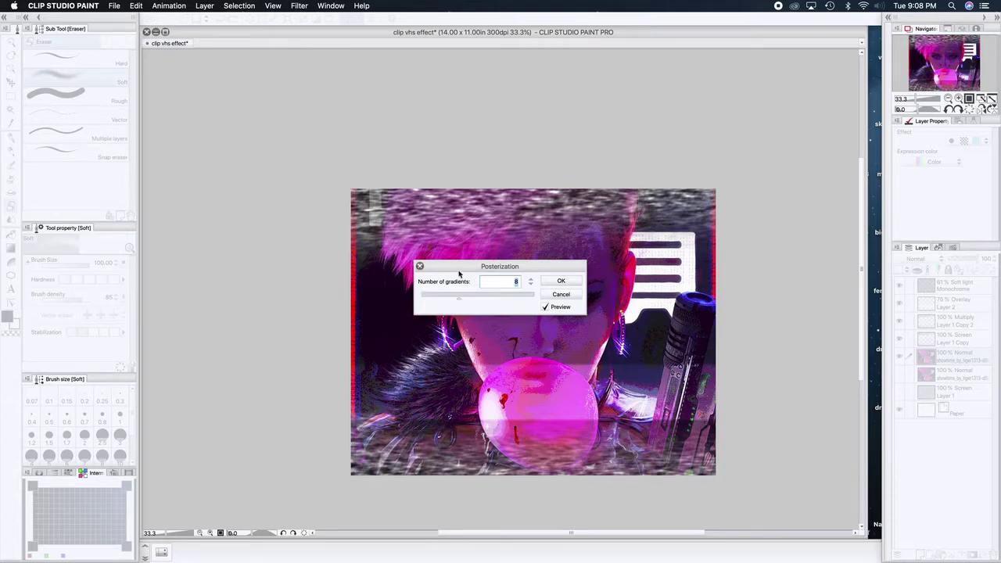
{"action": "left_click_drag", "start_coordinate": [476, 266], "coordinate": [774, 261]}
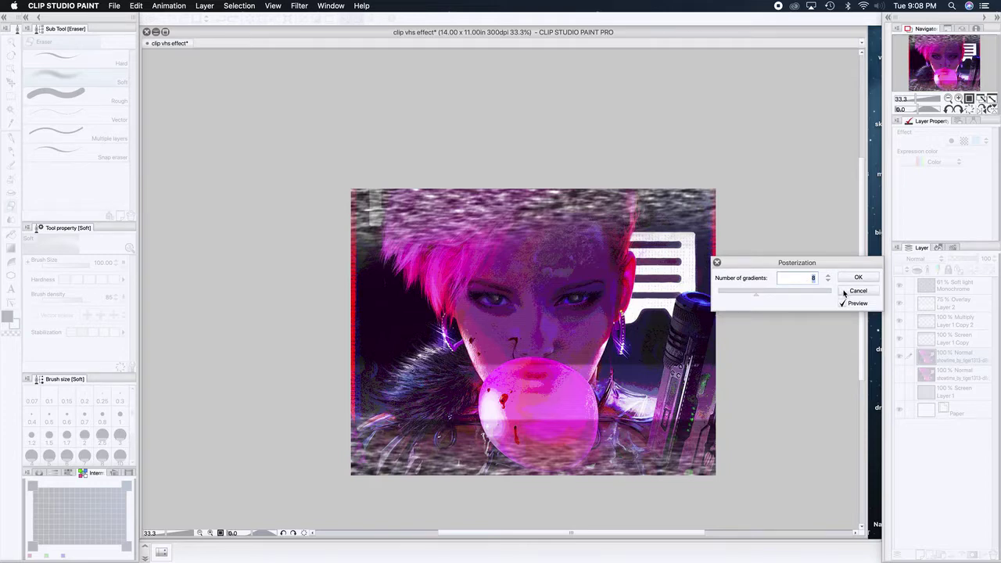
{"action": "left_click", "coordinate": [769, 300]}
{"action": "left_click_drag", "start_coordinate": [769, 300], "coordinate": [739, 299]}
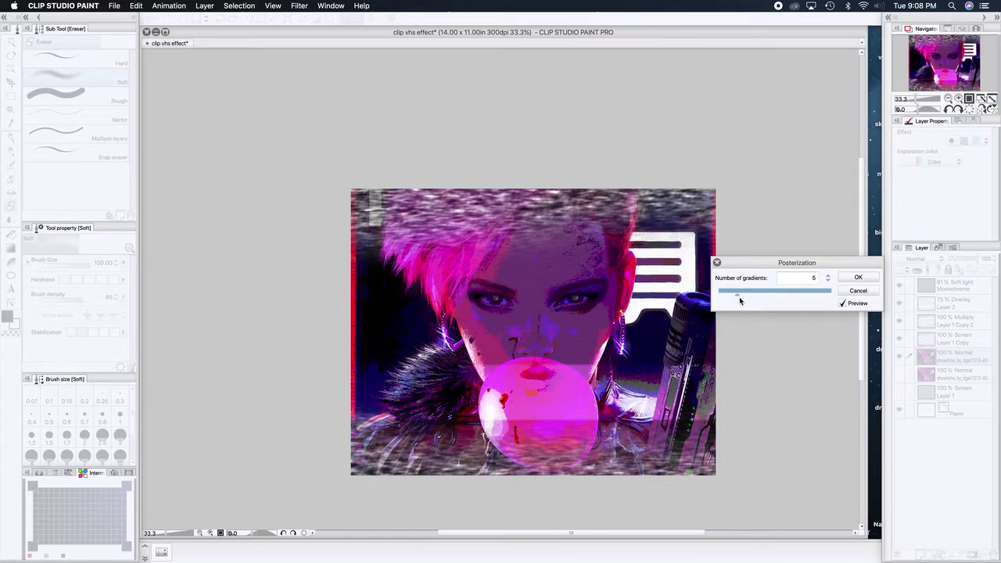
{"action": "left_click_drag", "start_coordinate": [737, 301], "coordinate": [739, 299]}
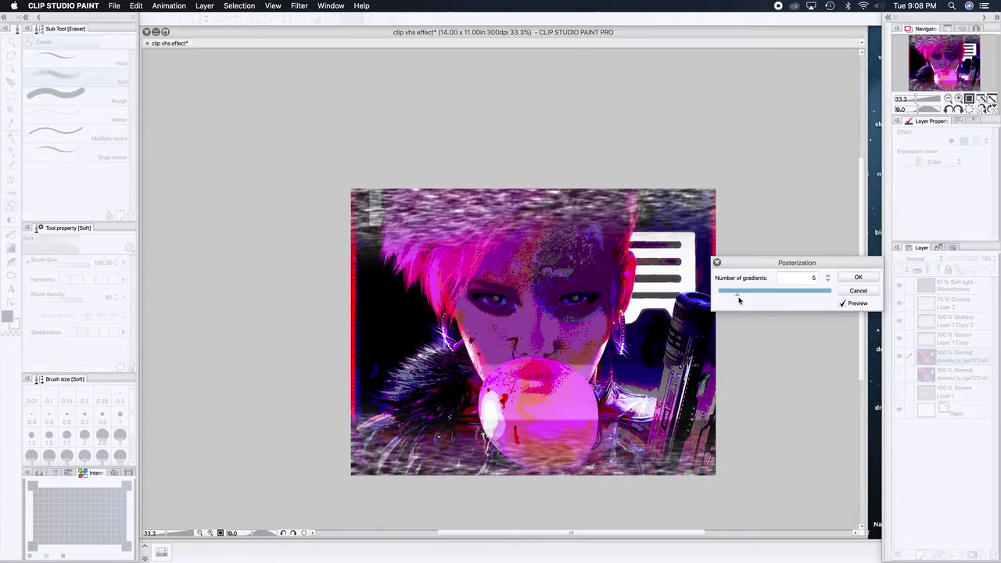
{"action": "left_click", "coordinate": [852, 291]}
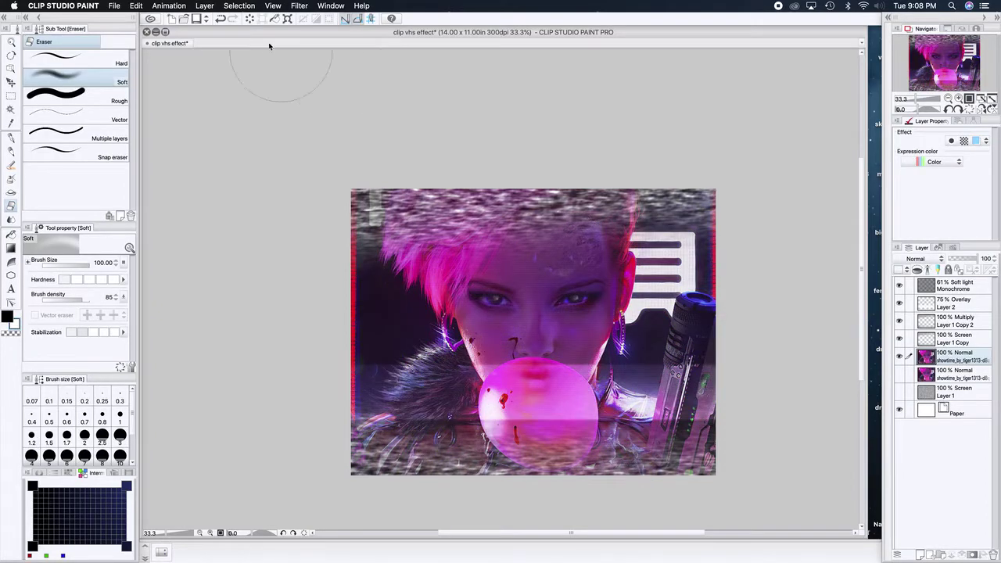
Start a Tone Curve correction on the upper portrait layer and raise the black point of the RGB curve
{"action": "left_click", "coordinate": [167, 6]}
{"action": "mouse_move", "coordinate": [136, 6]}
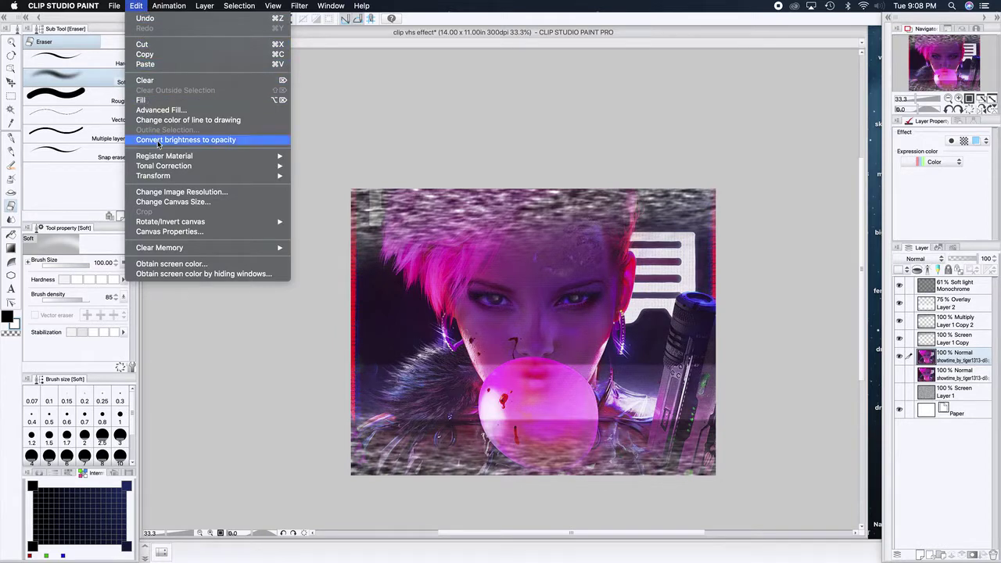
{"action": "mouse_move", "coordinate": [165, 166]}
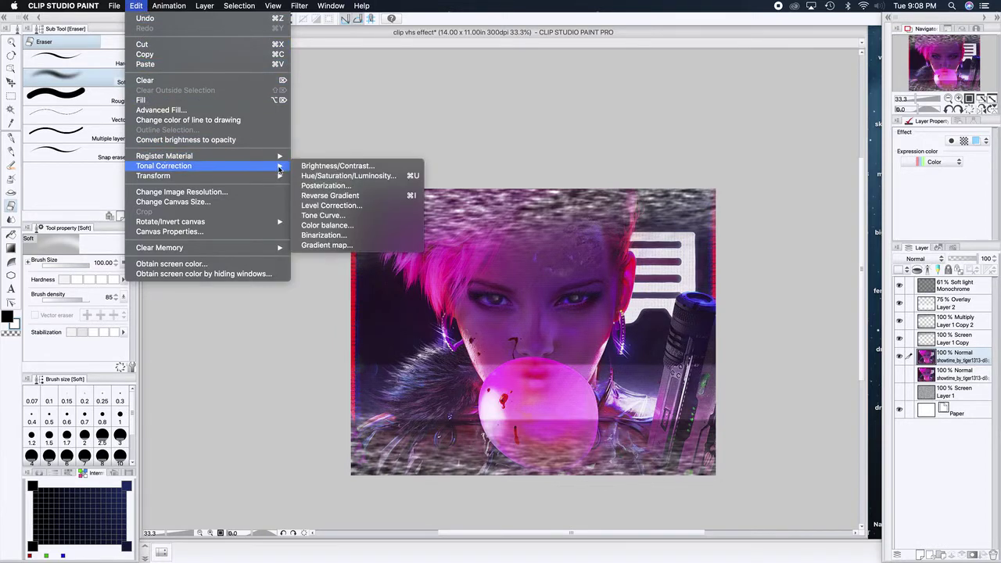
{"action": "left_click", "coordinate": [311, 216]}
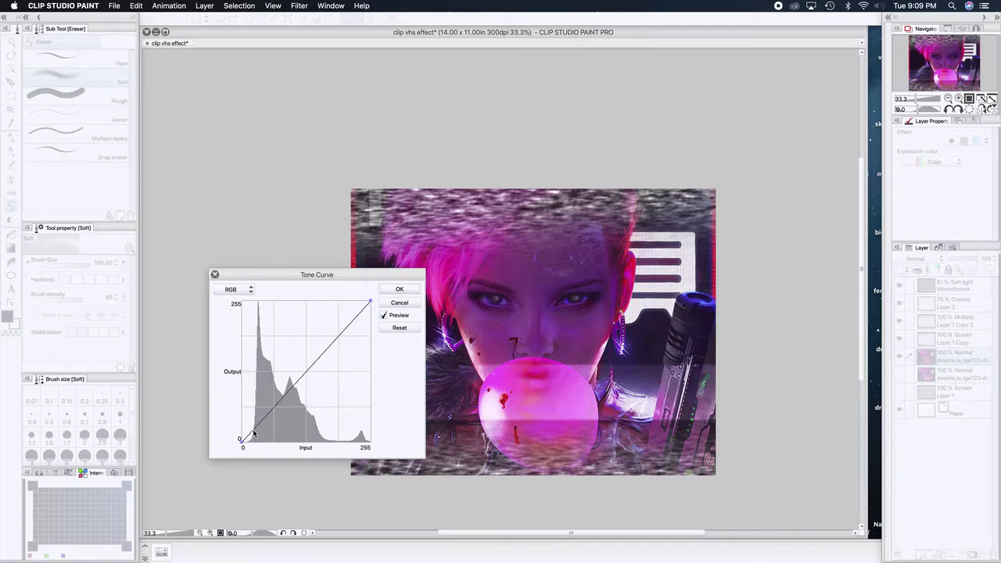
{"action": "left_click", "coordinate": [241, 439]}
{"action": "left_click_drag", "start_coordinate": [242, 441], "coordinate": [242, 405]}
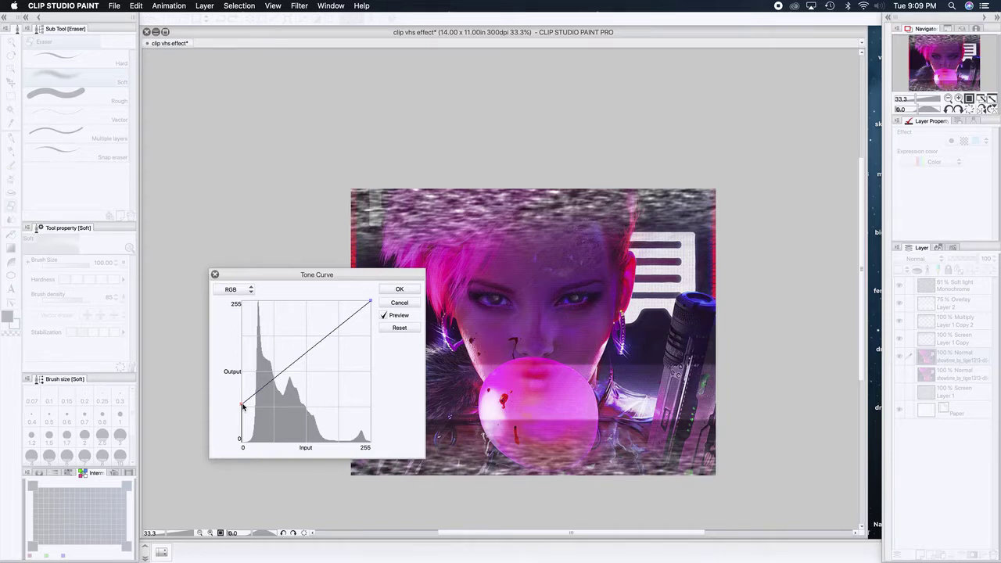
{"action": "mouse_move", "coordinate": [242, 406]}
{"action": "left_mouse_down"}
{"action": "mouse_move", "coordinate": [243, 379]}
{"action": "mouse_move", "coordinate": [249, 395]}
{"action": "left_mouse_up"}
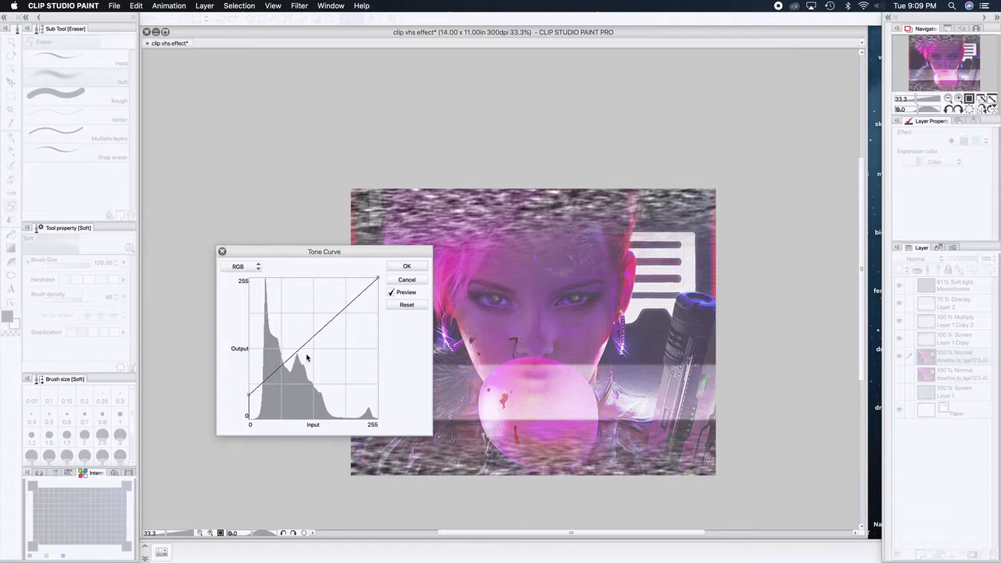
Shape the RGB tone curve into a gentle S with two middle points, lower its black point slightly, and apply it
{"action": "left_click_drag", "start_coordinate": [306, 357], "coordinate": [313, 365]}
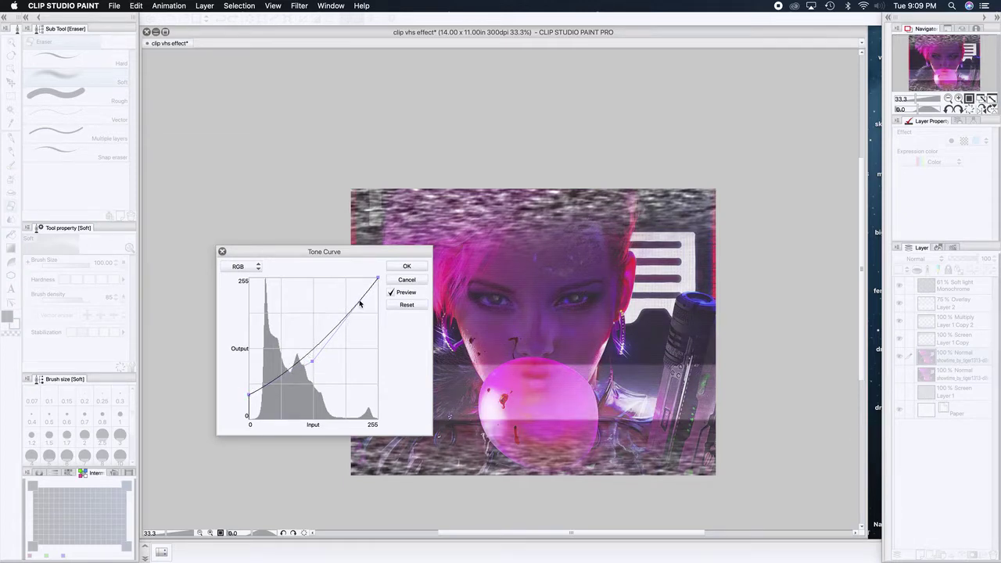
{"action": "left_click_drag", "start_coordinate": [345, 316], "coordinate": [330, 314]}
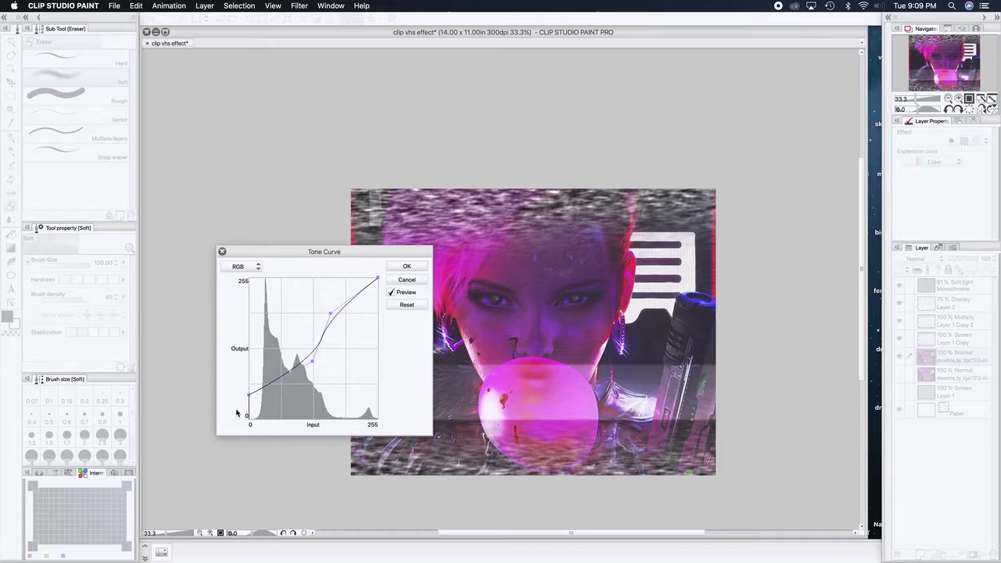
{"action": "left_click_drag", "start_coordinate": [248, 395], "coordinate": [248, 405]}
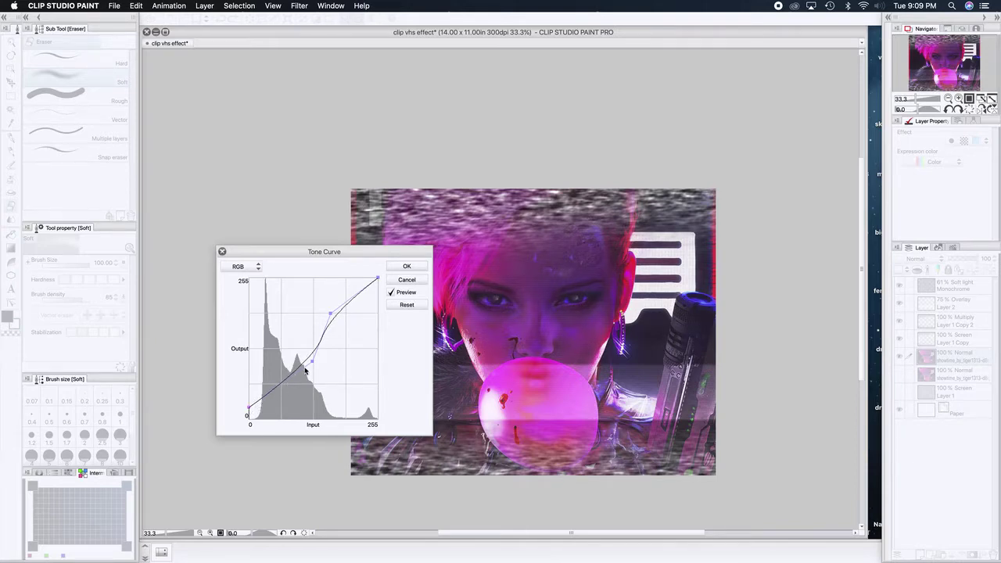
{"action": "left_click_drag", "start_coordinate": [311, 363], "coordinate": [304, 360]}
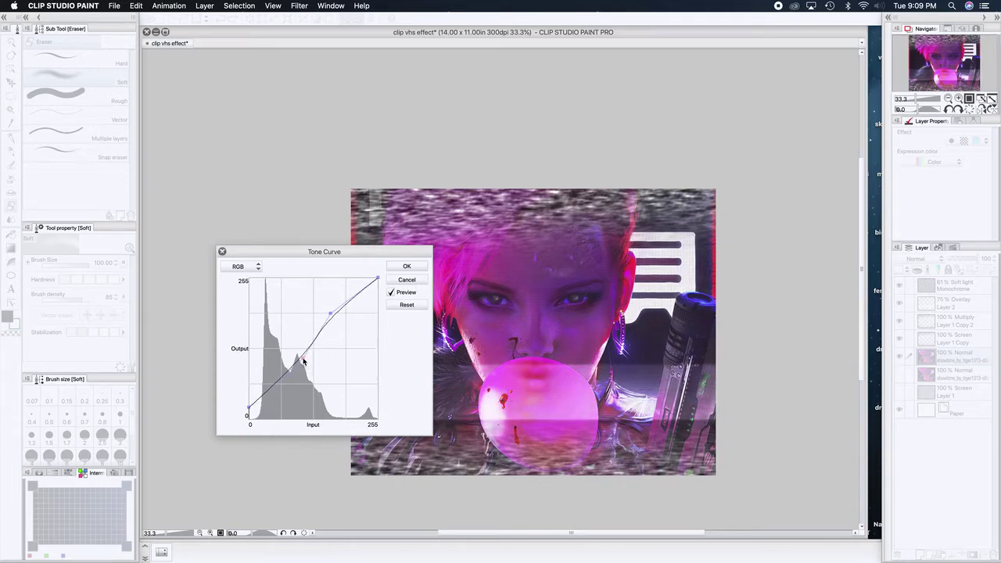
{"action": "left_click_drag", "start_coordinate": [330, 313], "coordinate": [328, 312]}
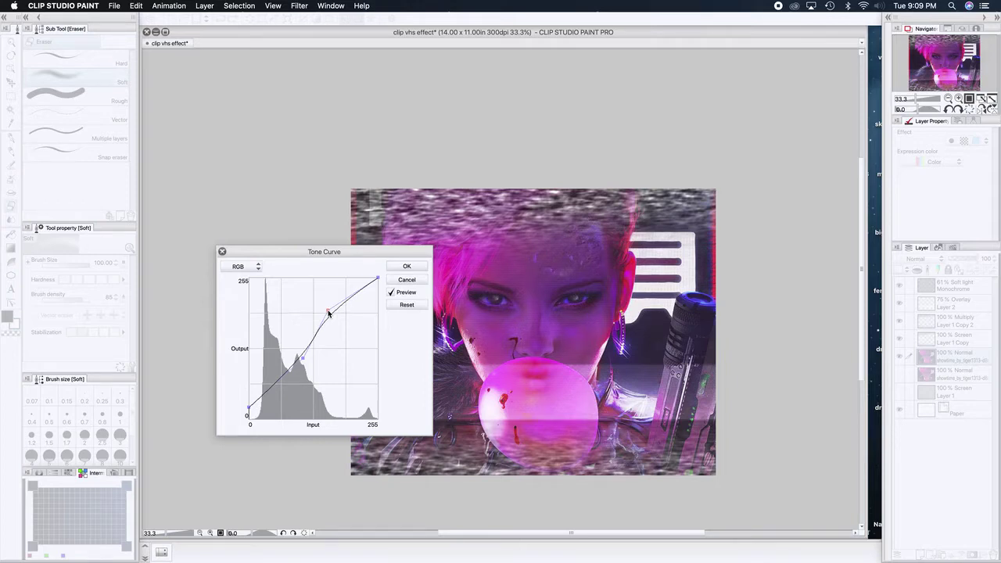
{"action": "left_click", "coordinate": [392, 294]}
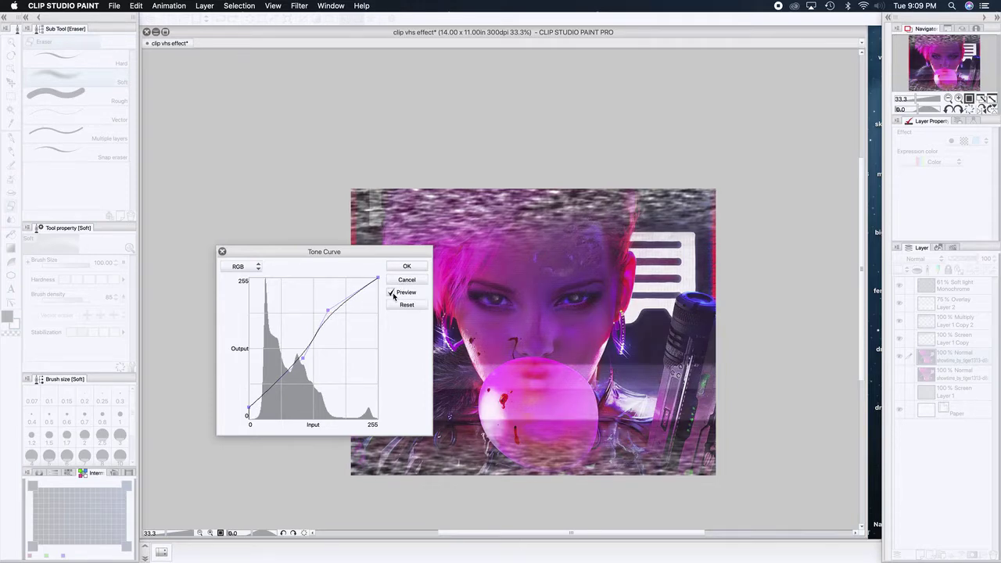
{"action": "left_click", "coordinate": [399, 267]}
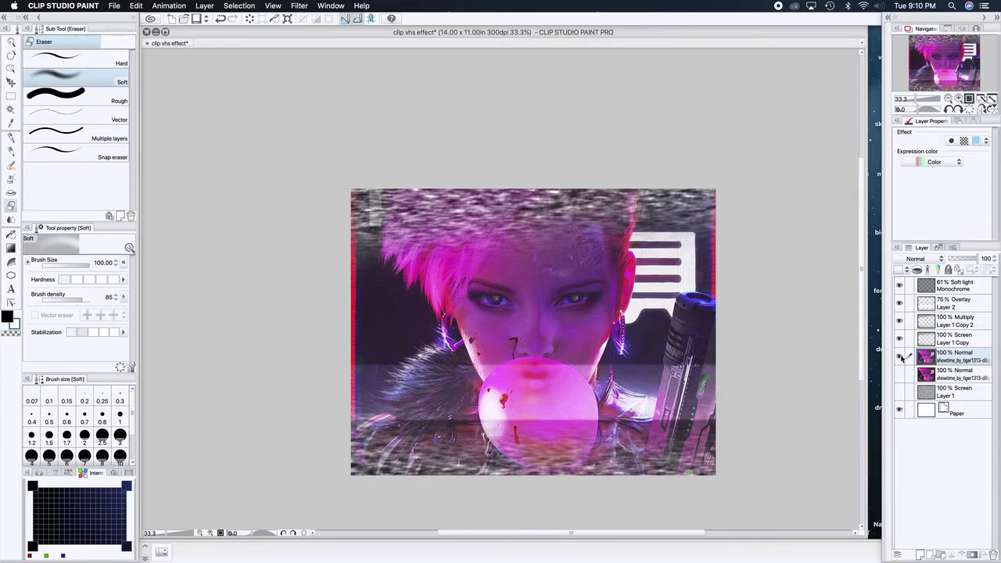
Hide the tone-corrected portrait layer, show the portrait layer beneath it, and duplicate that one
{"action": "left_click", "coordinate": [900, 357]}
{"action": "left_click", "coordinate": [901, 375]}
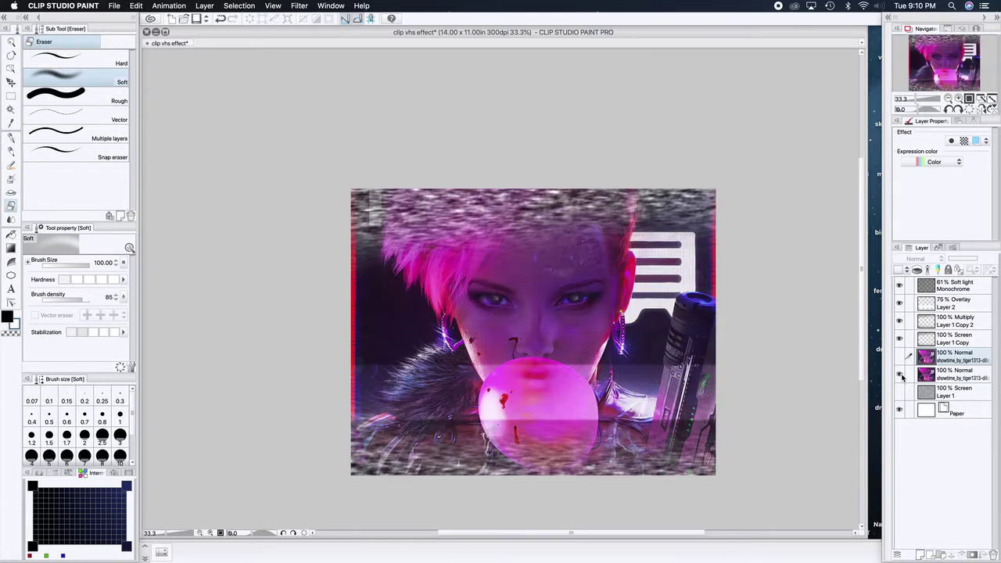
{"action": "right_click", "coordinate": [947, 378]}
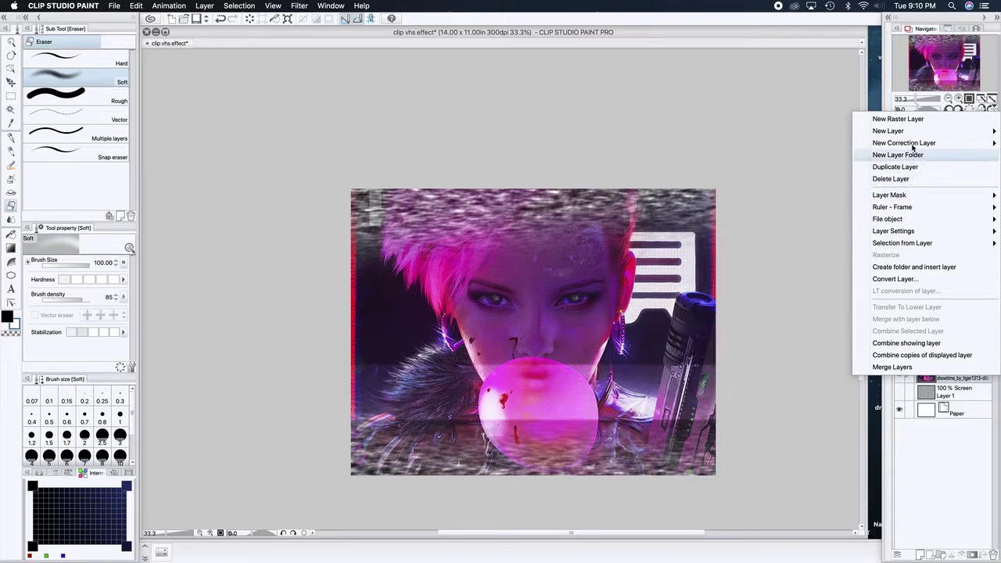
{"action": "mouse_move", "coordinate": [912, 137]}
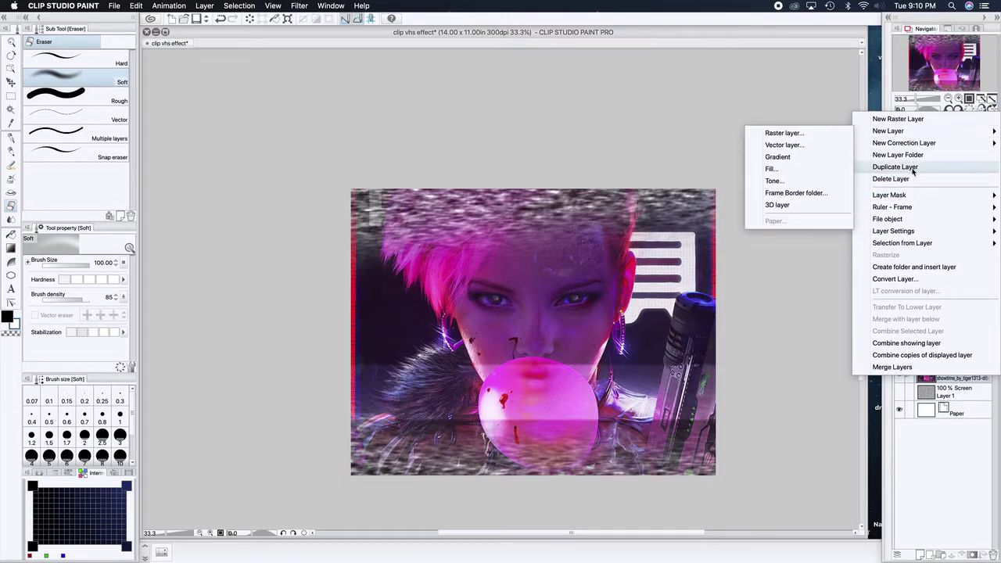
{"action": "left_click", "coordinate": [912, 168]}
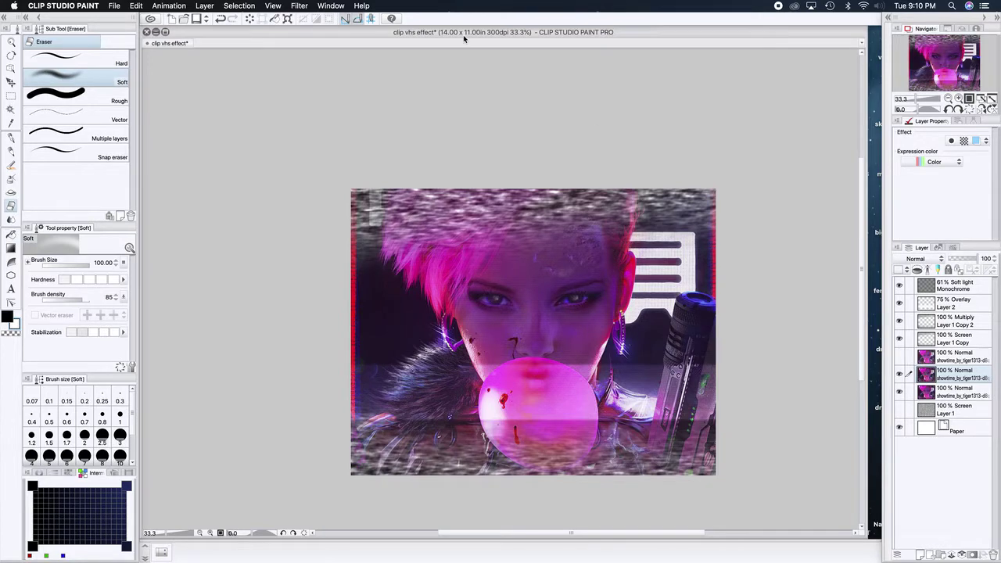
Apply a strong Gaussian blur to the new duplicate of the portrait layer
{"action": "left_click", "coordinate": [286, 7]}
{"action": "mouse_move", "coordinate": [300, 6]}
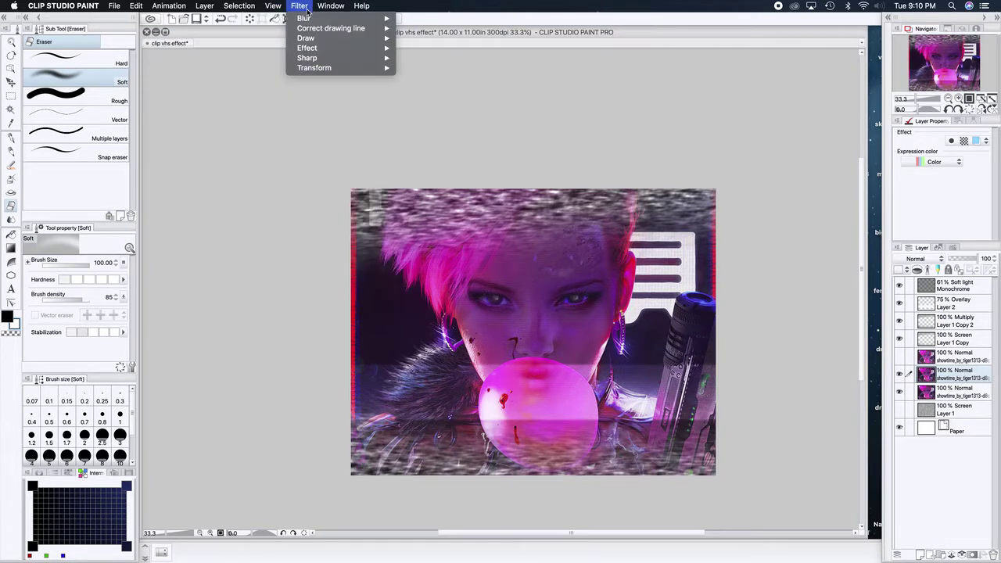
{"action": "mouse_move", "coordinate": [313, 37]}
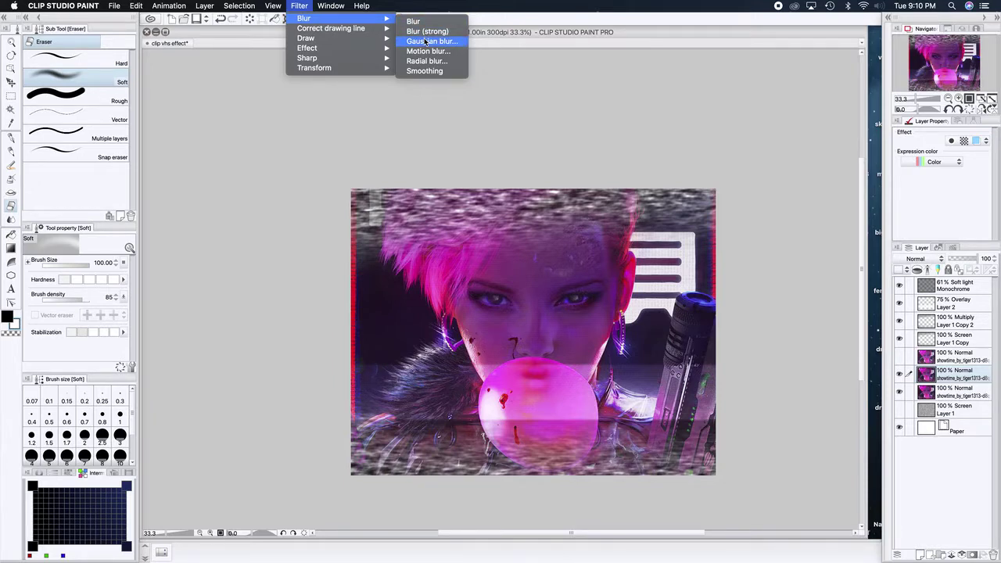
{"action": "left_click", "coordinate": [426, 41]}
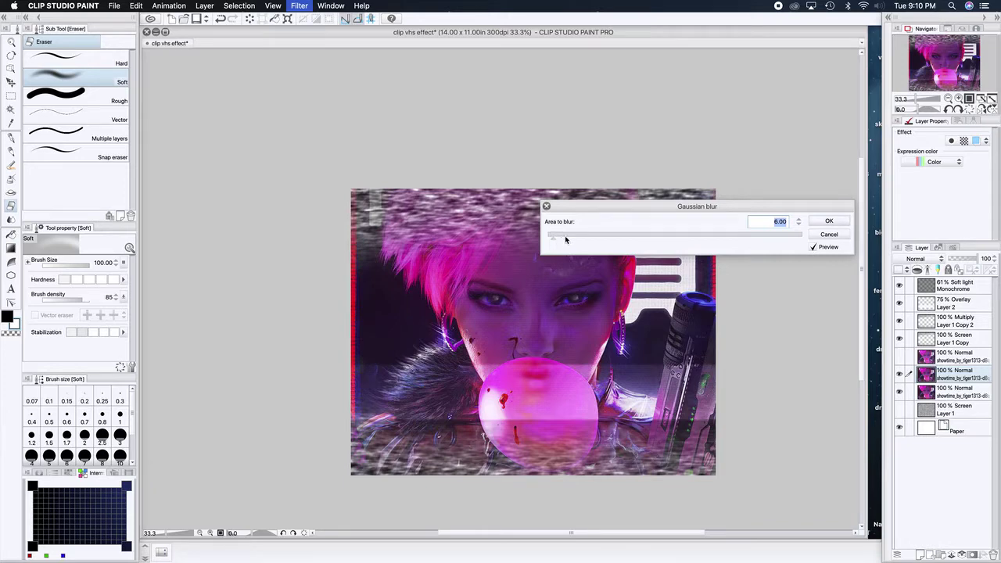
{"action": "left_click_drag", "start_coordinate": [565, 239], "coordinate": [568, 240]}
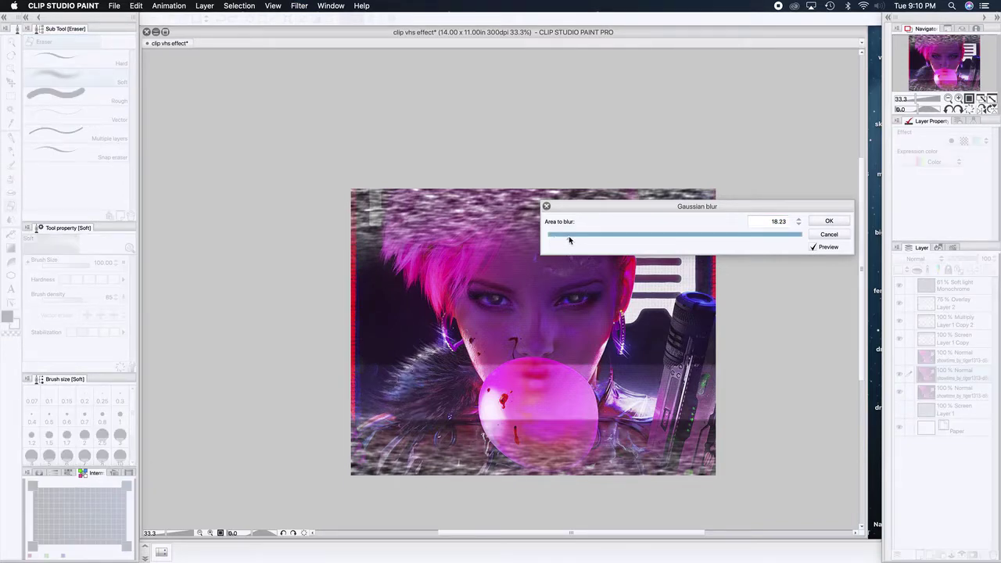
{"action": "left_click_drag", "start_coordinate": [569, 240], "coordinate": [575, 241]}
{"action": "left_click_drag", "start_coordinate": [574, 241], "coordinate": [586, 243]}
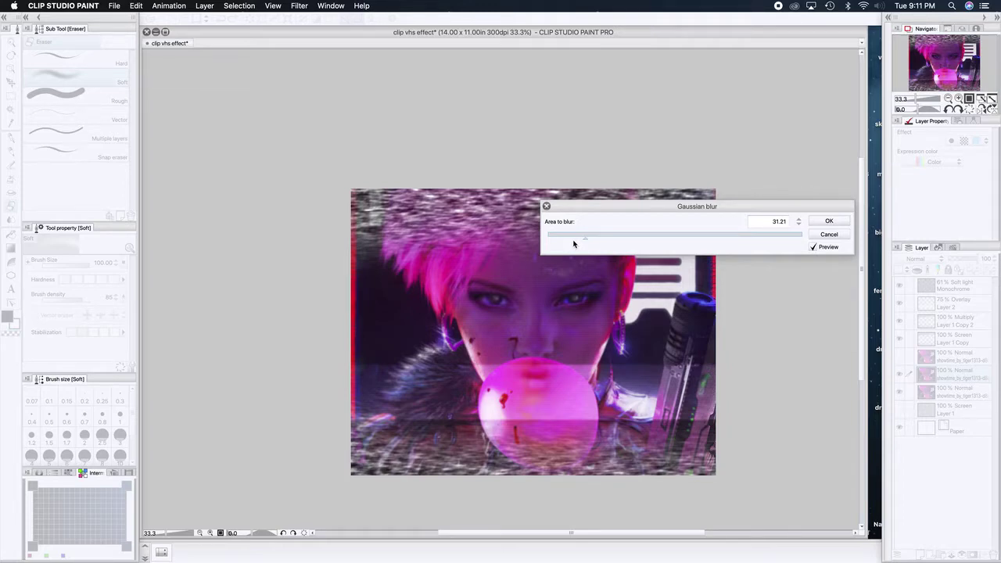
{"action": "left_click_drag", "start_coordinate": [586, 237], "coordinate": [619, 246]}
{"action": "left_click", "coordinate": [834, 221]}
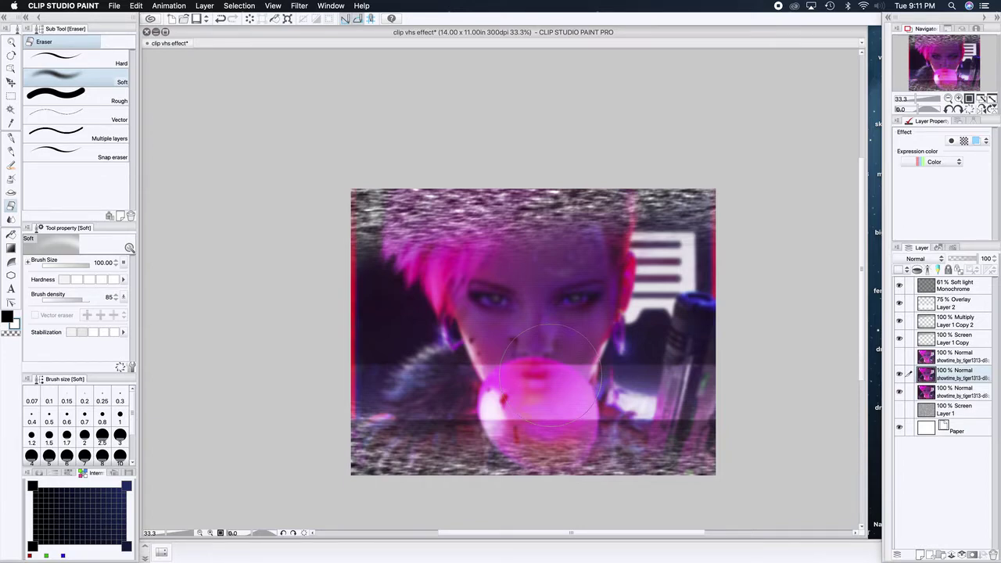
{"action": "key", "text": "super+s"}
Fully desaturate the blurred portrait duplicate with a Hue/Saturation/Luminosity correction, setting Saturation to -100
{"action": "left_click", "coordinate": [136, 5]}
{"action": "mouse_move", "coordinate": [115, 6]}
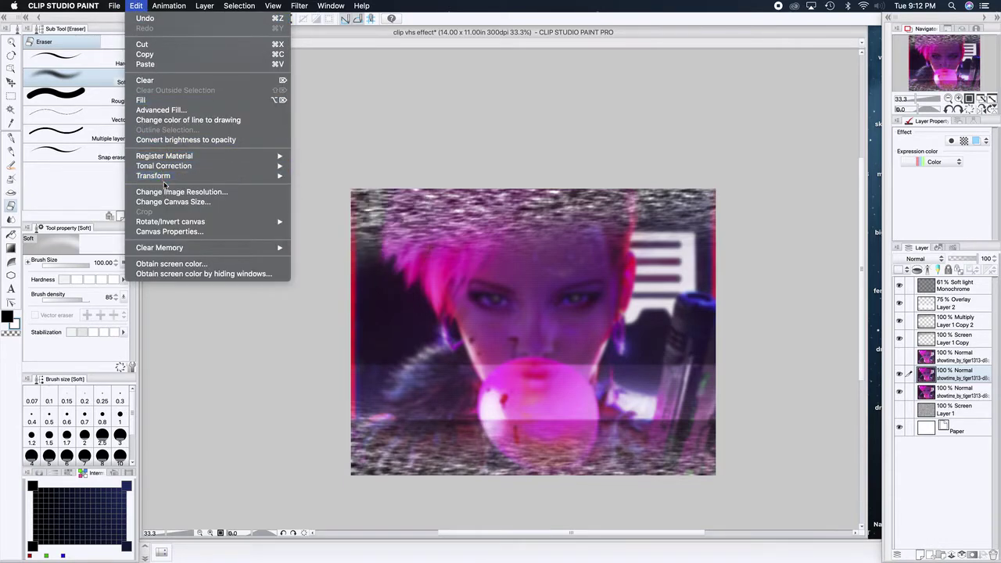
{"action": "mouse_move", "coordinate": [164, 168]}
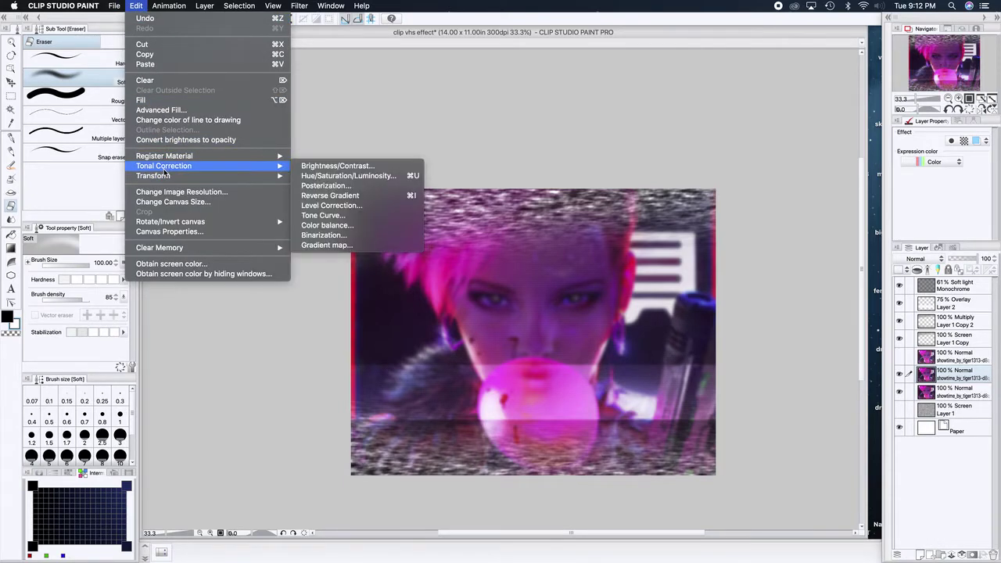
{"action": "left_click", "coordinate": [316, 182]}
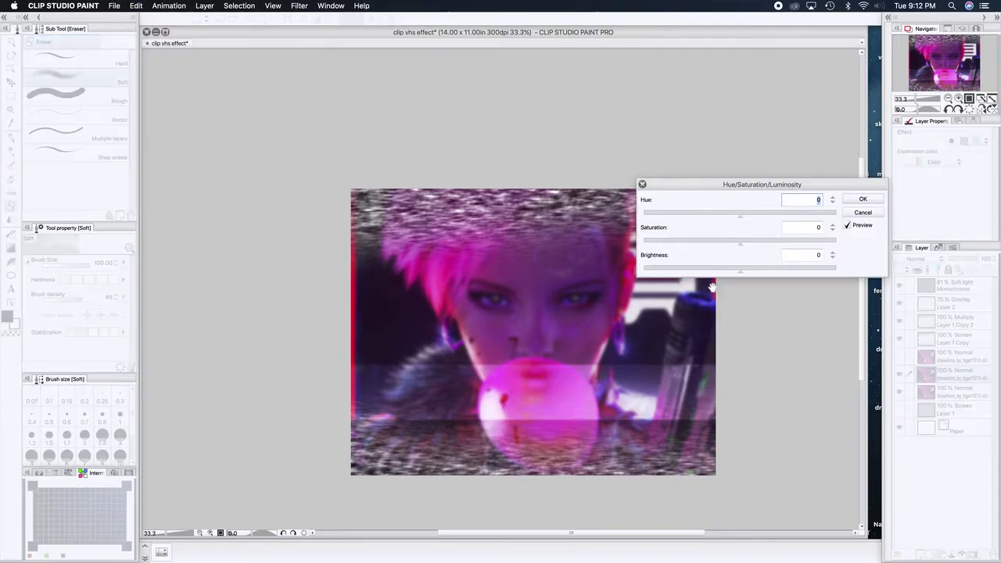
{"action": "left_click_drag", "start_coordinate": [740, 245], "coordinate": [625, 247]}
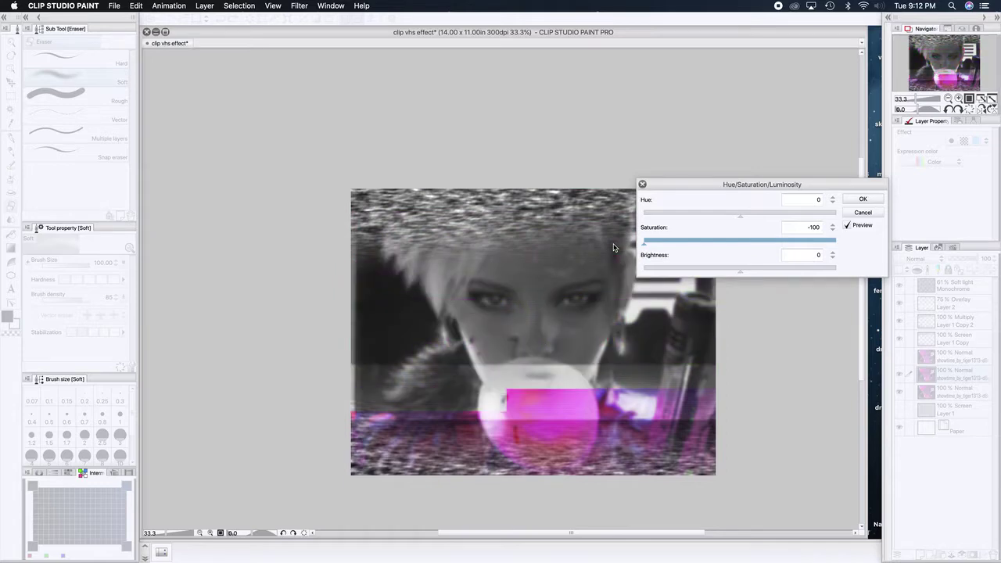
{"action": "left_click_drag", "start_coordinate": [613, 248], "coordinate": [615, 247]}
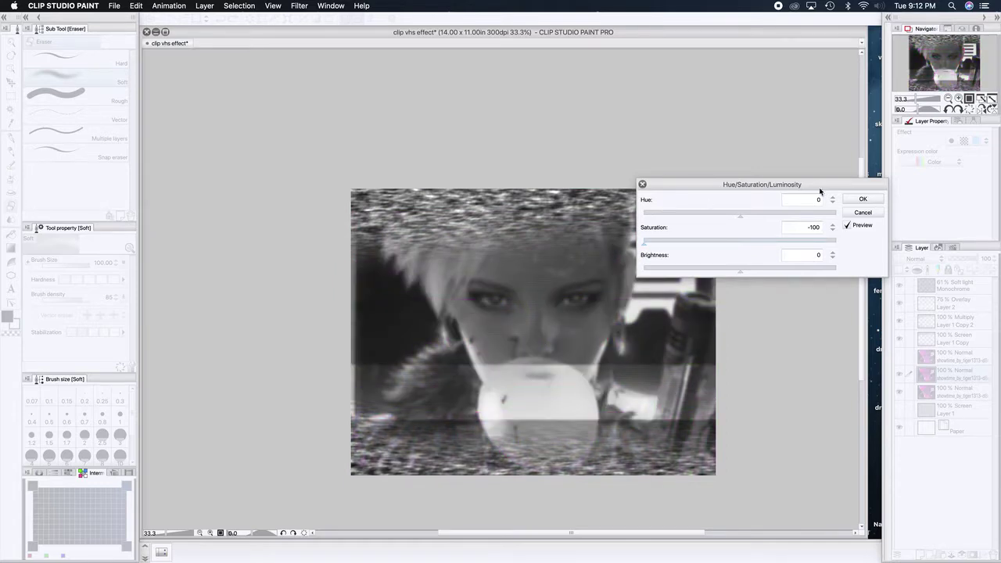
{"action": "left_click", "coordinate": [879, 199]}
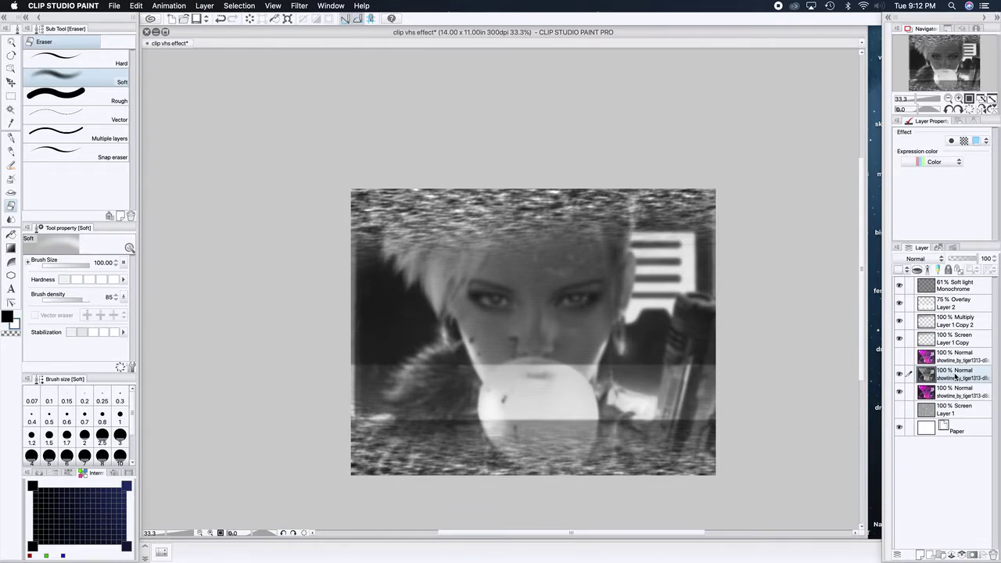
Set the desaturated portrait layer's blending mode to Overlay and lower its opacity to 71%
{"action": "left_click", "coordinate": [916, 259]}
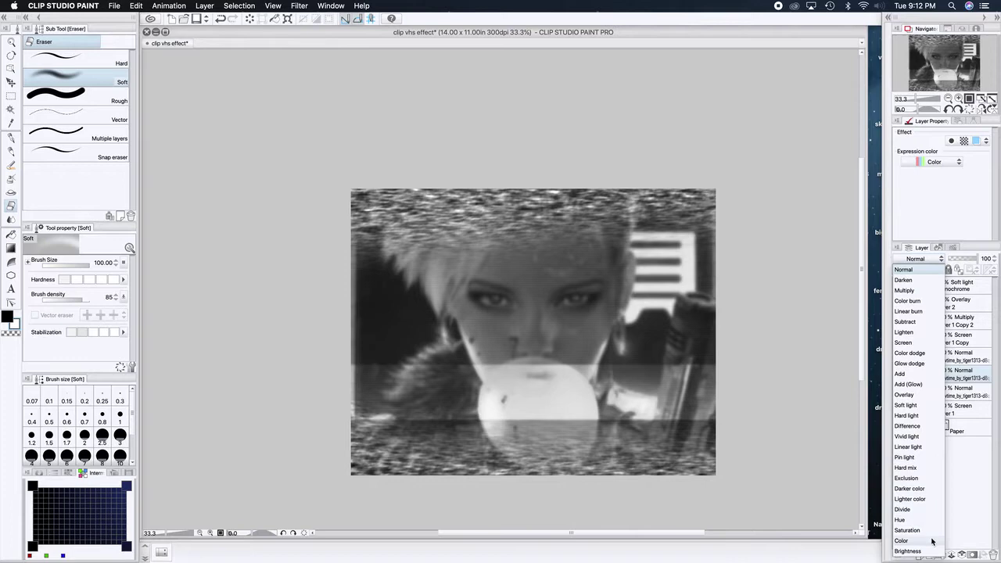
{"action": "left_click", "coordinate": [919, 396]}
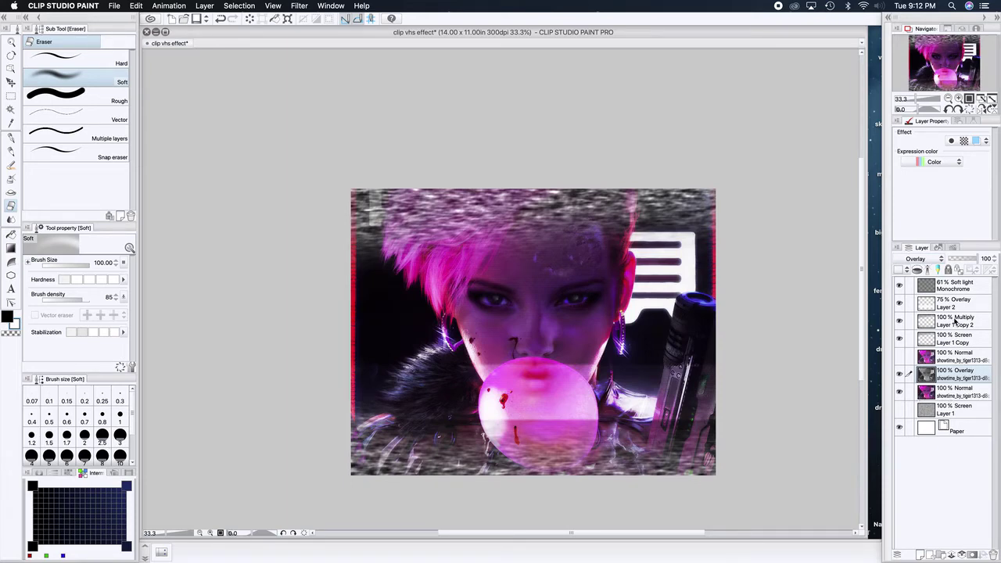
{"action": "left_click_drag", "start_coordinate": [978, 260], "coordinate": [969, 260]}
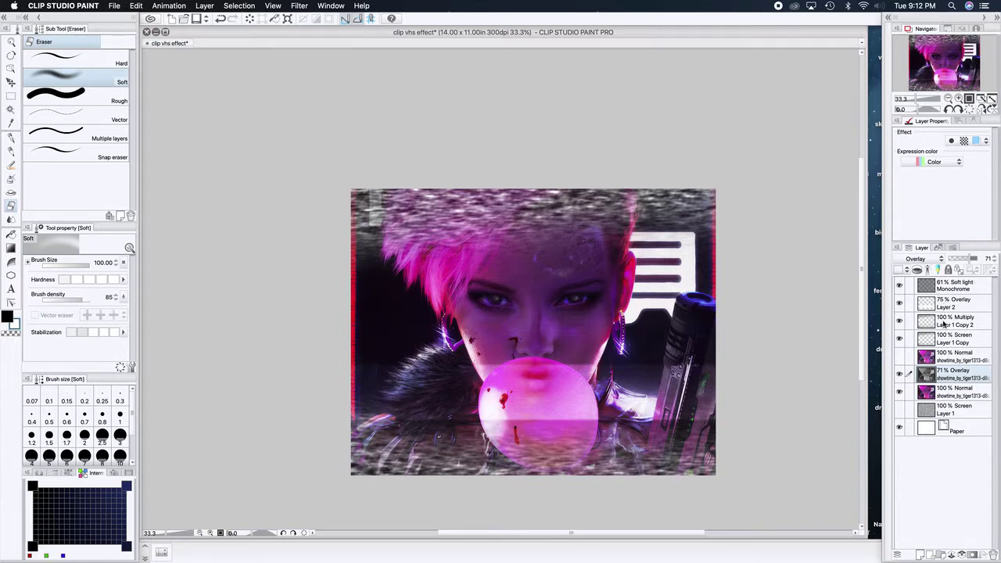
{"action": "left_click", "coordinate": [924, 392]}
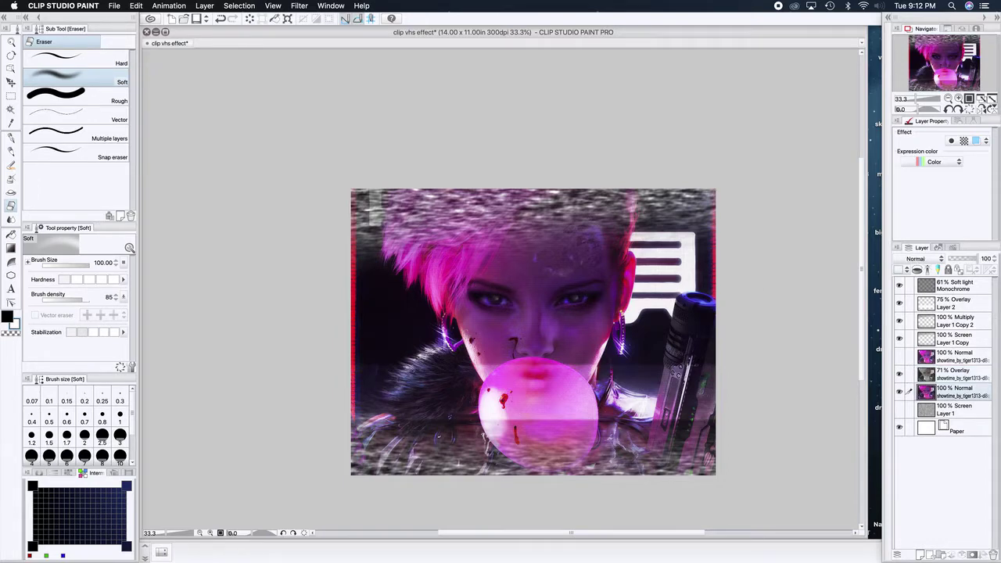
{"action": "left_click", "coordinate": [168, 6]}
{"action": "mouse_move", "coordinate": [136, 6]}
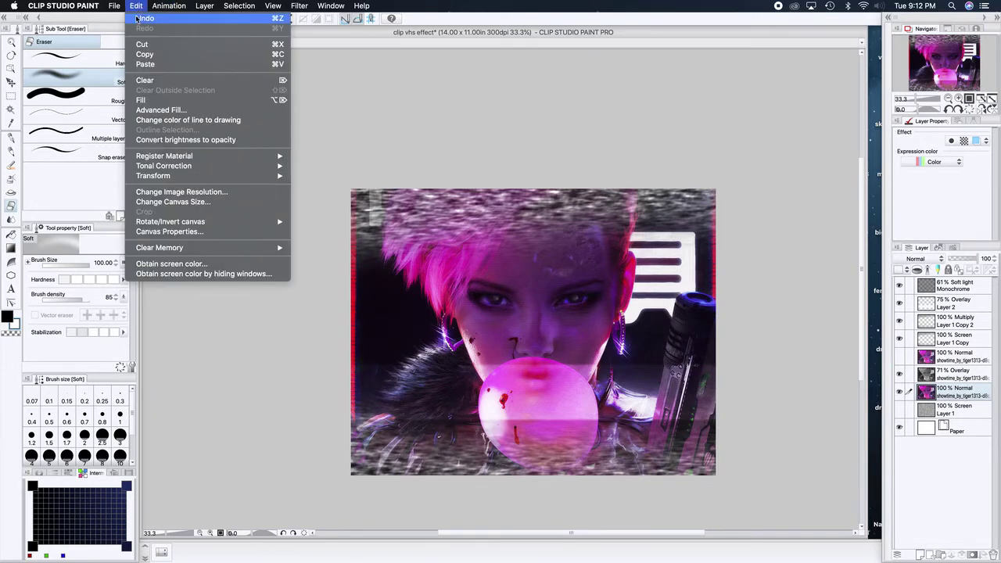
{"action": "mouse_move", "coordinate": [175, 171]}
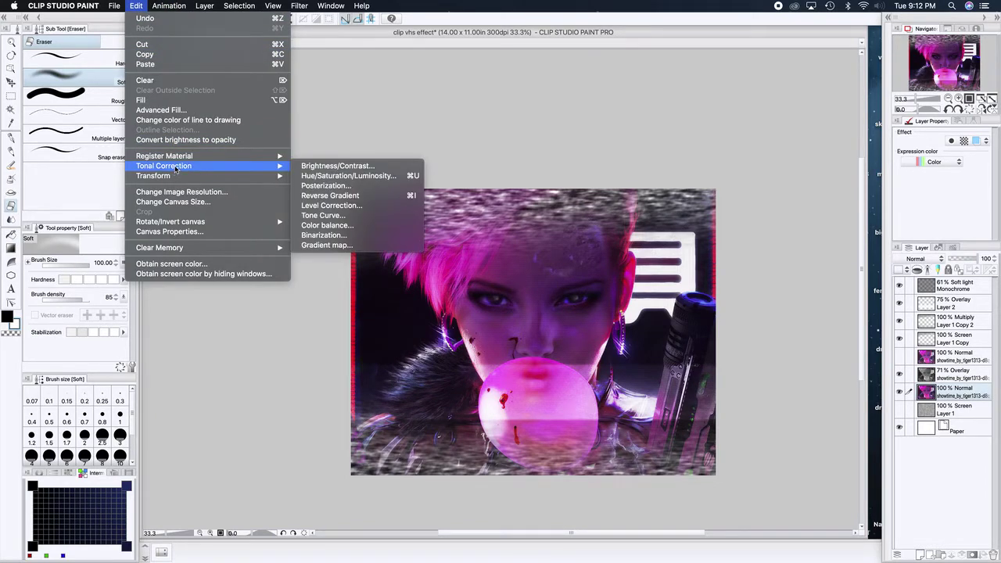
{"action": "left_click", "coordinate": [131, 6]}
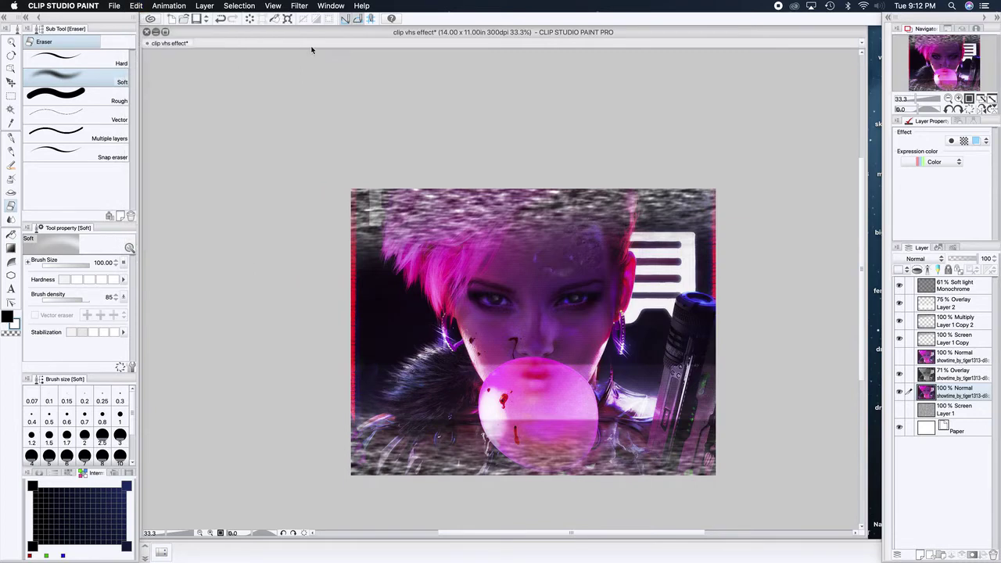
{"action": "left_click", "coordinate": [942, 302]}
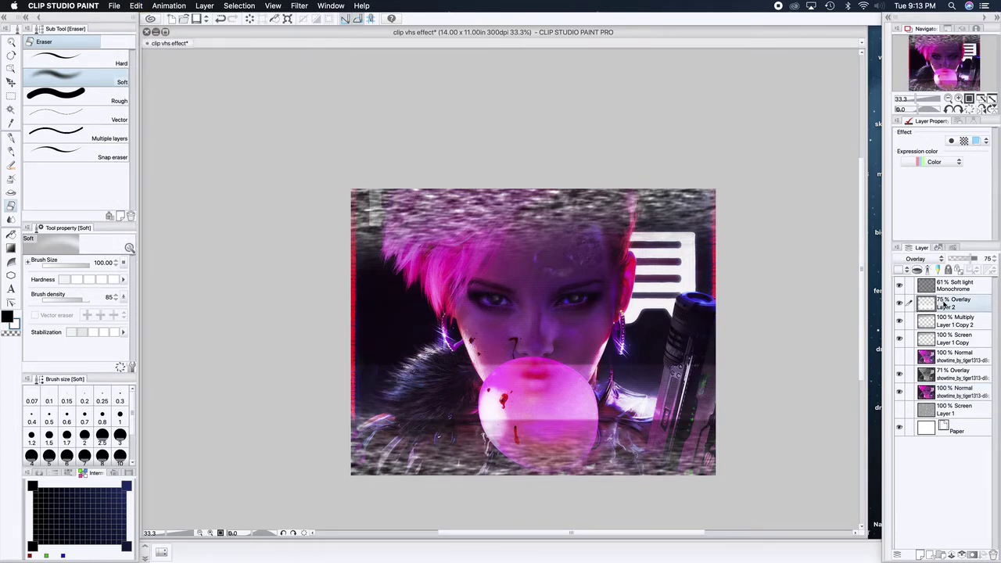
{"action": "left_click", "coordinate": [946, 319]}
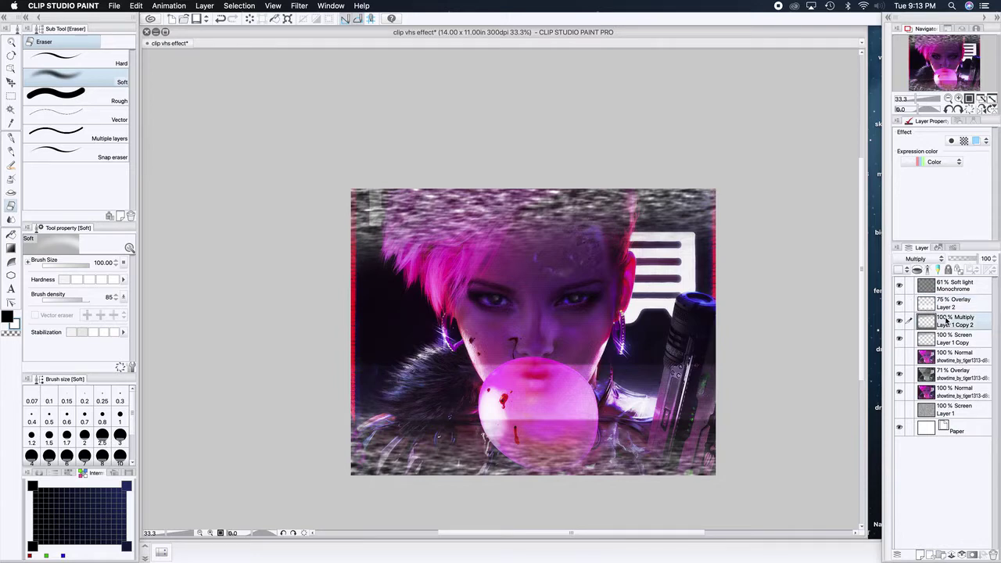
Add a new raster layer above the hidden portrait copy and fill it with Perlin noise at scale 5
{"action": "left_click", "coordinate": [949, 356]}
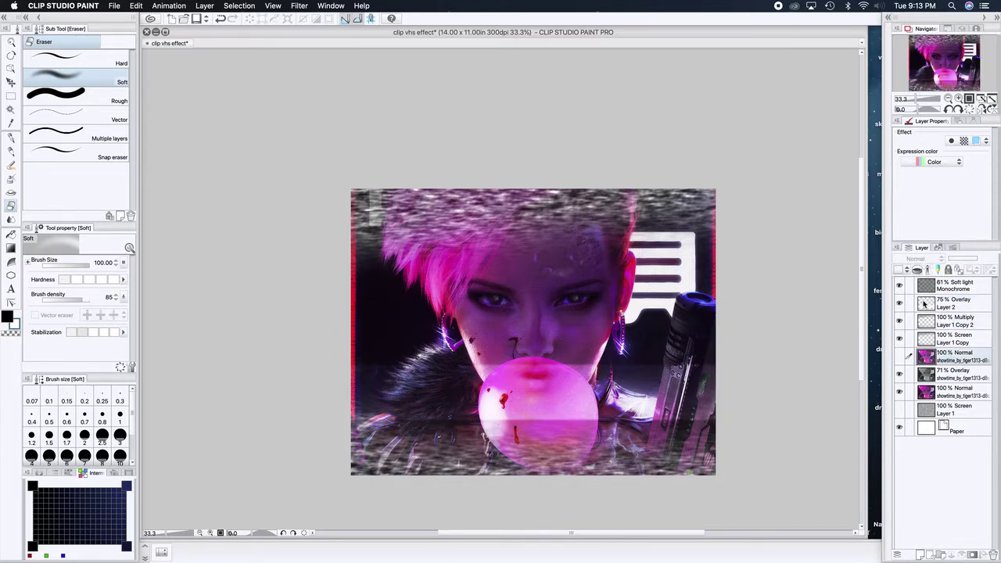
{"action": "left_click", "coordinate": [921, 554]}
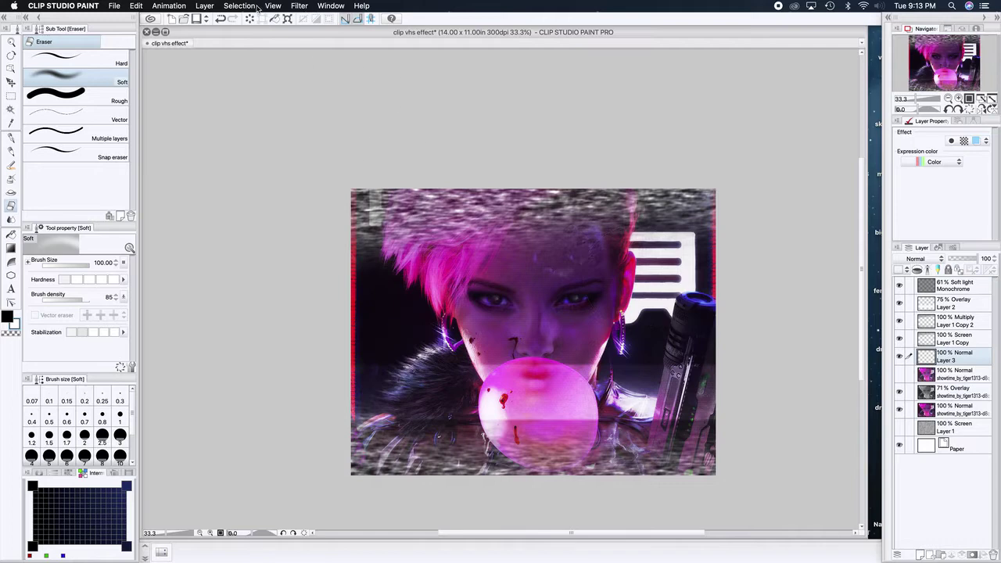
{"action": "left_click", "coordinate": [292, 8]}
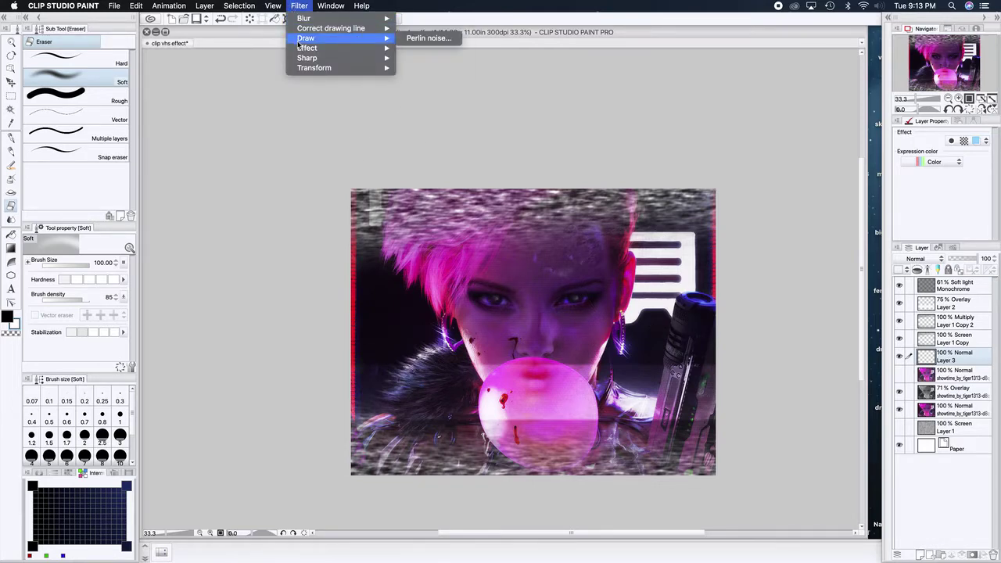
{"action": "mouse_move", "coordinate": [394, 47]}
{"action": "left_click", "coordinate": [437, 36]}
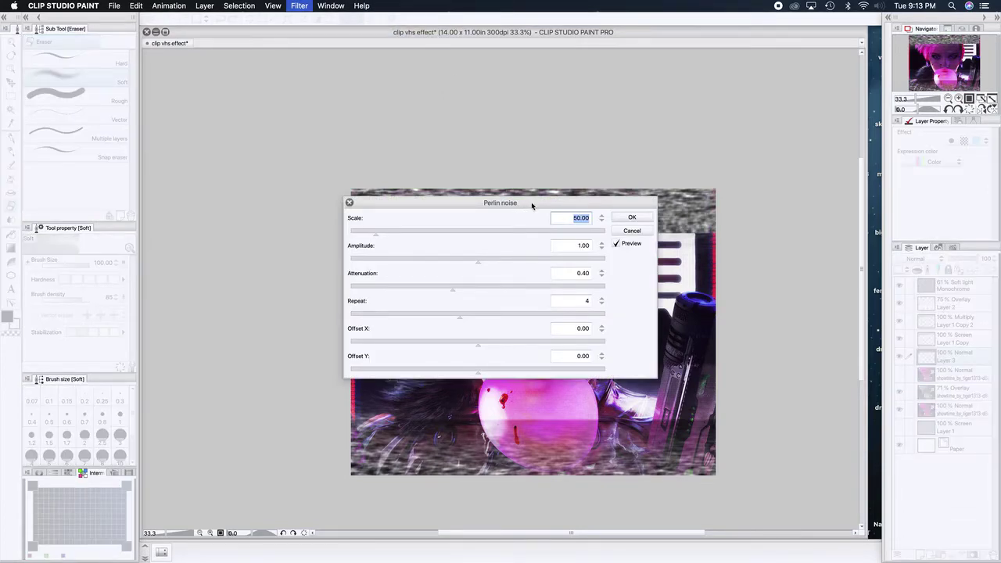
{"action": "left_click_drag", "start_coordinate": [531, 201], "coordinate": [755, 177]}
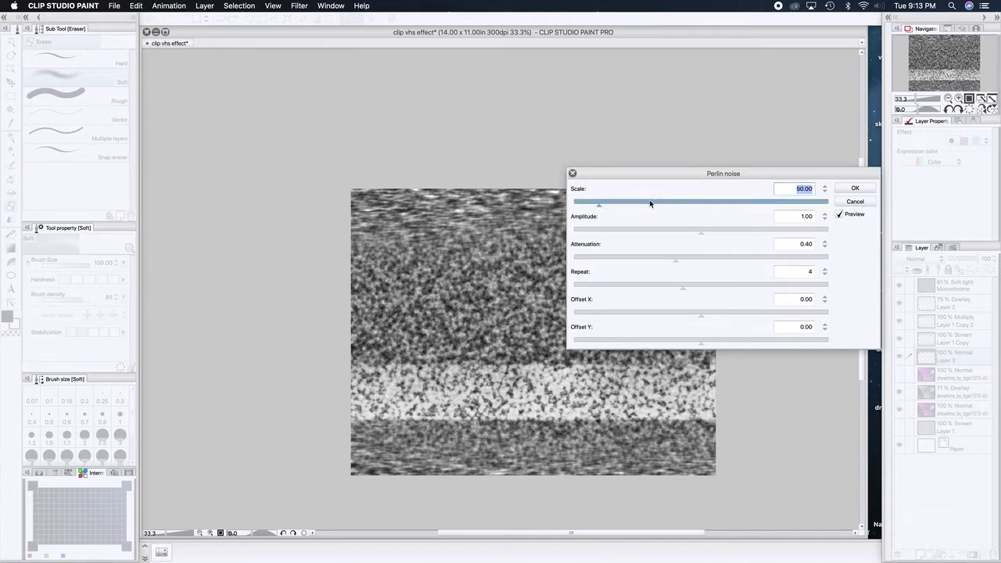
{"action": "left_click_drag", "start_coordinate": [598, 207], "coordinate": [576, 210]}
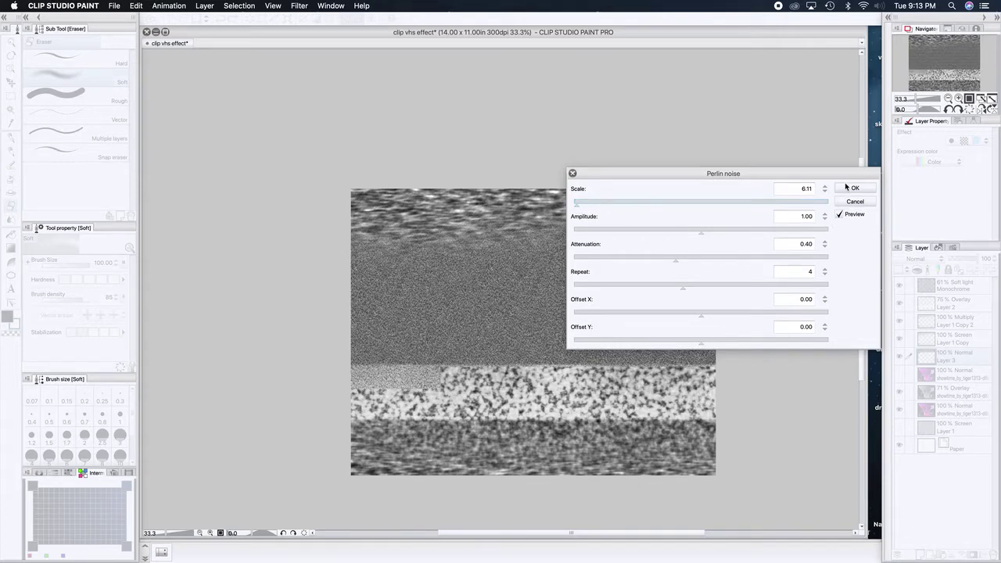
{"action": "double_click", "coordinate": [813, 189]}
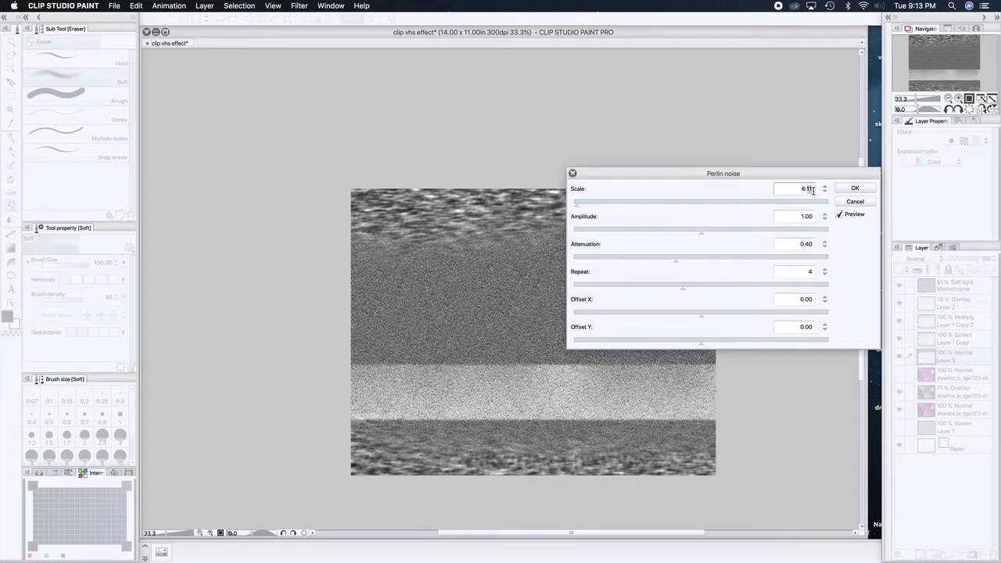
{"action": "type", "text": "5"}
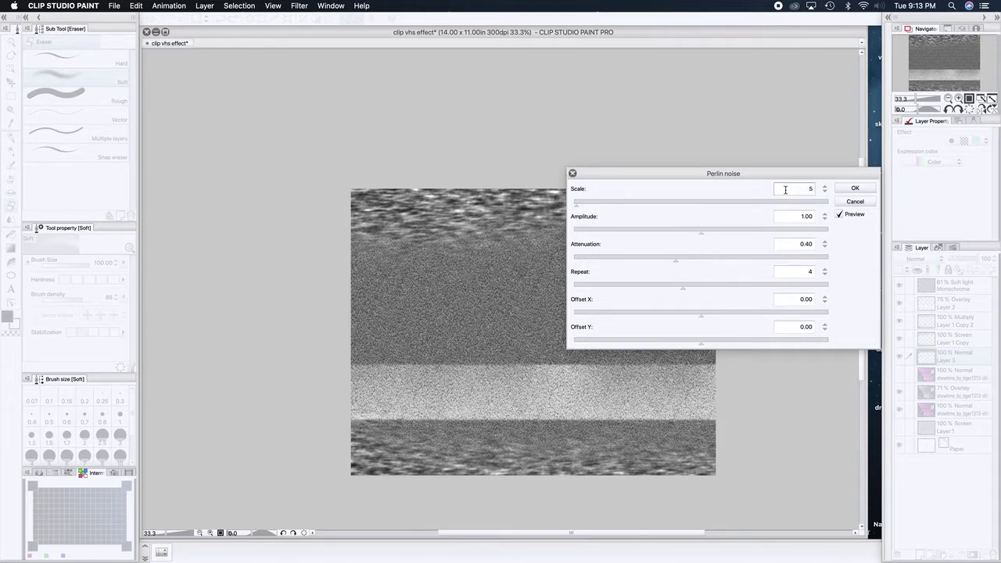
{"action": "left_click", "coordinate": [855, 189]}
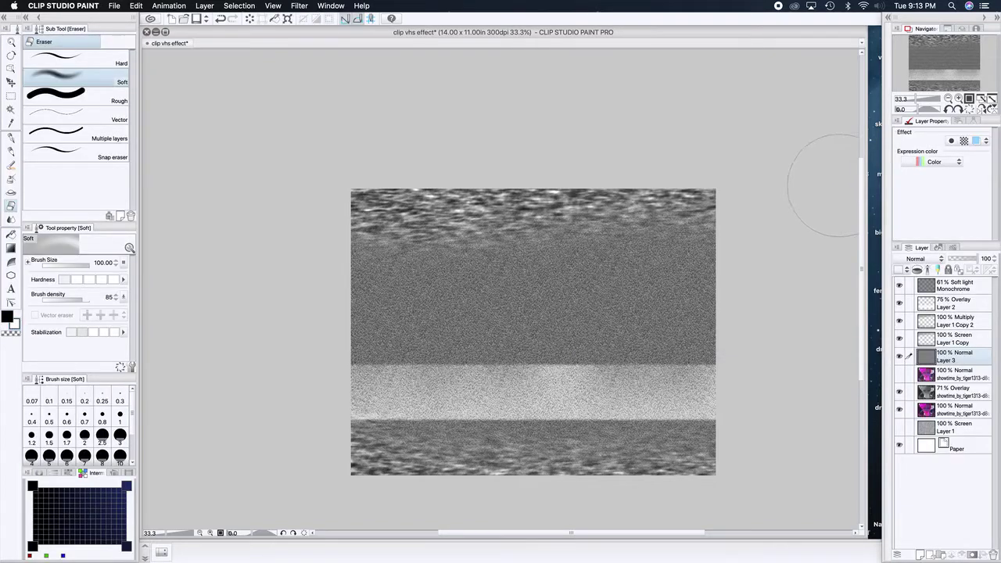
Apply a Gaussian blur with an area of 10.11 to the fine noise layer
{"action": "left_click", "coordinate": [298, 7]}
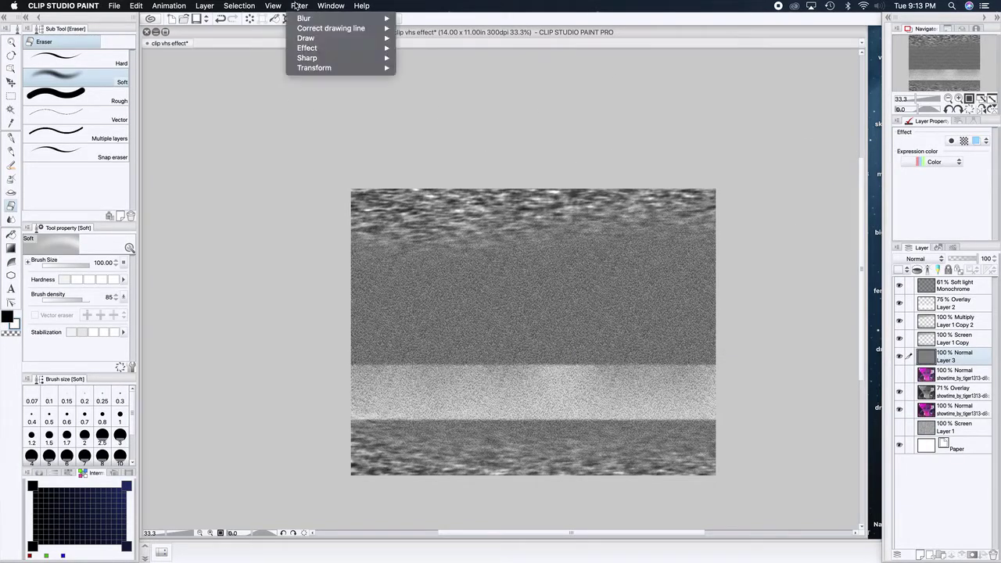
{"action": "mouse_move", "coordinate": [304, 39]}
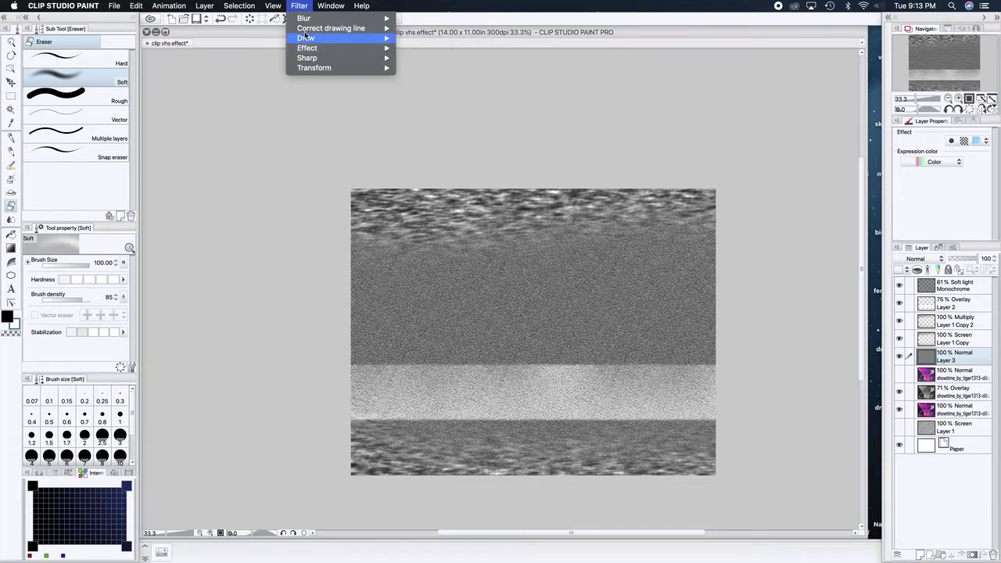
{"action": "mouse_move", "coordinate": [309, 19]}
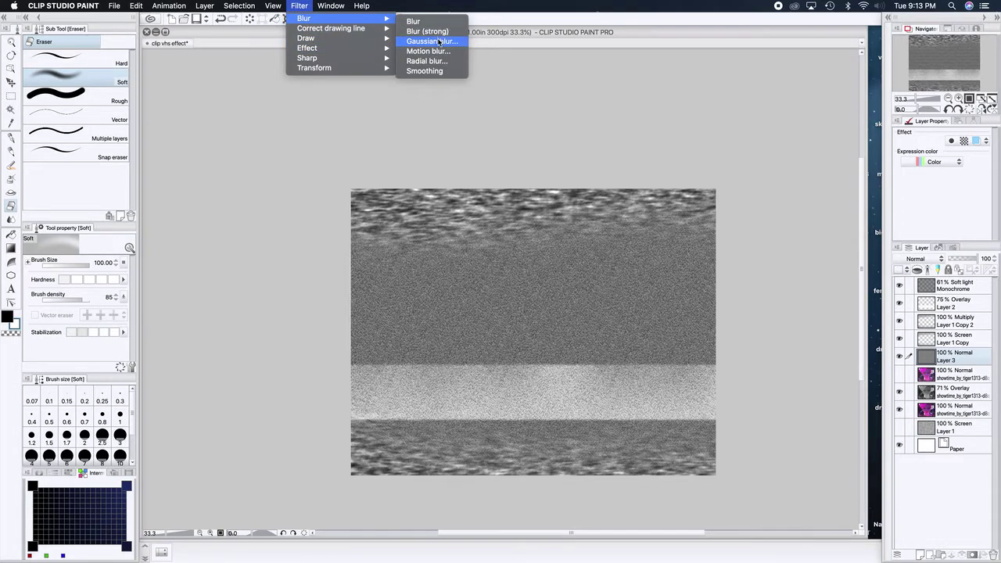
{"action": "left_click", "coordinate": [439, 43]}
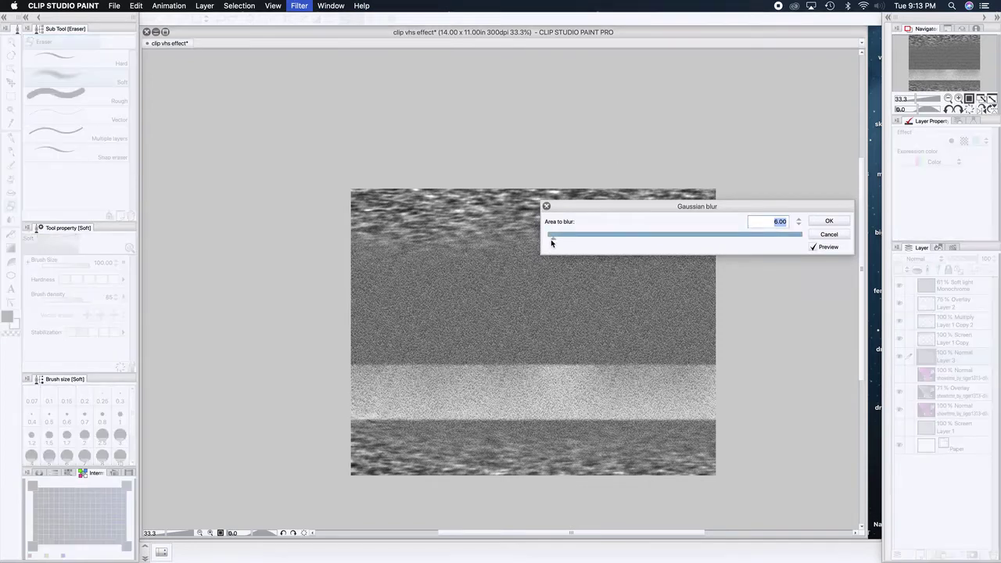
{"action": "left_click_drag", "start_coordinate": [552, 242], "coordinate": [558, 242]}
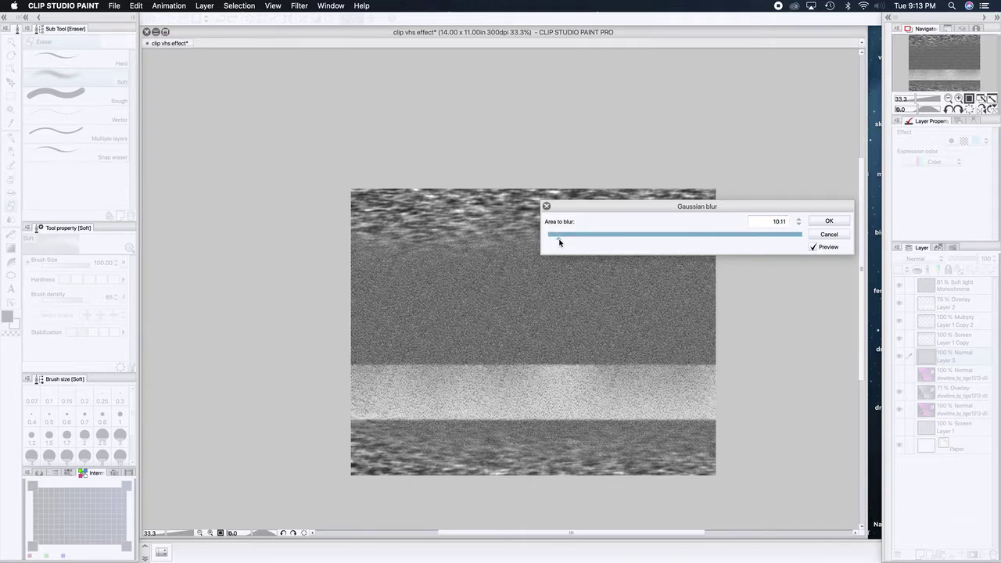
{"action": "left_click_drag", "start_coordinate": [559, 242], "coordinate": [559, 242]}
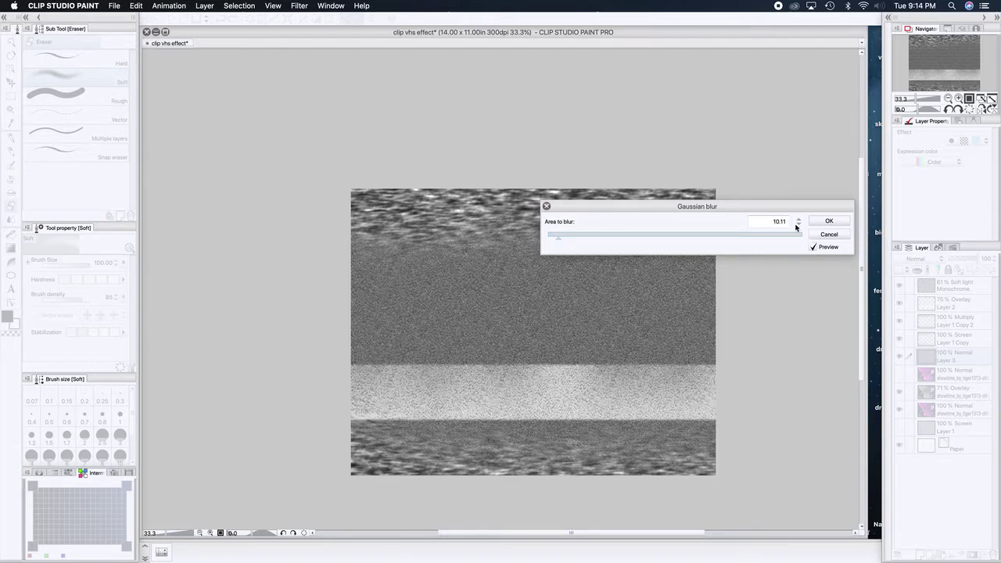
{"action": "left_click", "coordinate": [822, 223]}
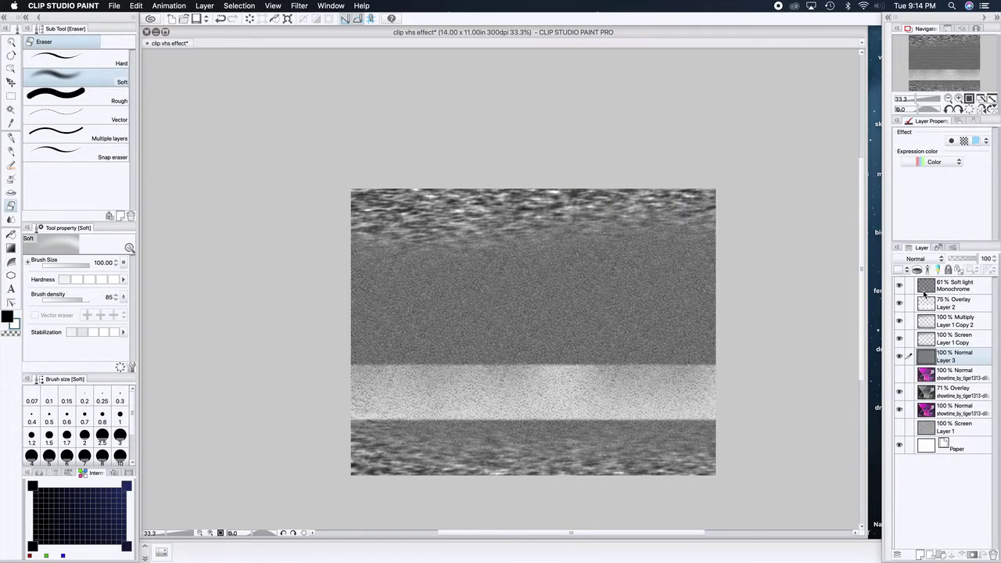
Set the fine noise layer's blending mode to Overlay and reduce its opacity to 75%
{"action": "left_click", "coordinate": [917, 259]}
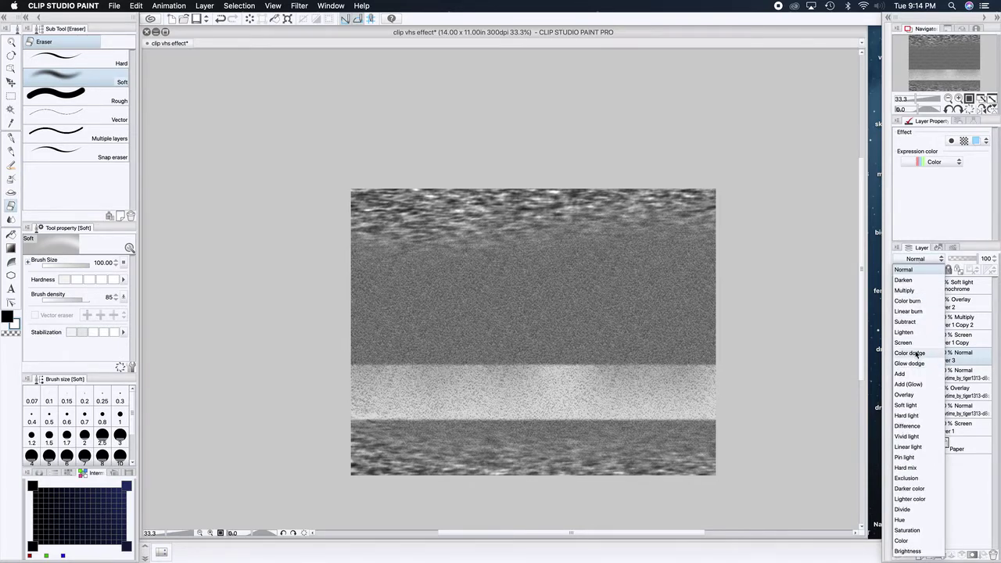
{"action": "left_click", "coordinate": [905, 395]}
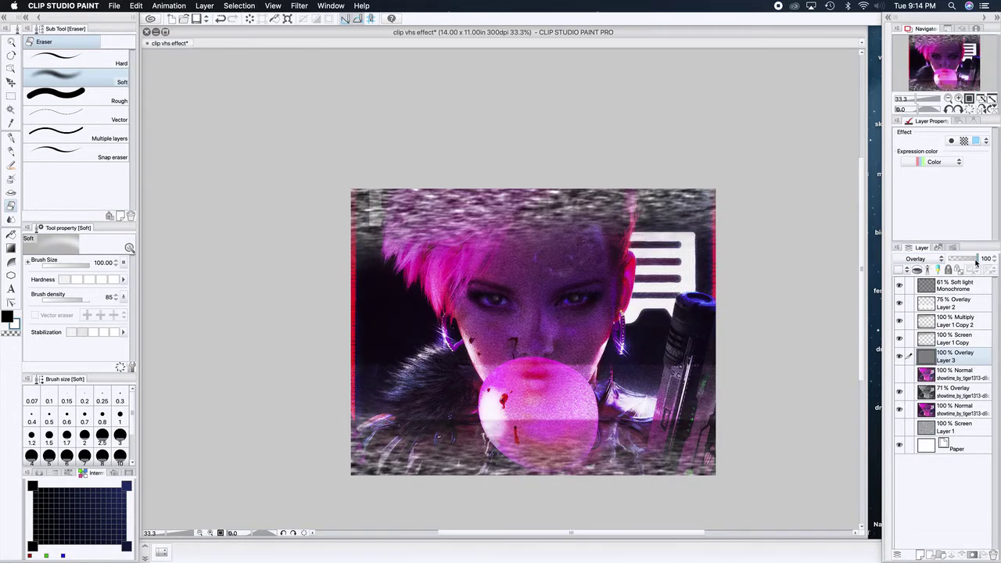
{"action": "left_click_drag", "start_coordinate": [976, 263], "coordinate": [971, 262]}
Adjust the visible color portrait layer's tones with Brightness/Contrast, setting brightness to 11 and contrast to -20
{"action": "left_click", "coordinate": [924, 414]}
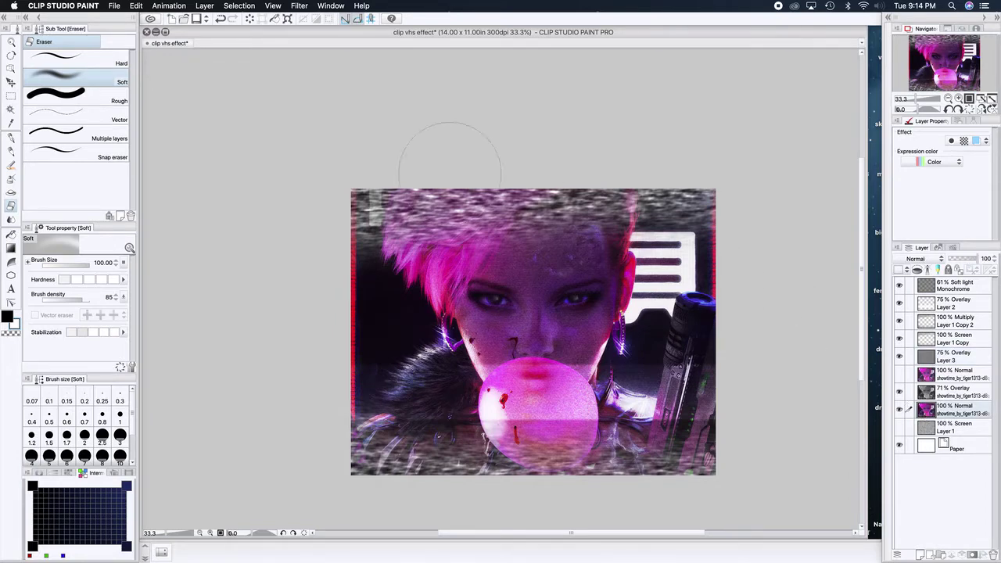
{"action": "left_click", "coordinate": [138, 6]}
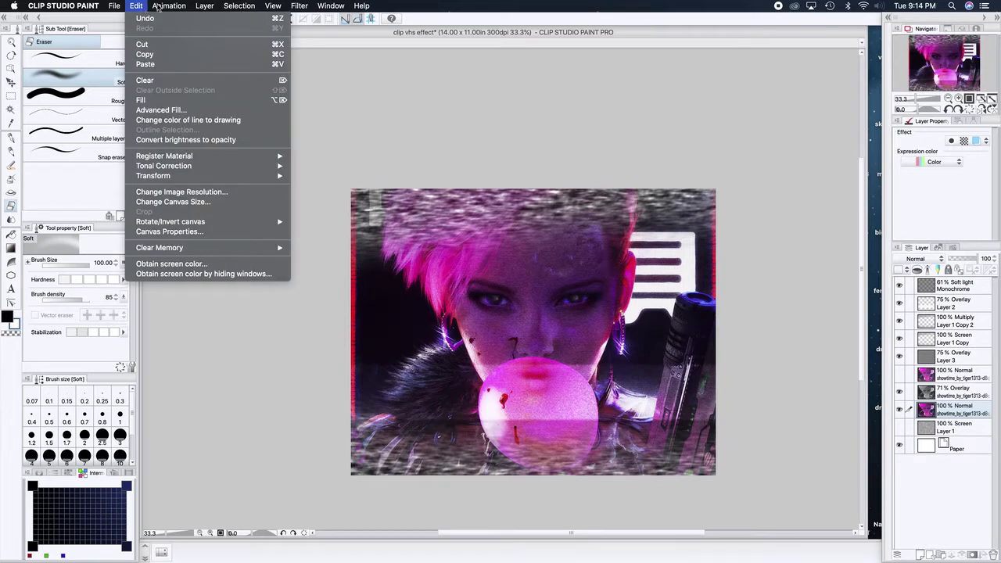
{"action": "mouse_move", "coordinate": [188, 6]}
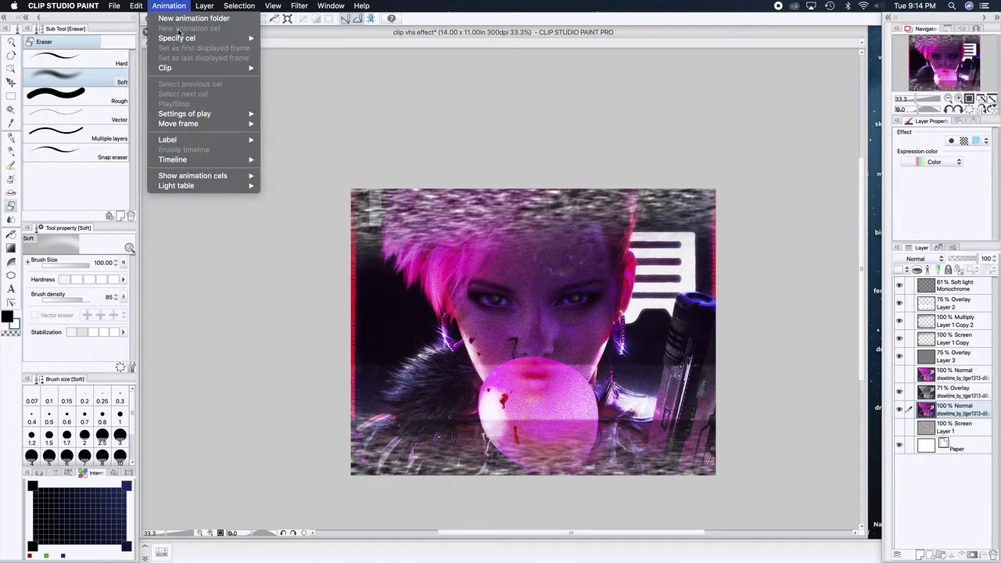
{"action": "mouse_move", "coordinate": [137, 7]}
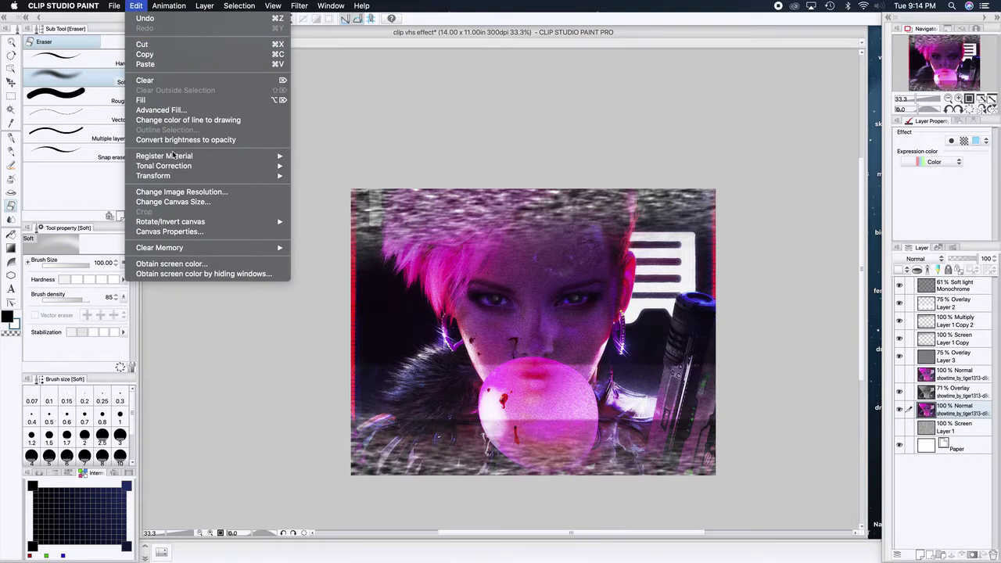
{"action": "mouse_move", "coordinate": [183, 177]}
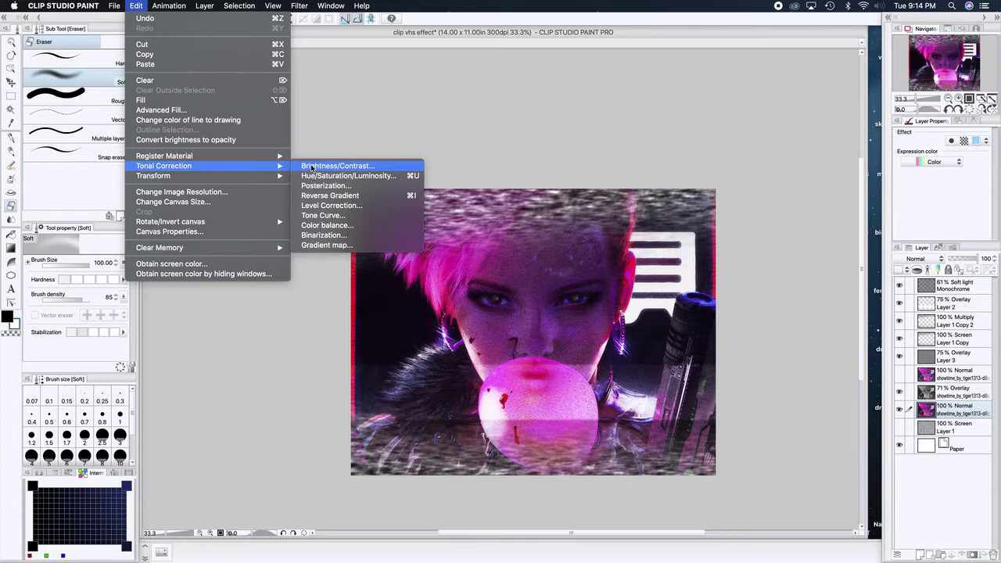
{"action": "left_click", "coordinate": [312, 168]}
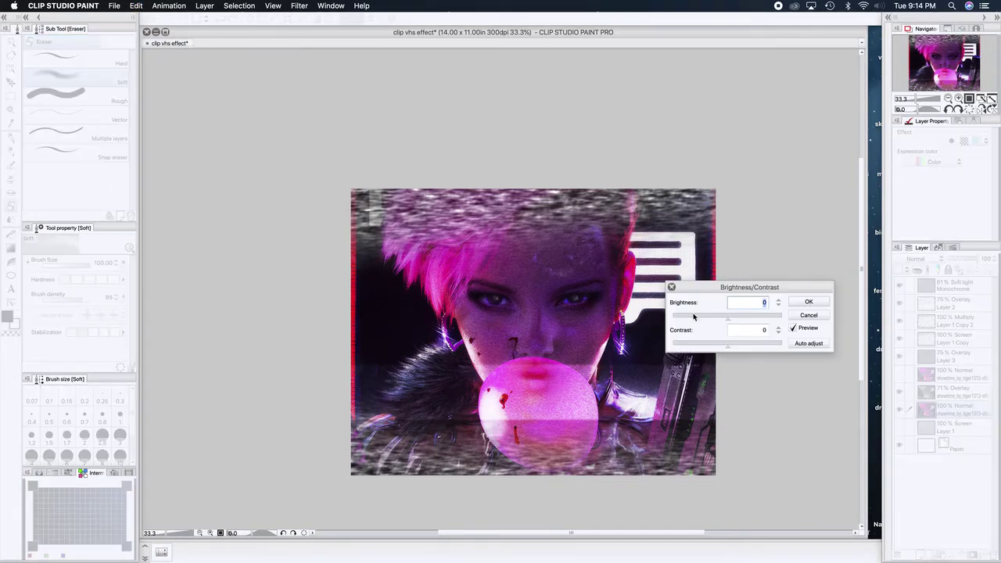
{"action": "left_click_drag", "start_coordinate": [726, 347], "coordinate": [718, 349]}
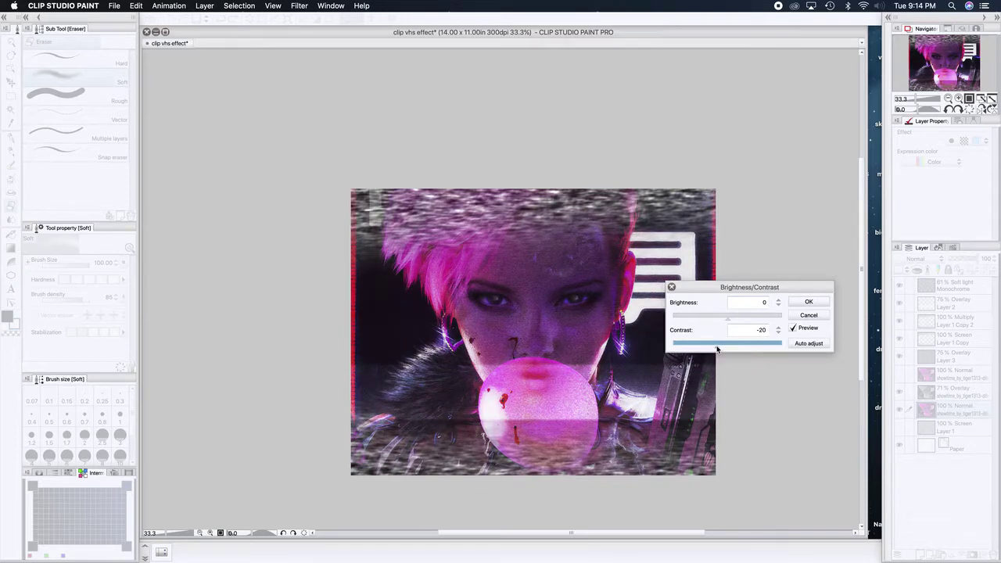
{"action": "left_click_drag", "start_coordinate": [728, 320], "coordinate": [733, 322]}
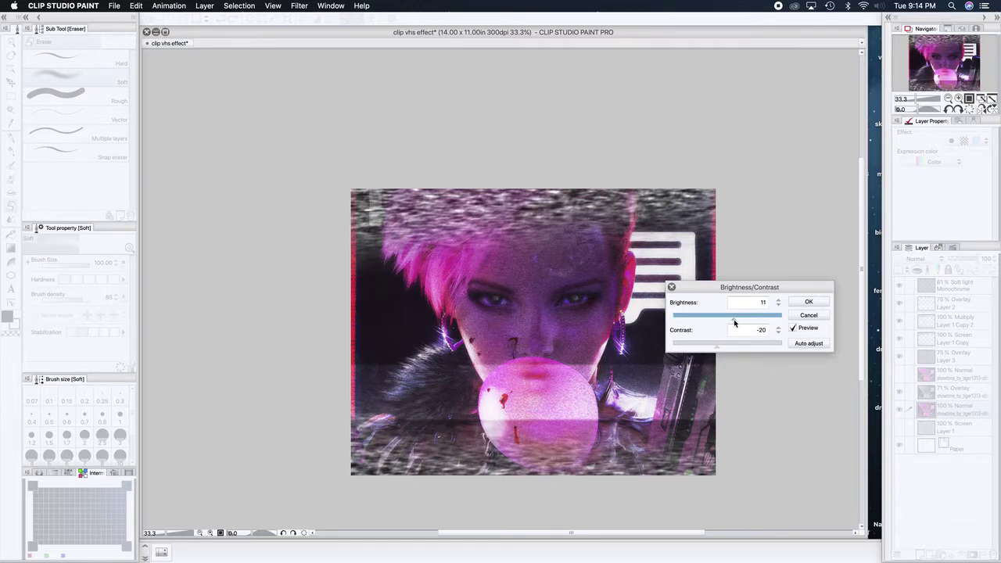
{"action": "left_click_drag", "start_coordinate": [733, 322], "coordinate": [734, 322]}
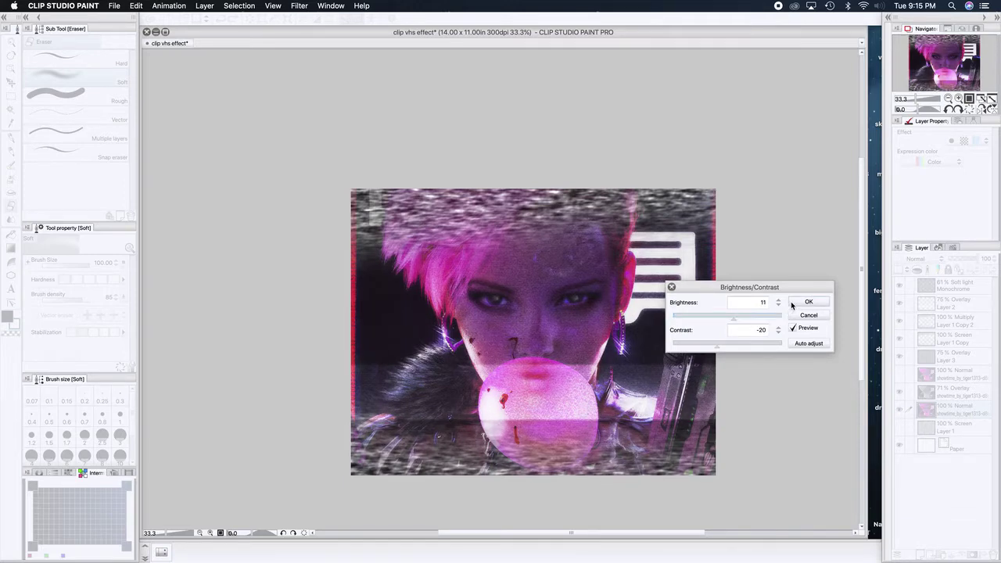
{"action": "left_click", "coordinate": [793, 305]}
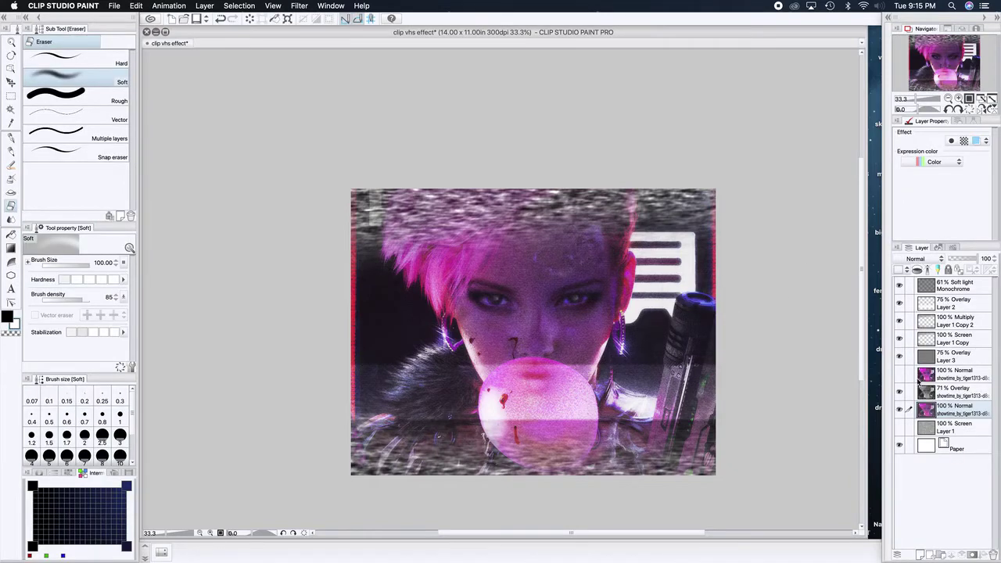
{"action": "left_click", "coordinate": [299, 5]}
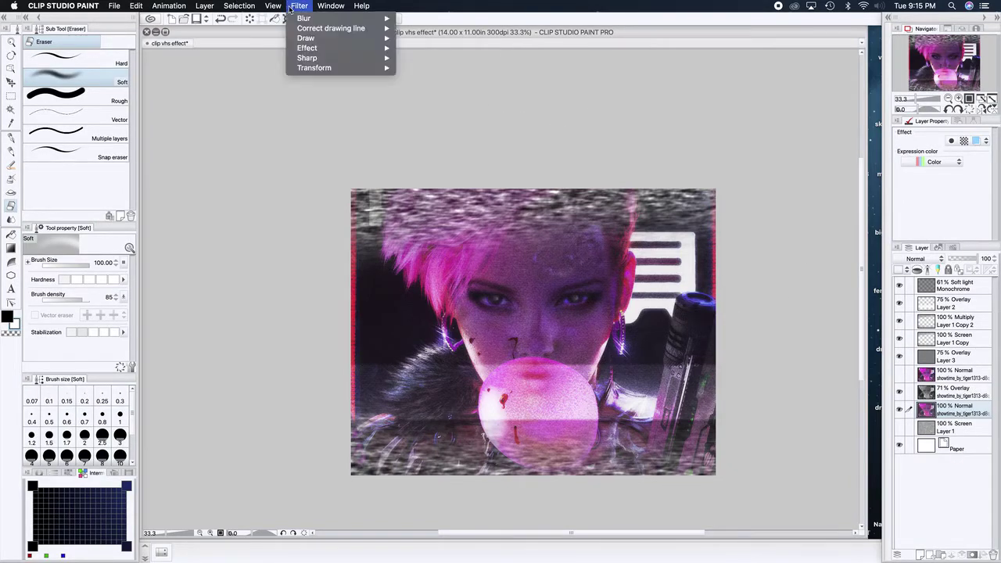
{"action": "mouse_move", "coordinate": [286, 9]}
{"action": "left_click", "coordinate": [290, 8]}
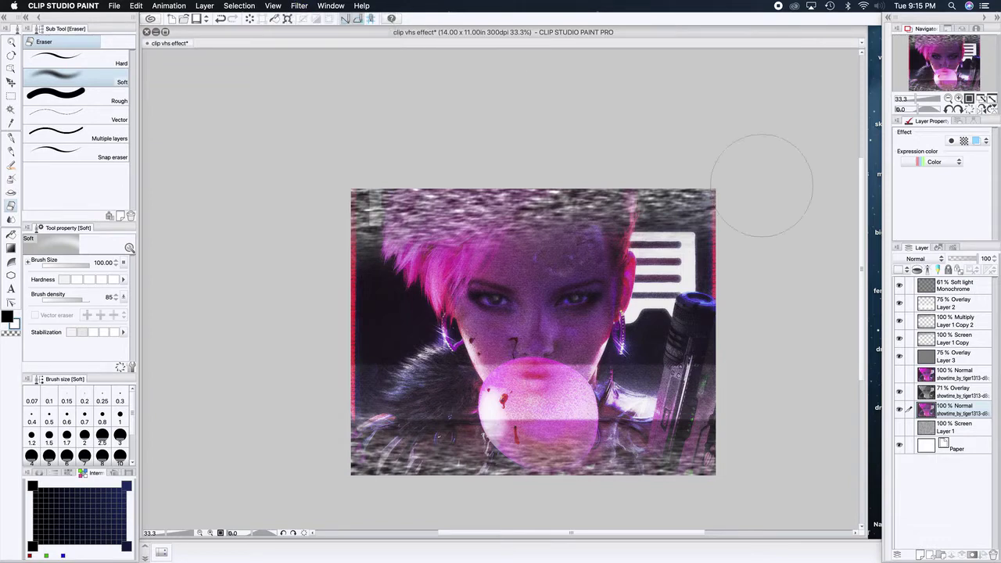
Try Soft light on the desaturated portrait layer and settle on Hard light as its blending mode
{"action": "left_click", "coordinate": [923, 394]}
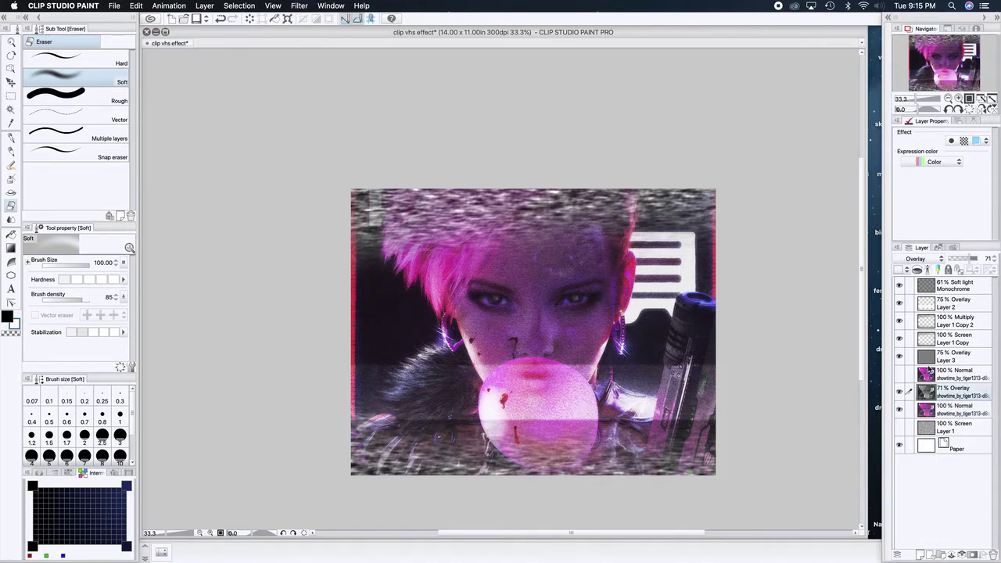
{"action": "left_click", "coordinate": [911, 259]}
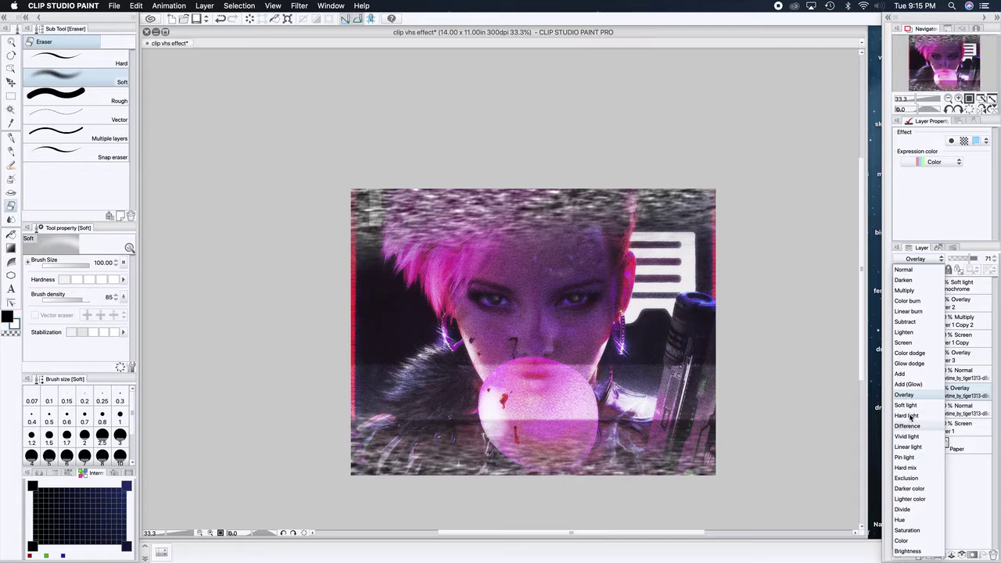
{"action": "key", "text": "Escape"}
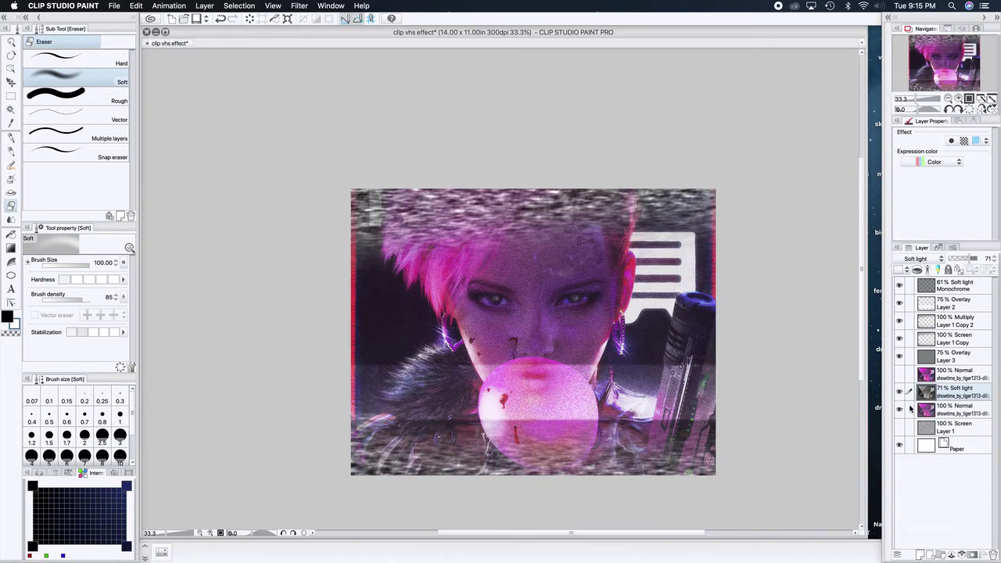
{"action": "left_click", "coordinate": [941, 264]}
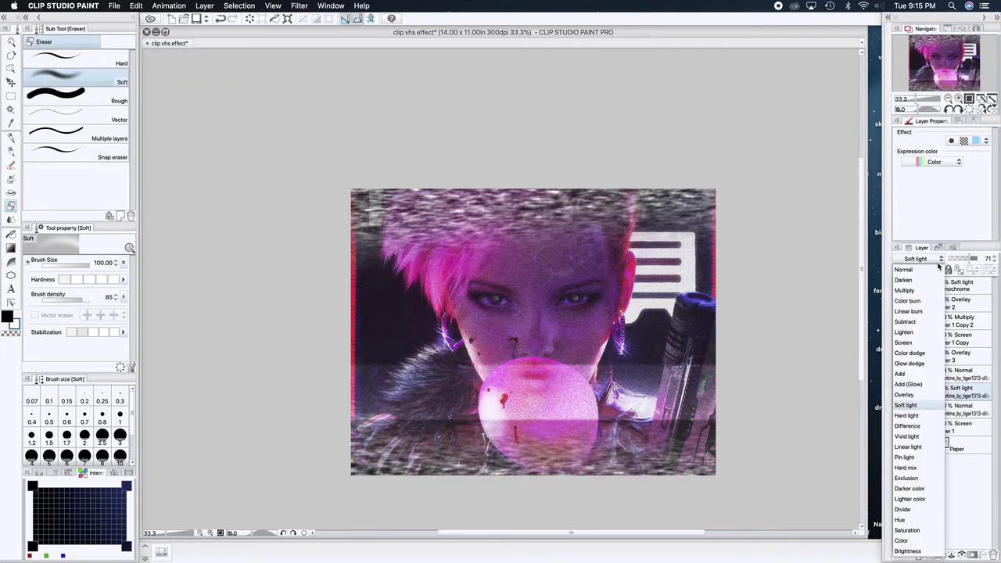
{"action": "left_click", "coordinate": [907, 415]}
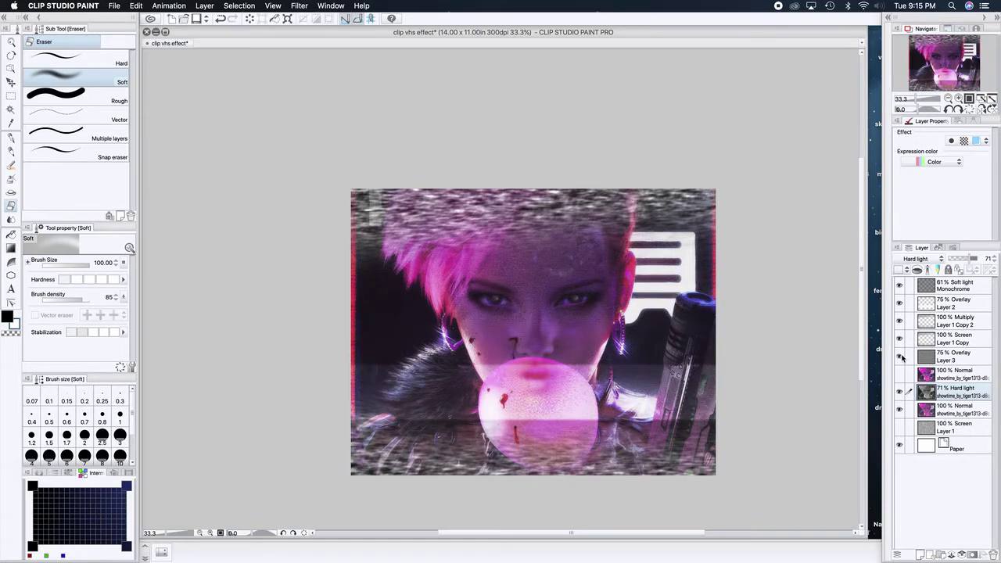
{"action": "left_click", "coordinate": [956, 379]}
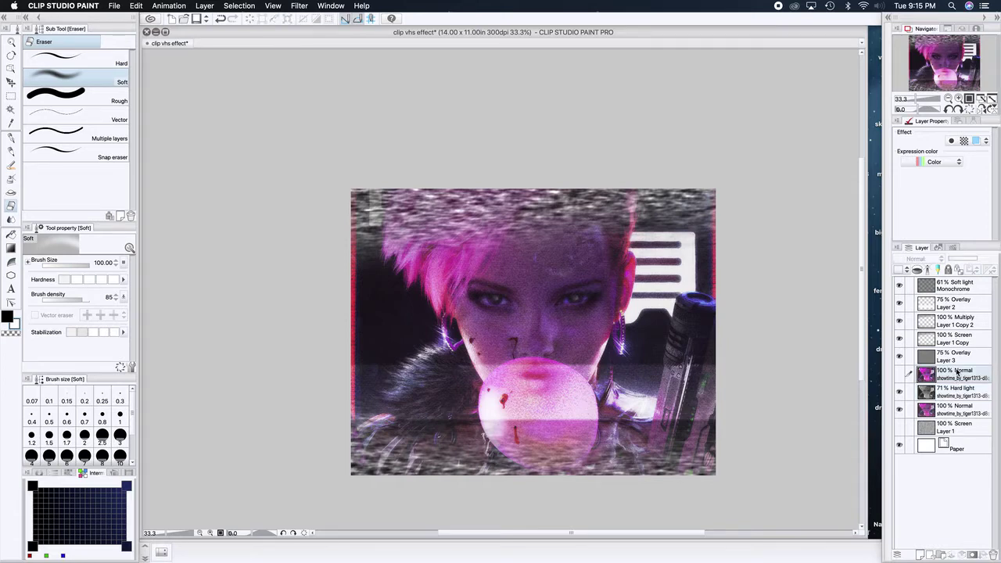
{"action": "left_click", "coordinate": [309, 8]}
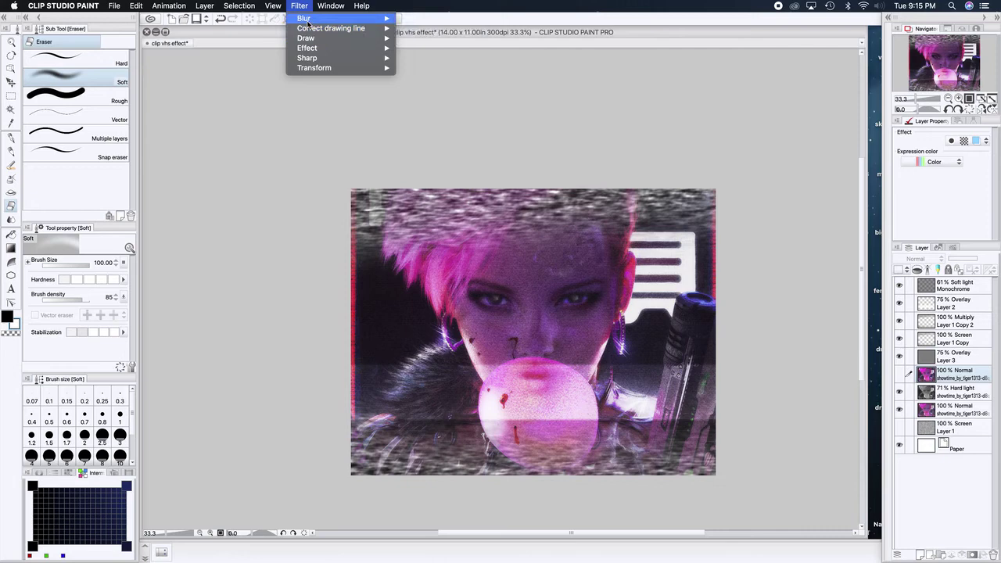
{"action": "left_click", "coordinate": [452, 70]}
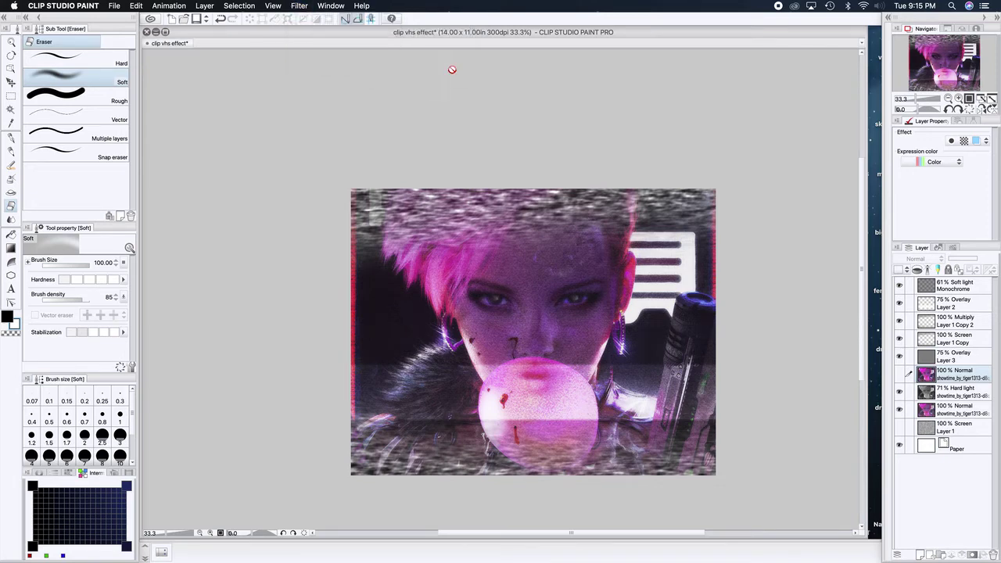
Select the fine noise layer and briefly show the hidden portrait copy to compare it with the current effect
{"action": "left_click", "coordinate": [934, 361]}
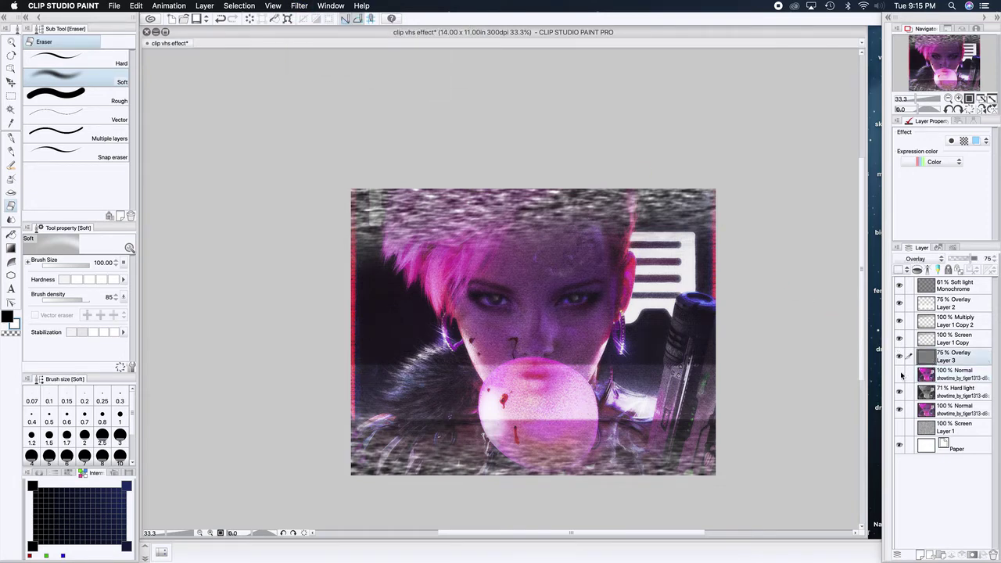
{"action": "left_click", "coordinate": [900, 375]}
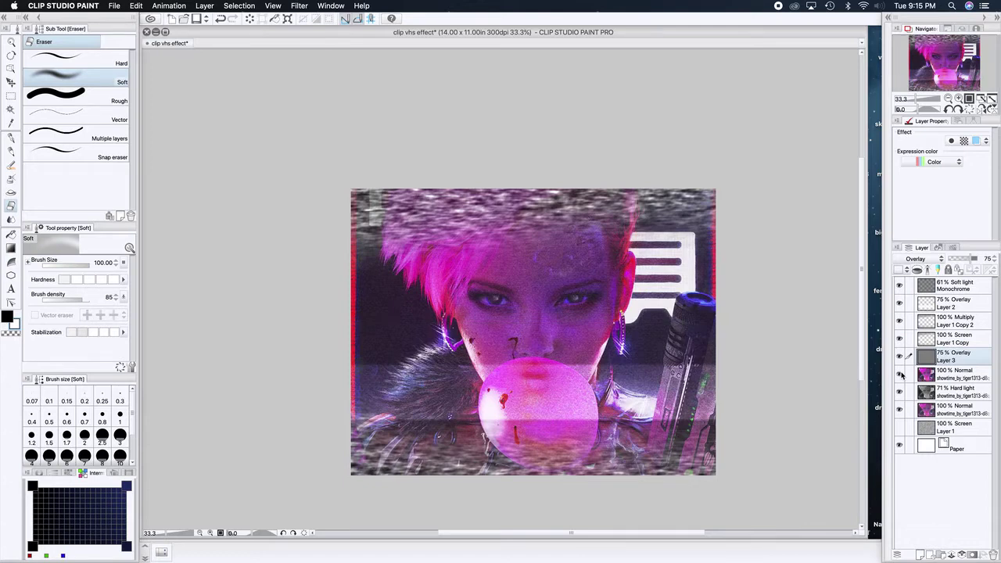
{"action": "left_click", "coordinate": [900, 374]}
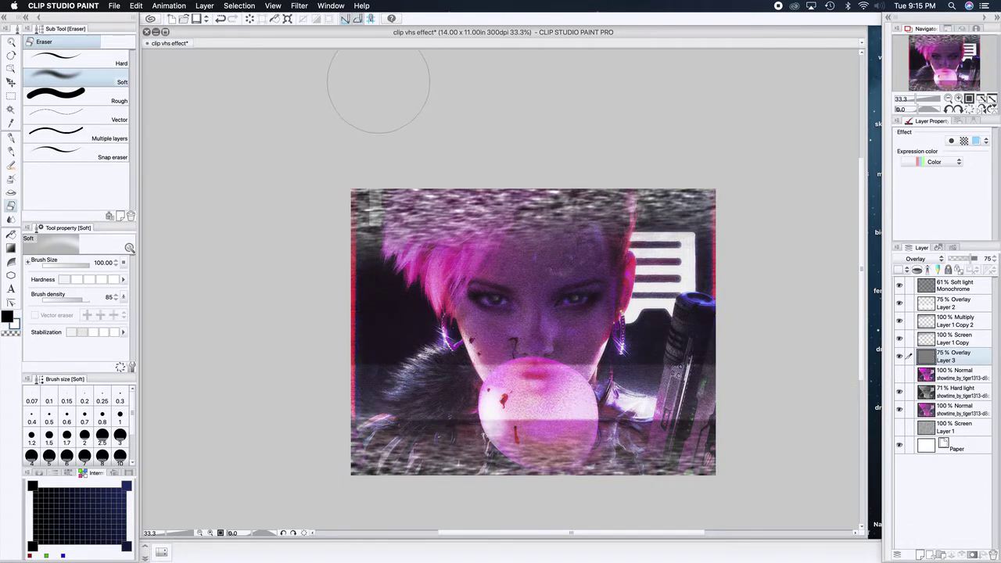
Try a stronger Gaussian blur on the fine noise layer
{"action": "left_click", "coordinate": [298, 5]}
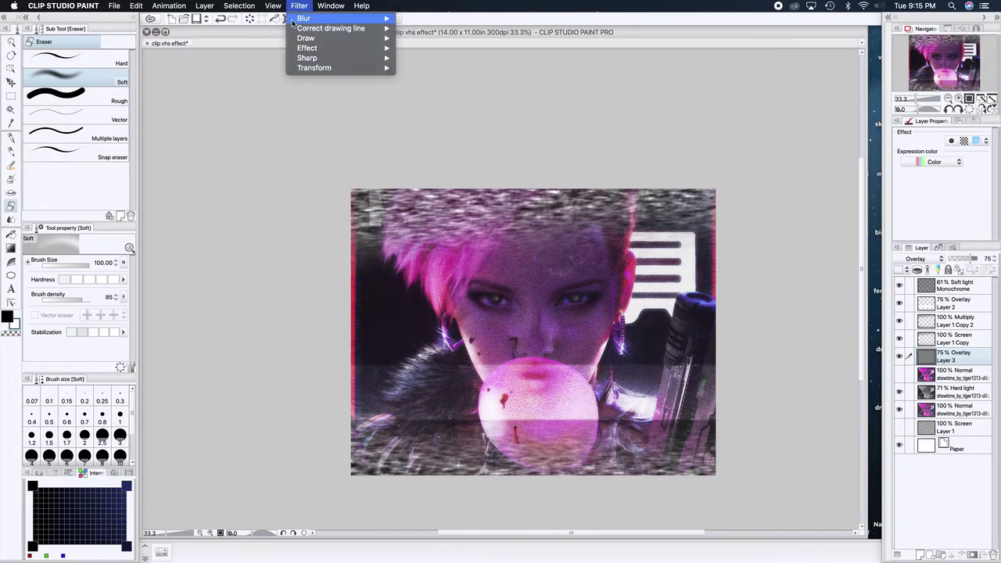
{"action": "mouse_move", "coordinate": [294, 32]}
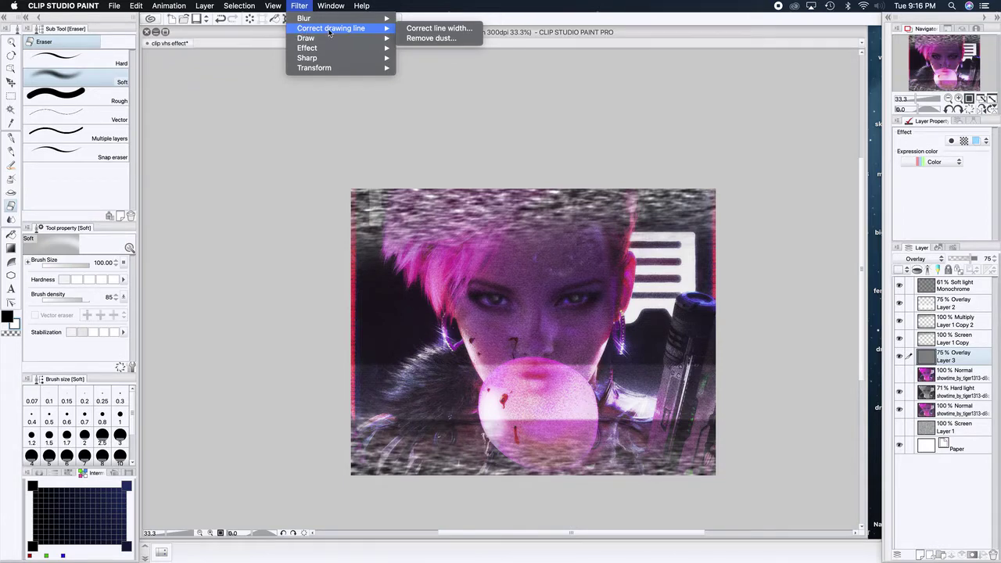
{"action": "mouse_move", "coordinate": [334, 19]}
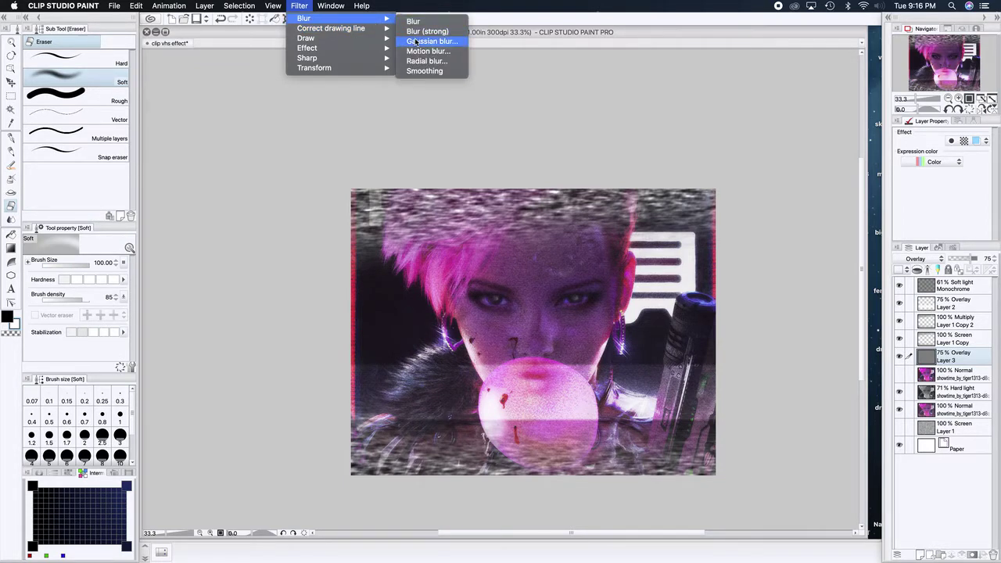
{"action": "left_click", "coordinate": [422, 40]}
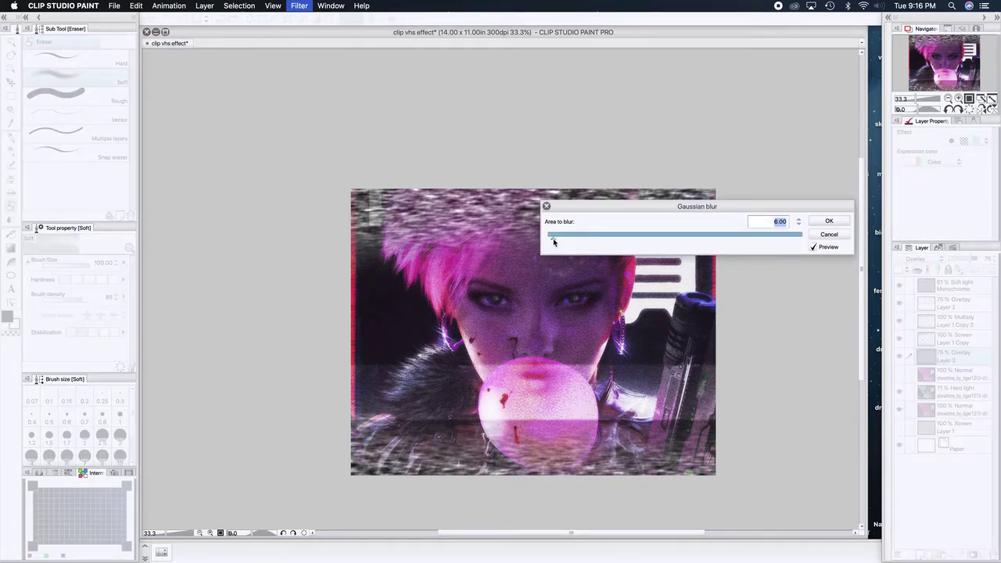
{"action": "left_click_drag", "start_coordinate": [554, 242], "coordinate": [565, 242]}
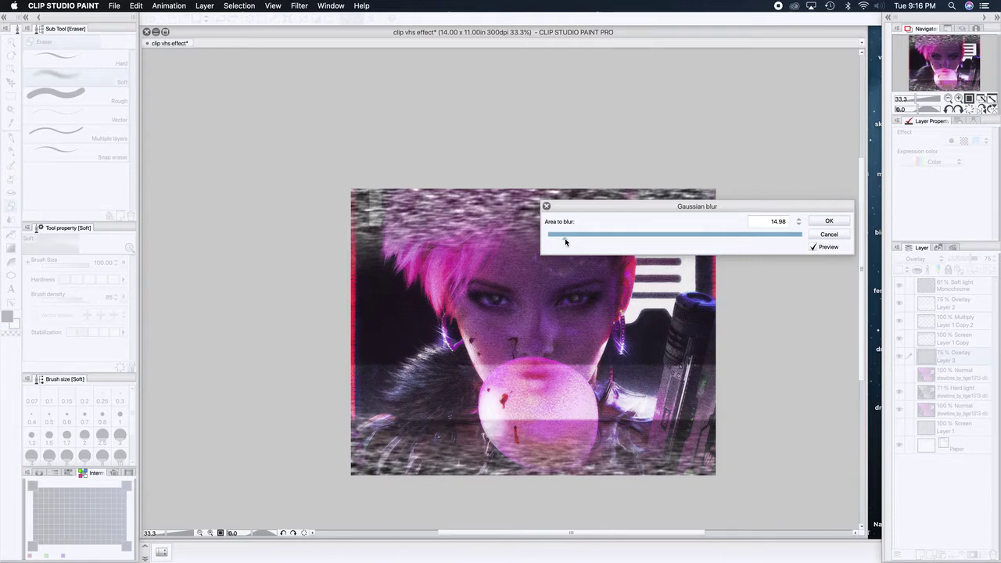
{"action": "left_click_drag", "start_coordinate": [565, 241], "coordinate": [572, 242]}
{"action": "left_click_drag", "start_coordinate": [573, 241], "coordinate": [592, 241]}
{"action": "left_click", "coordinate": [820, 223]}
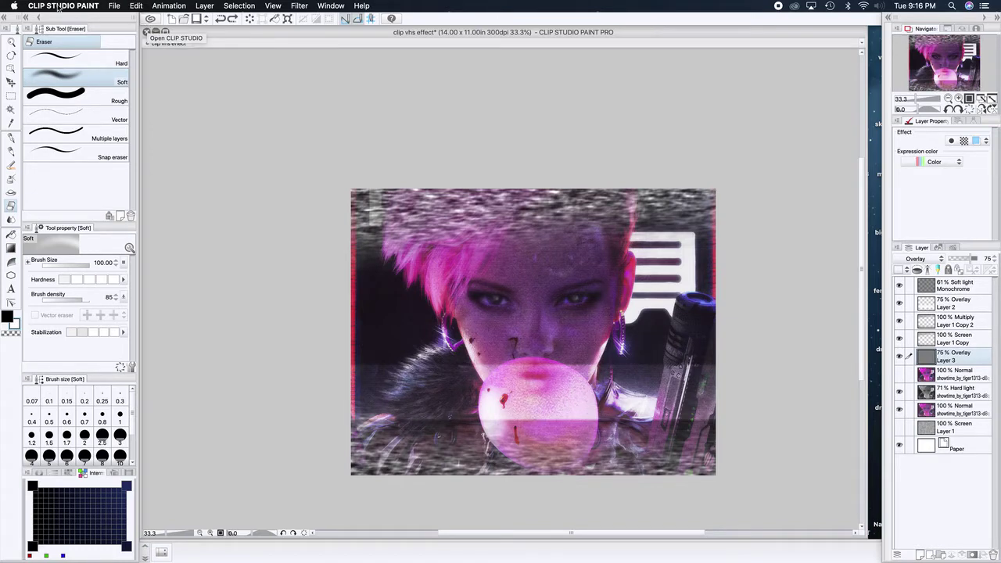
{"action": "left_click", "coordinate": [164, 9]}
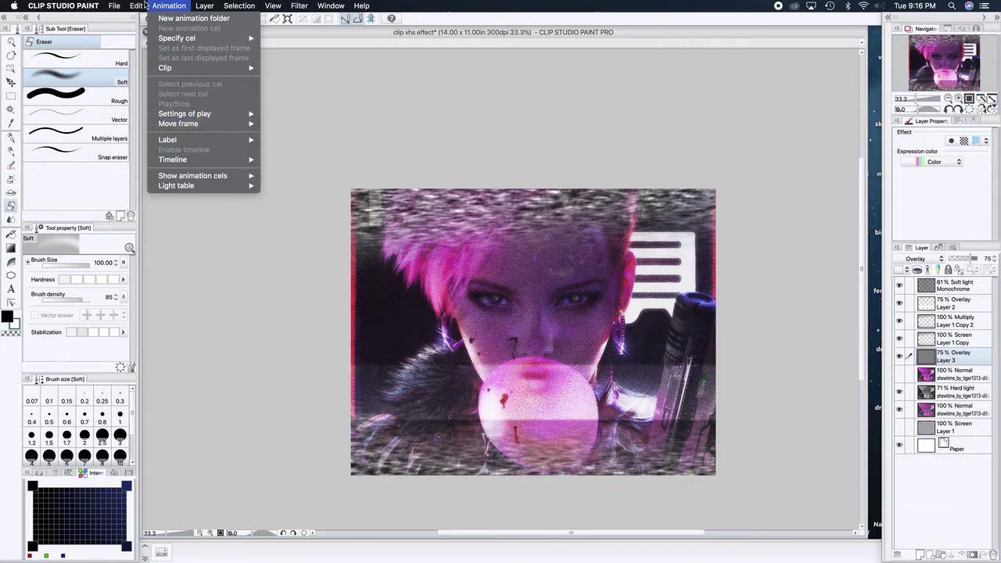
{"action": "mouse_move", "coordinate": [137, 6]}
{"action": "mouse_move", "coordinate": [204, 180]}
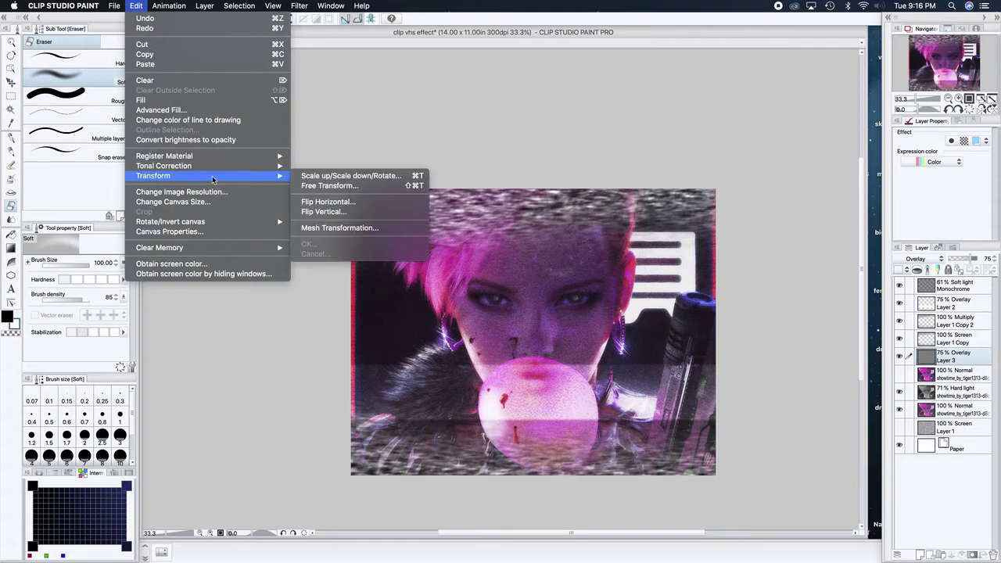
{"action": "mouse_move", "coordinate": [260, 167]}
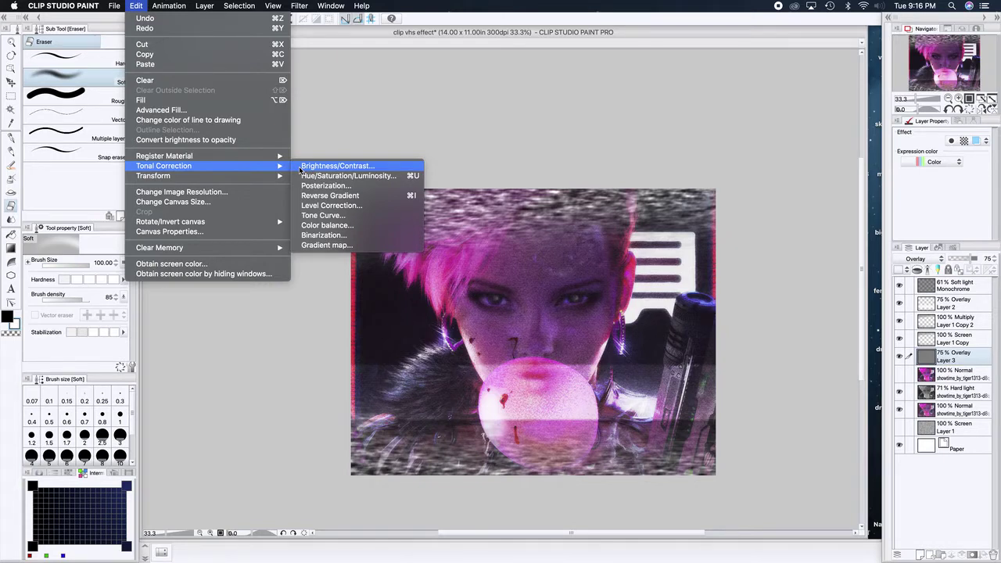
Try a Gaussian blur of 21.48 on the fine noise layer
{"action": "left_click", "coordinate": [299, 6]}
{"action": "left_click", "coordinate": [299, 6]}
{"action": "mouse_move", "coordinate": [308, 47]}
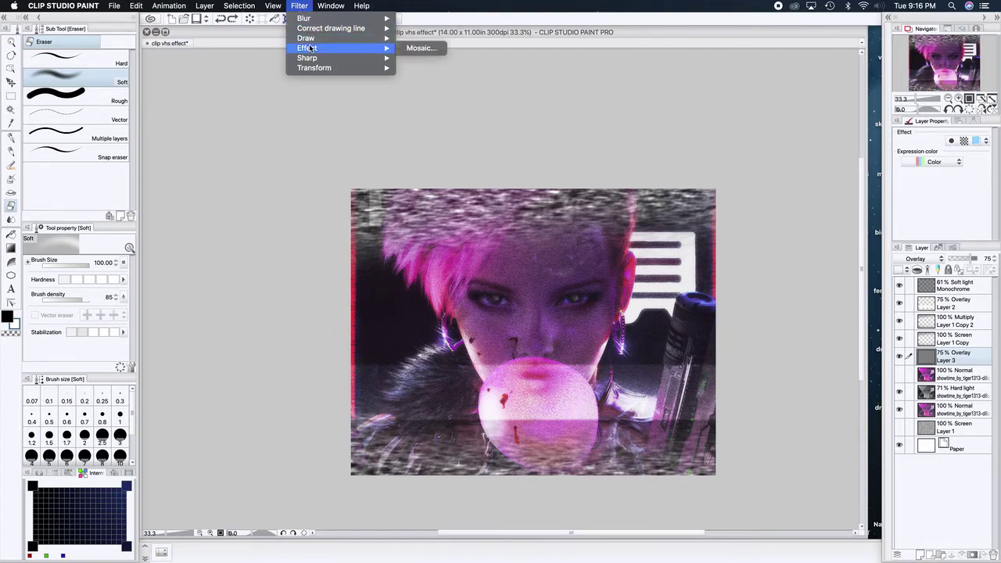
{"action": "mouse_move", "coordinate": [322, 19]}
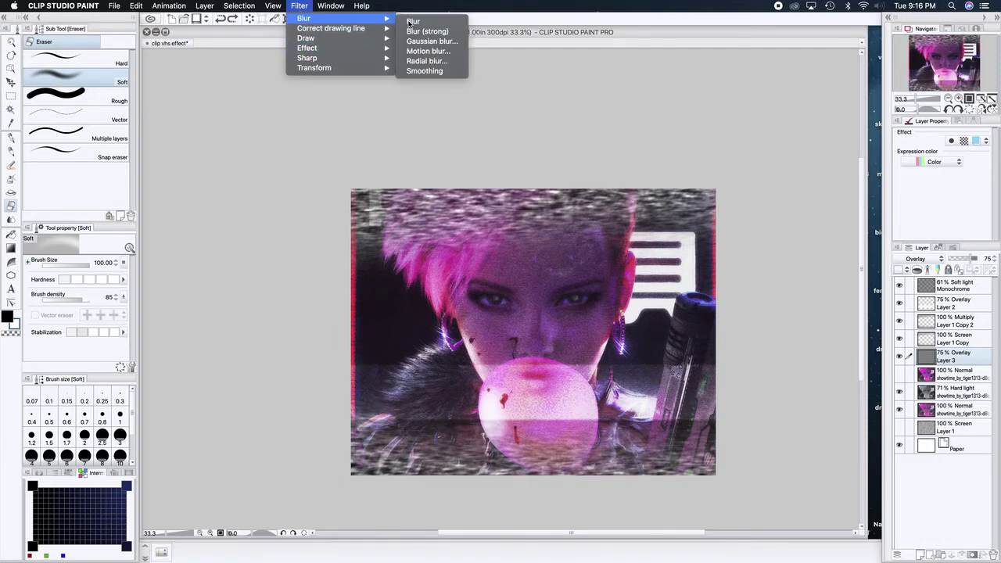
{"action": "left_click", "coordinate": [446, 43]}
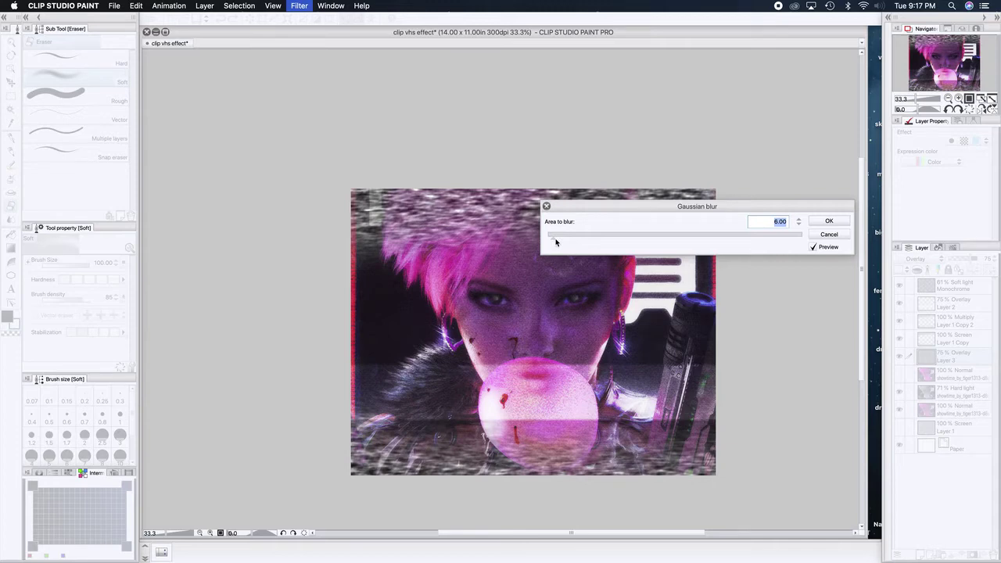
{"action": "left_click_drag", "start_coordinate": [554, 240], "coordinate": [560, 243]}
{"action": "left_click_drag", "start_coordinate": [560, 242], "coordinate": [572, 243]}
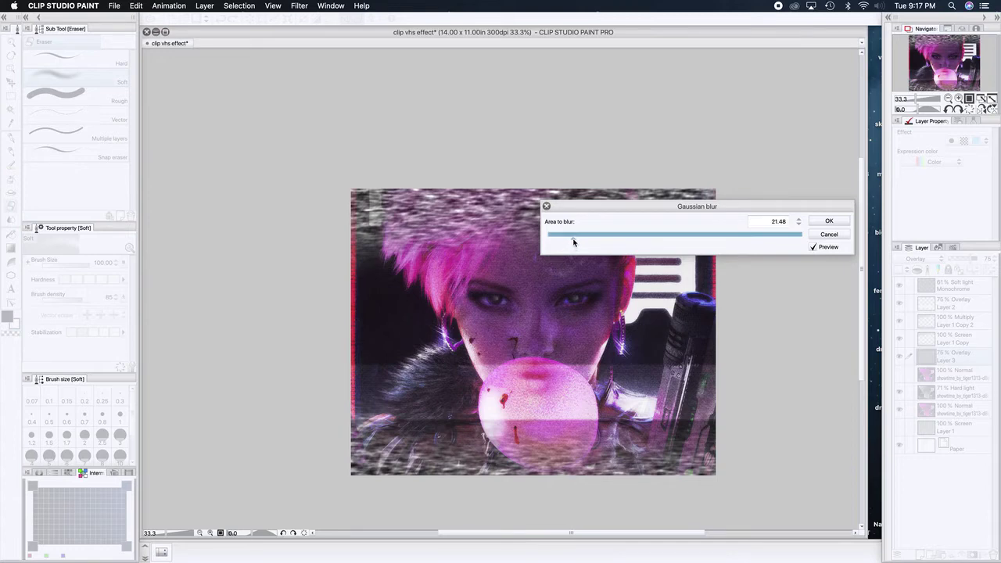
{"action": "left_click", "coordinate": [815, 221]}
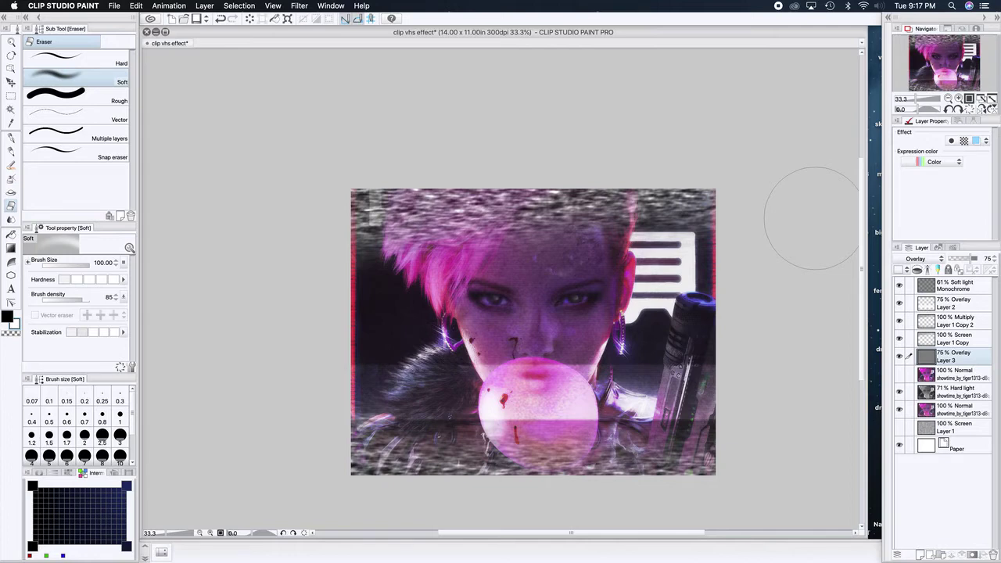
Undo the fine noise layer's blur and lower that layer's opacity to 41%
{"action": "key", "text": "super+z"}
{"action": "left_click_drag", "start_coordinate": [971, 262], "coordinate": [962, 269]}
Soften the visible color portrait layer with a Gaussian blur of 12.95
{"action": "left_click", "coordinate": [927, 408]}
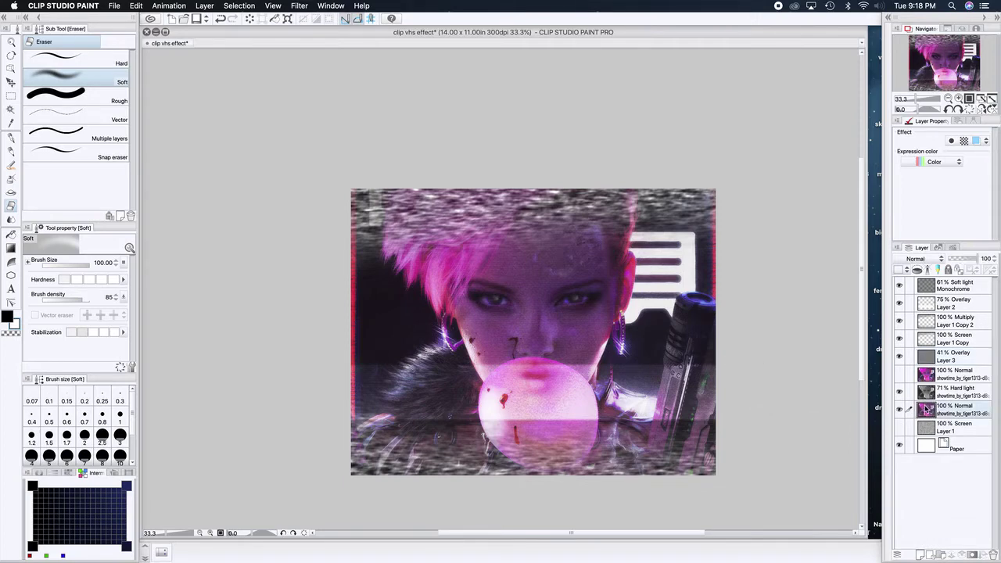
{"action": "left_click", "coordinate": [300, 8]}
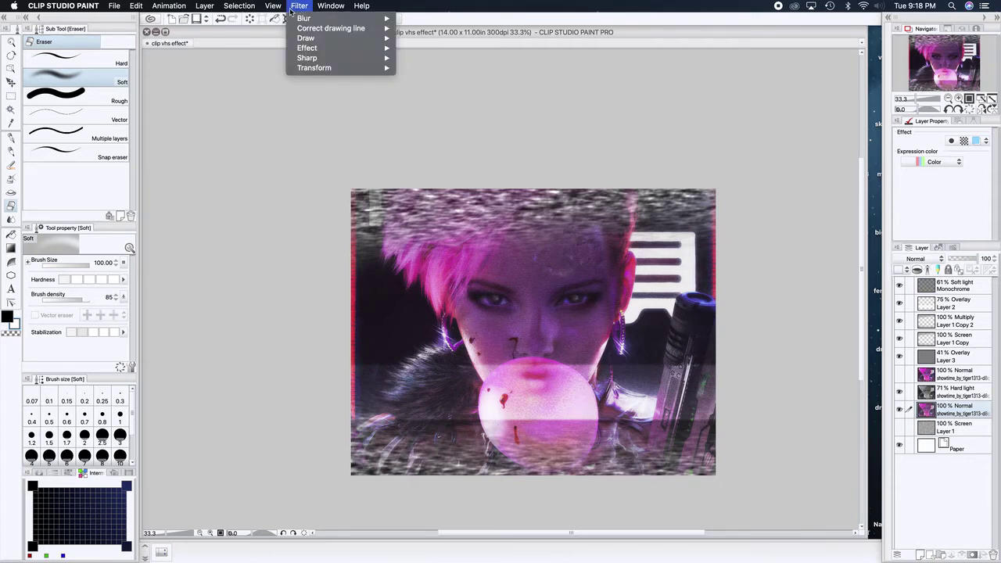
{"action": "mouse_move", "coordinate": [296, 20]}
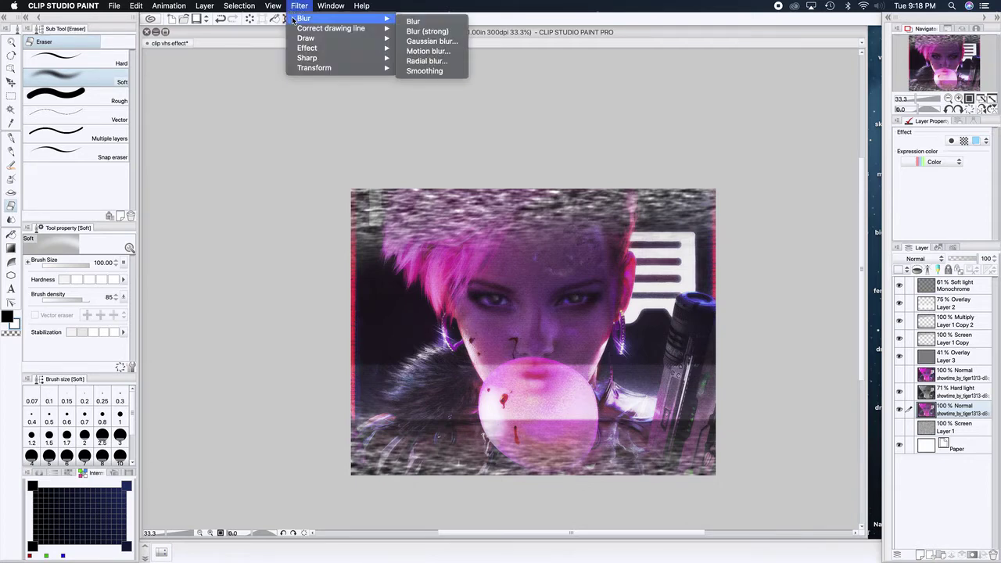
{"action": "left_click", "coordinate": [430, 41]}
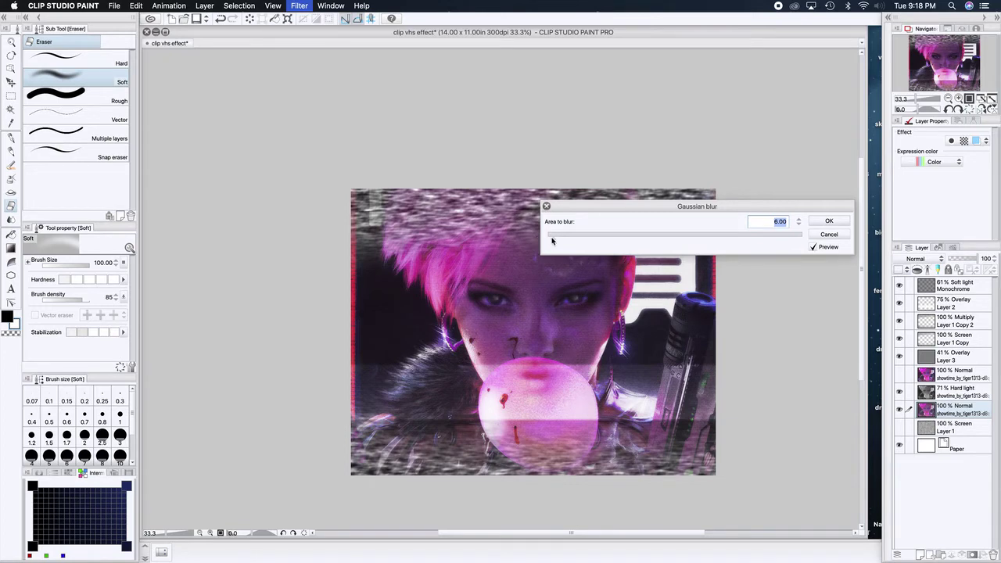
{"action": "left_click_drag", "start_coordinate": [554, 242], "coordinate": [562, 242]}
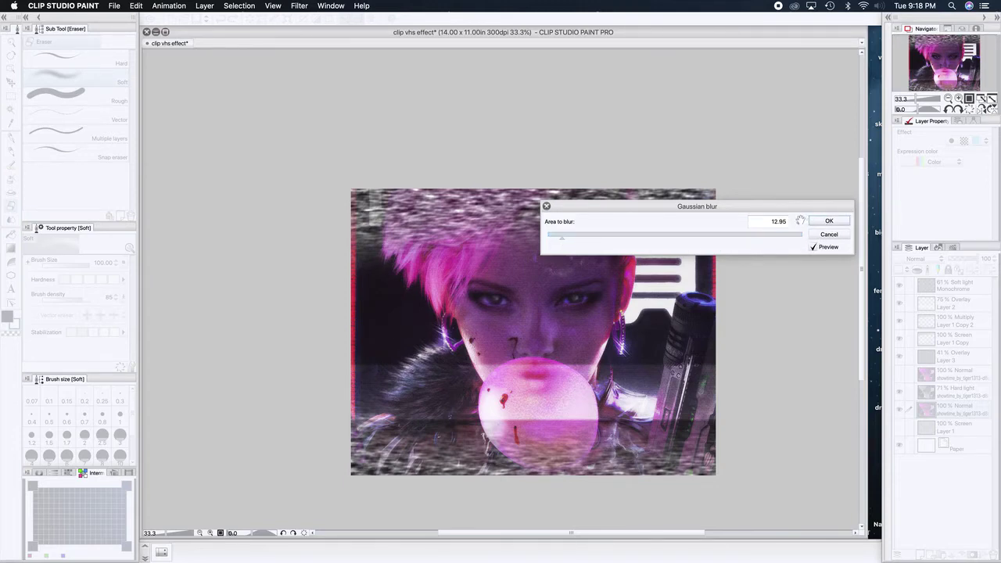
{"action": "key", "text": "Return"}
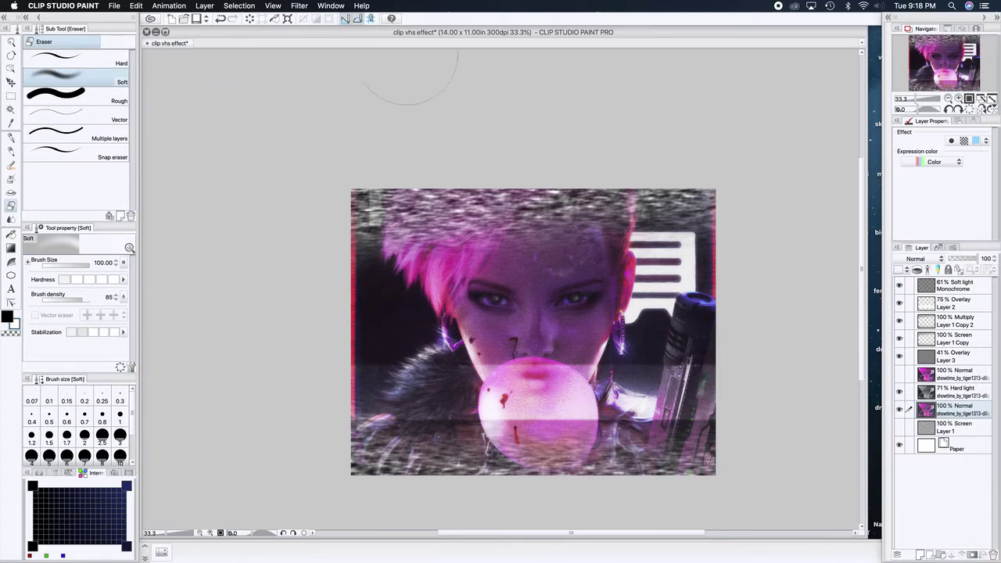
Sharpen the visible color portrait layer with an Unsharp mask, setting the radius to 113
{"action": "left_click", "coordinate": [307, 8]}
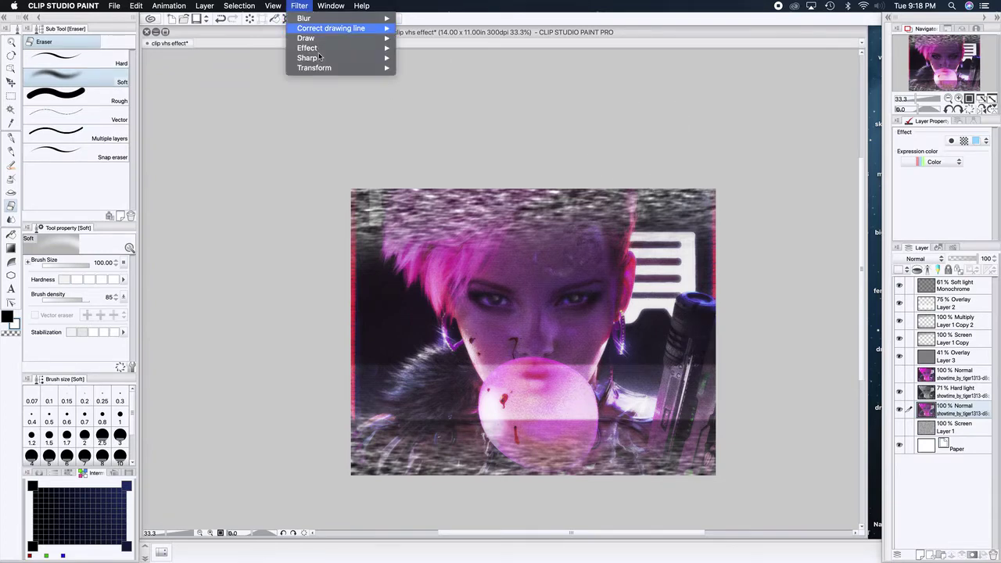
{"action": "mouse_move", "coordinate": [320, 68]}
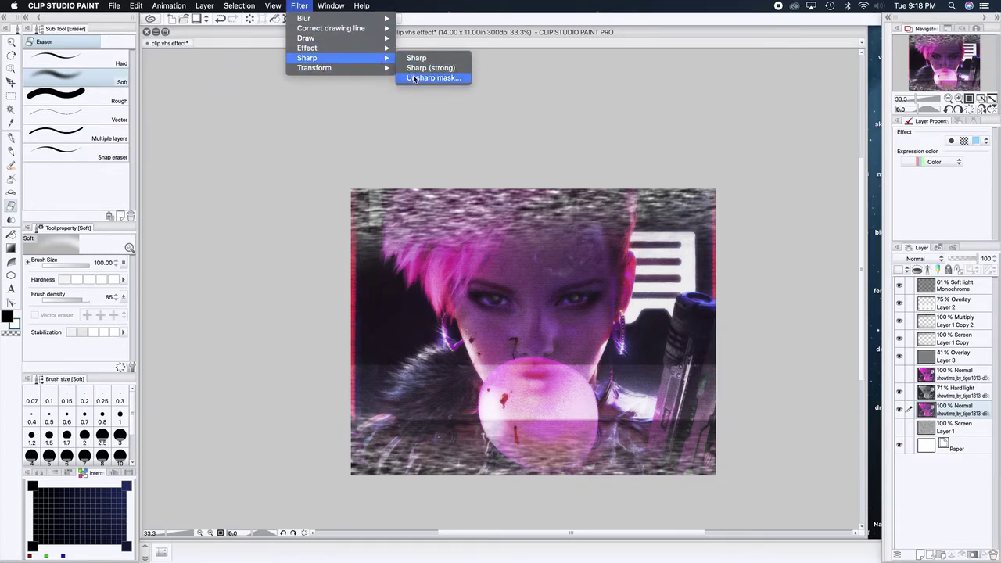
{"action": "left_click", "coordinate": [414, 79]}
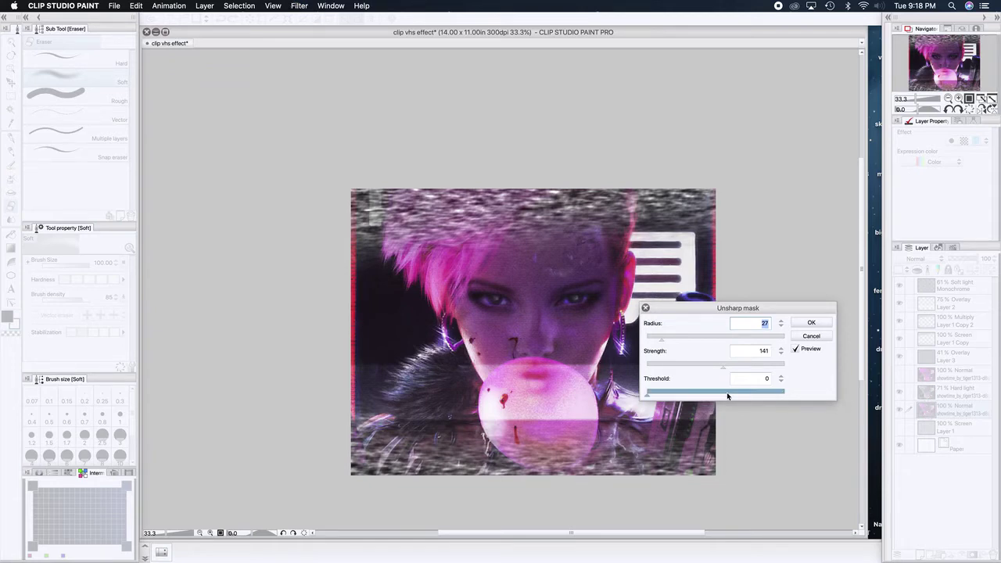
{"action": "left_click_drag", "start_coordinate": [661, 343], "coordinate": [709, 344]}
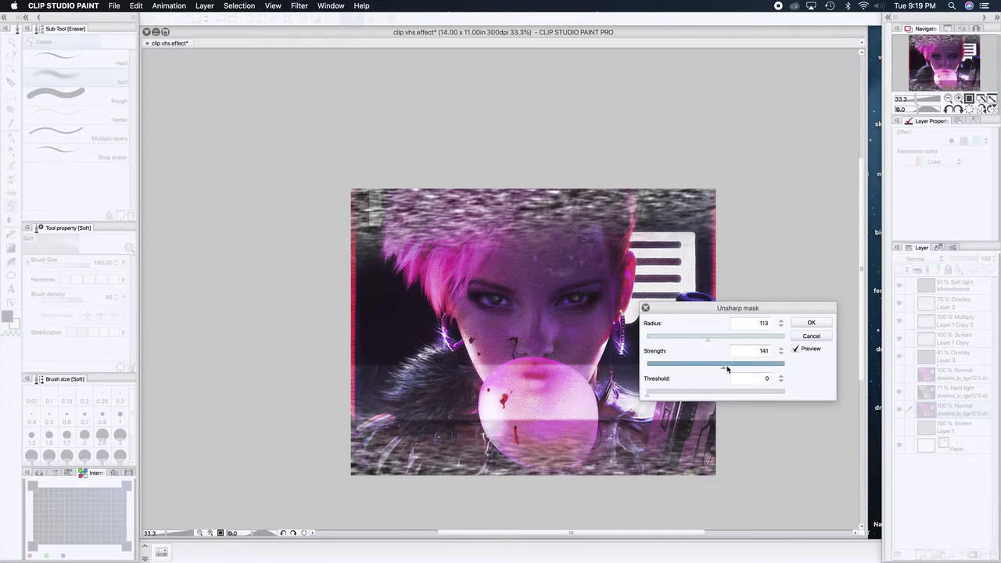
{"action": "left_click", "coordinate": [808, 322]}
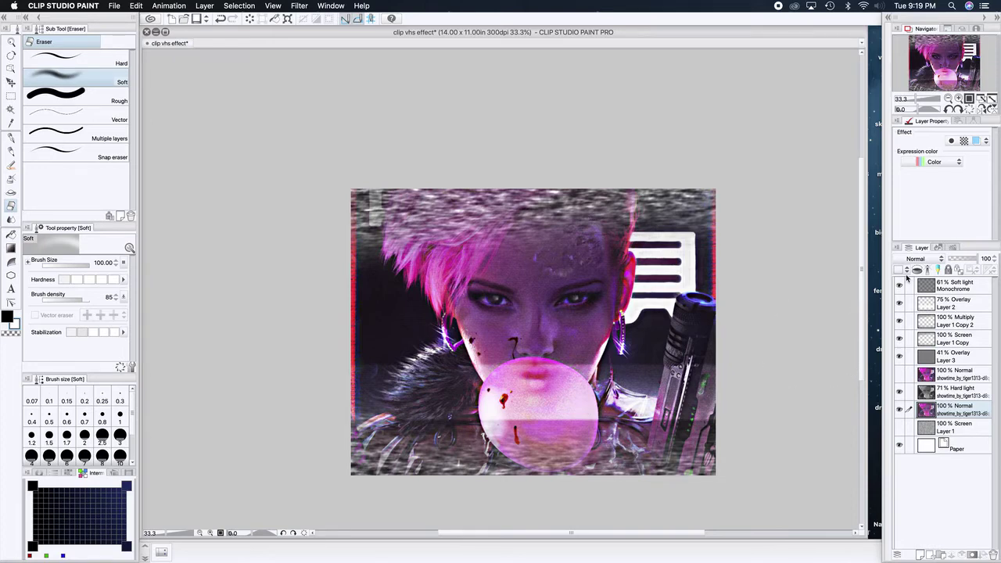
Raise the opacity of the Soft light Monochrome layer to 79%
{"action": "left_click", "coordinate": [962, 283]}
{"action": "left_click_drag", "start_coordinate": [967, 259], "coordinate": [972, 259]}
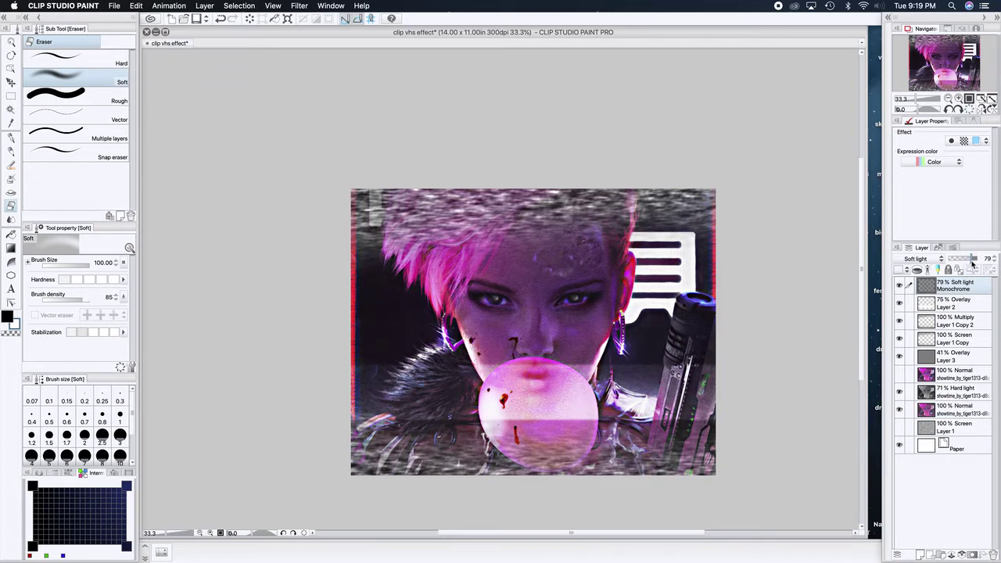
{"action": "left_click_drag", "start_coordinate": [972, 264], "coordinate": [973, 265]}
{"action": "left_click_drag", "start_coordinate": [973, 266], "coordinate": [973, 265]}
Save the artwork to the Desktop as a new CLIP STUDIO FORMAT file named "clip vhs effect 2torial"
{"action": "left_click", "coordinate": [123, 7]}
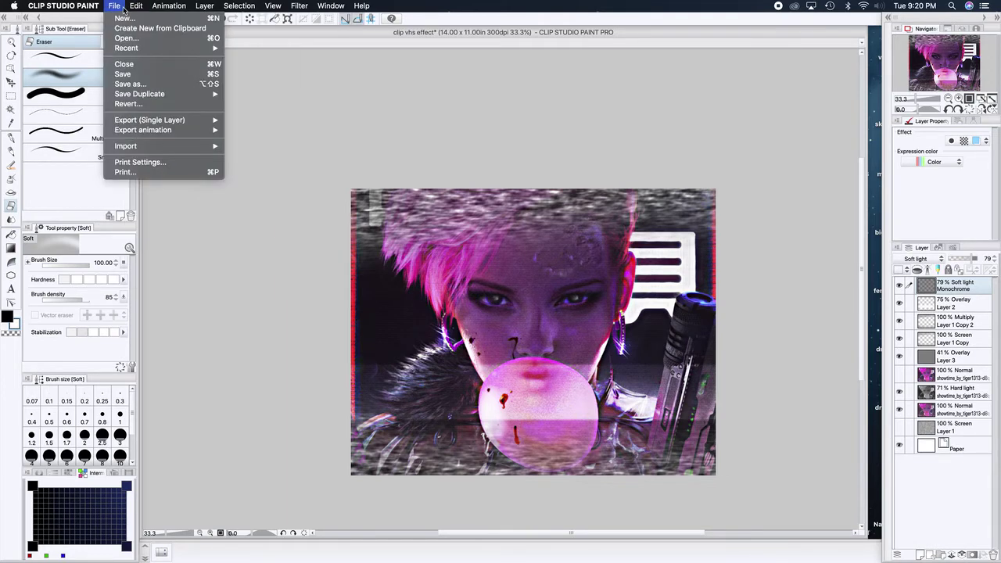
{"action": "left_click", "coordinate": [132, 85]}
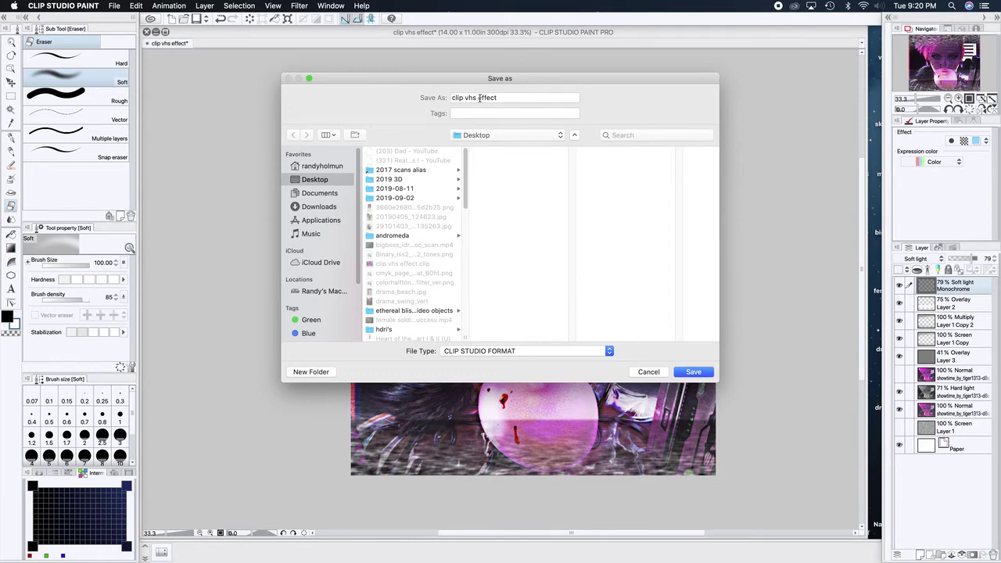
{"action": "left_click", "coordinate": [514, 99]}
{"action": "type", "text": "2"}
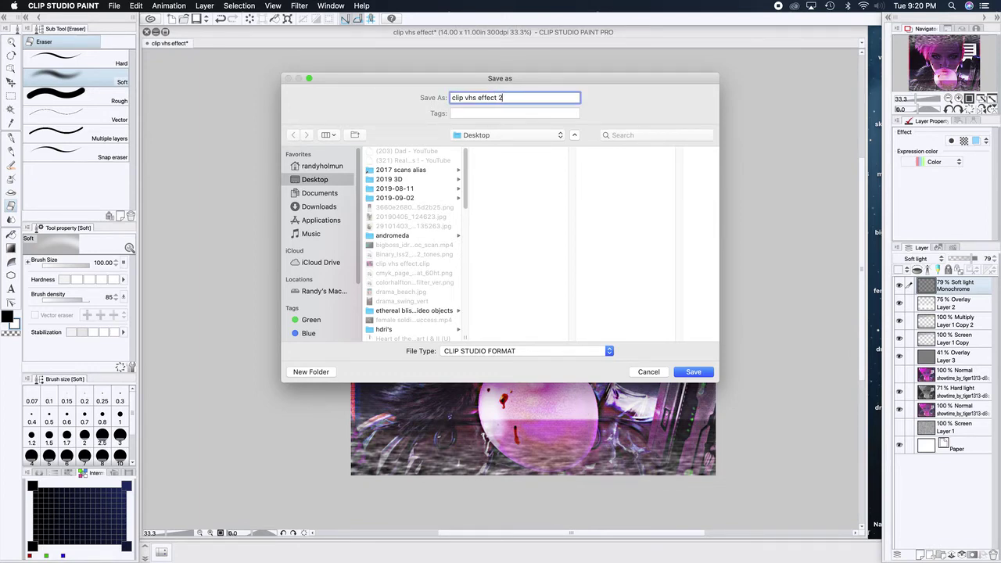
{"action": "type", "text": "tio"}
{"action": "key", "text": "BackSpace"}
{"action": "key", "text": "BackSpace"}
{"action": "type", "text": "ori"}
{"action": "left_click", "coordinate": [693, 372]}
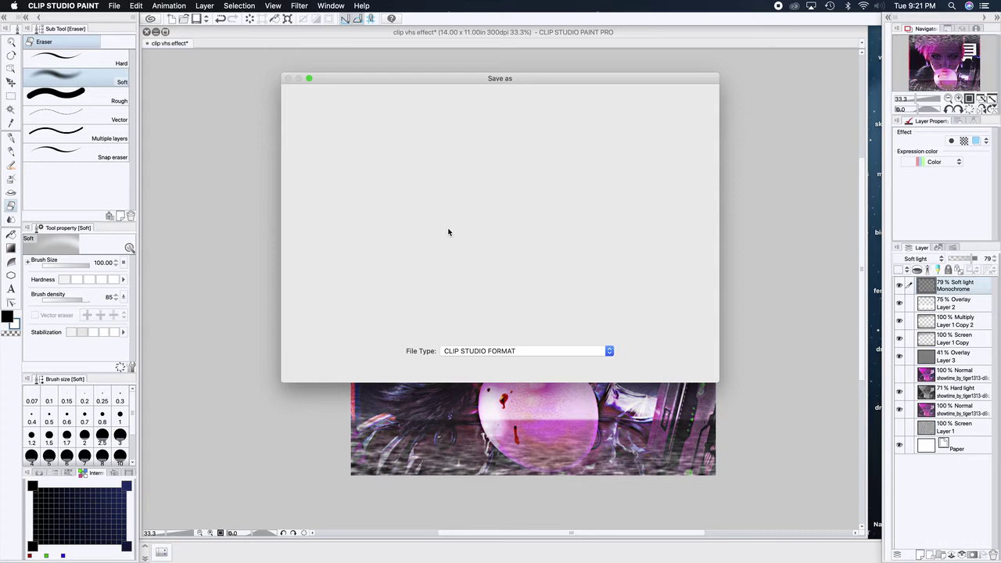
{"action": "key", "text": "Return"}
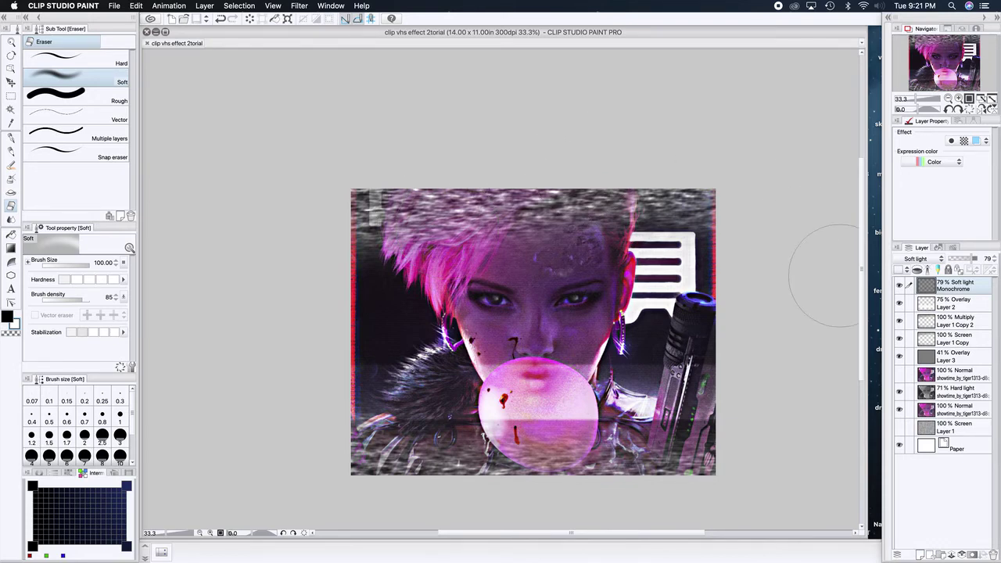
Move the Overlay band on Layer 2 up from the bubble to across the eyes and save the file
{"action": "left_click", "coordinate": [932, 309]}
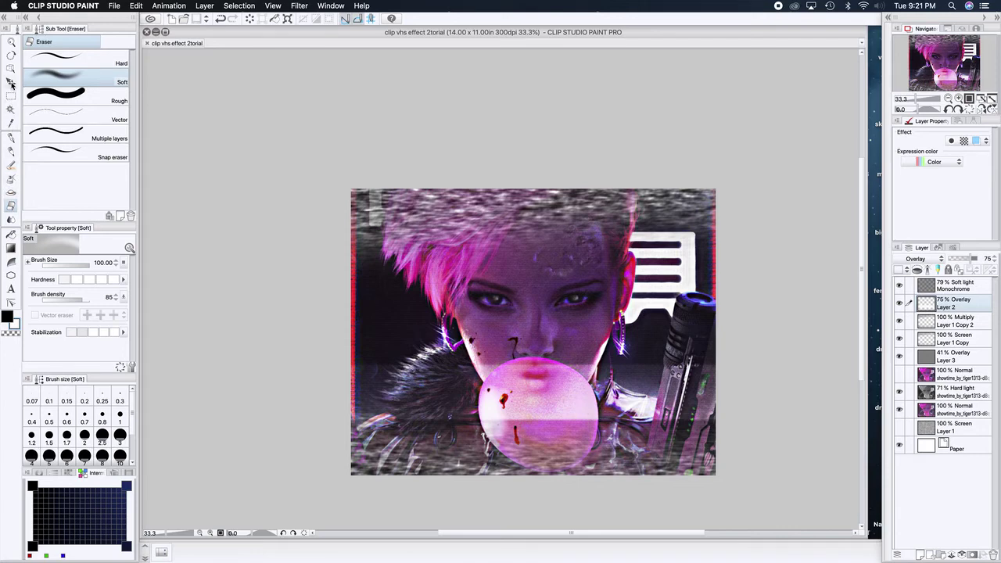
{"action": "left_click", "coordinate": [11, 81]}
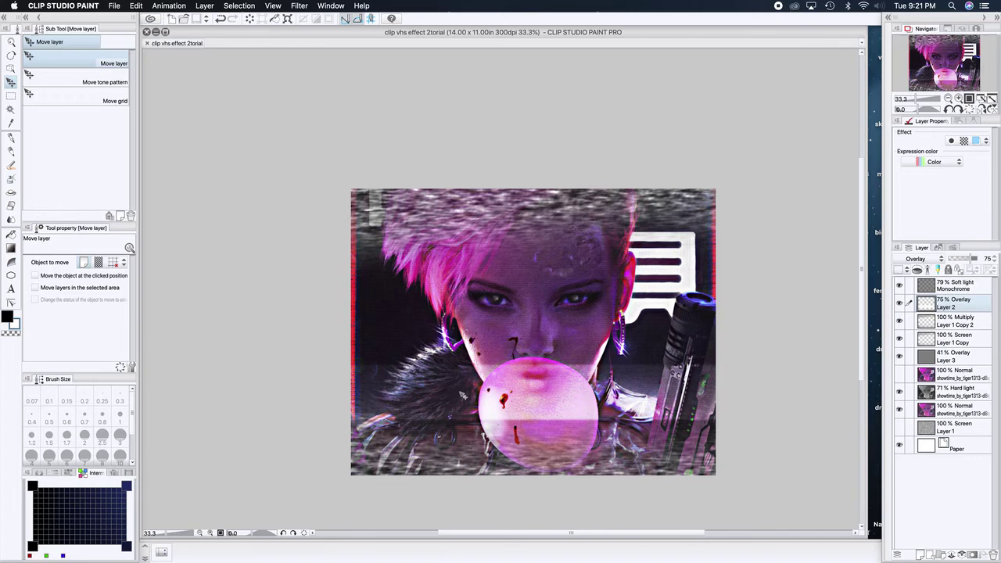
{"action": "left_click_drag", "start_coordinate": [471, 395], "coordinate": [466, 308]}
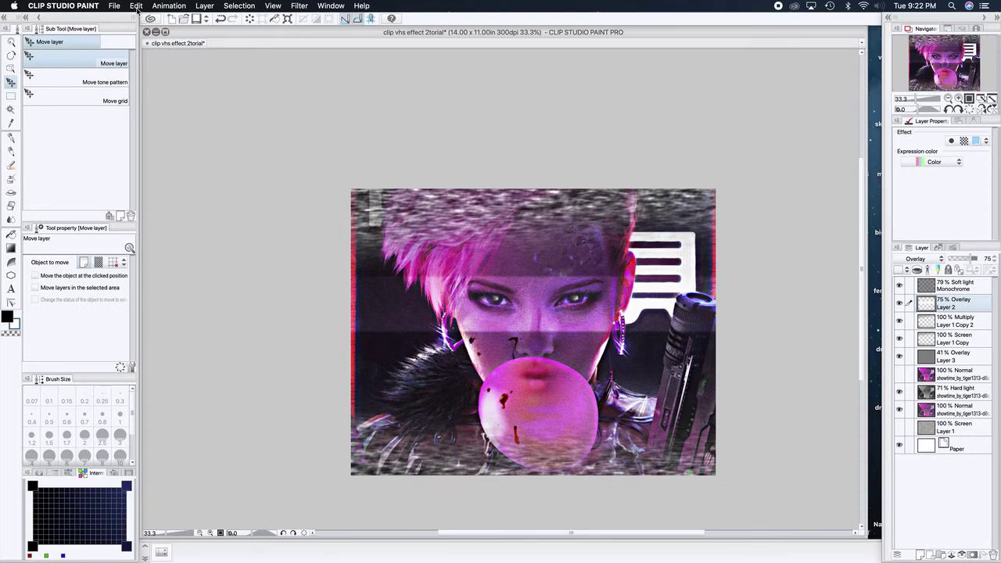
{"action": "key", "text": "super+s"}
Save a PNG duplicate named "clip vhs effect 2torial" to the Desktop, accepting the loss of layer information
{"action": "left_click", "coordinate": [116, 7]}
{"action": "mouse_move", "coordinate": [150, 123]}
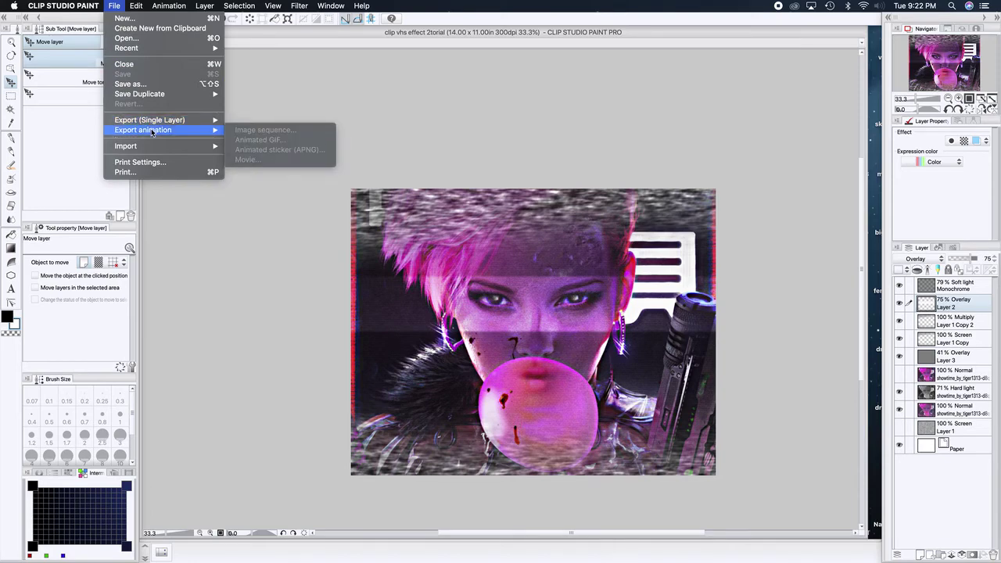
{"action": "mouse_move", "coordinate": [142, 95]}
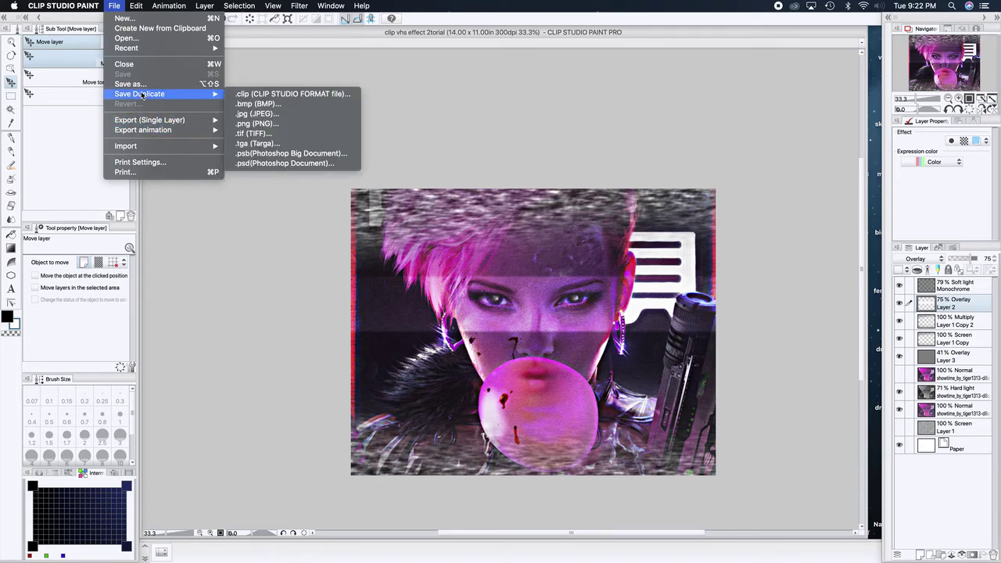
{"action": "left_click", "coordinate": [259, 124]}
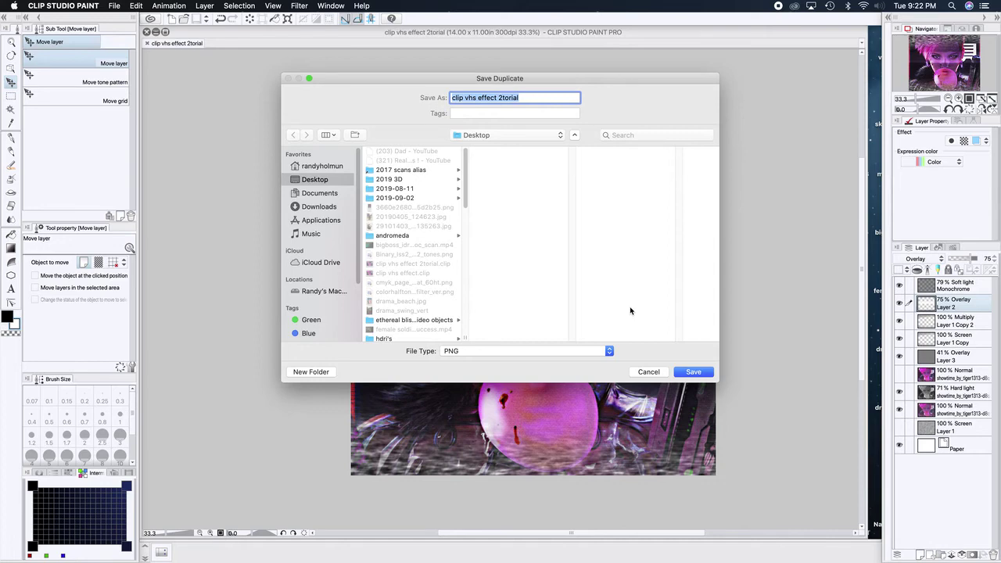
{"action": "left_click", "coordinate": [692, 372]}
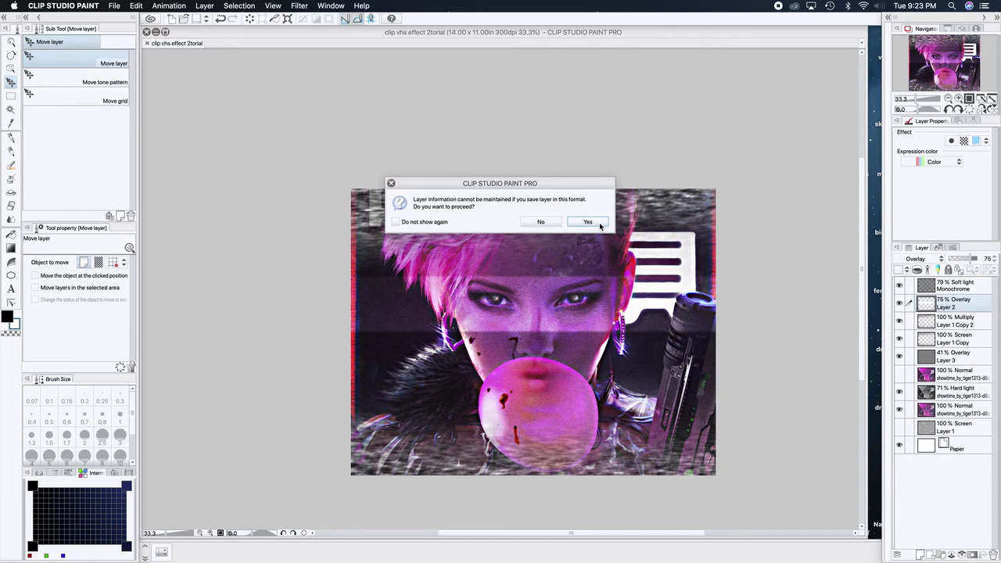
{"action": "left_click", "coordinate": [588, 223]}
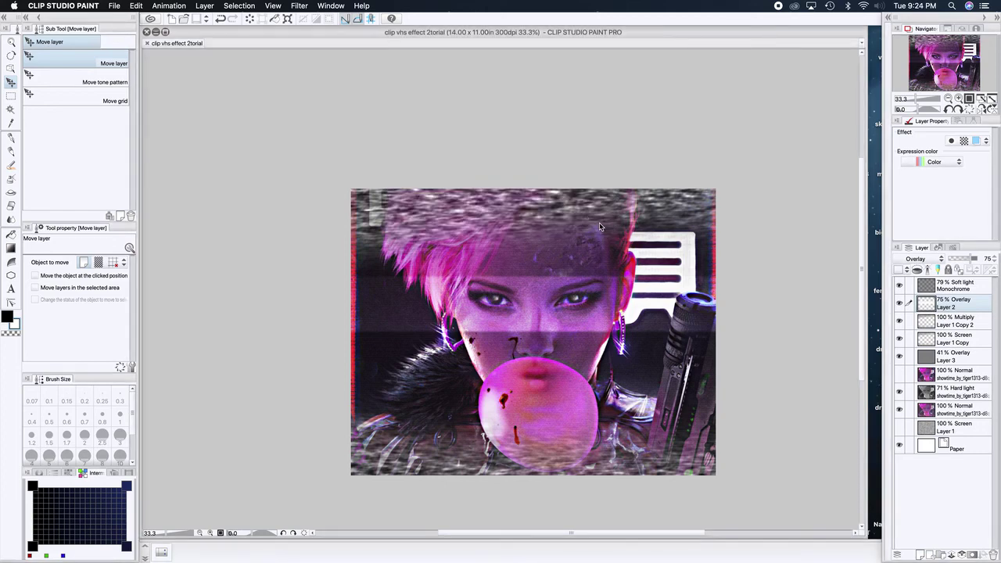